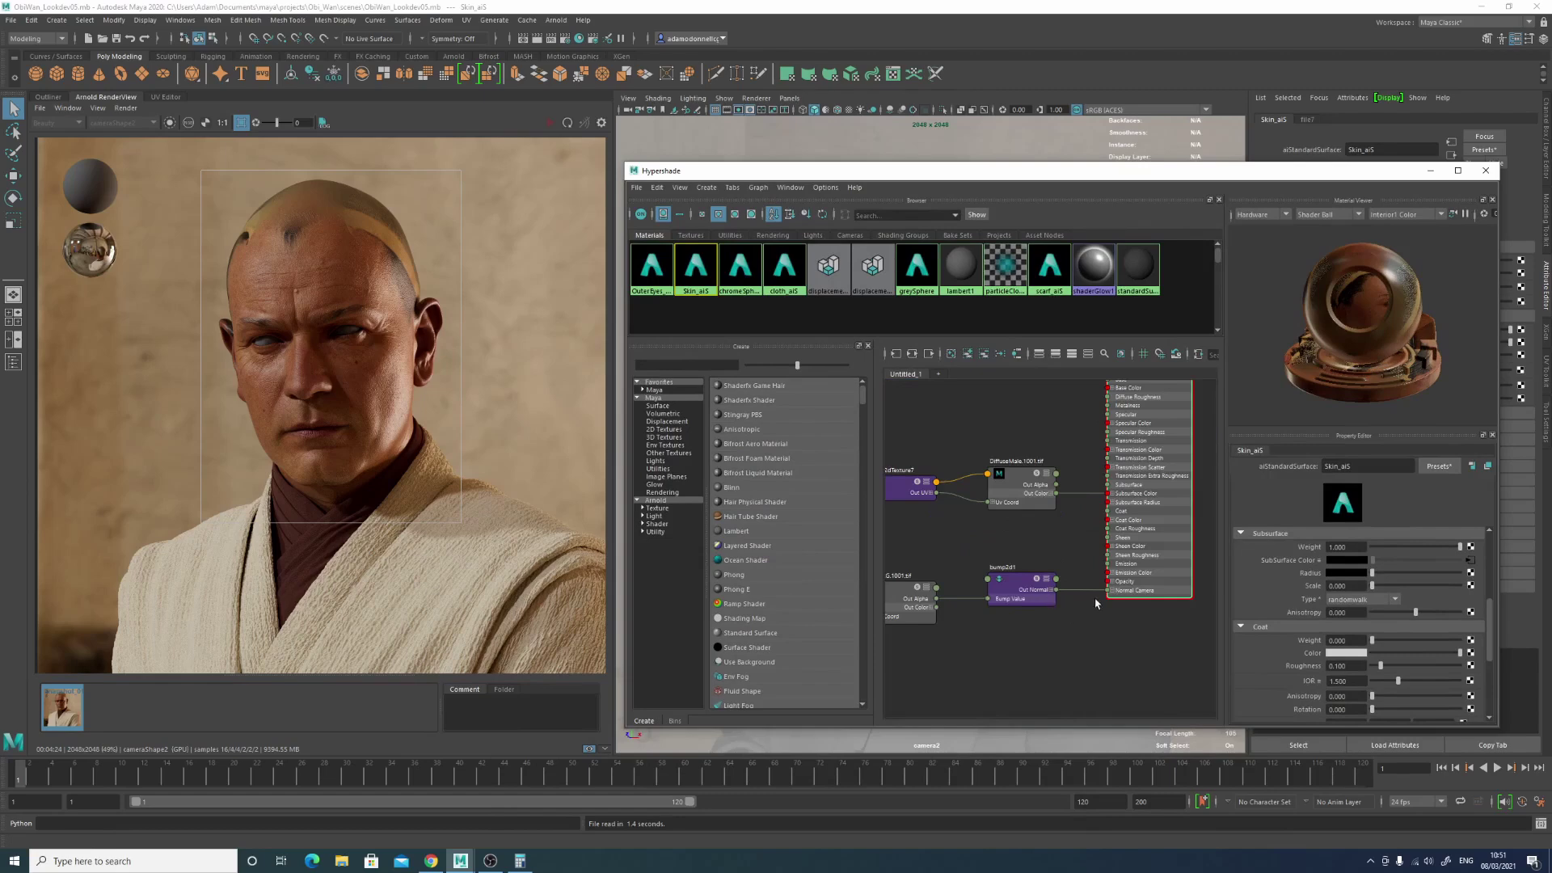
Step: Disconnect the DiffuseMale texture's Out Color from the Subsurface Color of the Skin_aiS shader
scroll(1079, 469, "up", 3)
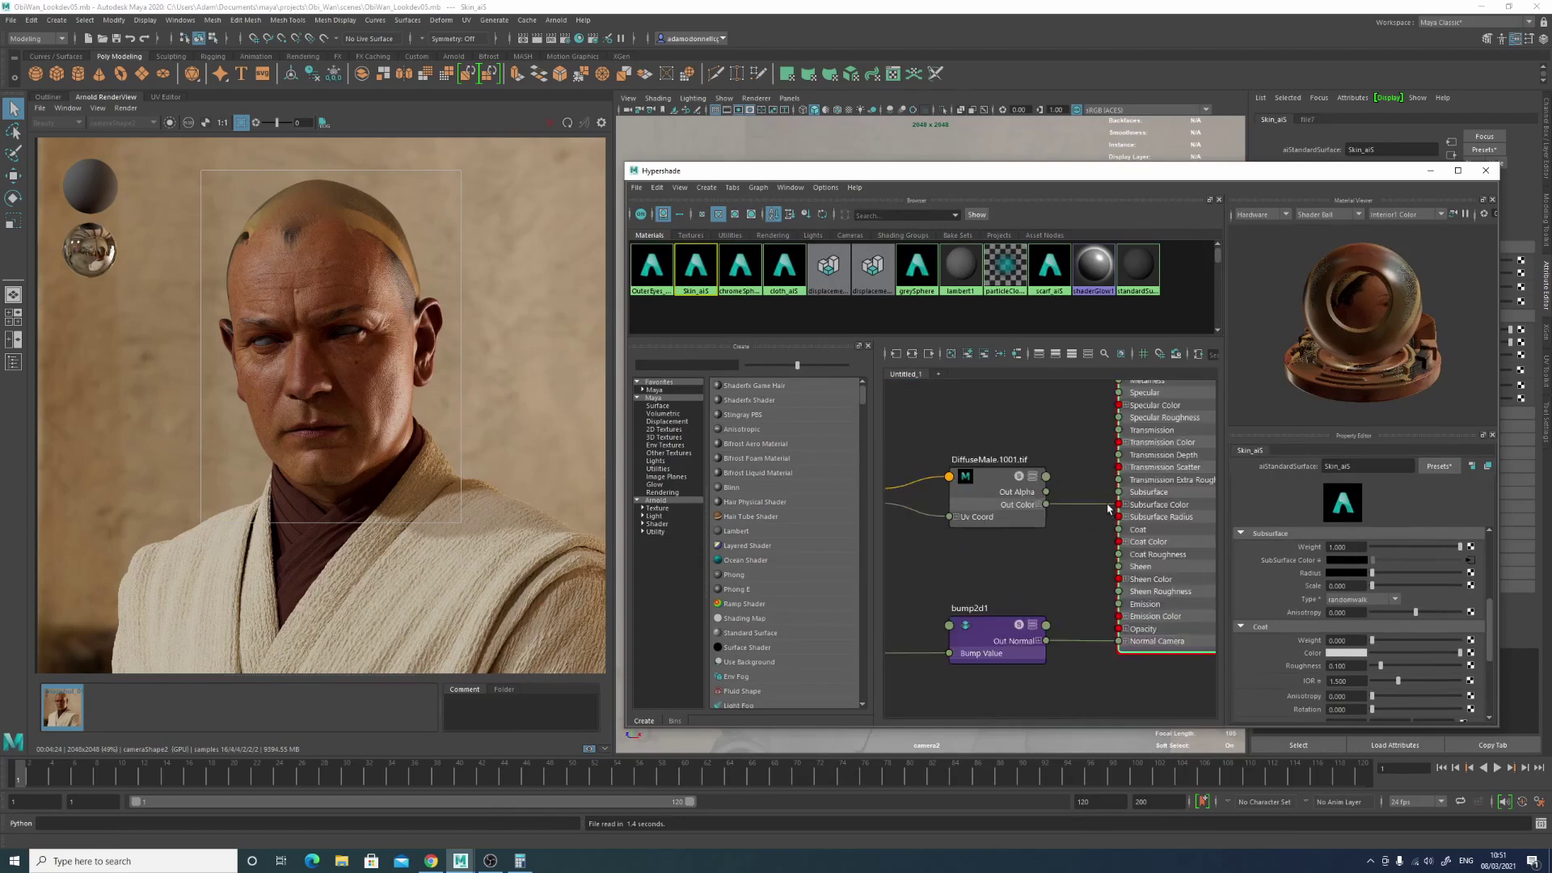
left_click(1087, 504)
key("Delete")
middle_click_drag(1089, 448, 1021, 539)
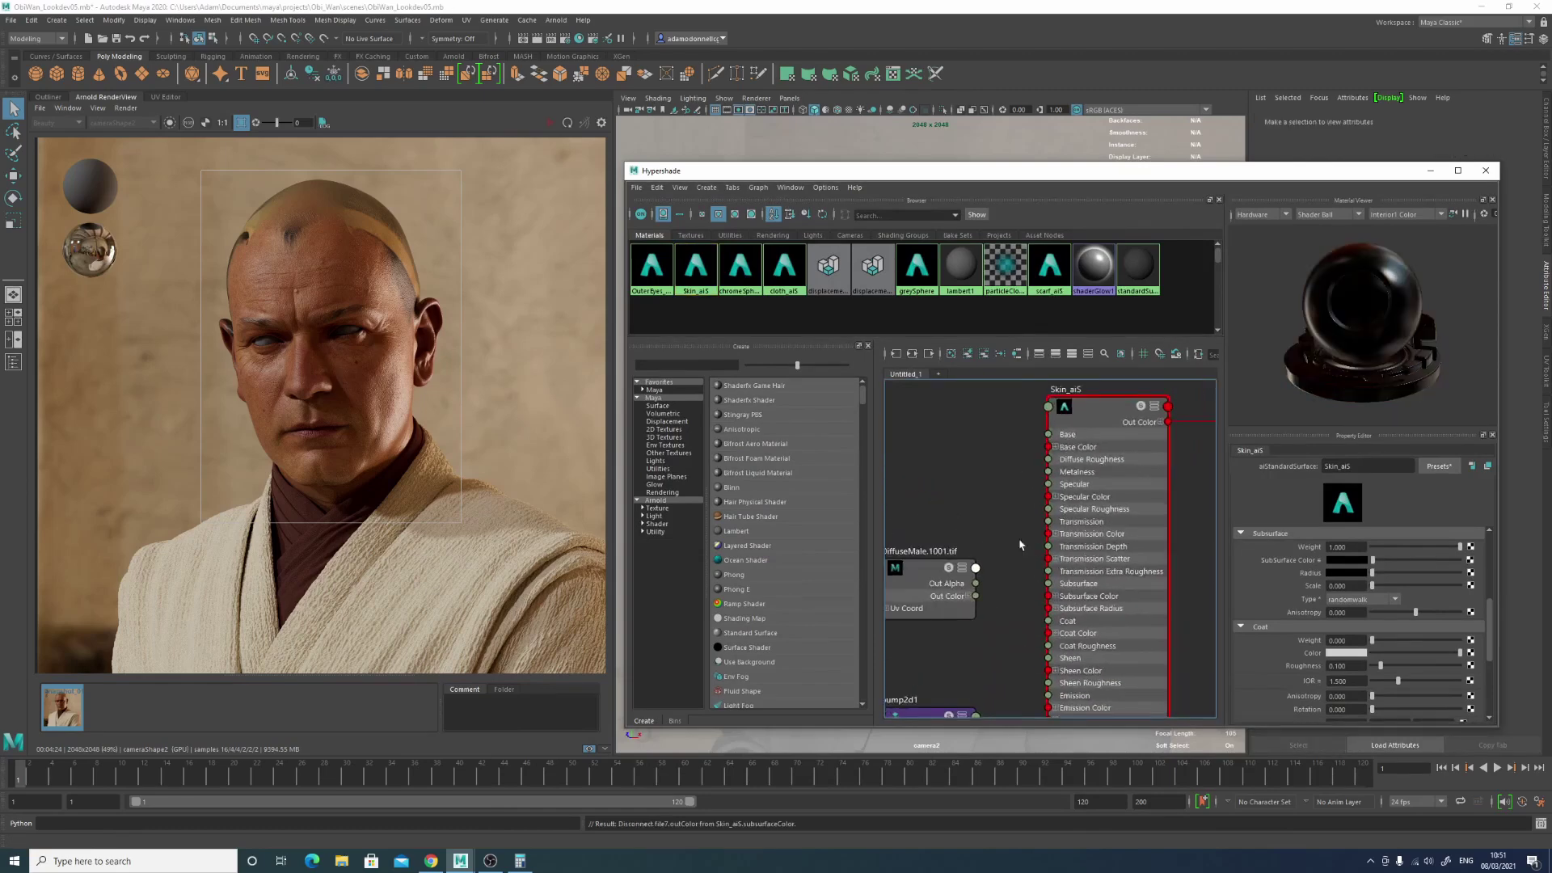
Step: Replace the Skin_aiS shader's settings with the Skin preset
left_click_drag(1322, 185, 1142, 135)
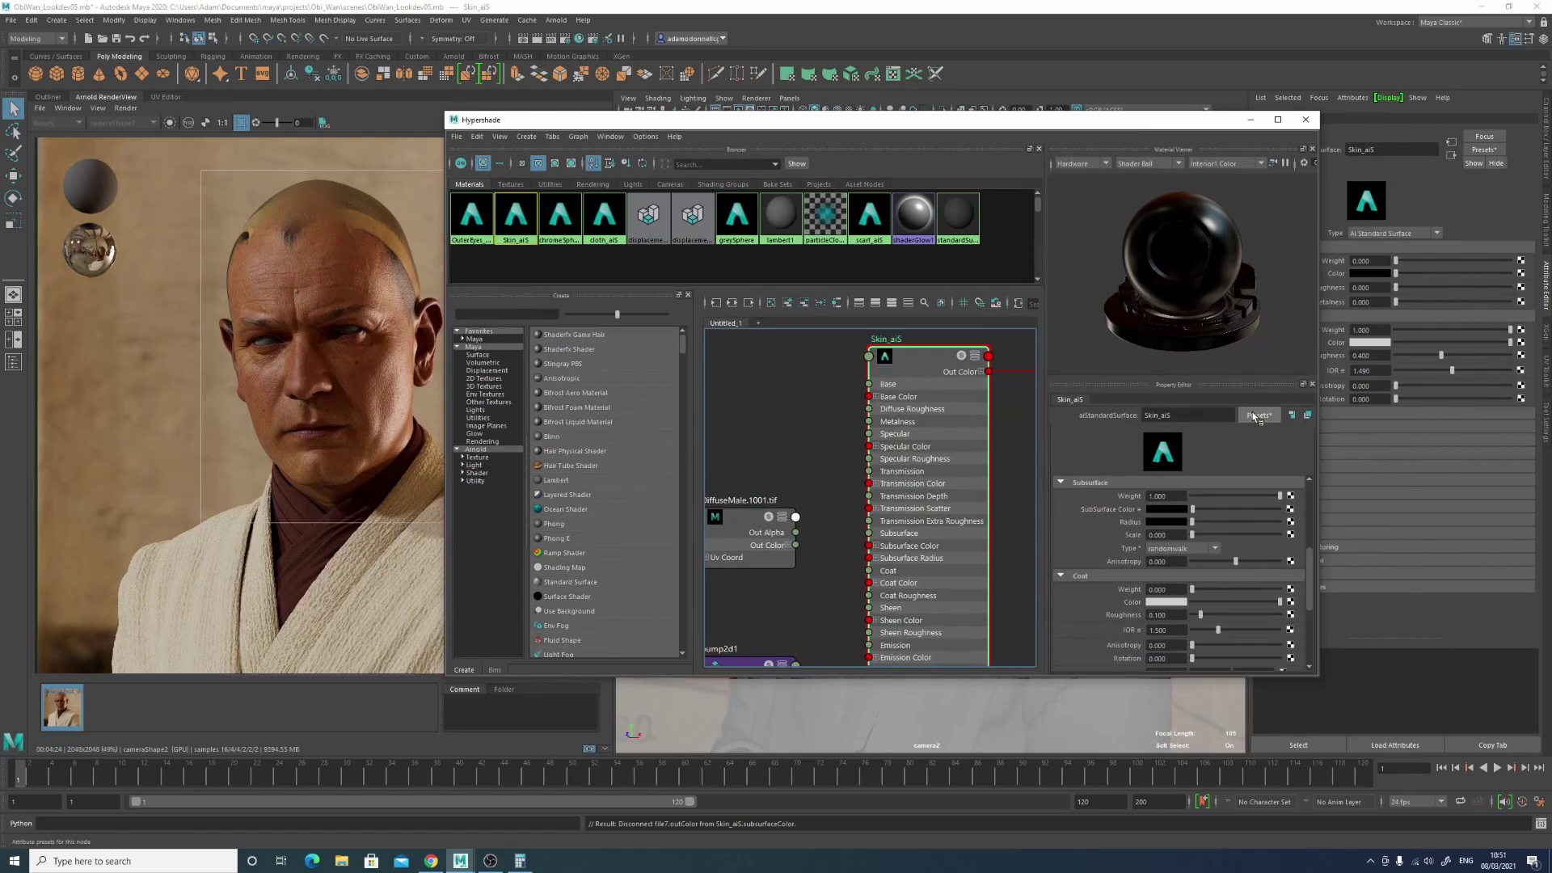
left_click(1254, 417)
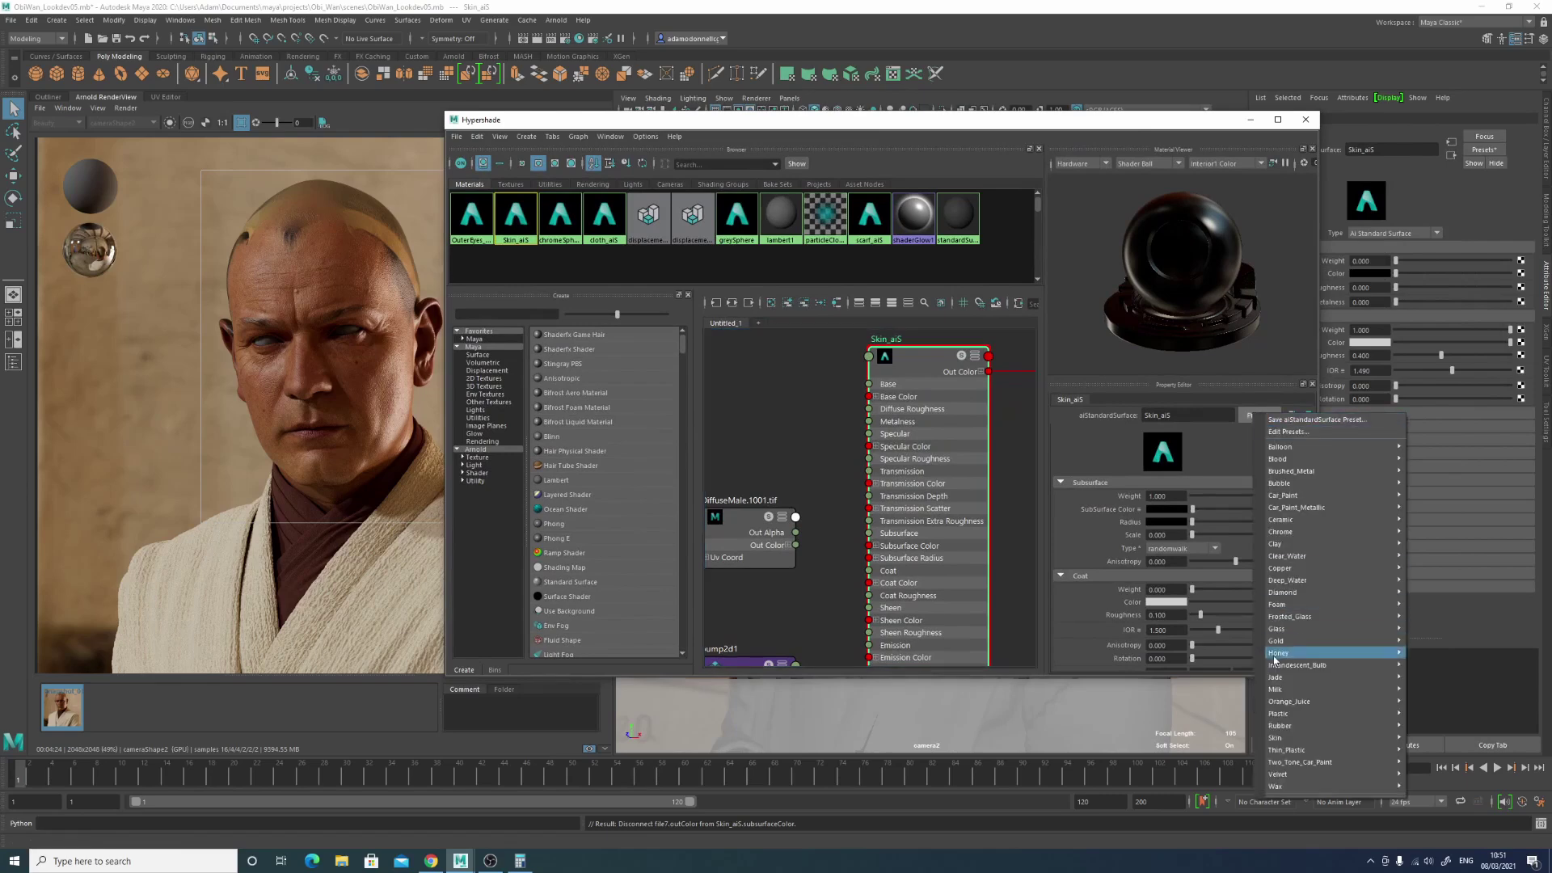
mouse_move(1291, 739)
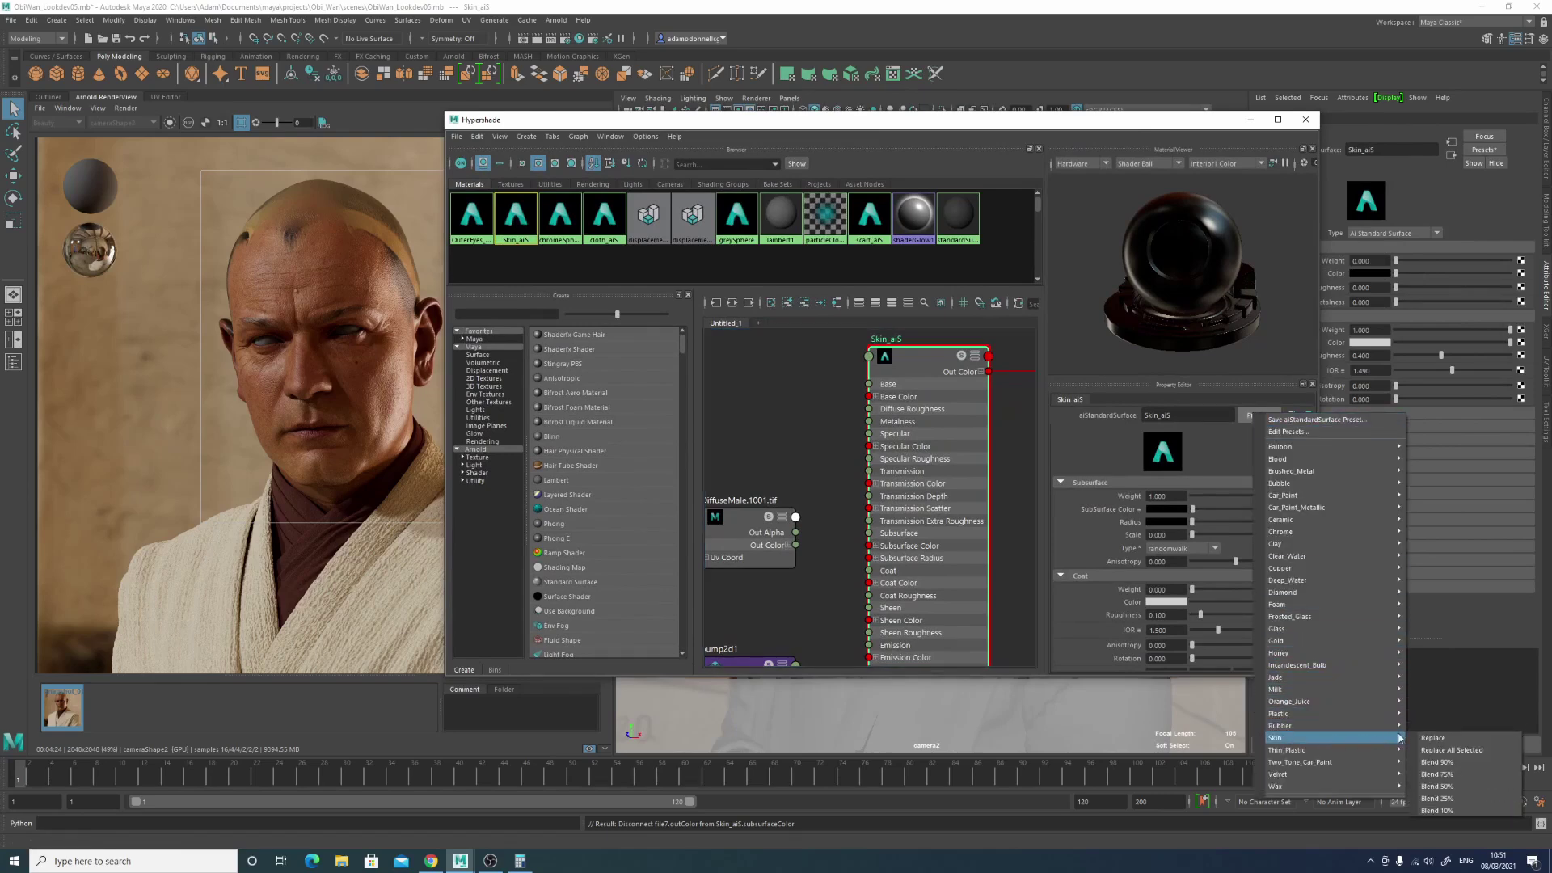
left_click(1428, 738)
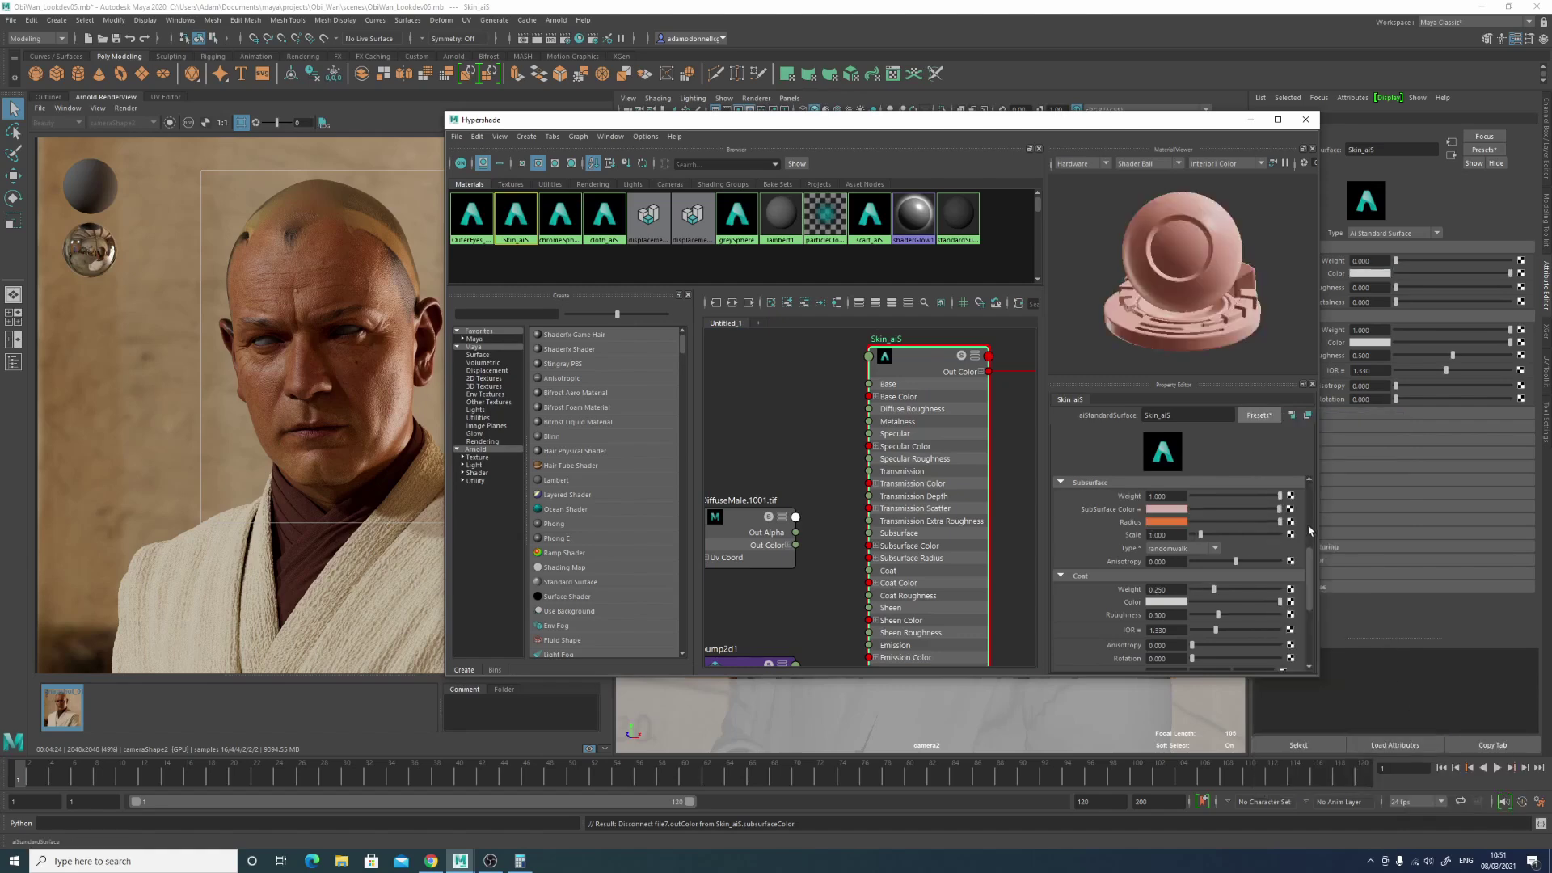
Step: Set both the Specular weight and the Coat weight of the skin shader to 0
left_click_drag(1313, 556, 1311, 495)
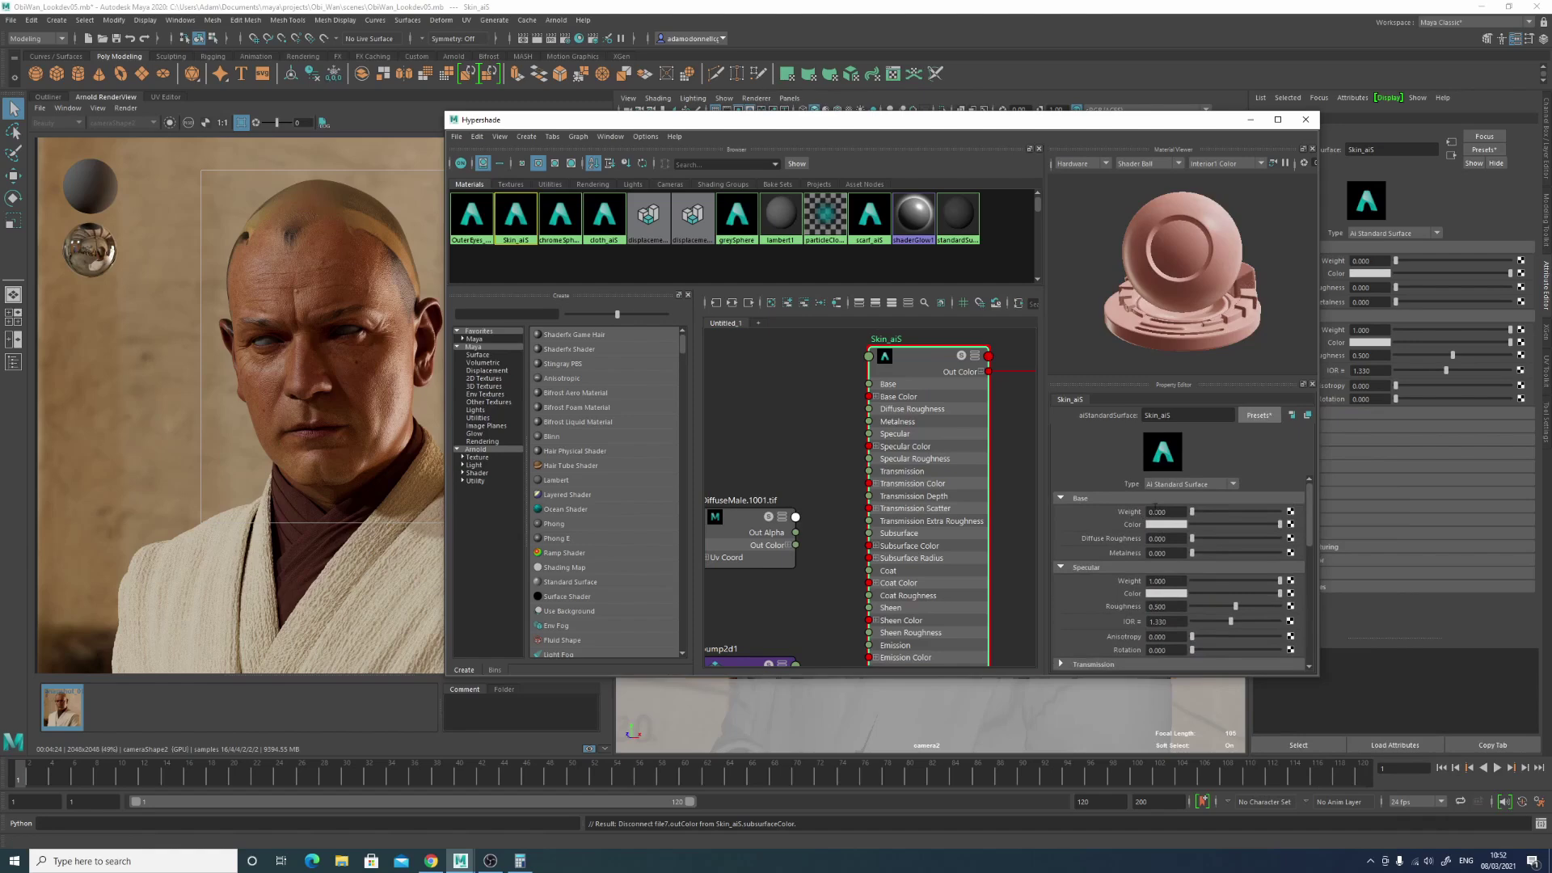
scroll(1098, 515, "down", 1)
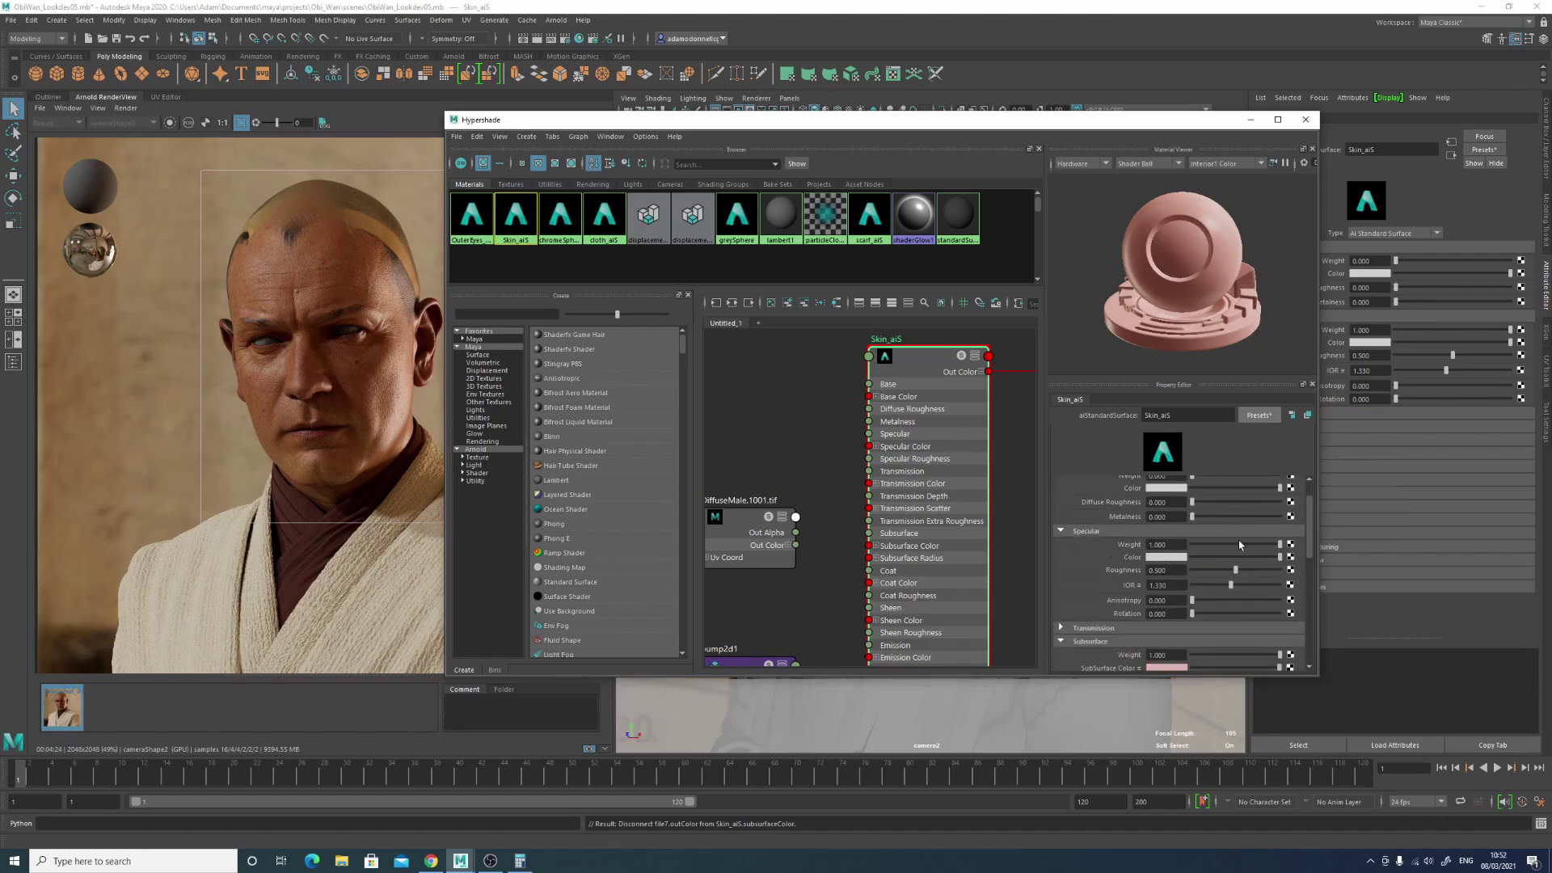
left_click_drag(1281, 545, 1190, 550)
scroll(1081, 558, "down", 3)
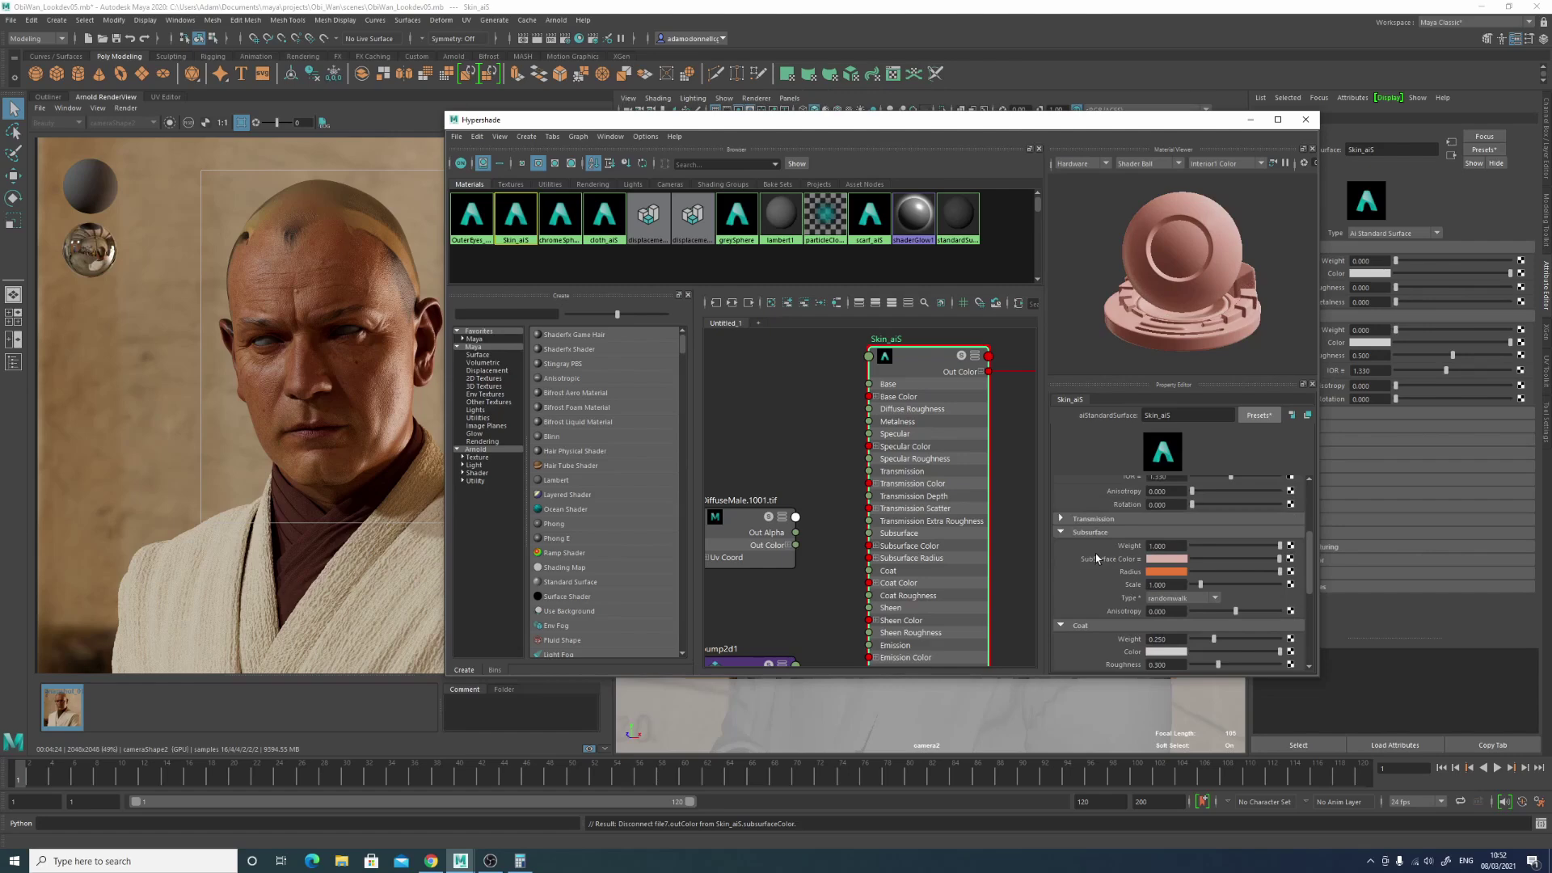
scroll(1088, 563, "down", 1)
scroll(1087, 563, "down", 1)
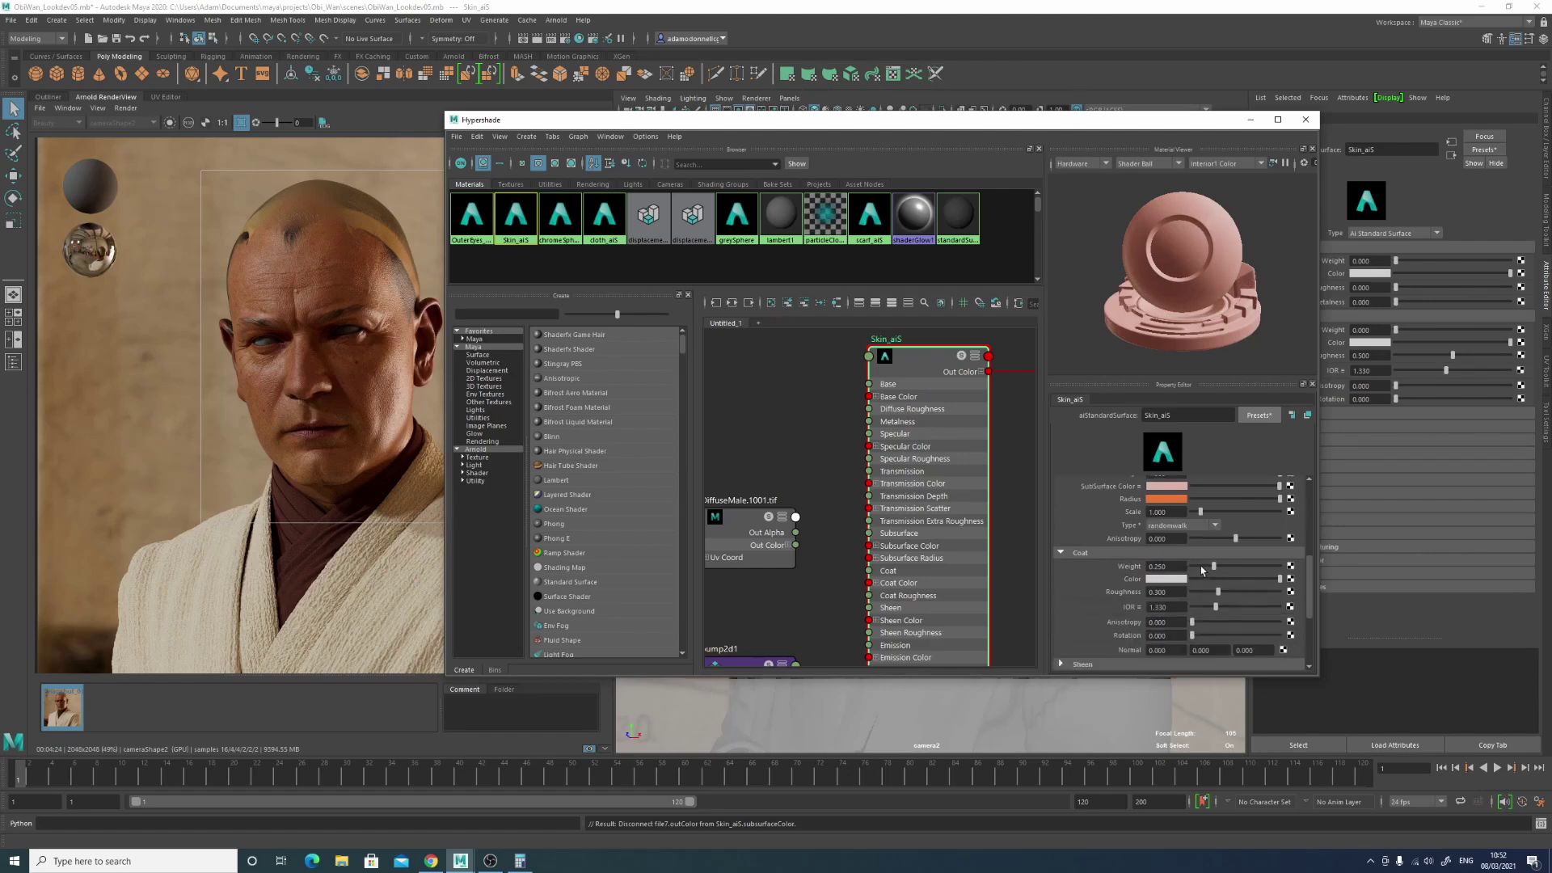
left_click_drag(1213, 568, 1187, 568)
Step: Set the skin shader's SubSurface Color to 0.18 for R, G and B and its subsurface type to randomwalk_v2
scroll(1076, 591, "up", 1)
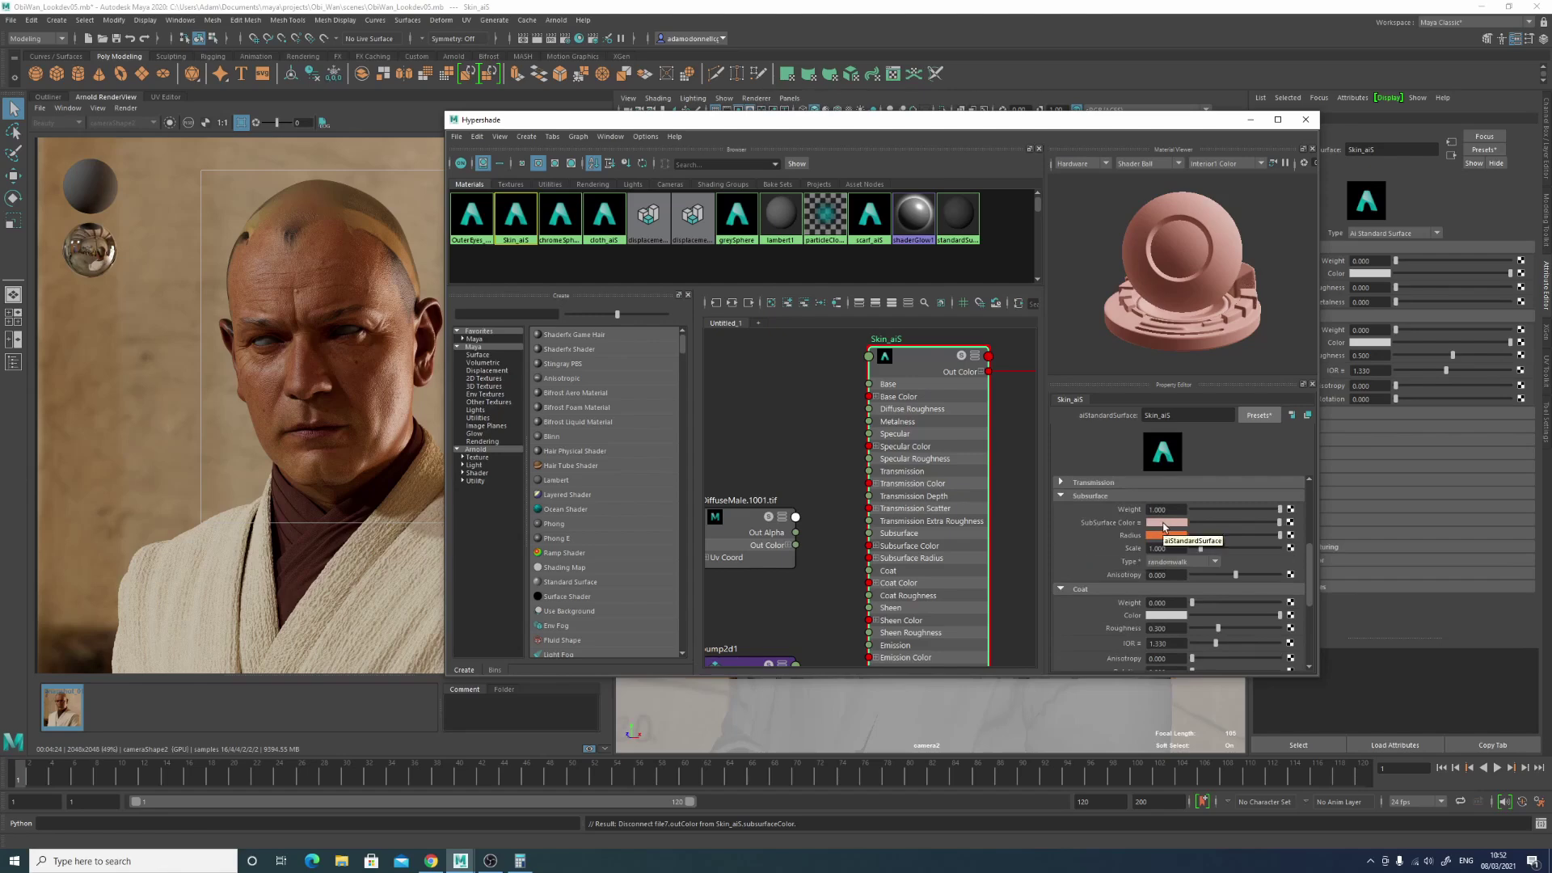
left_click(1166, 523)
left_click(1165, 524)
left_click(1186, 613)
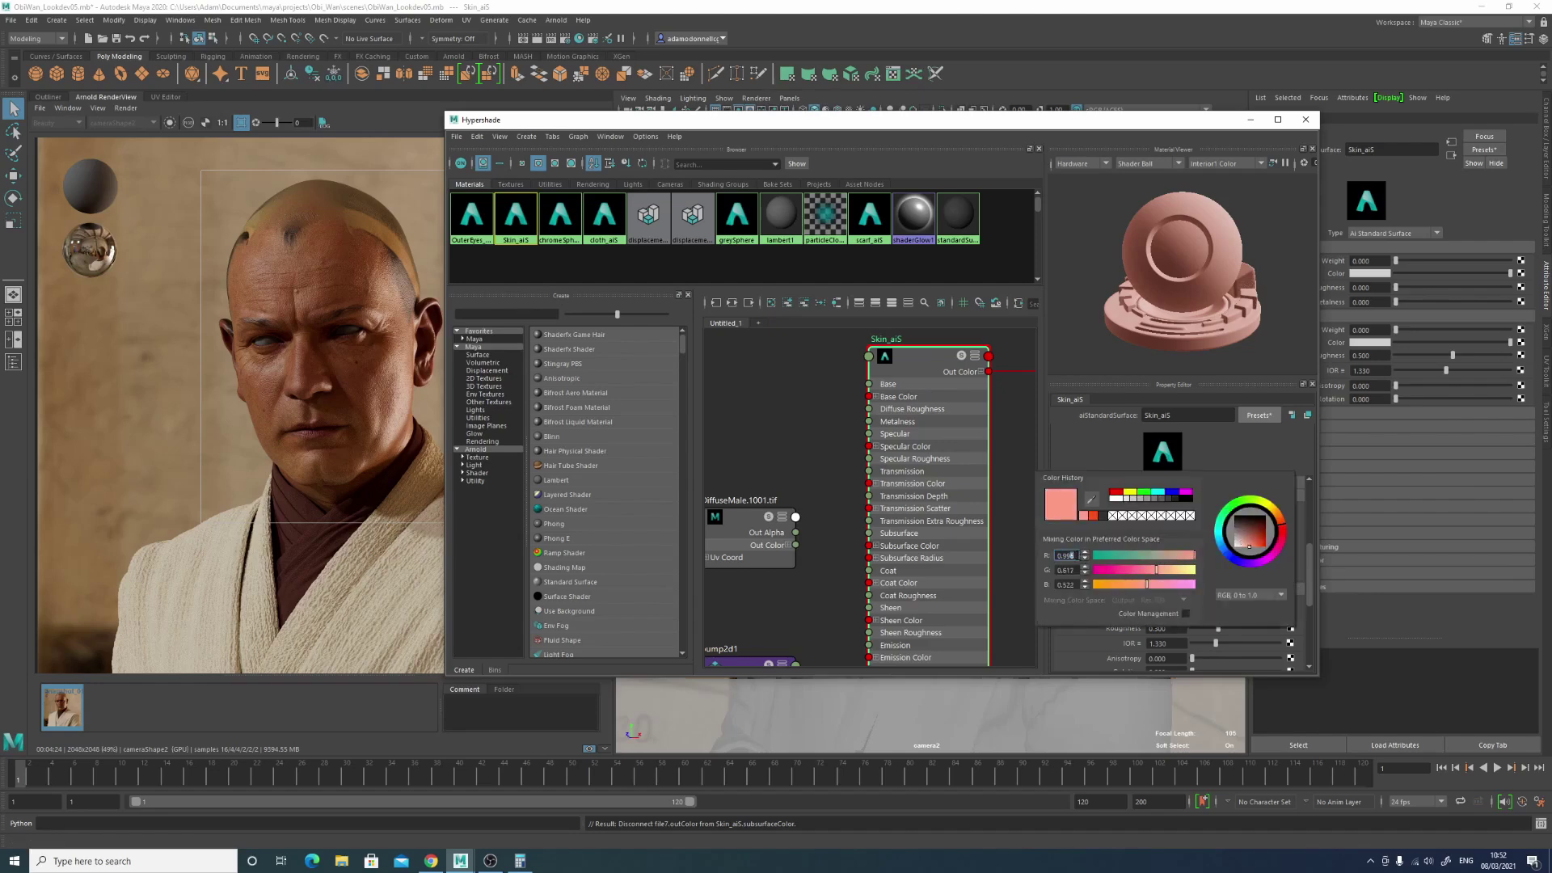
type("1")
key("Return")
key("Tab")
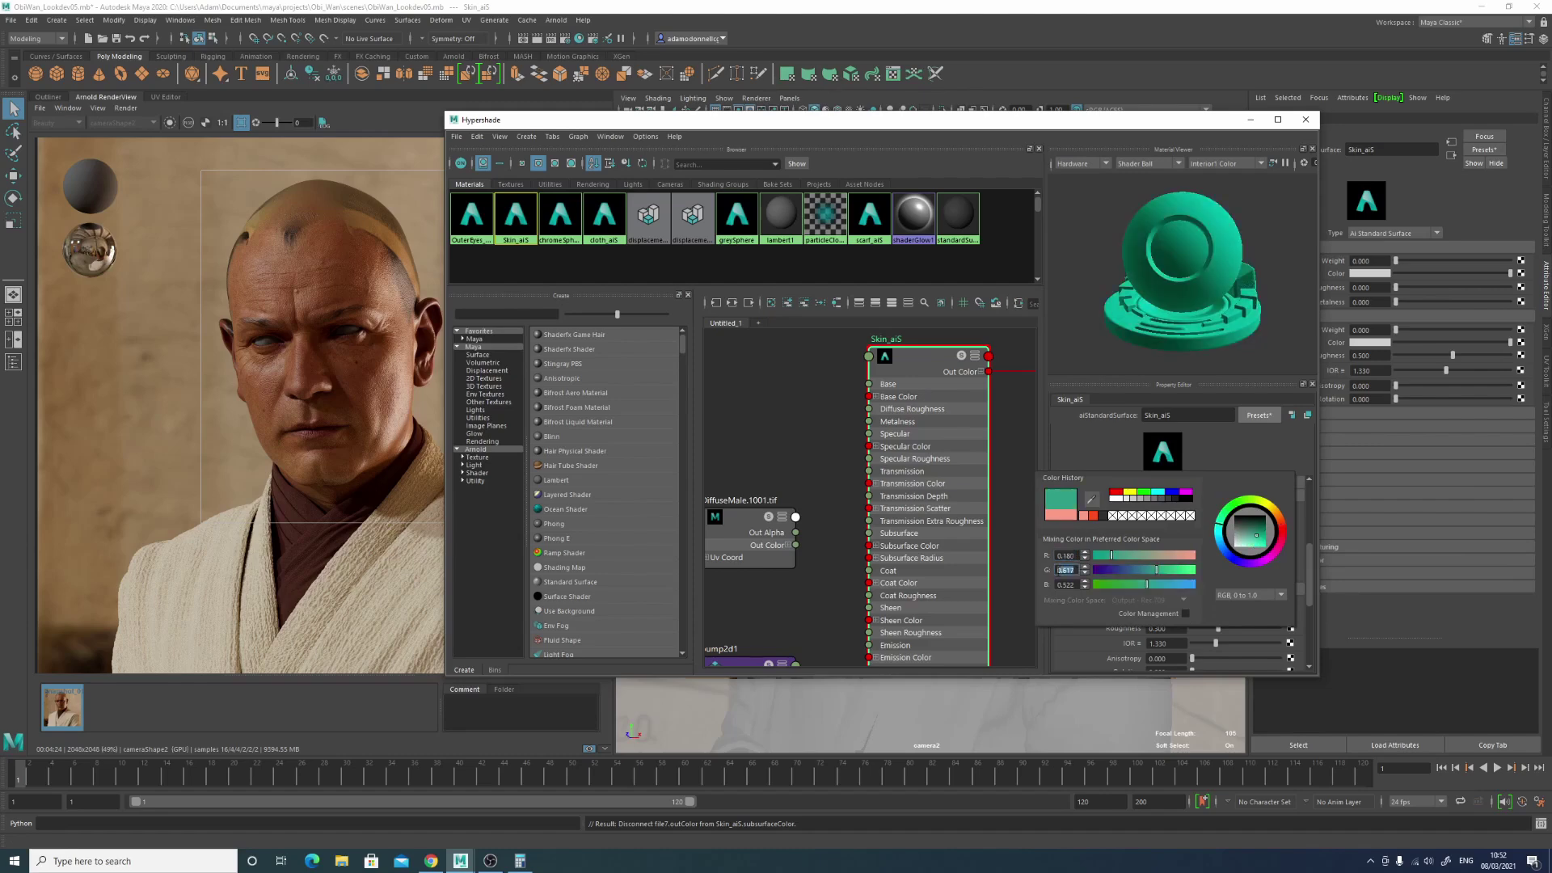
type("0.18")
key("Tab")
type("0.18")
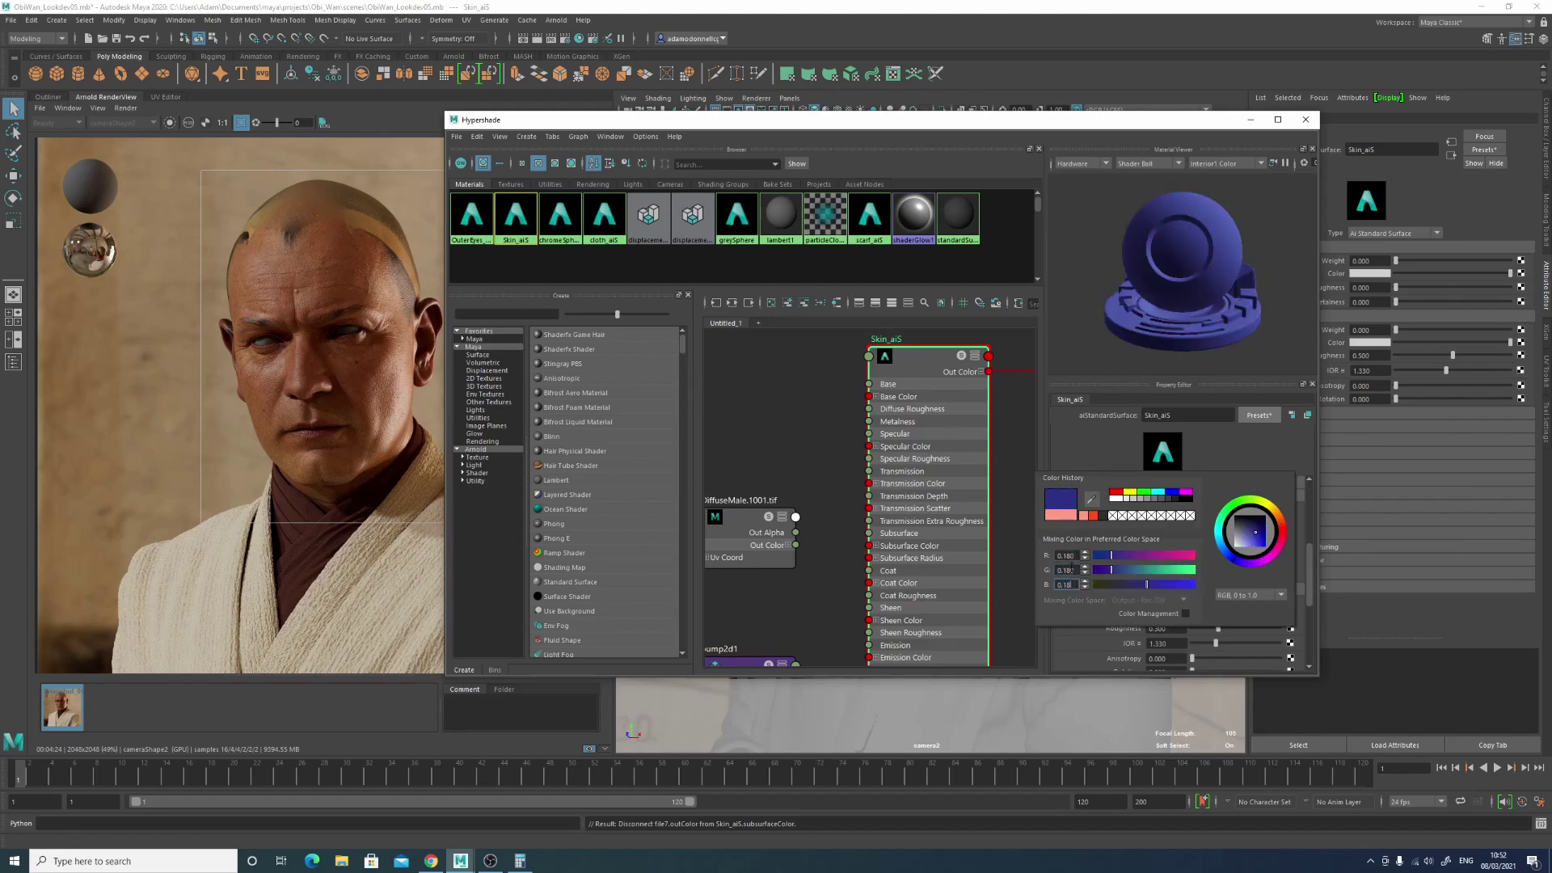
key("Return")
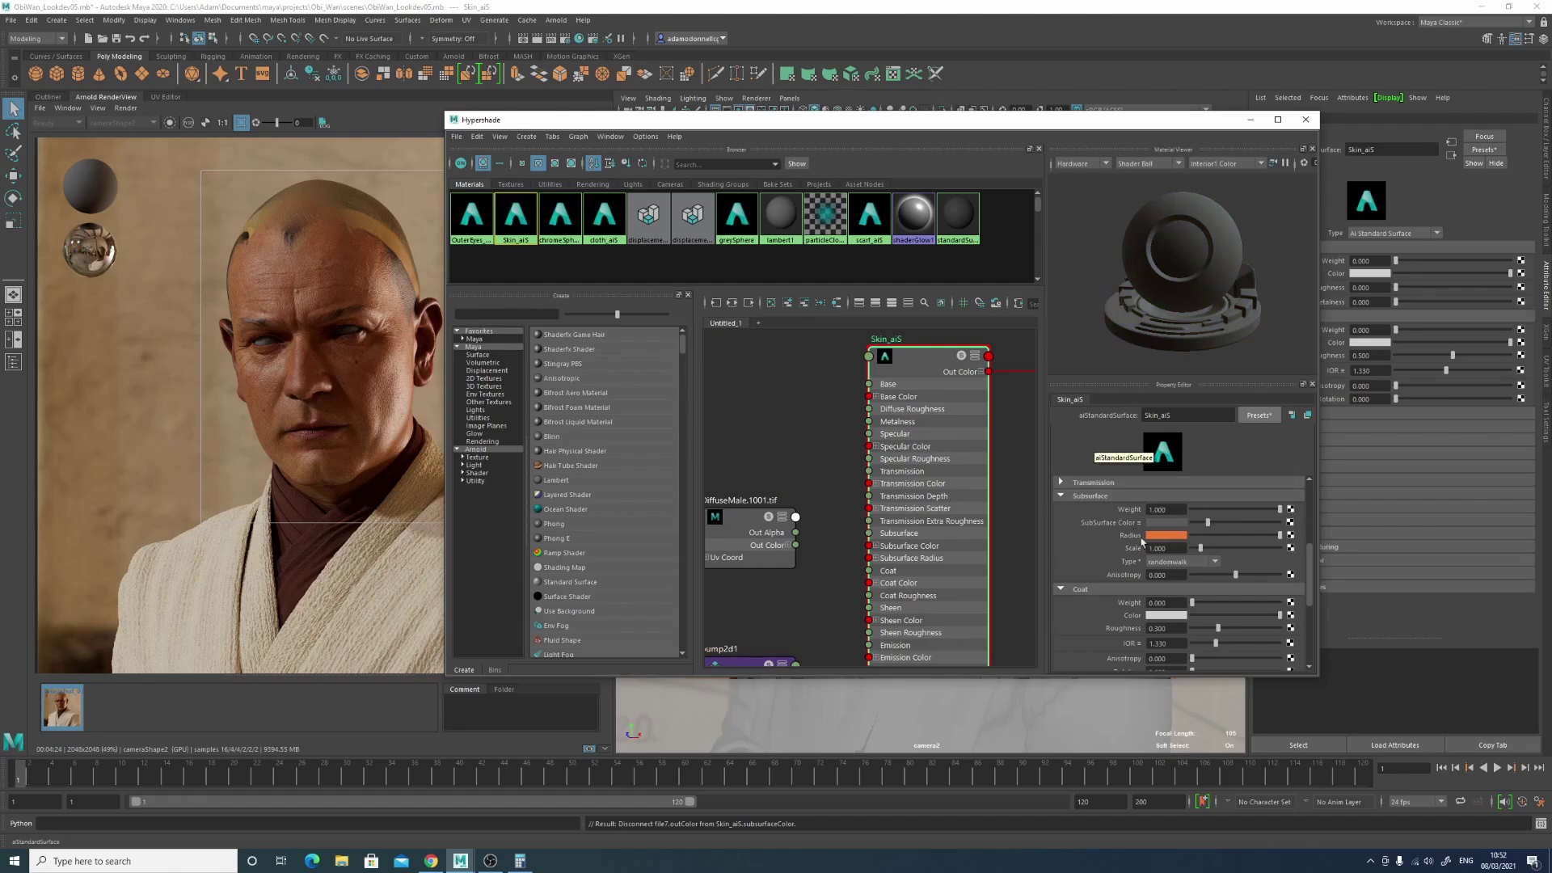
left_click(1161, 563)
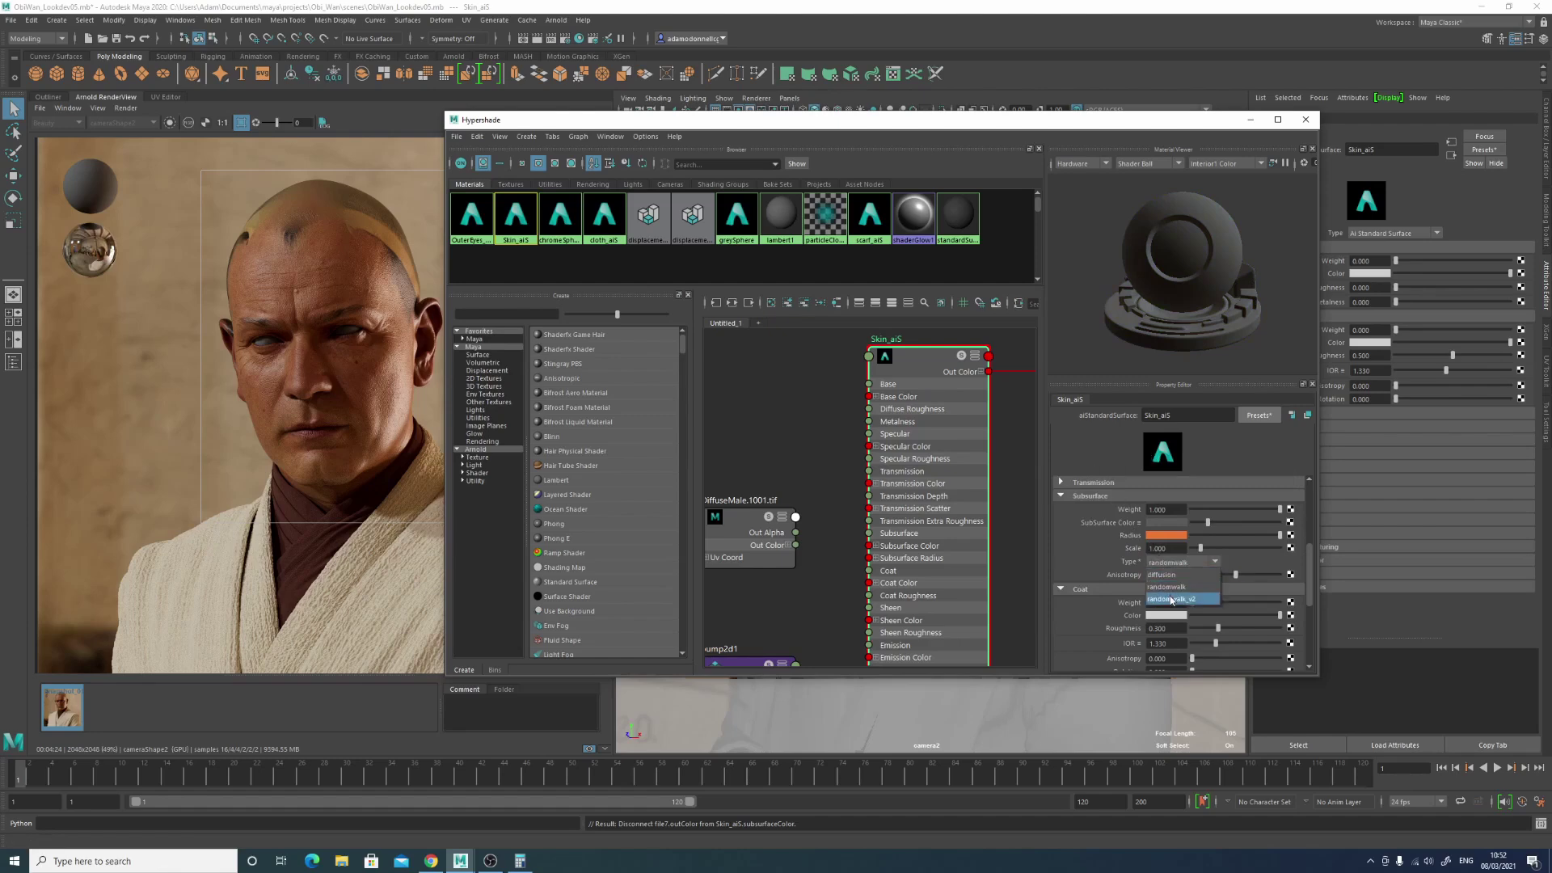
left_click(1171, 600)
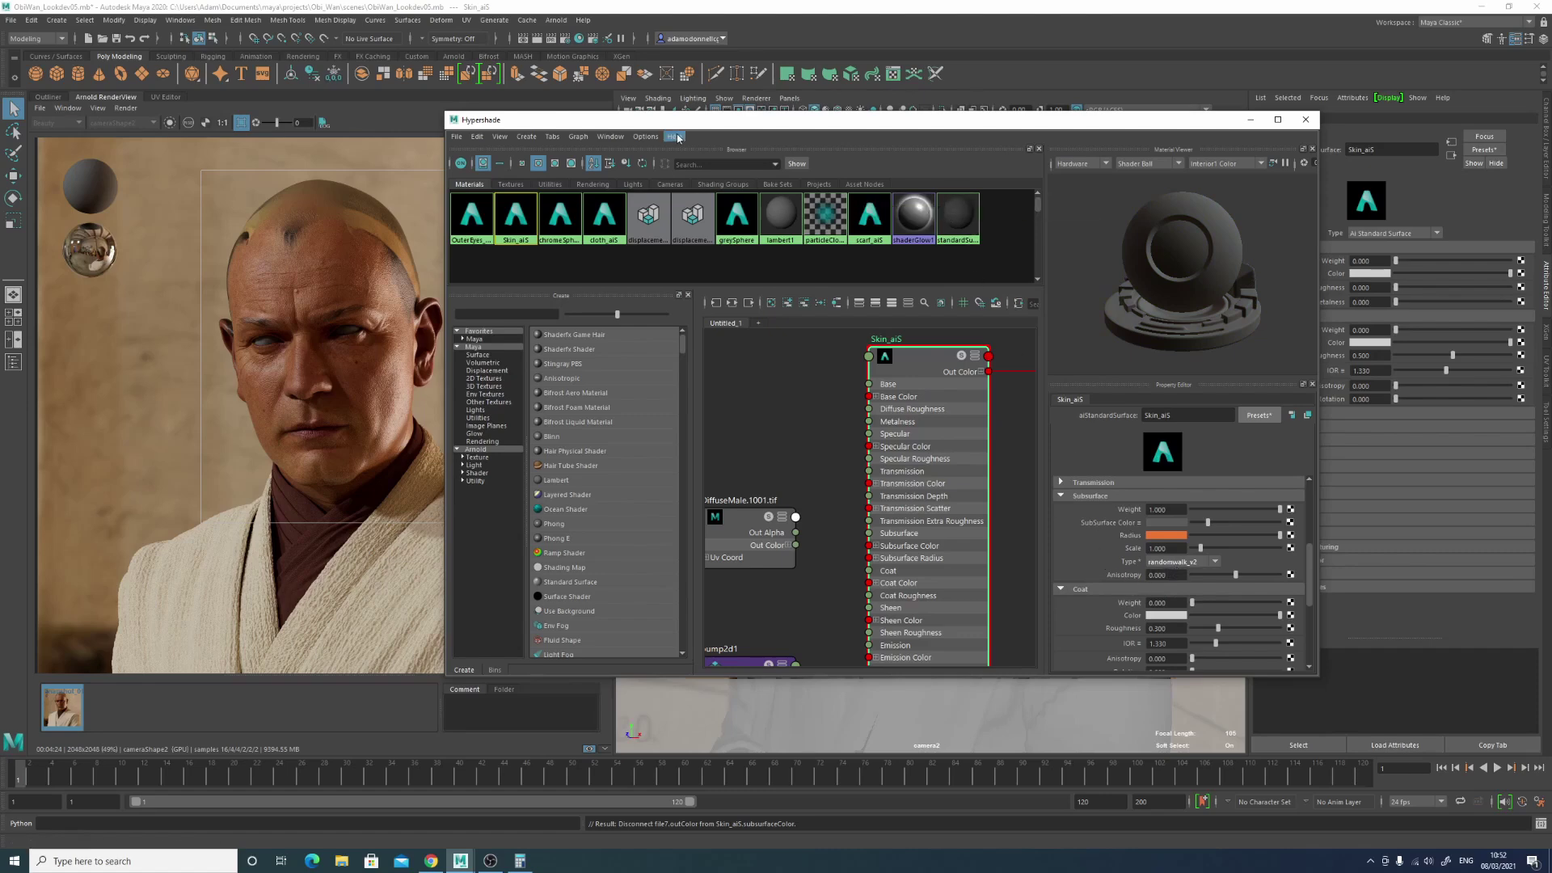
Step: Uncover the render view and store snapshots of the portrait before and after re-rendering it with the grey skin
left_click_drag(667, 127, 834, 138)
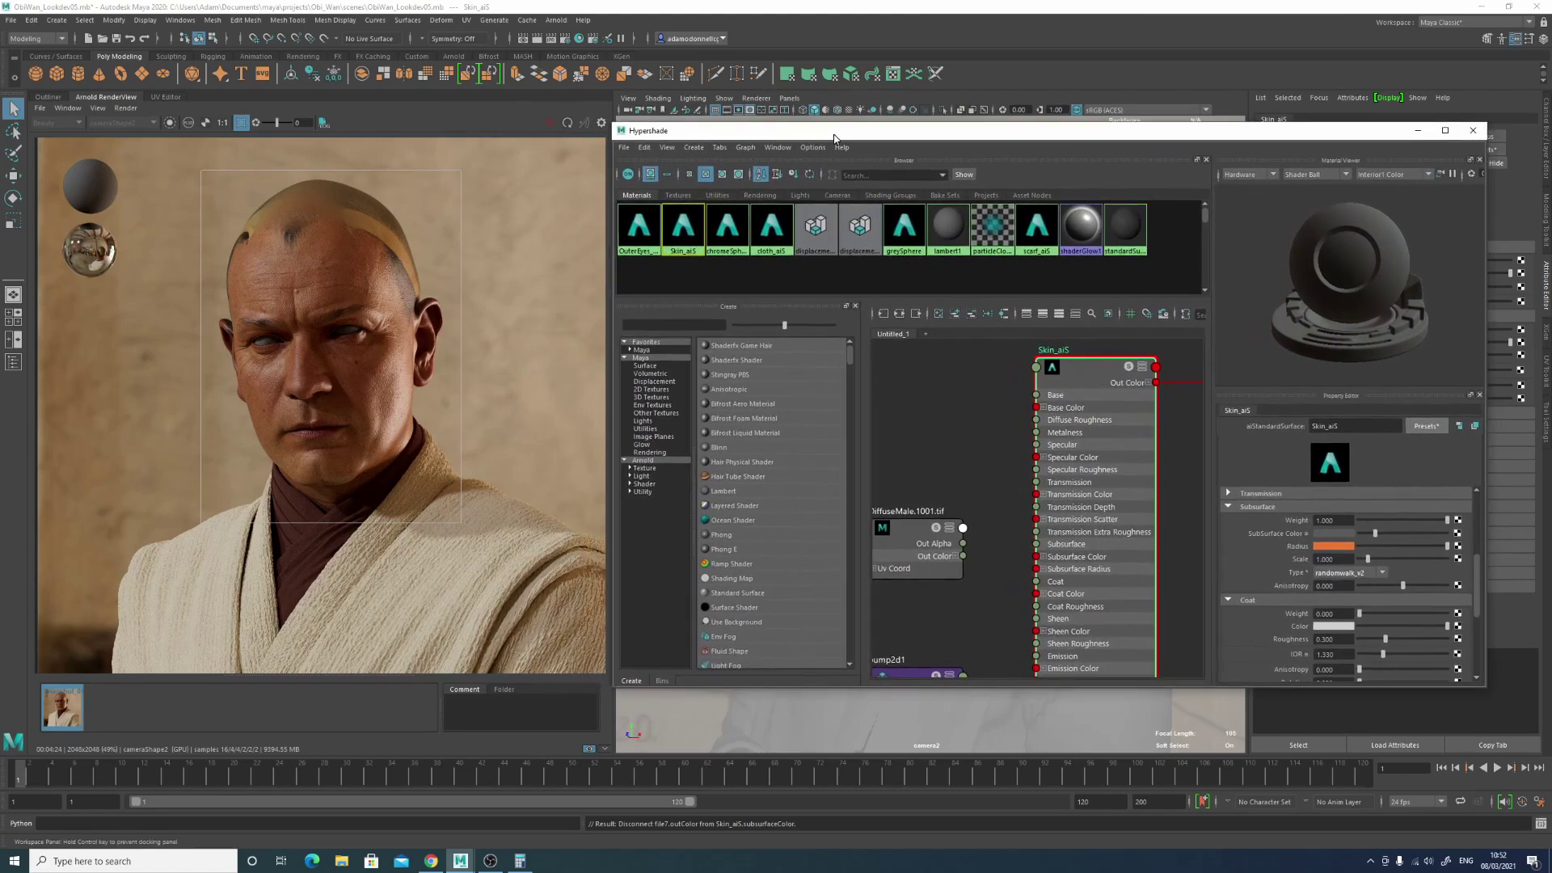
left_click(589, 748)
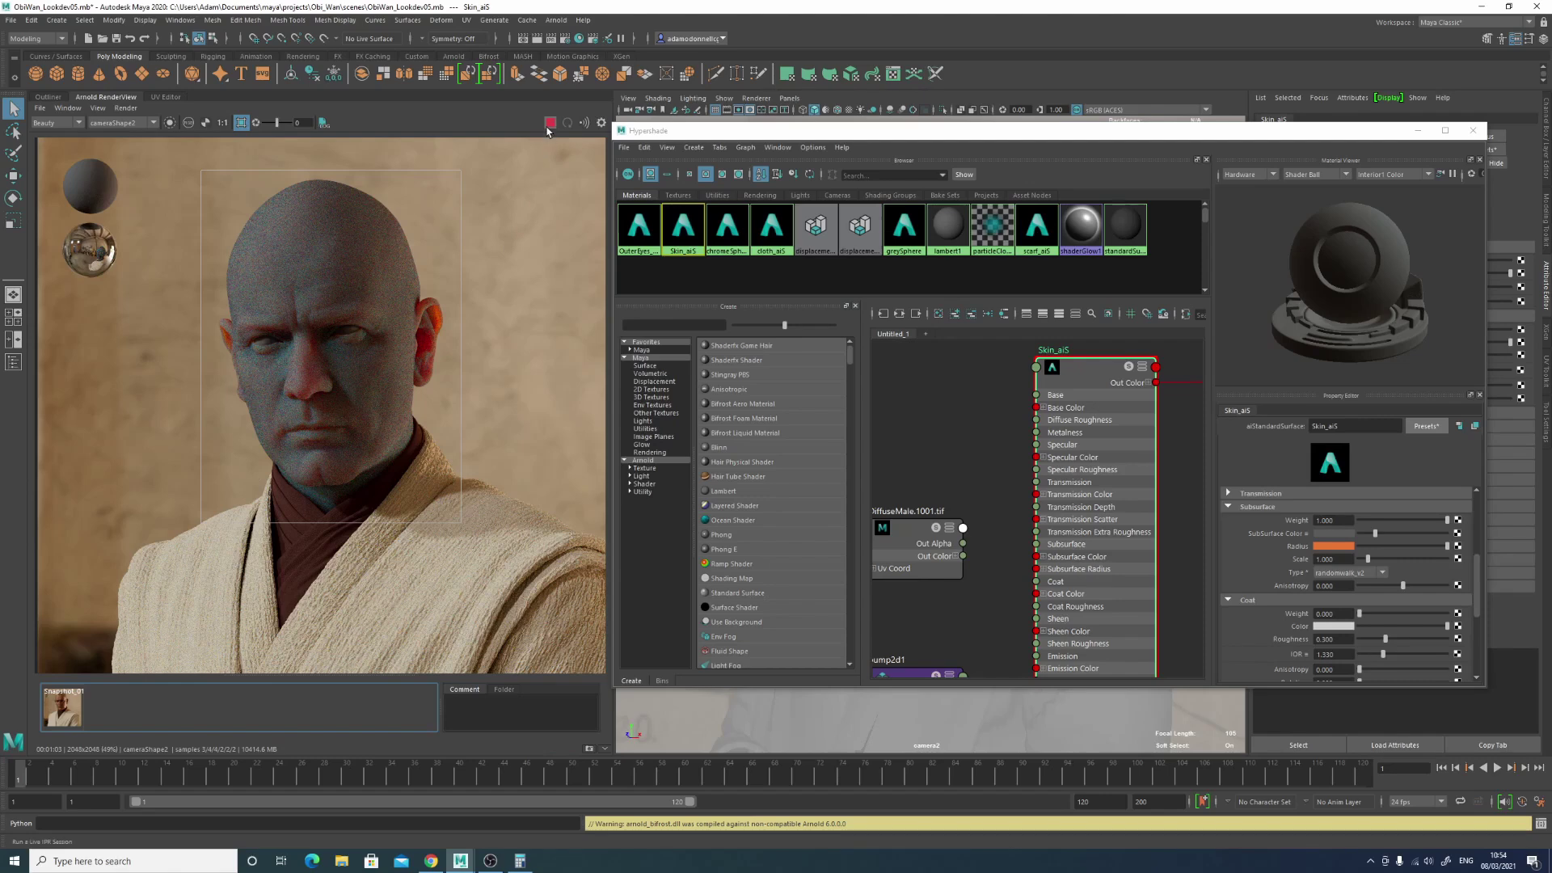
left_click(588, 750)
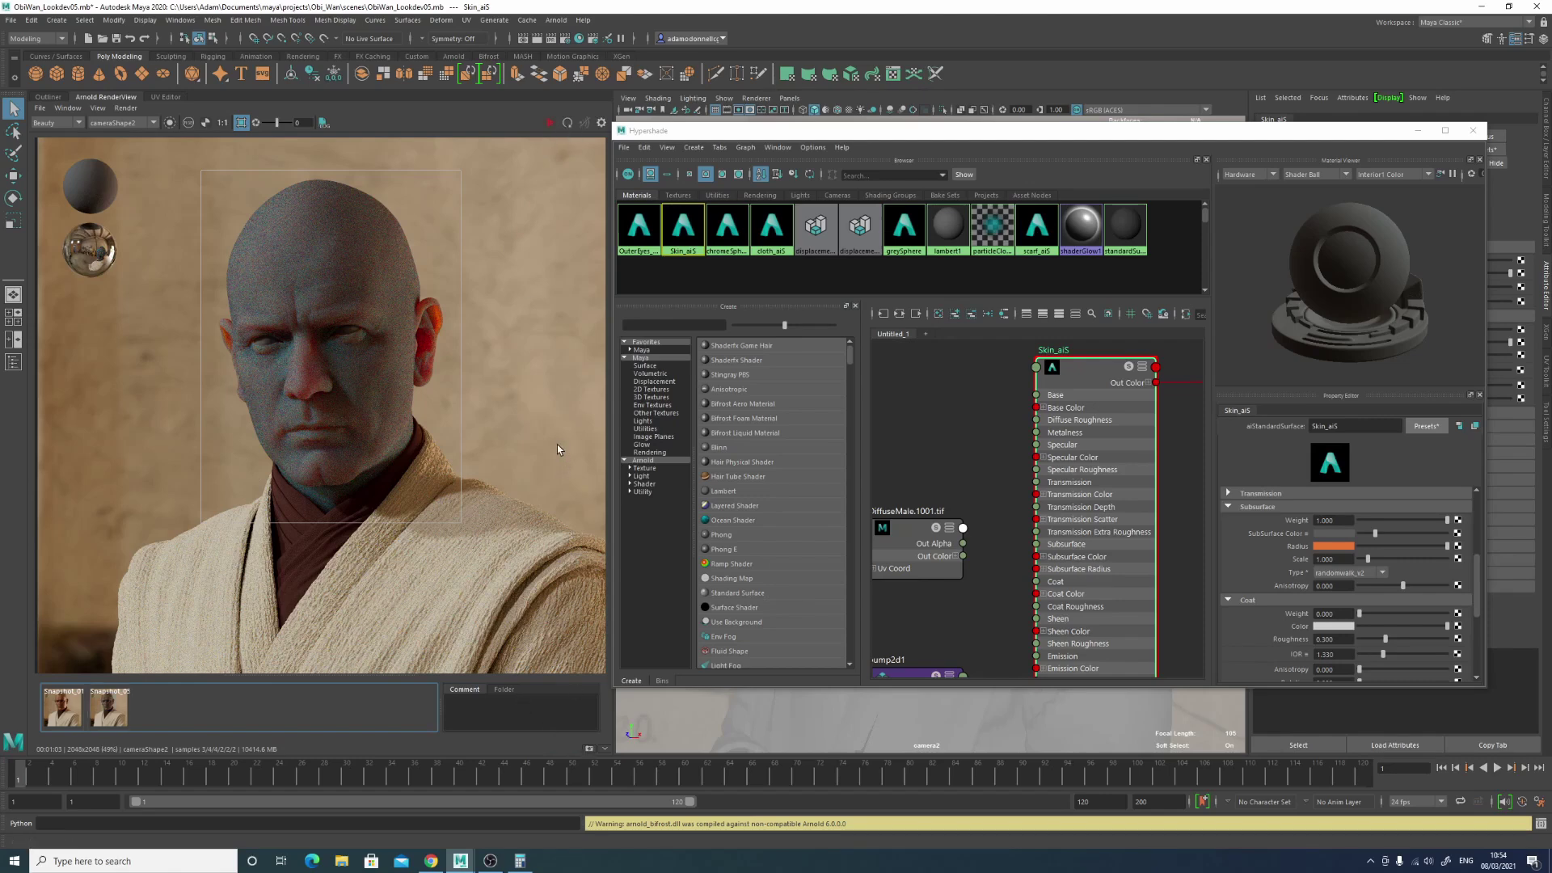
Step: Review the Arnold Renderer sampling values in the render settings, including the SSS samples, and minimize the window
left_click(565, 39)
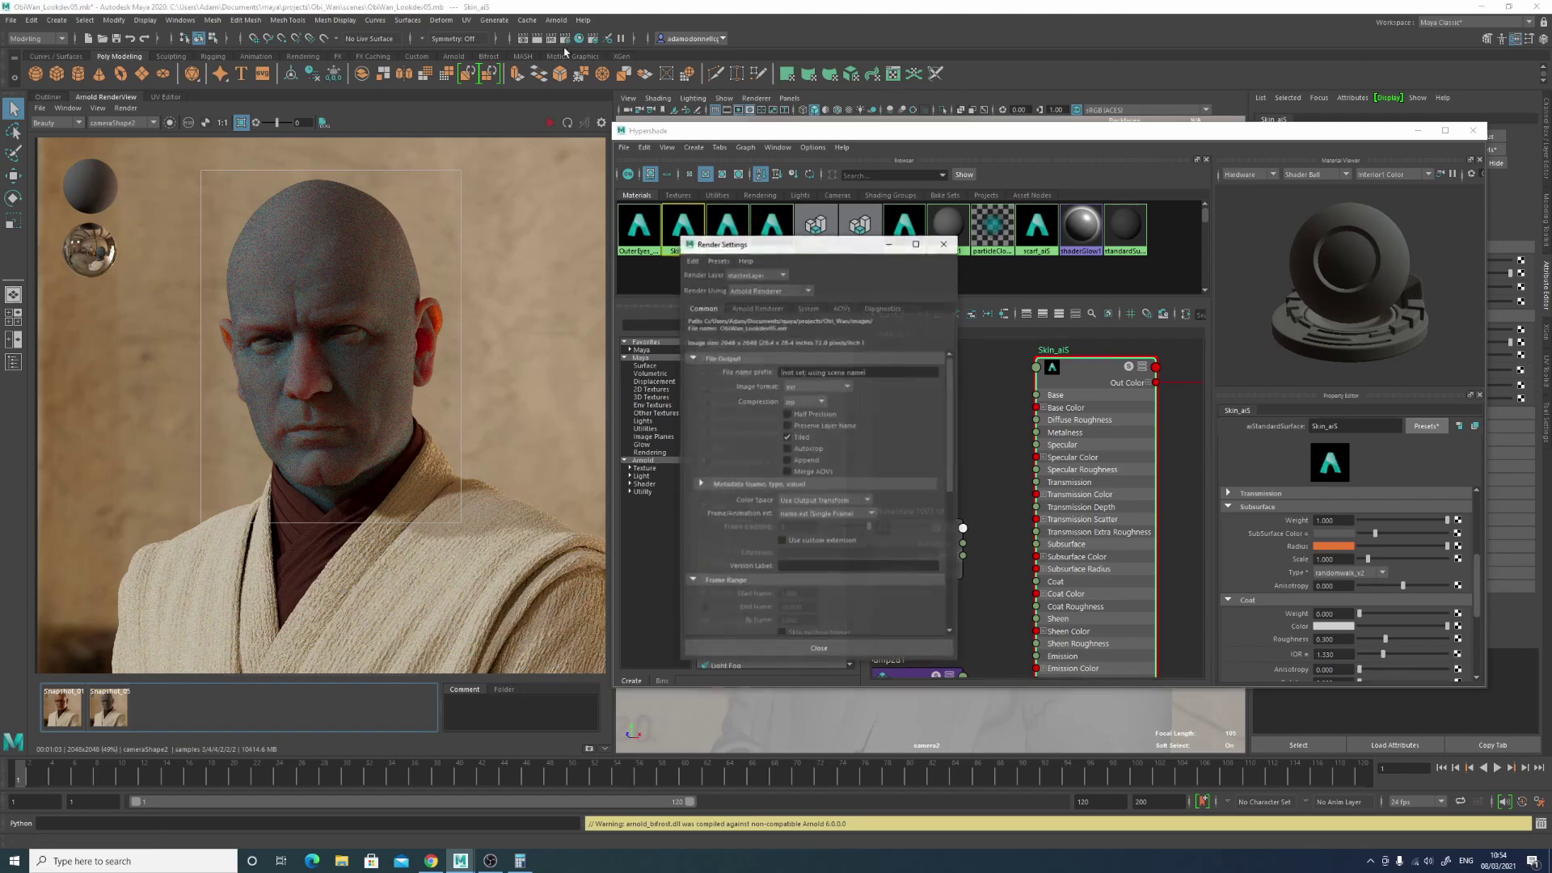
left_click(772, 309)
left_click_drag(848, 428, 858, 431)
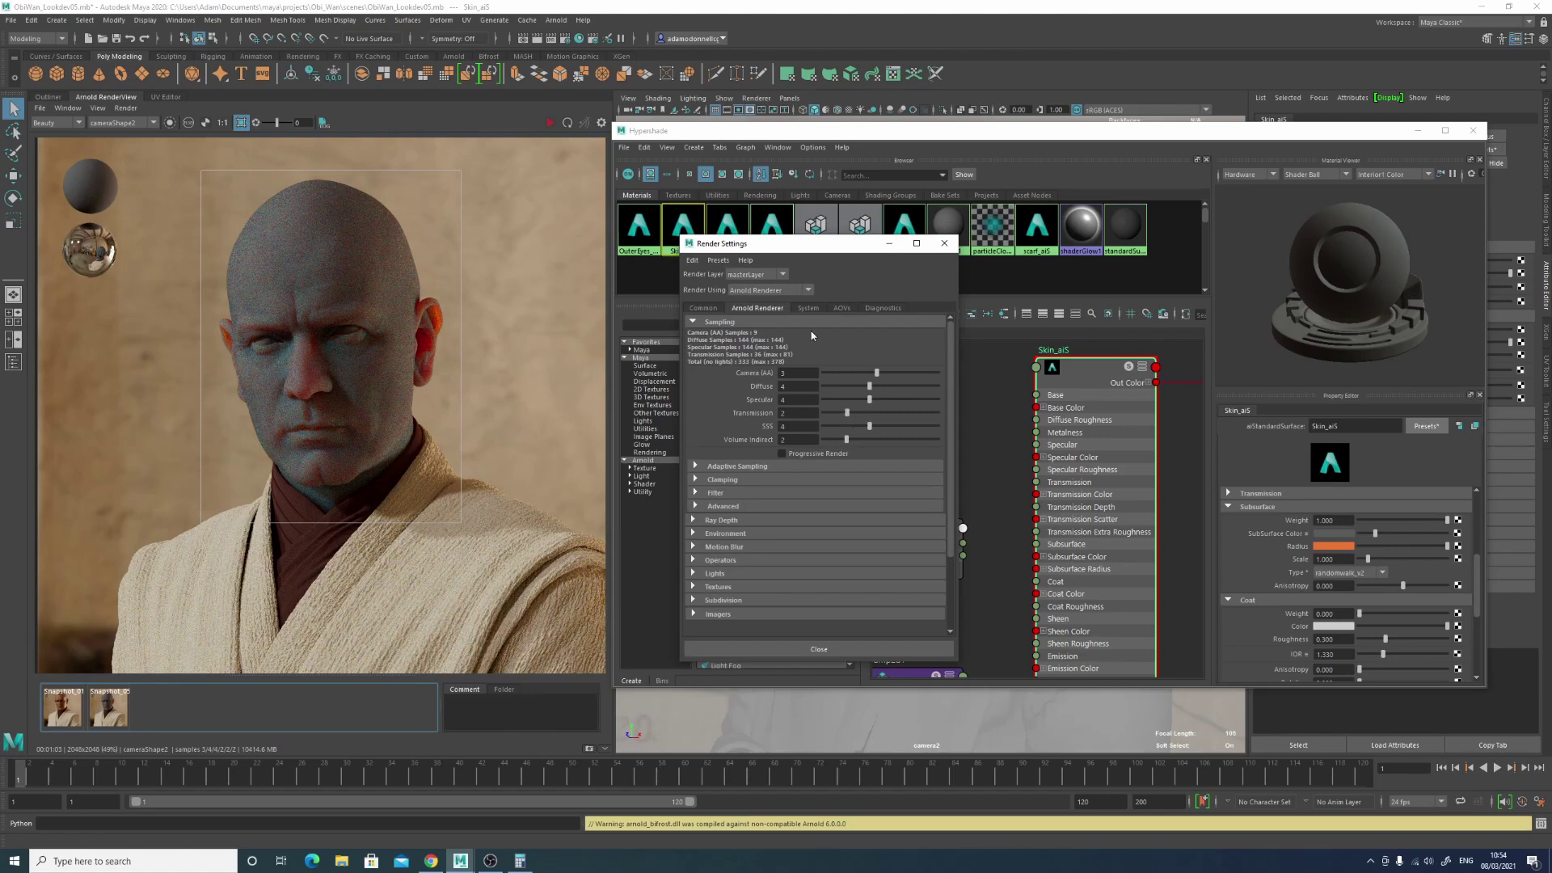
left_click(890, 242)
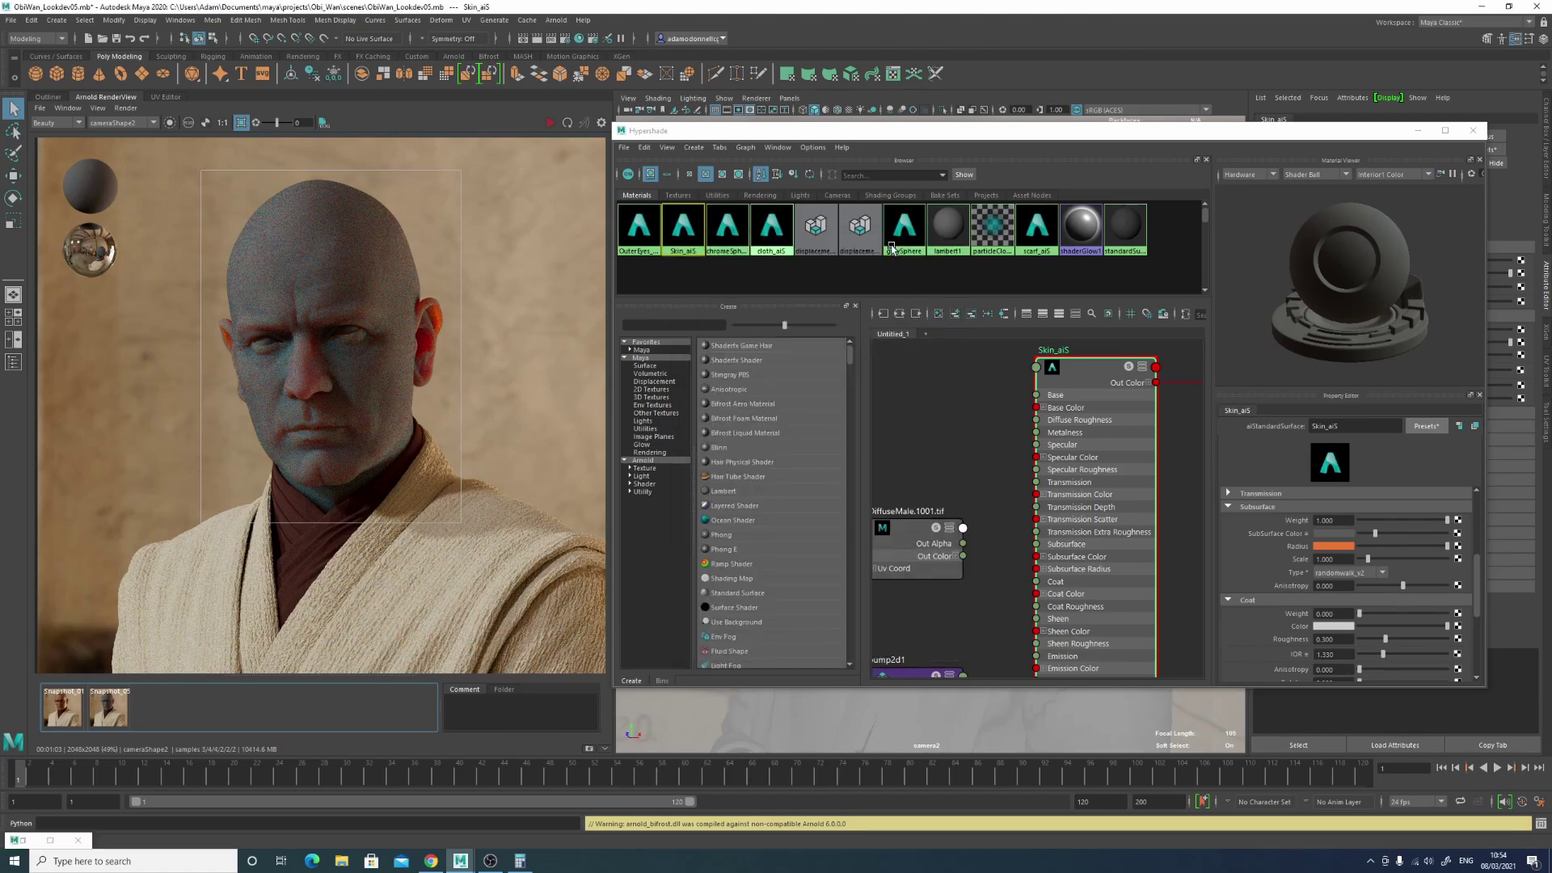
Step: Examine the light scattering on the ear and face in the grey skin render
scroll(394, 315, "up", 4)
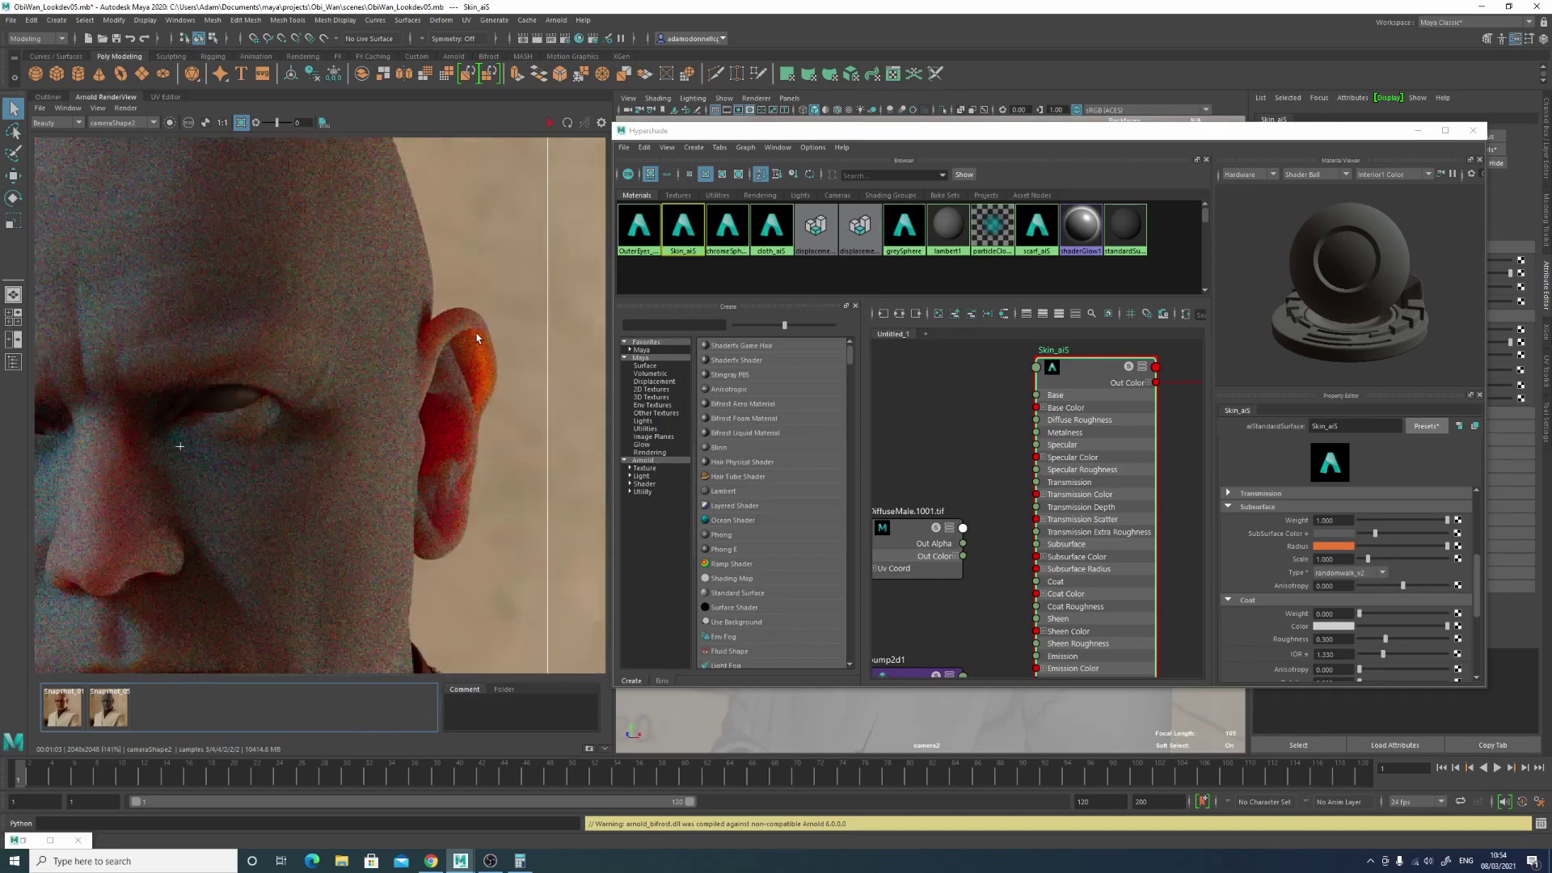
scroll(477, 339, "down", 4)
scroll(340, 388, "up", 3)
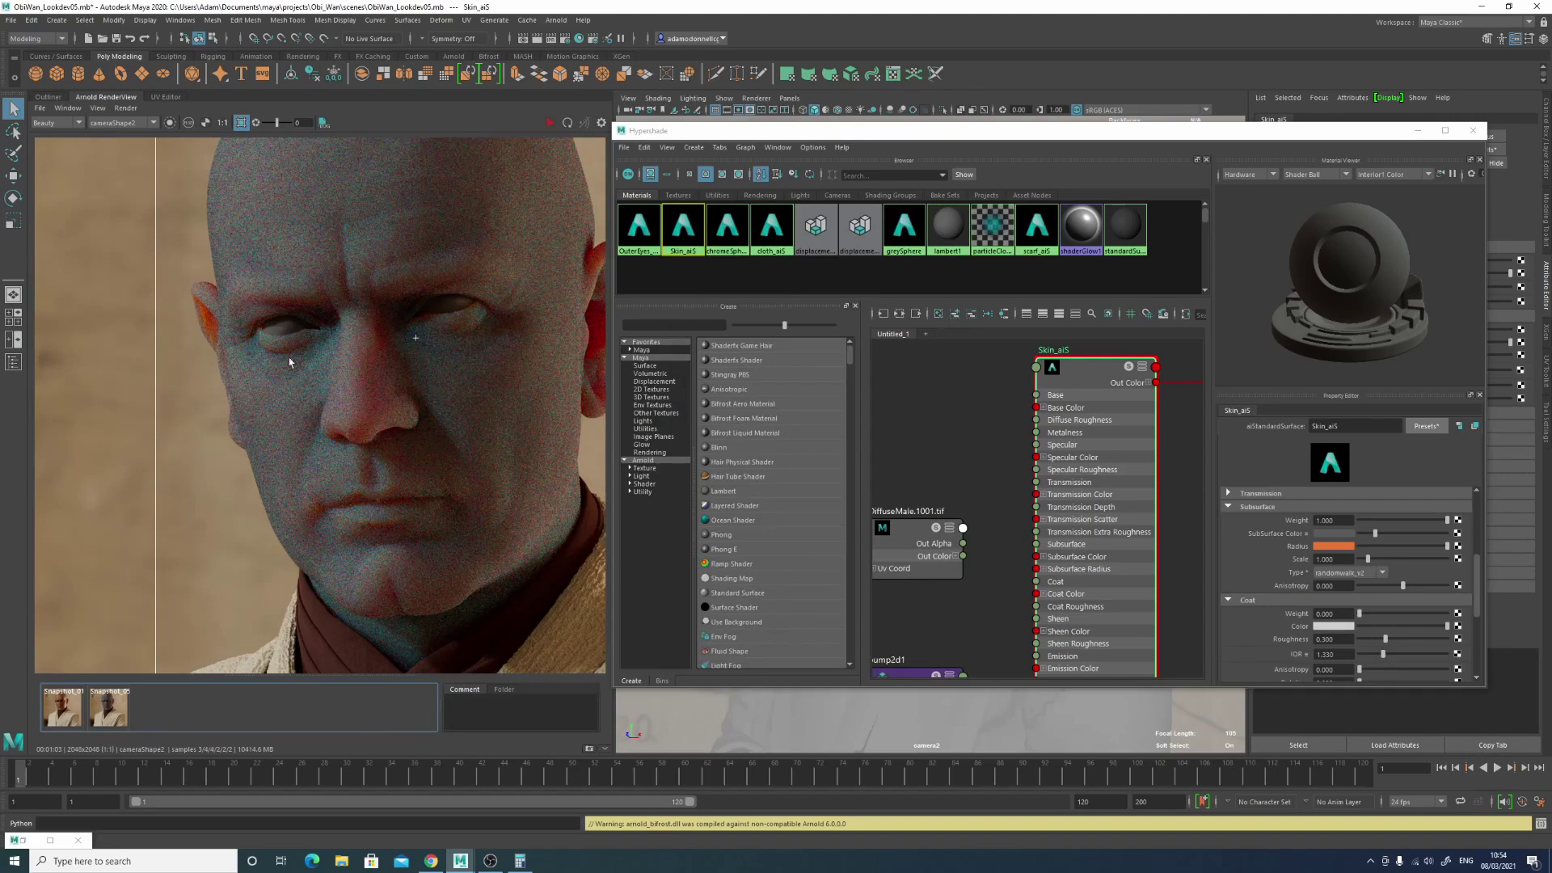
scroll(260, 409, "down", 2)
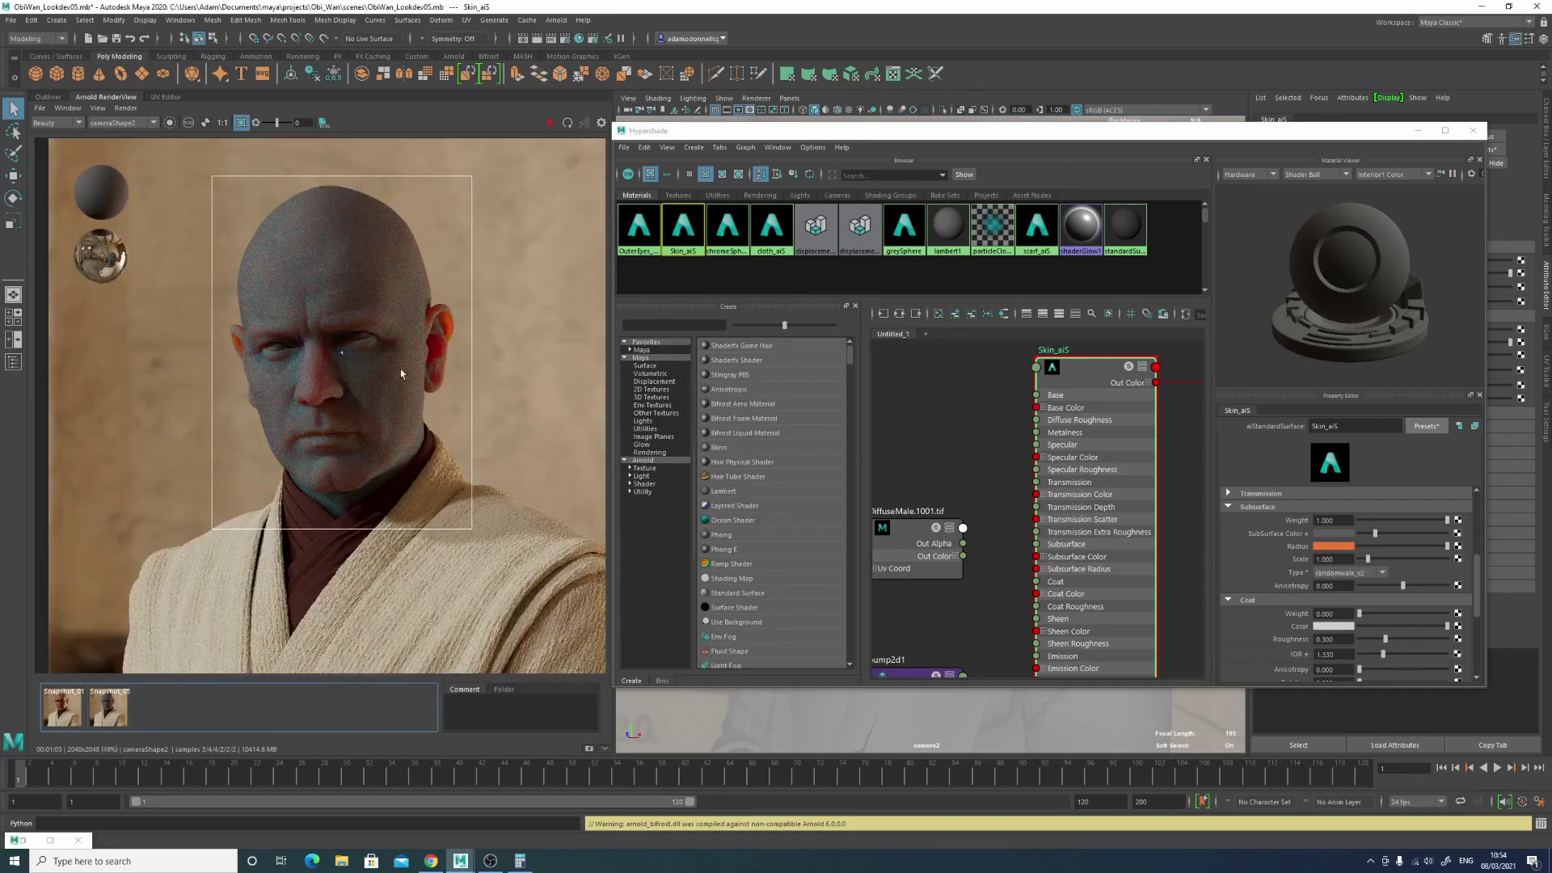
scroll(426, 368, "up", 1)
middle_click_drag(526, 337, 538, 360)
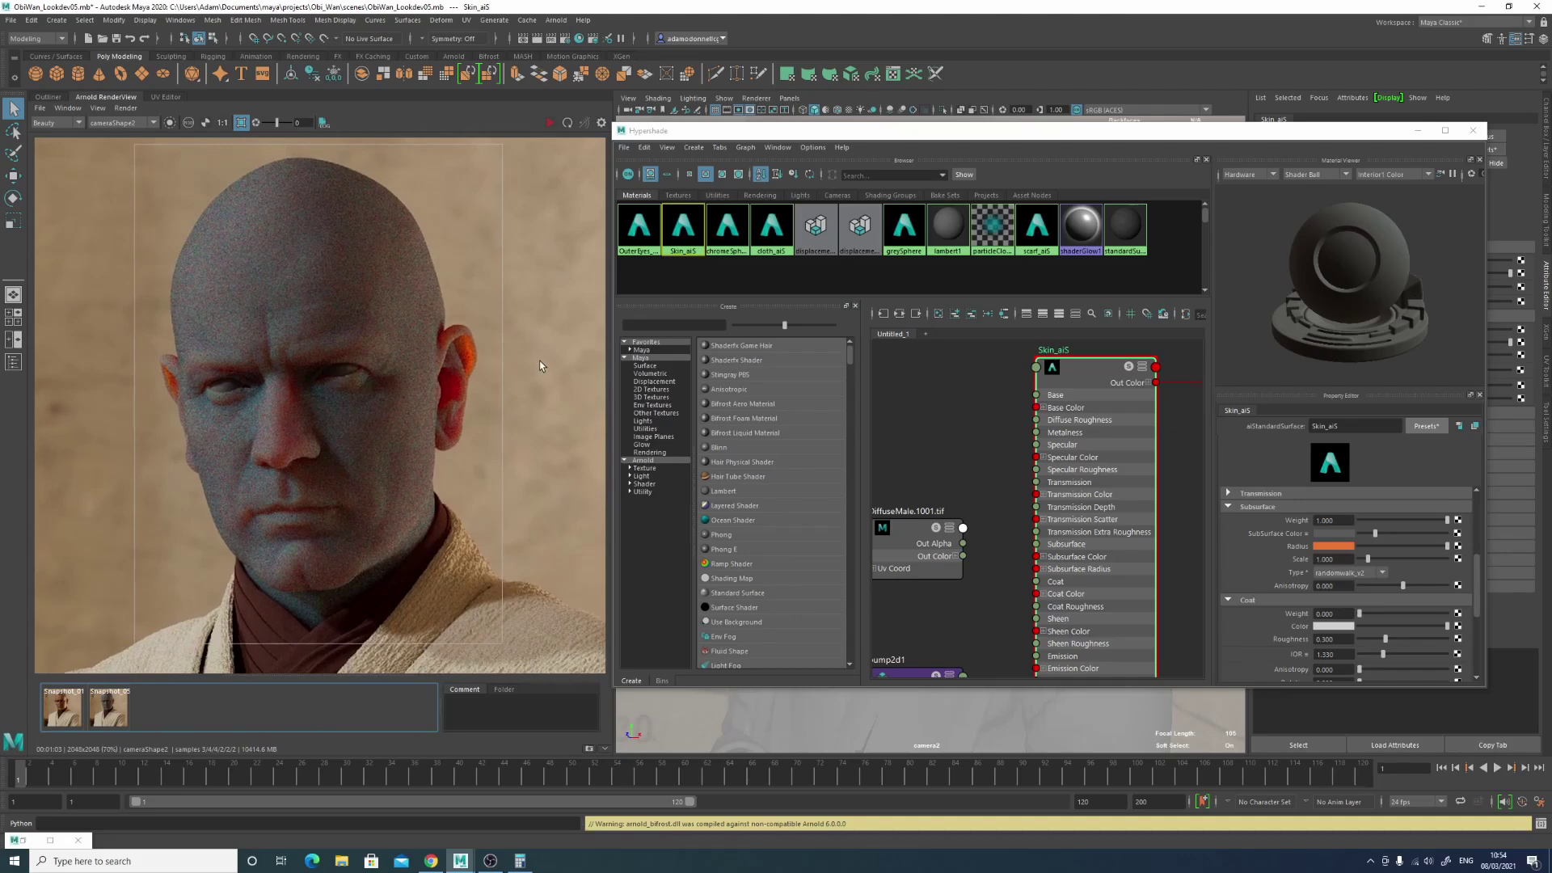
middle_click_drag(540, 360, 545, 370)
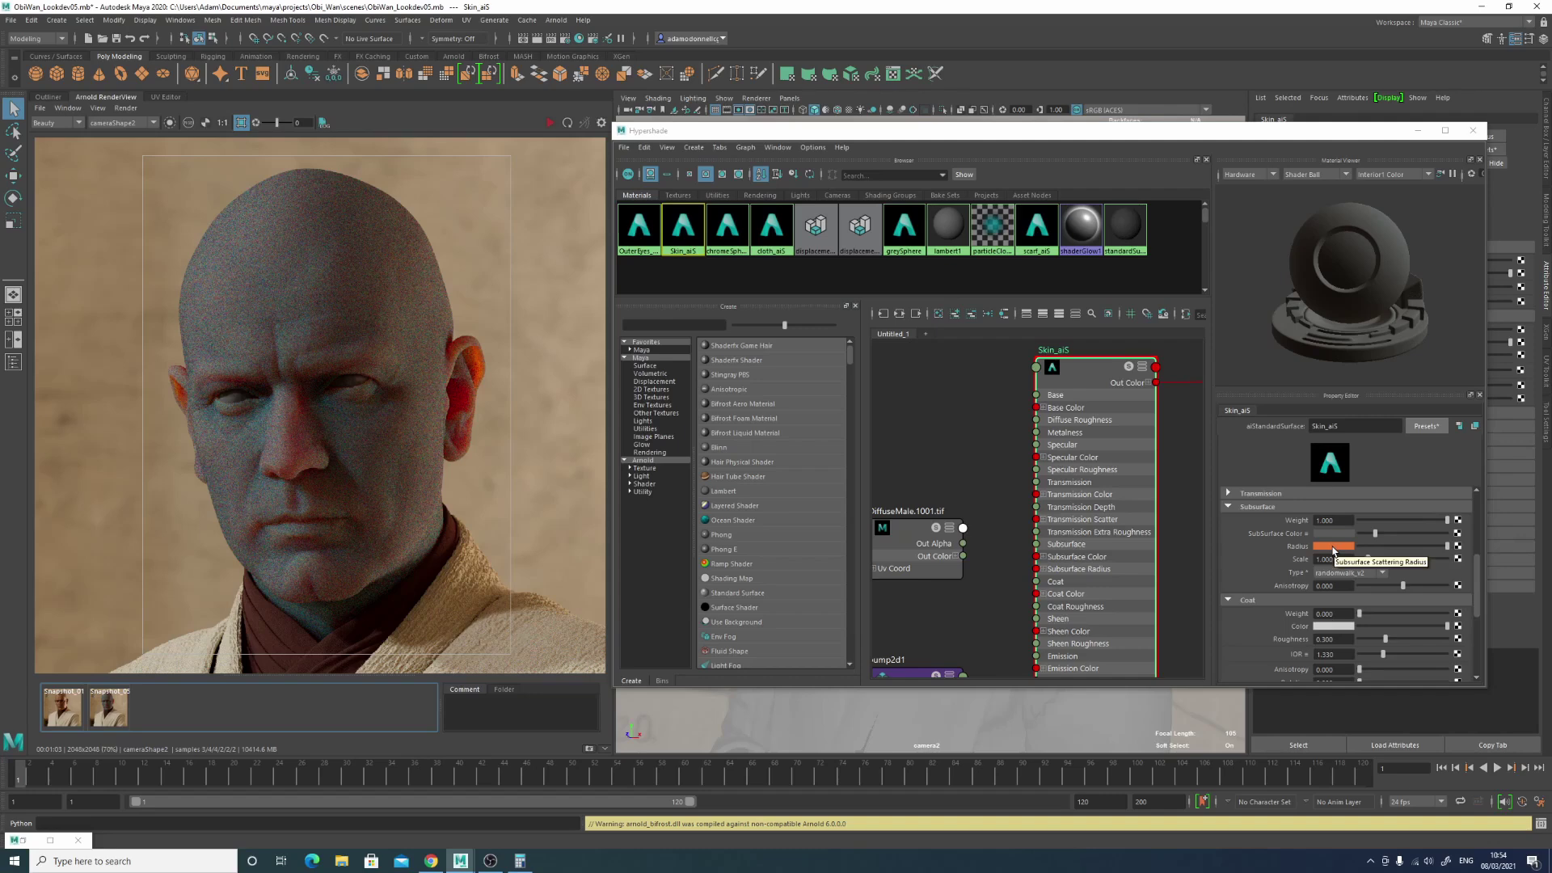
Step: Check the RGB values of the subsurface radius color and set the subsurface scale to 0.13
left_click(1334, 548)
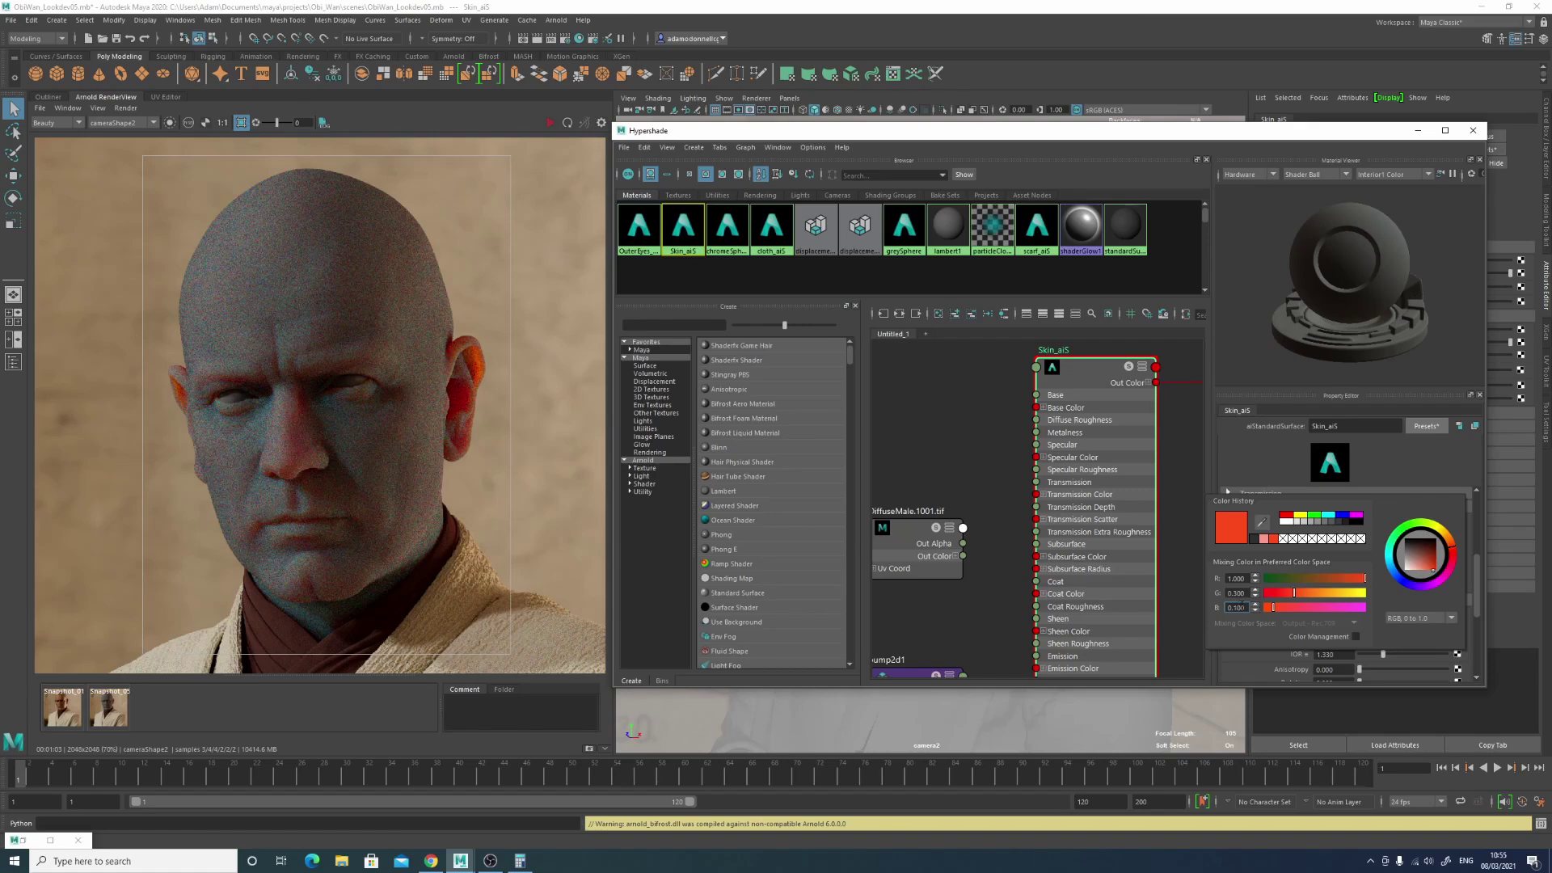
left_click(1240, 455)
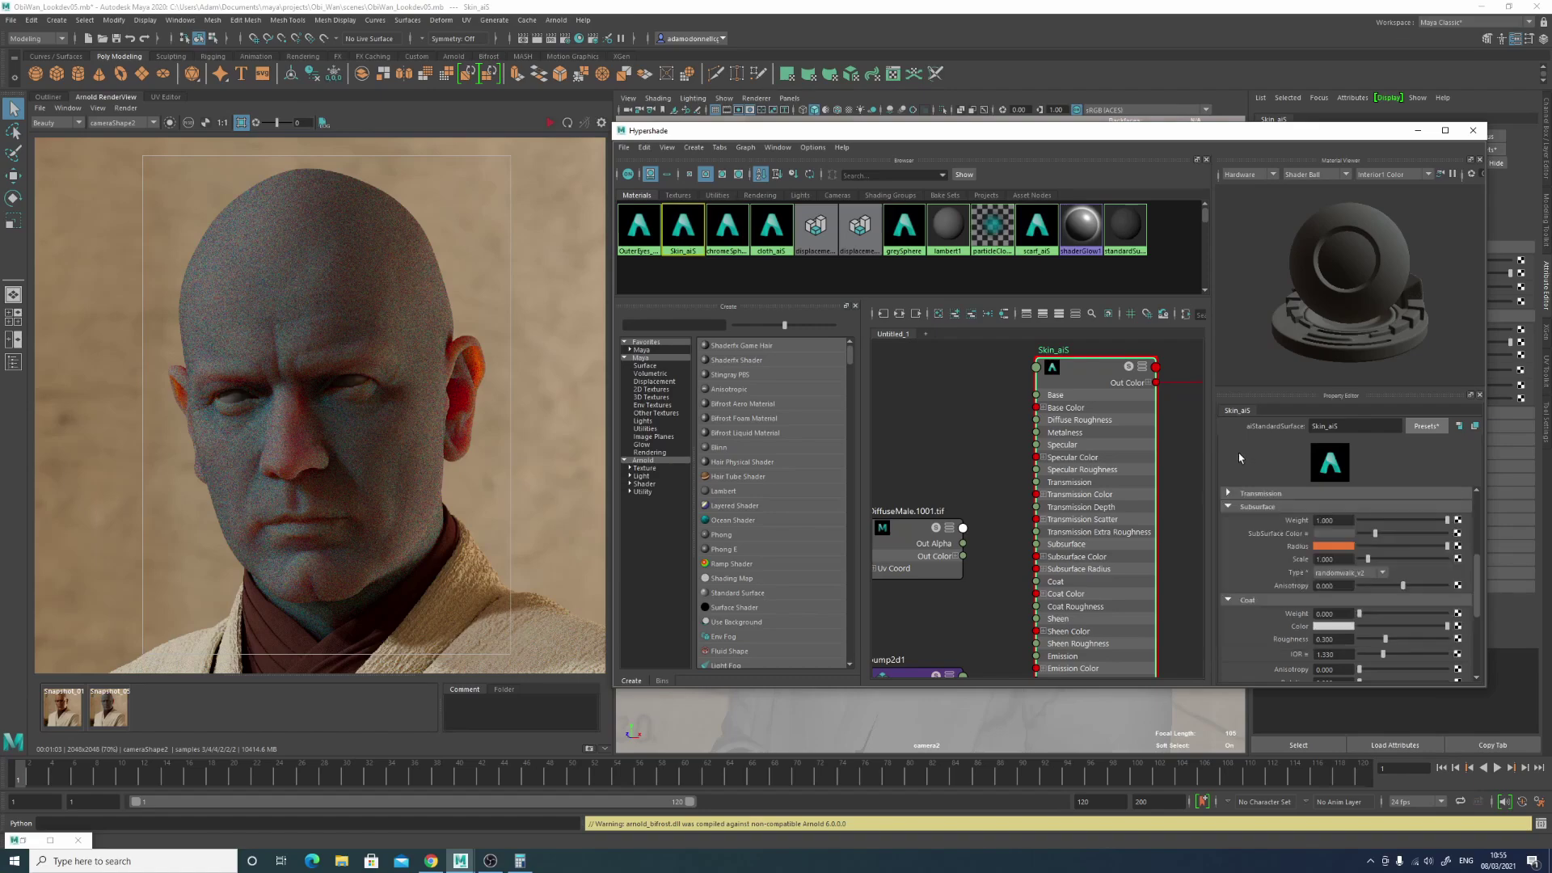
left_click_drag(1332, 558, 1320, 559)
left_click_drag(1317, 559, 1293, 565)
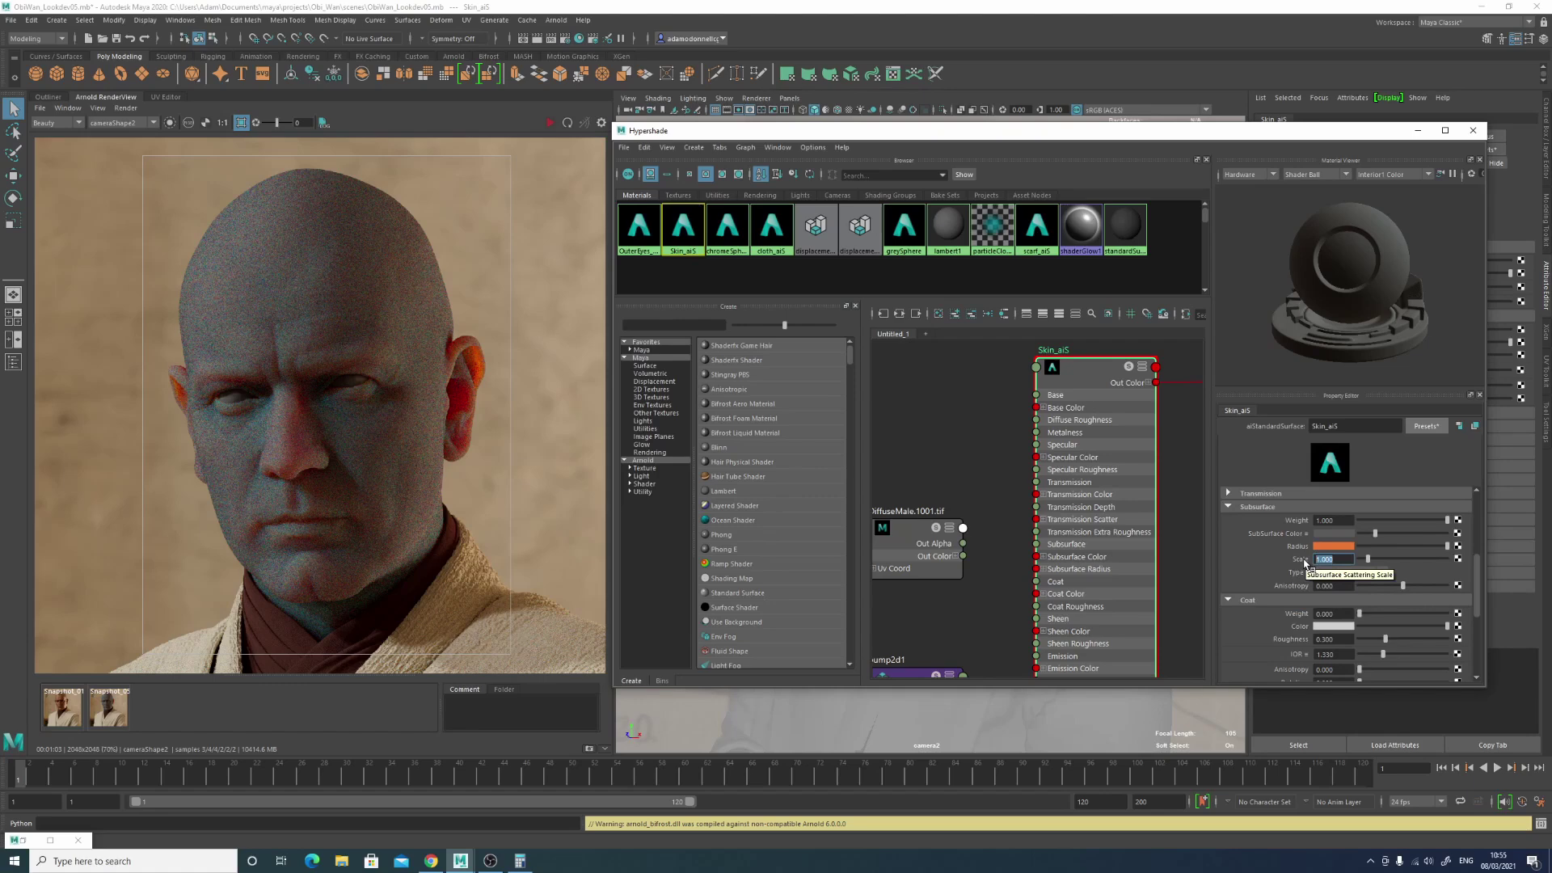
type(".13")
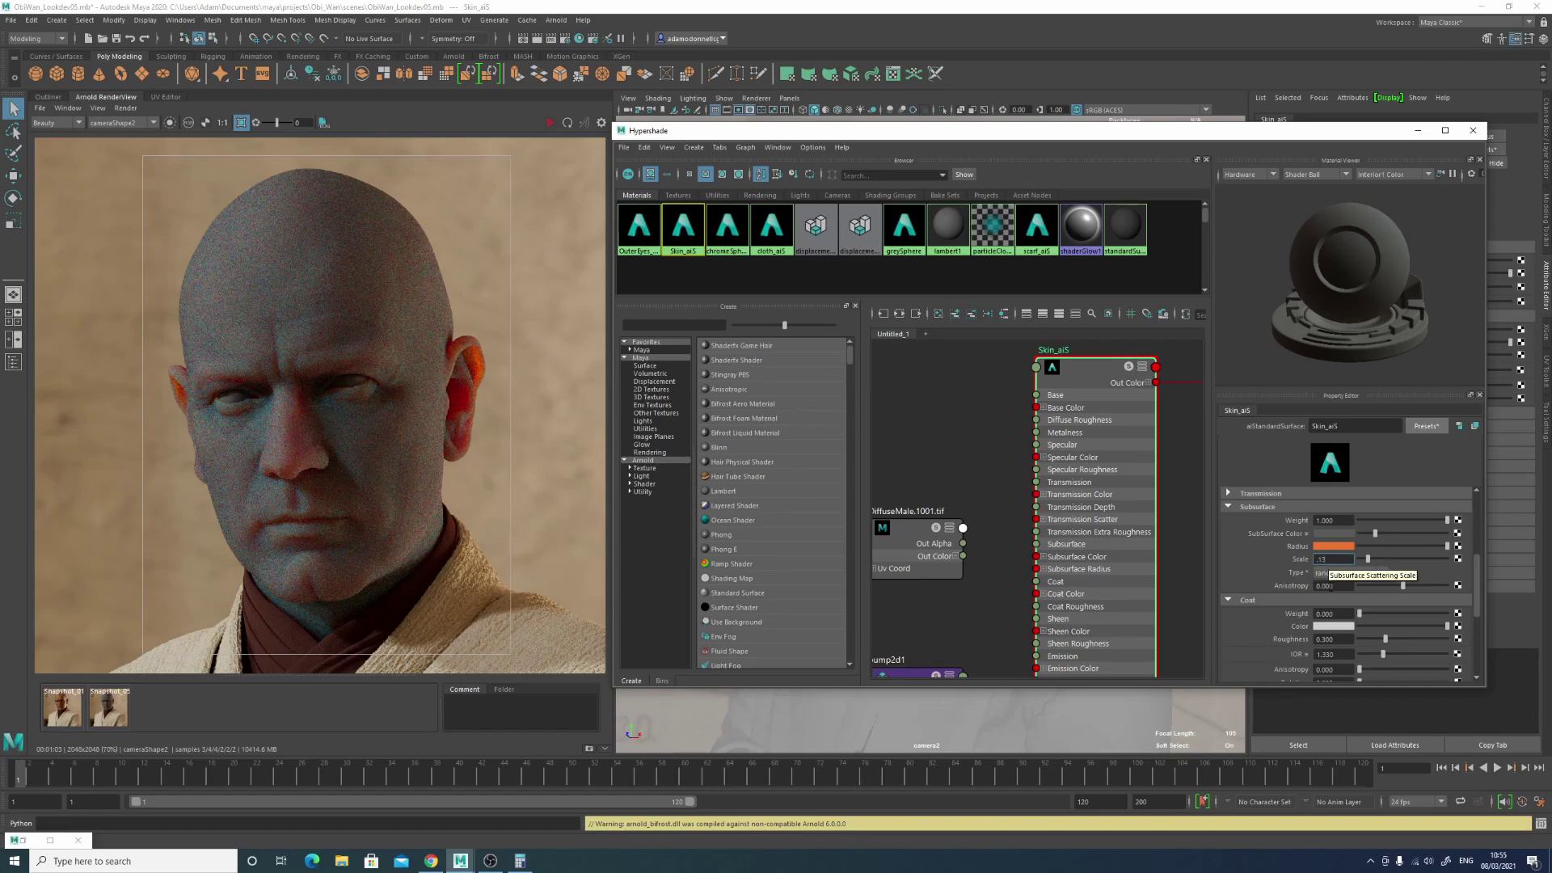
key("Return")
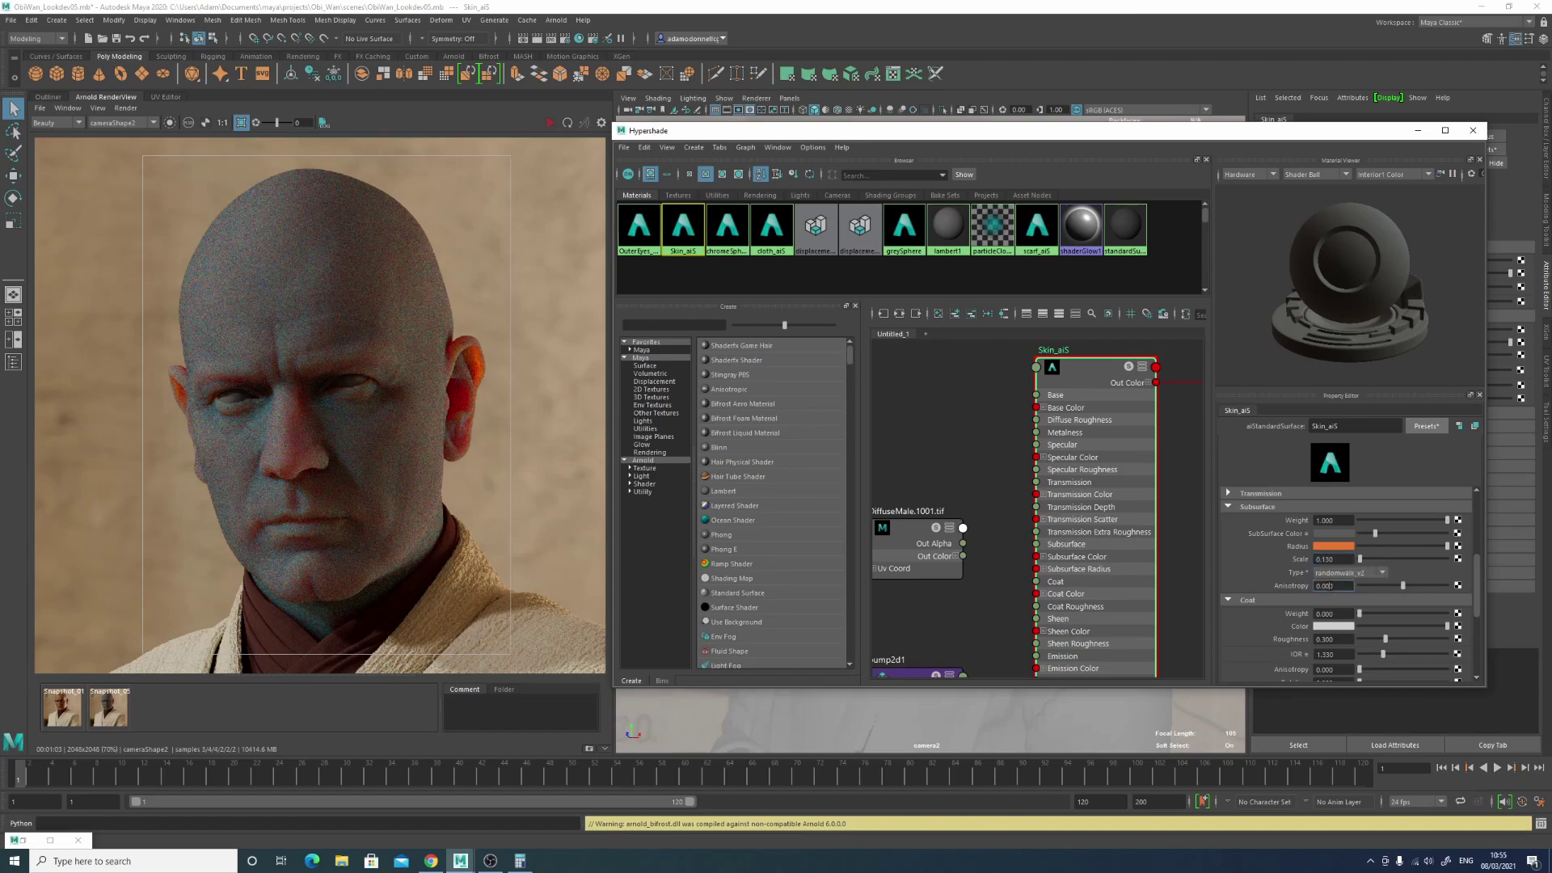
Step: Re-render the head with the reduced subsurface scale and inspect the ear up close
left_click(1318, 548)
left_click(112, 714)
left_click(112, 714)
left_click(551, 123)
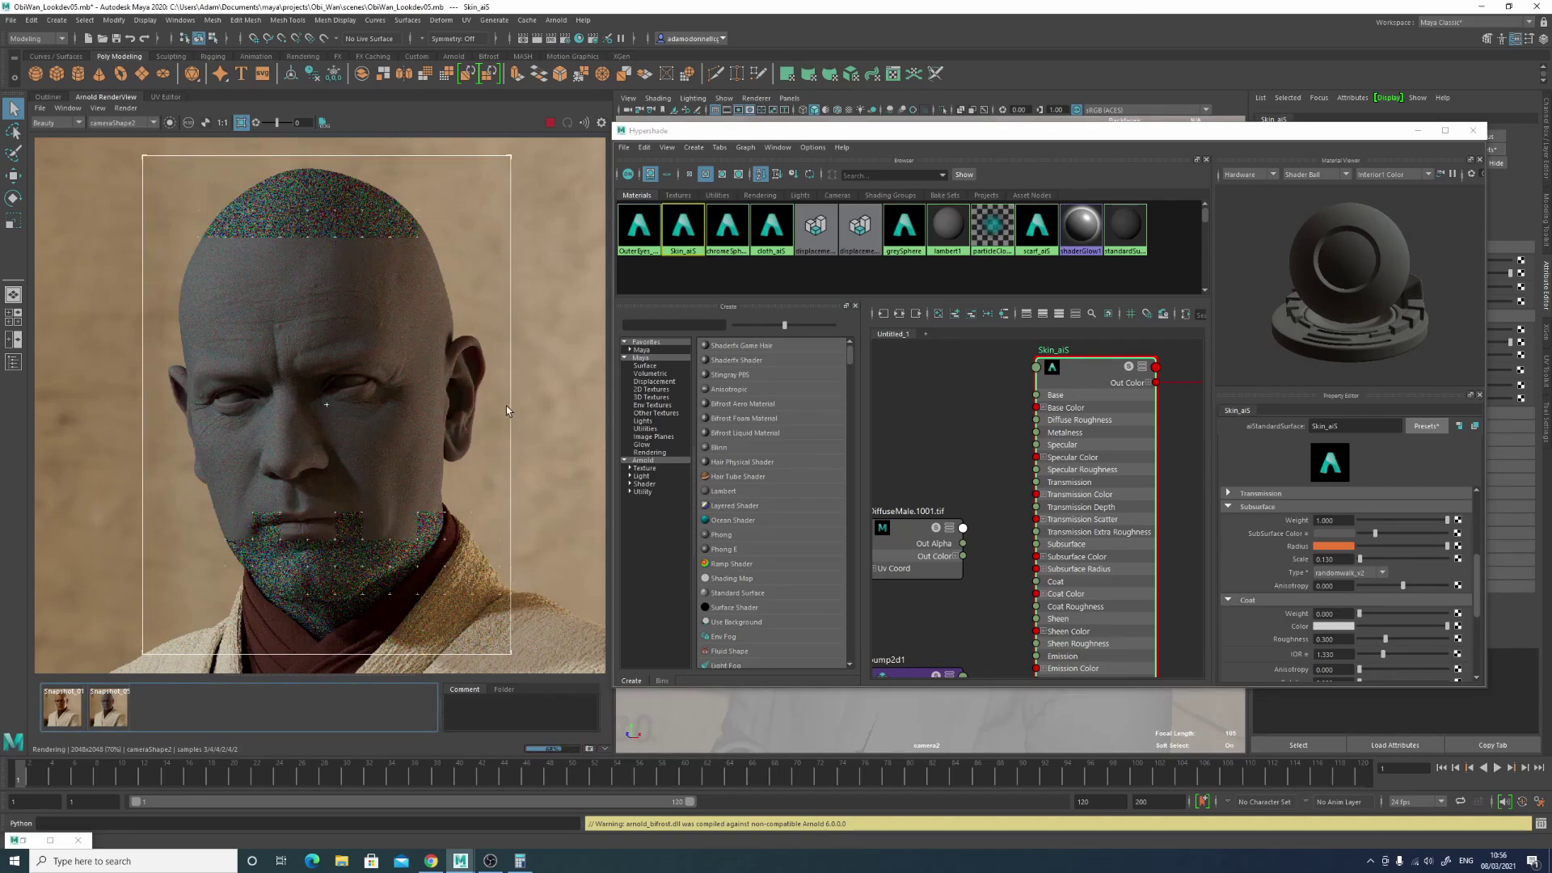
scroll(476, 368, "up", 3)
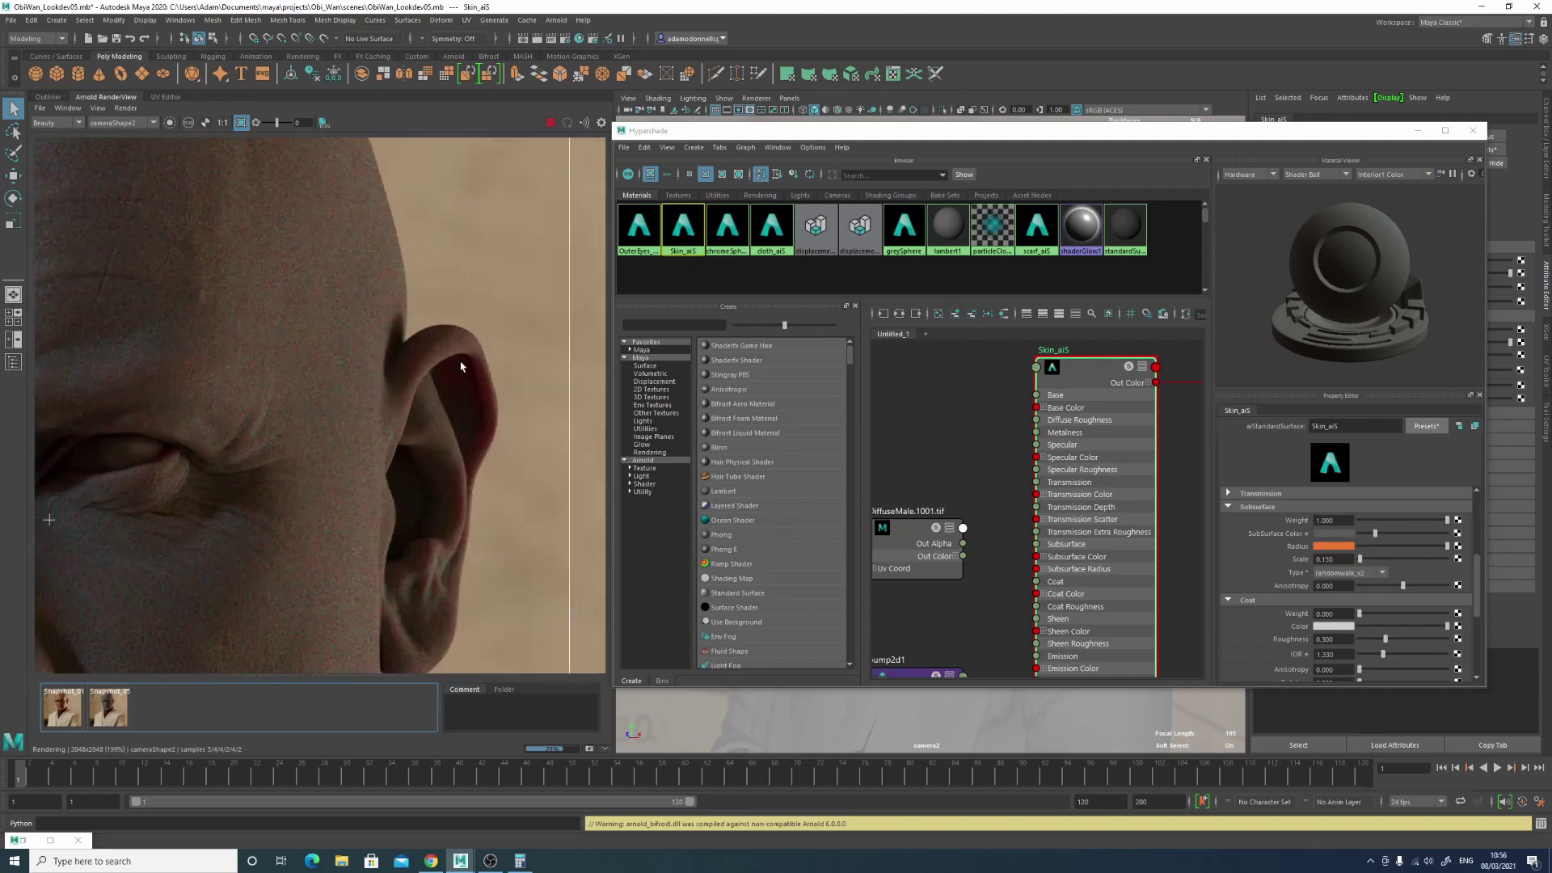
Step: Compare the render at subsurface scale 0.13 with the second stored snapshot, examining the ears and the whole head
scroll(484, 397, "down", 3)
scroll(469, 404, "down", 2)
scroll(340, 453, "up", 3)
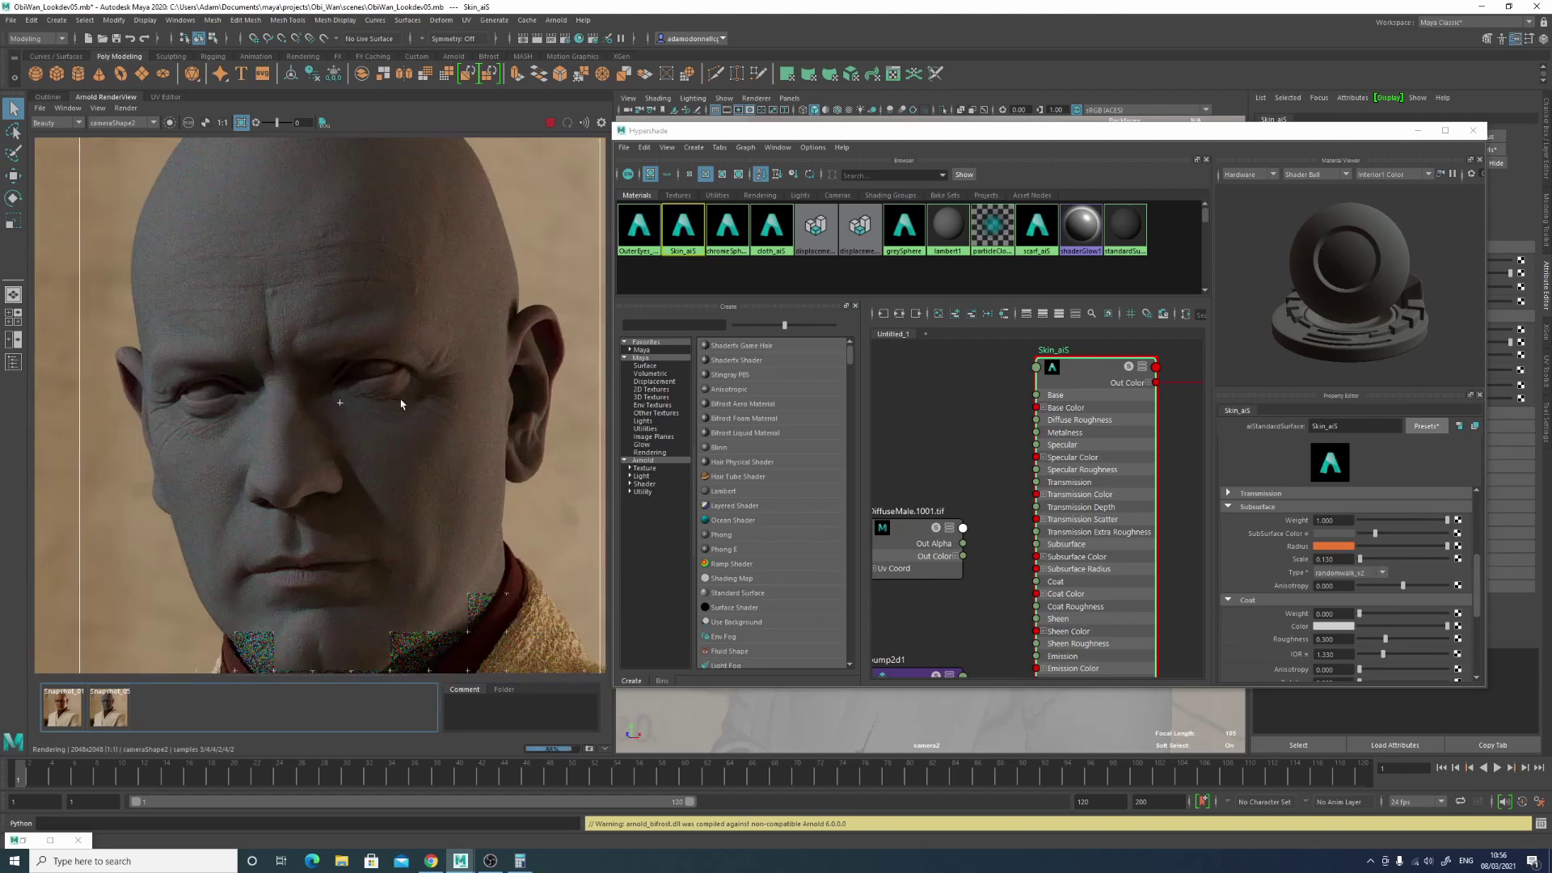
left_click(117, 709)
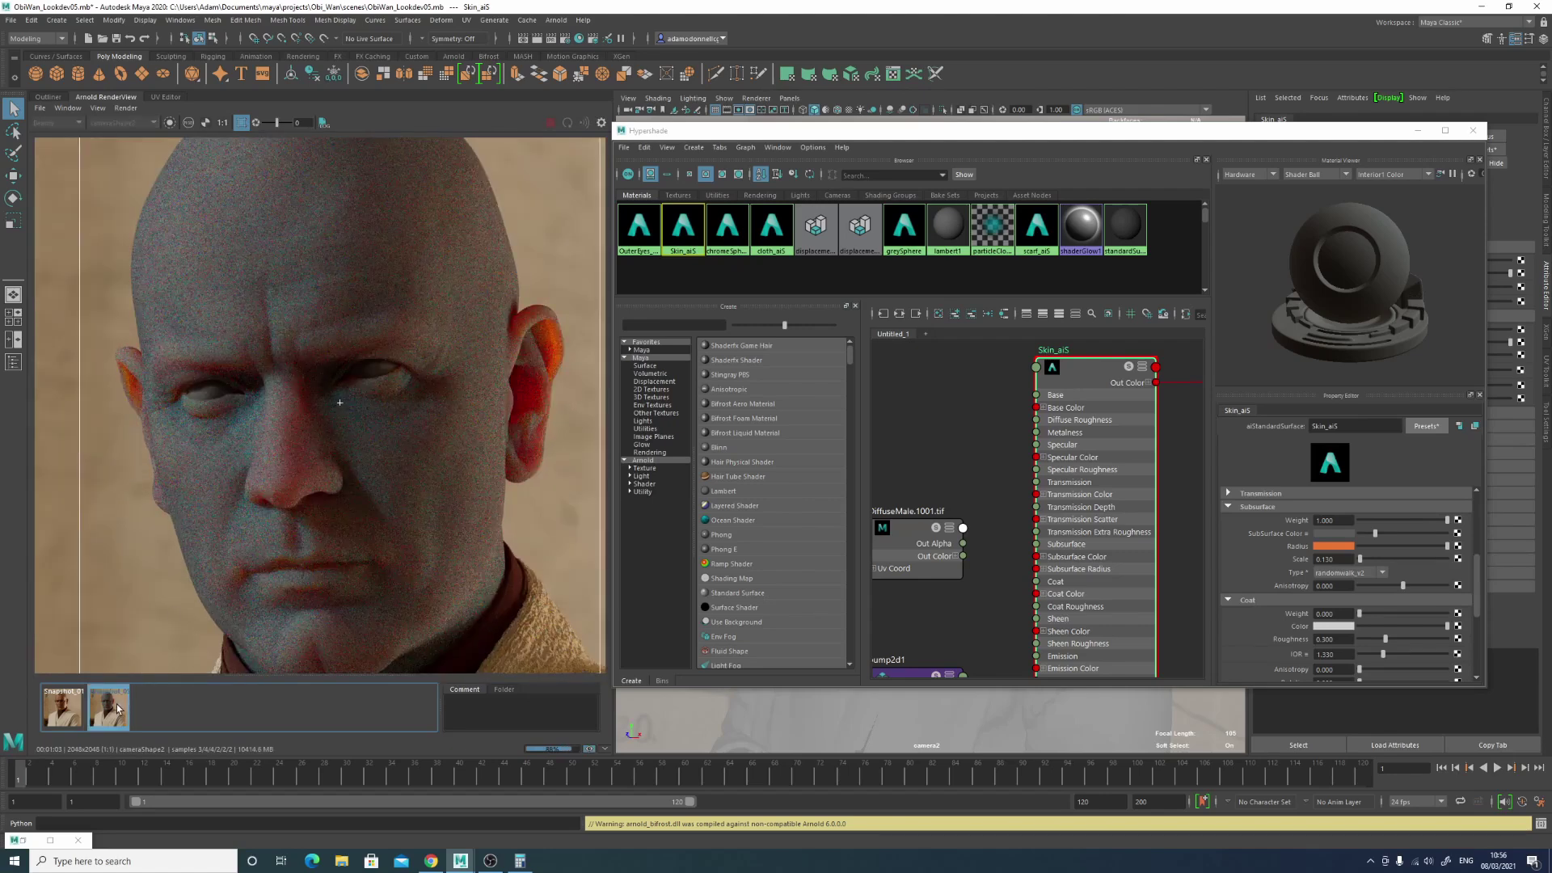
left_click(117, 709)
scroll(388, 424, "down", 3)
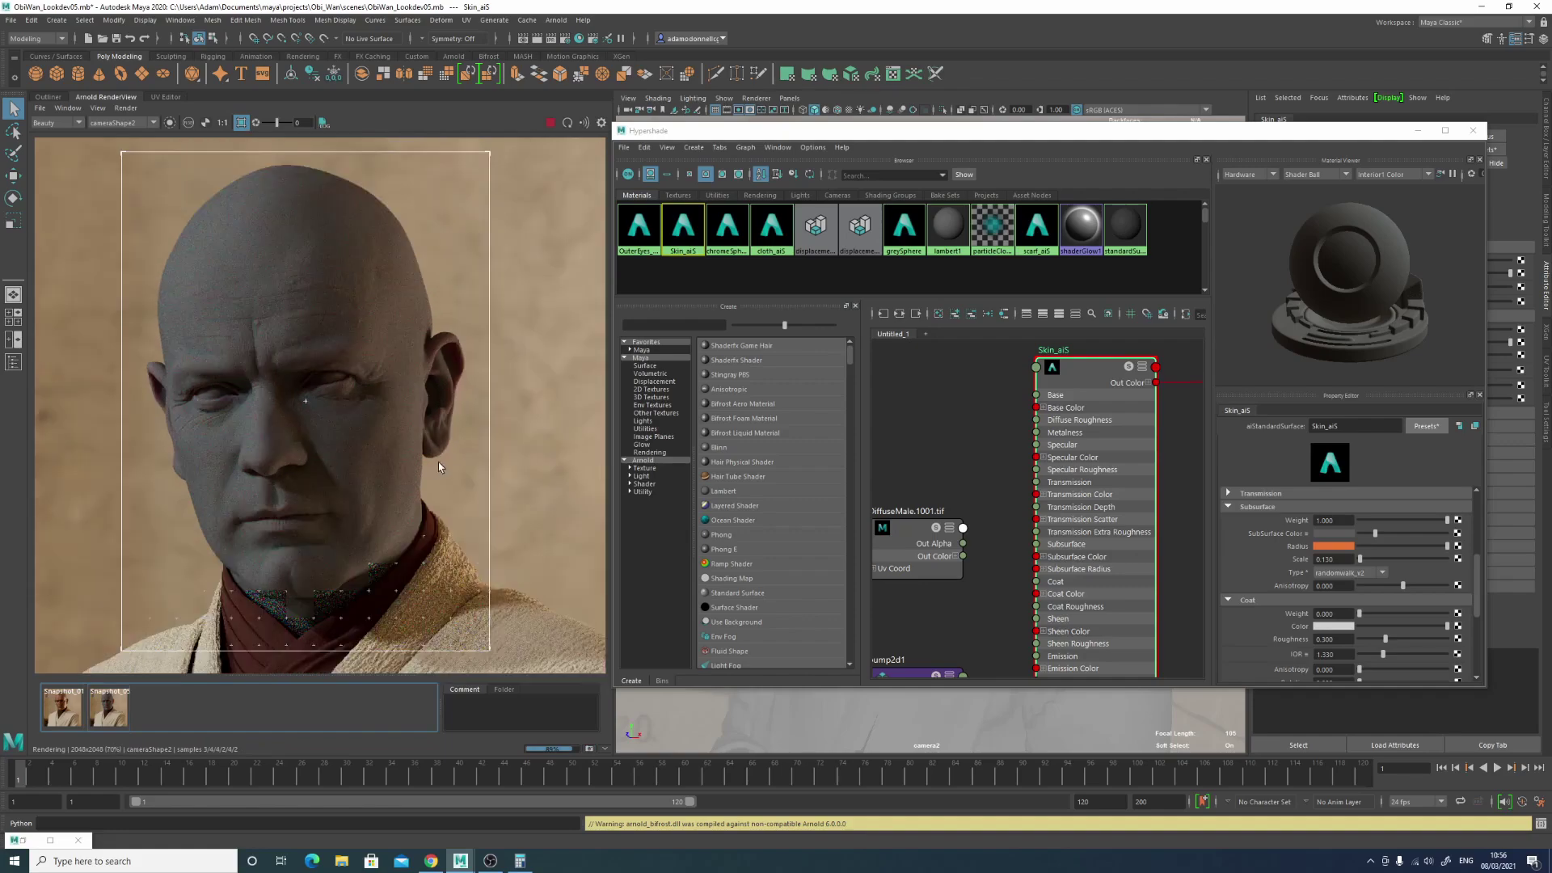
scroll(468, 422, "up", 3)
scroll(492, 416, "down", 3)
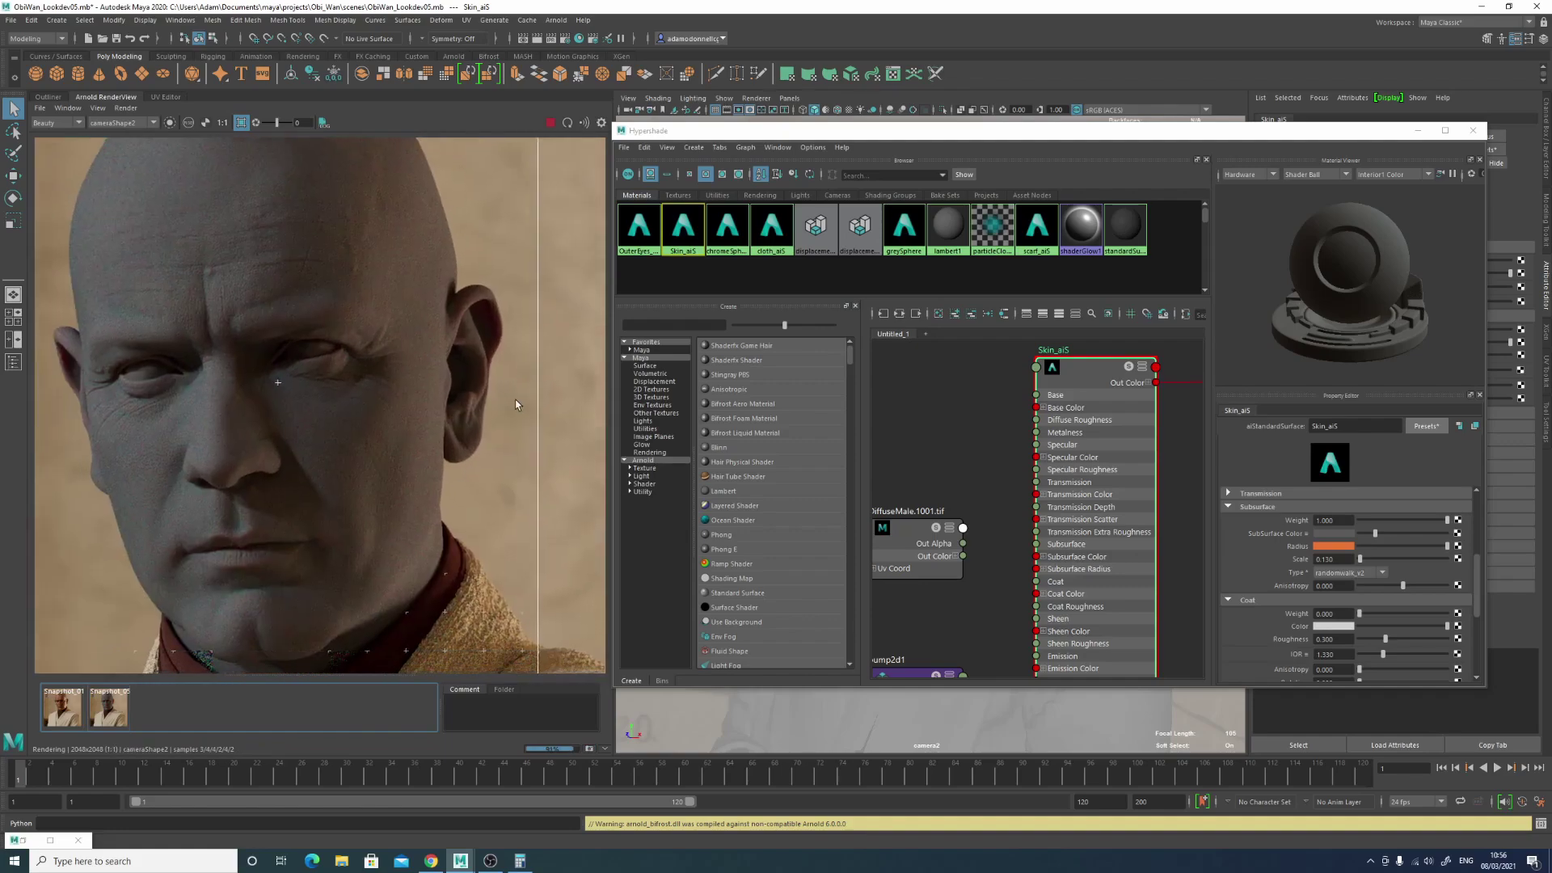
middle_click_drag(507, 370, 494, 400)
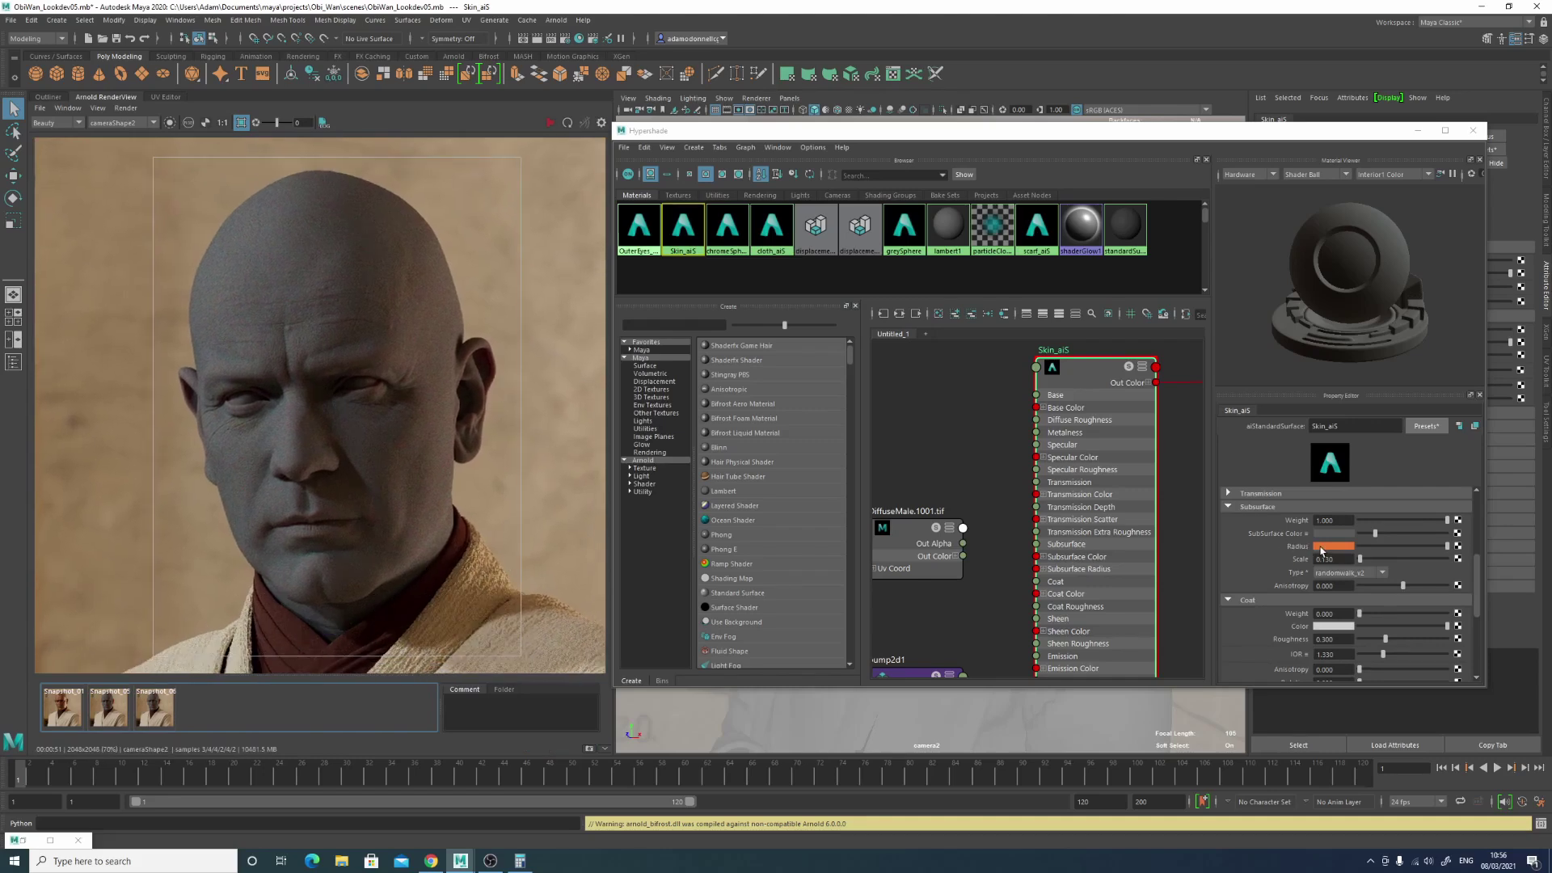
Step: Set the red channel of the skin material's subsurface radius color to 0.9
left_click(1326, 546)
left_click(1225, 578)
key("BackSpace")
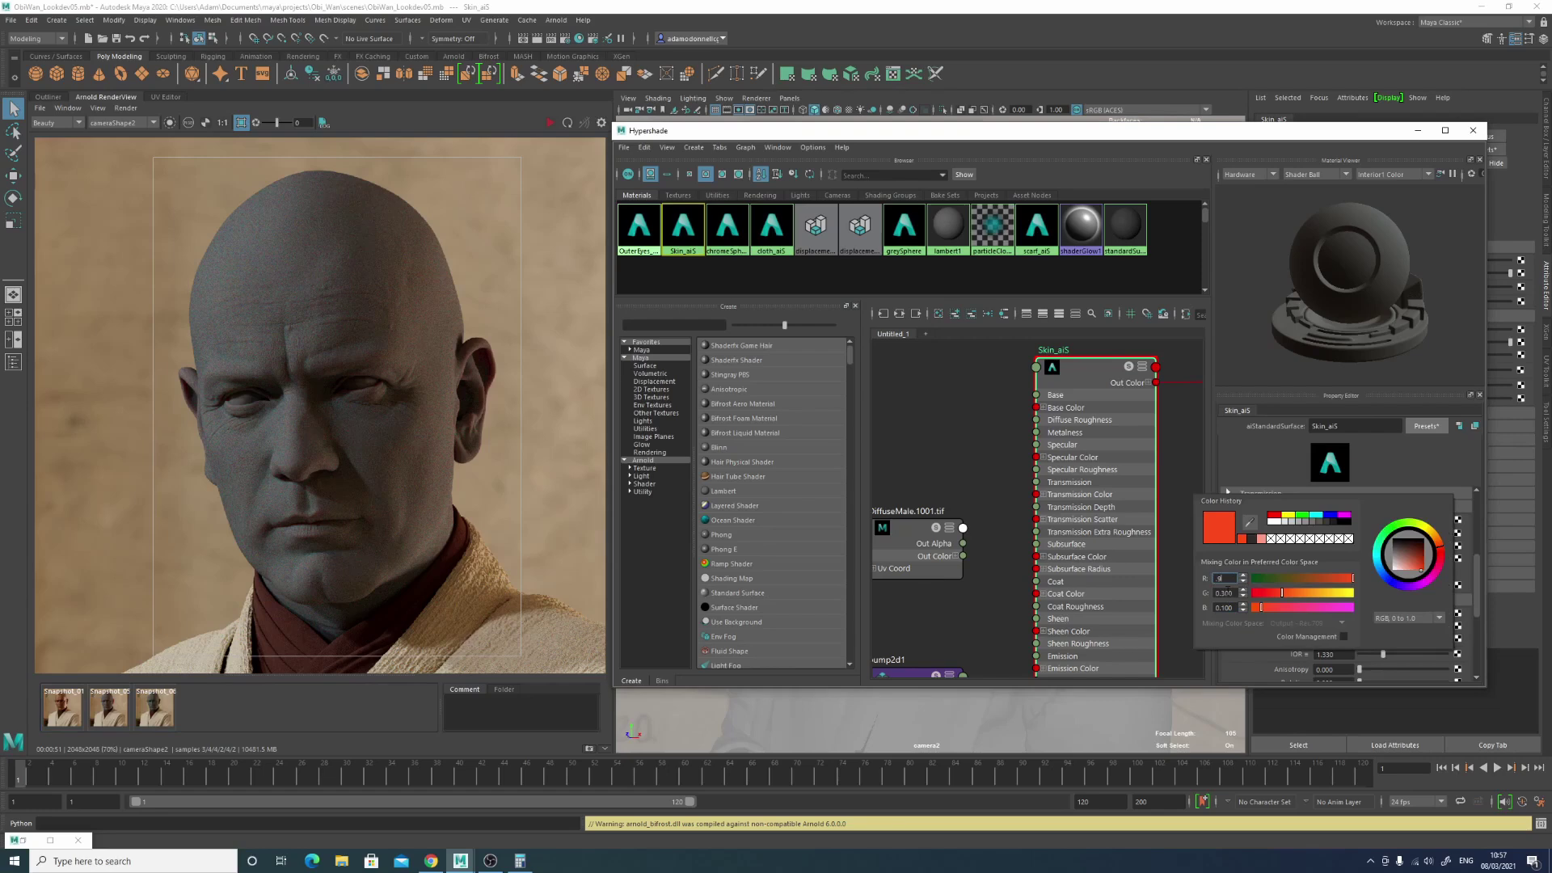
type(".9")
key("Return")
key("Tab")
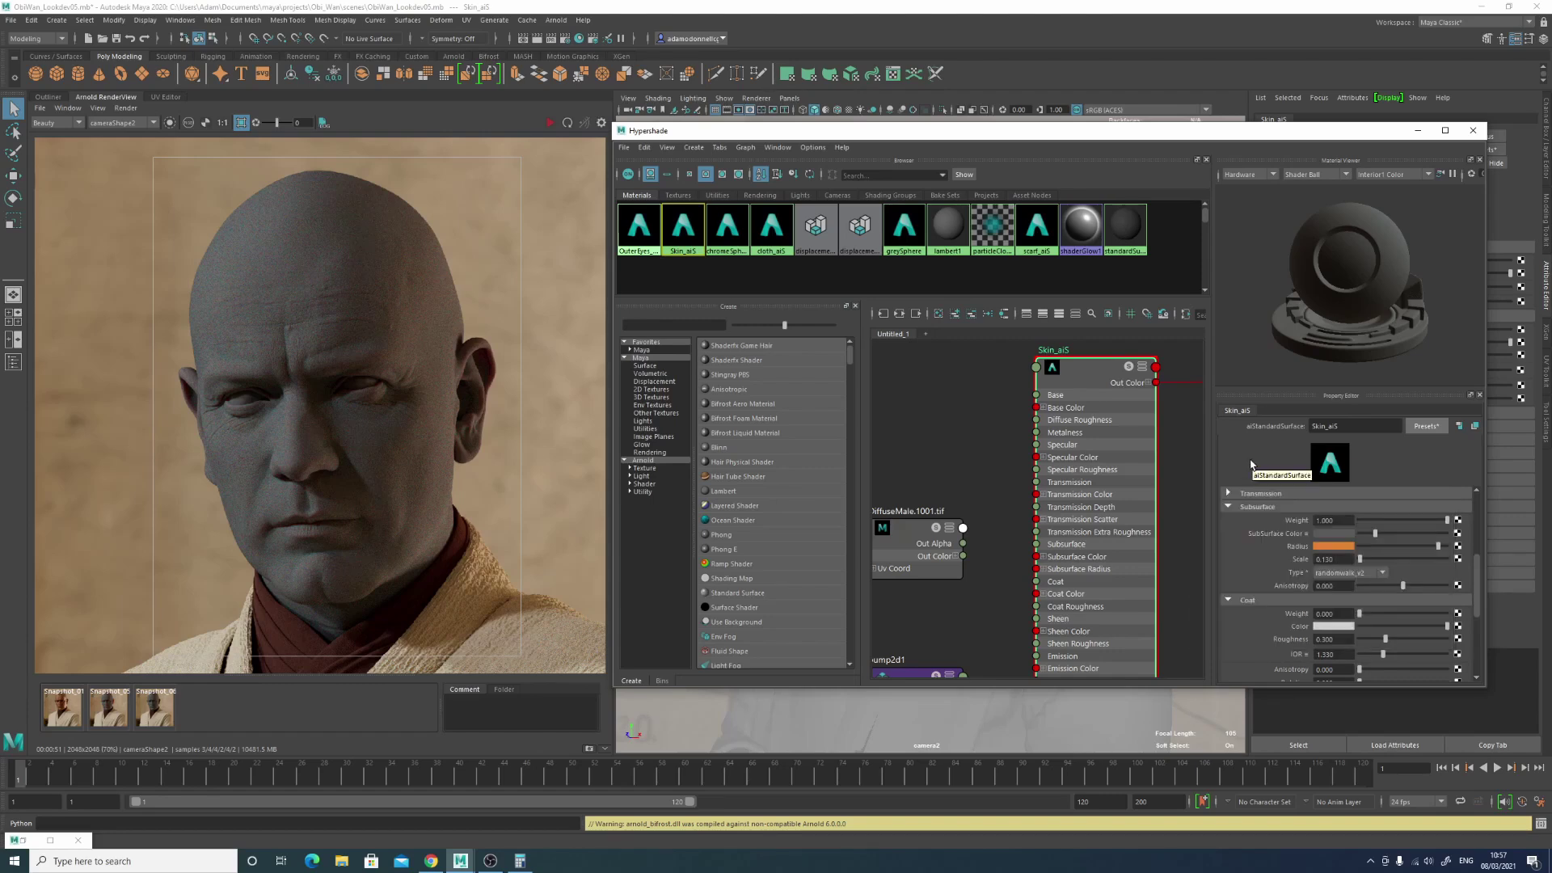
Step: Re-render the head with the new radius color and compare the face and ear with the third stored snapshot
left_click(549, 122)
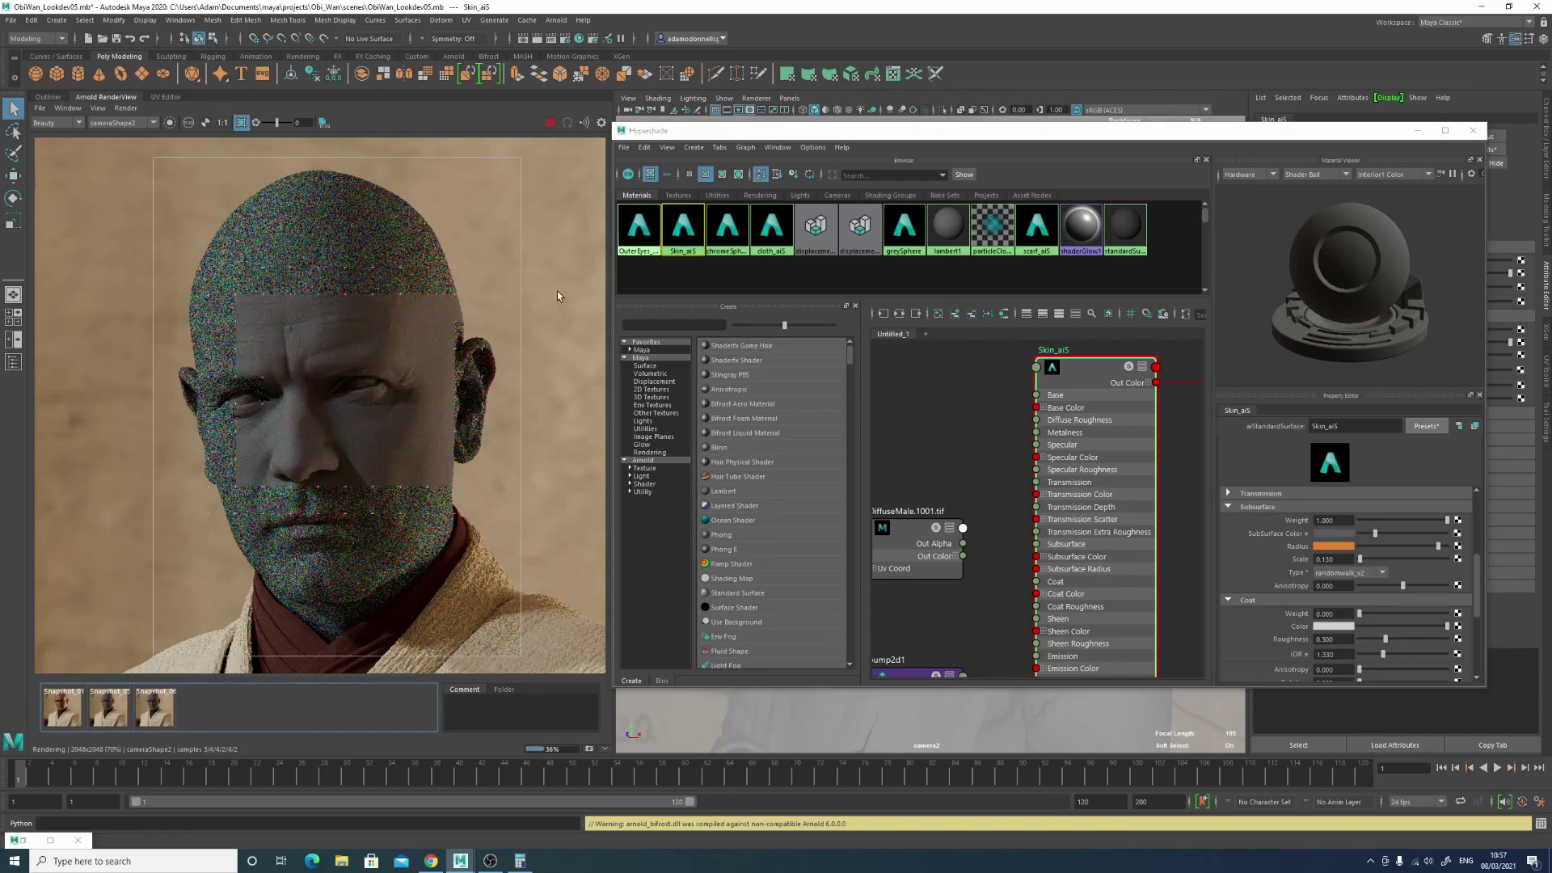
scroll(518, 300, "up", 5)
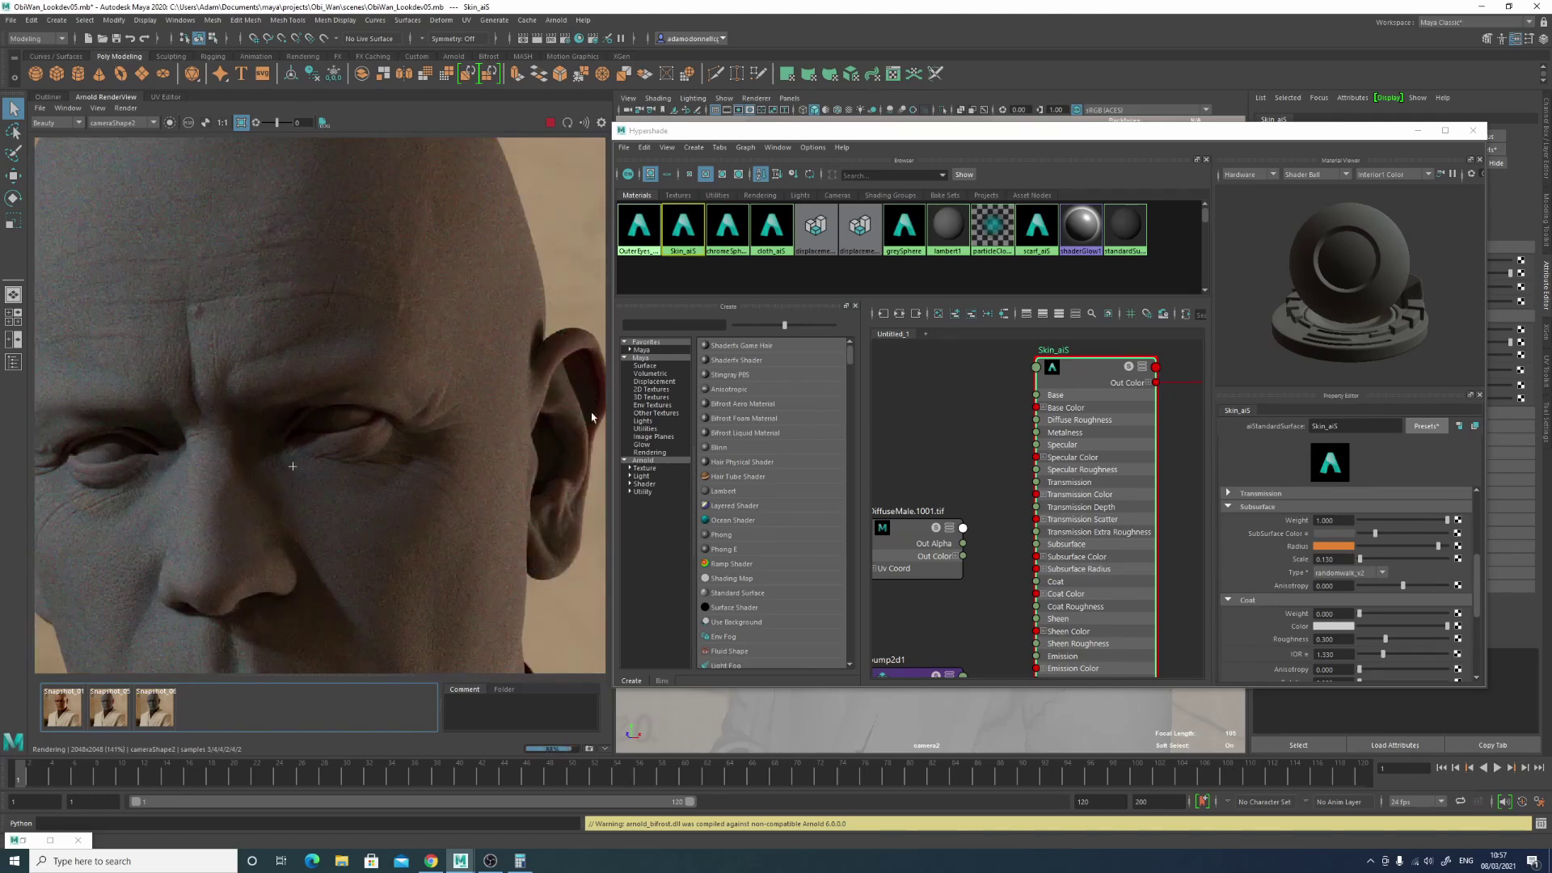
left_click(164, 708)
left_click(164, 709)
left_click(164, 709)
left_click(164, 708)
left_click(164, 708)
scroll(399, 418, "down", 5)
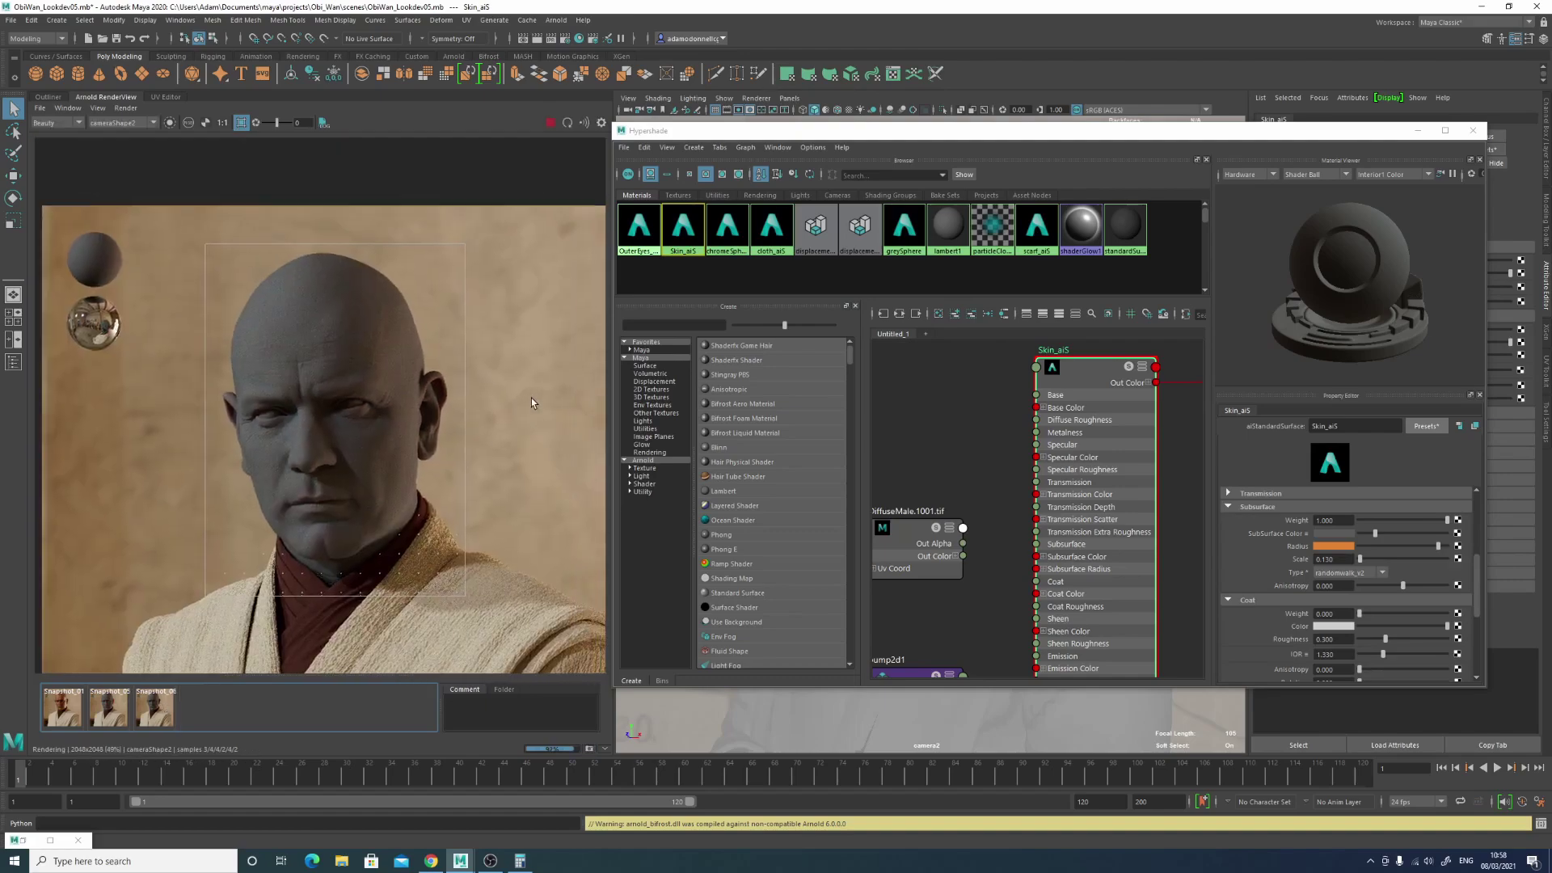
scroll(531, 398, "up", 3)
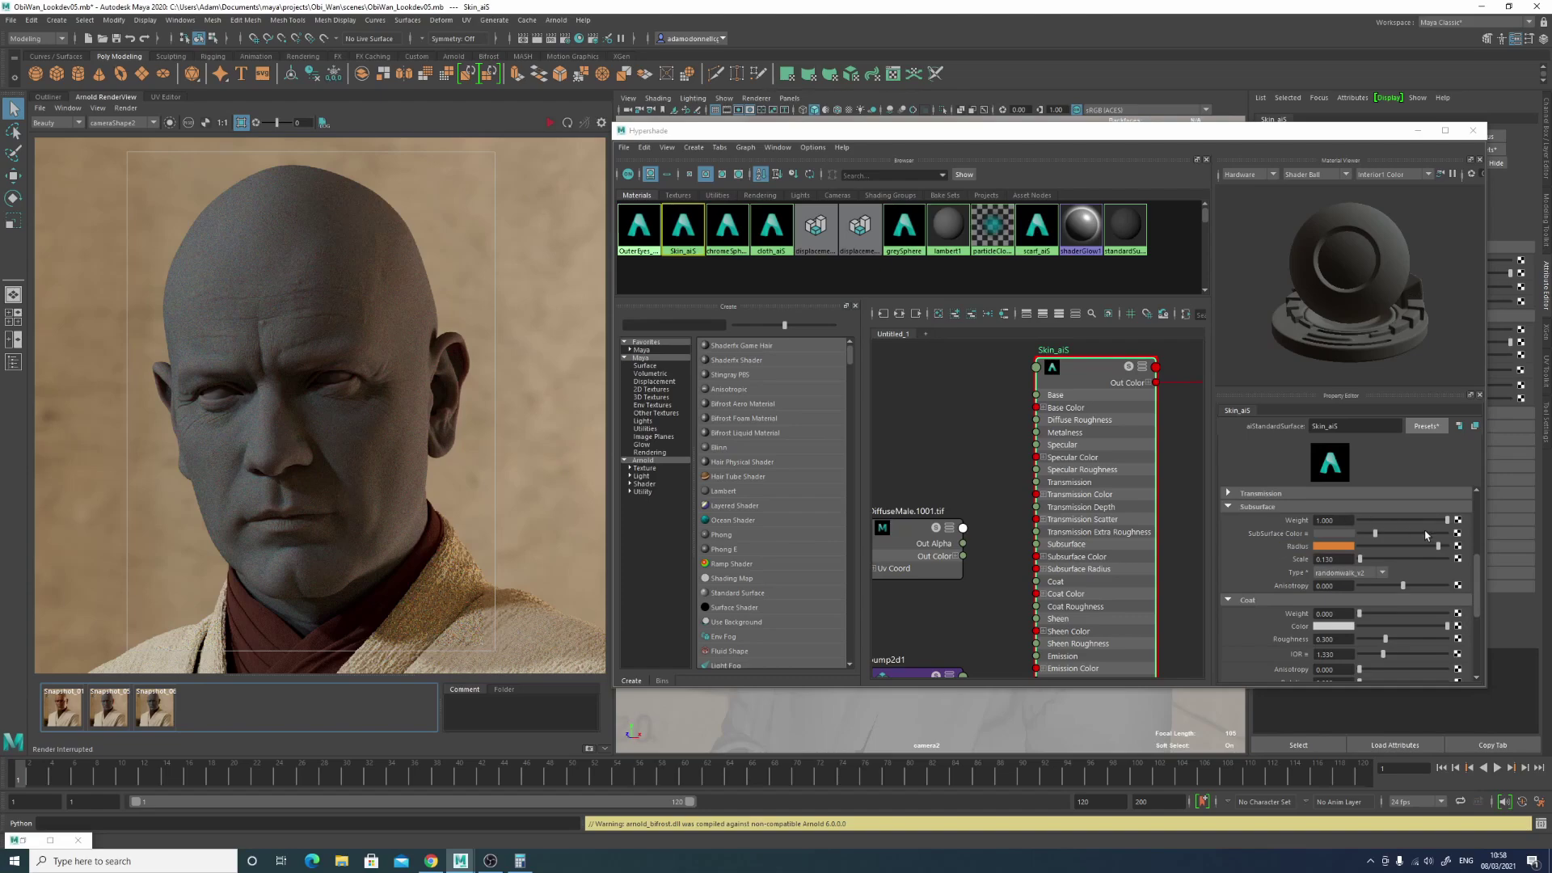
Step: Map the subsurface scale with a File texture and load SSSAmountNew.1001.tif from the project's data/Textures/Skin folder
left_click(1458, 559)
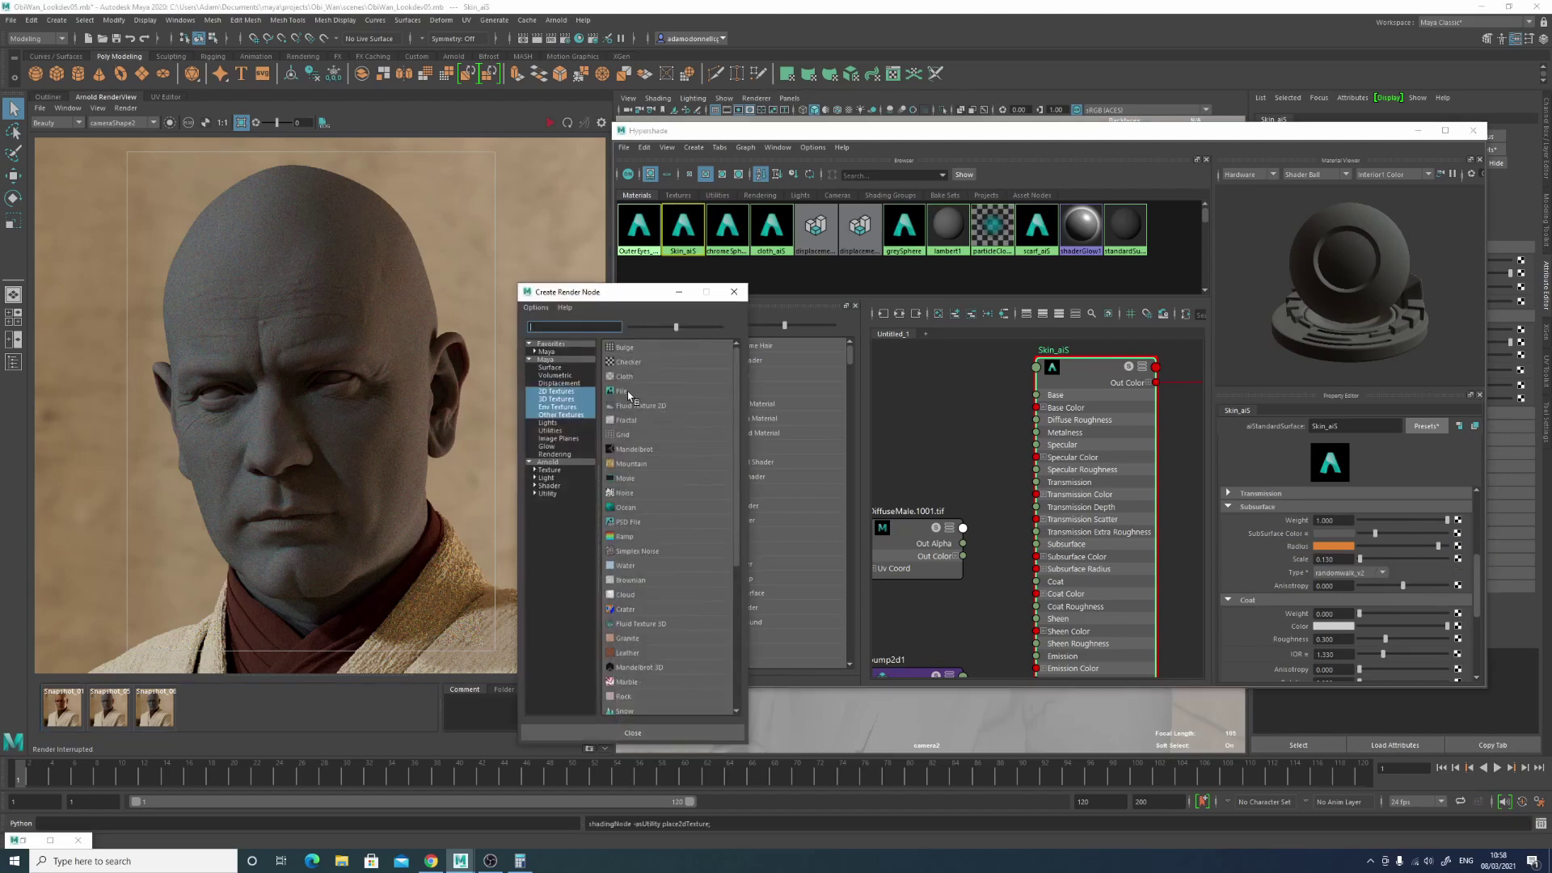
left_click(629, 394)
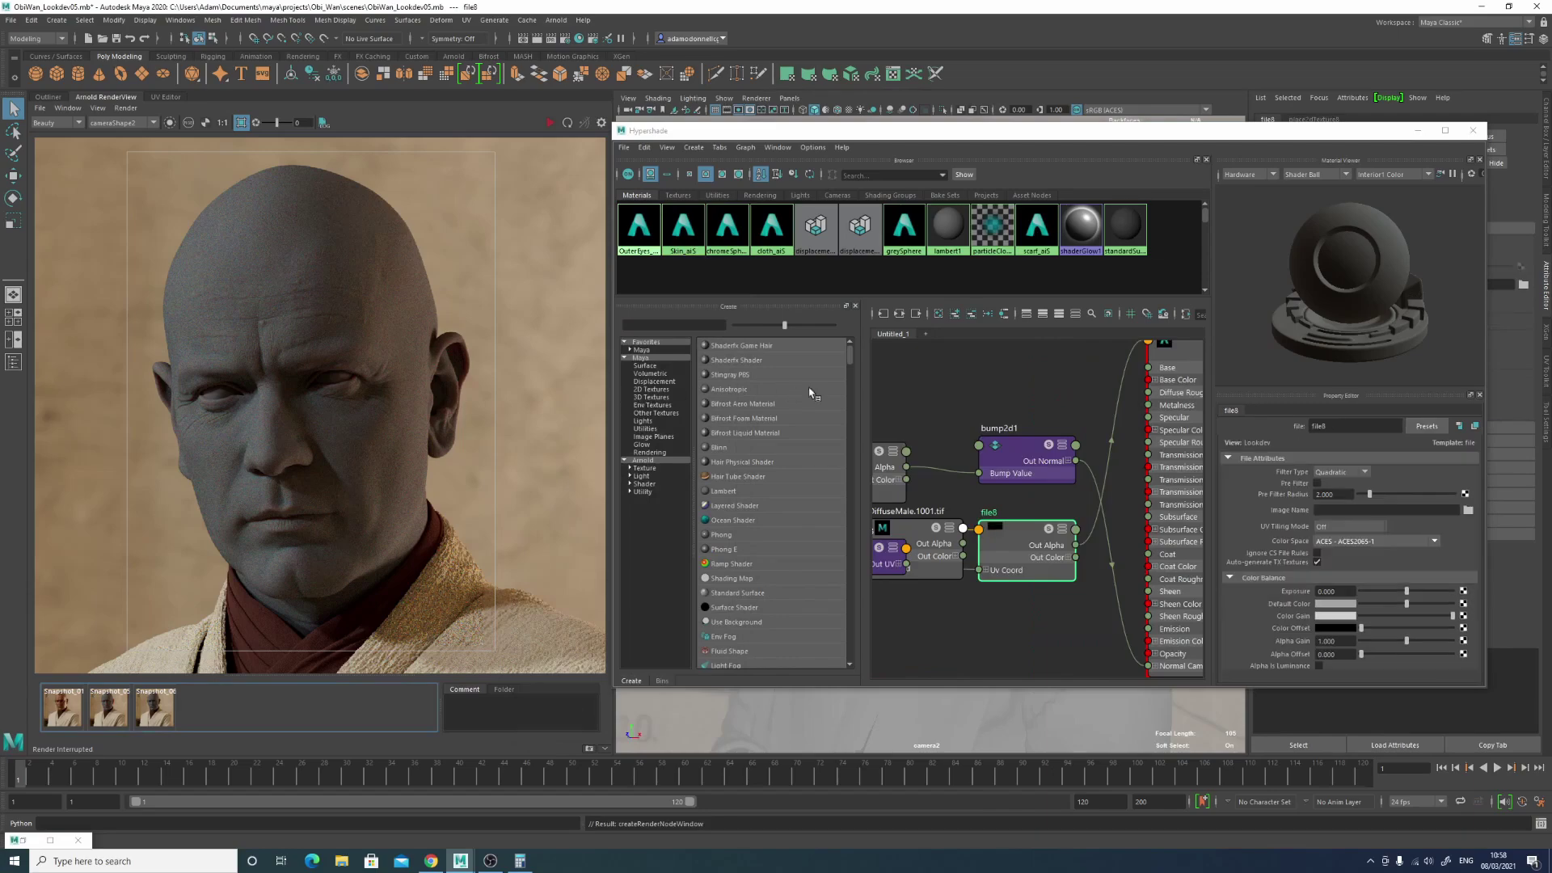
left_click(1468, 511)
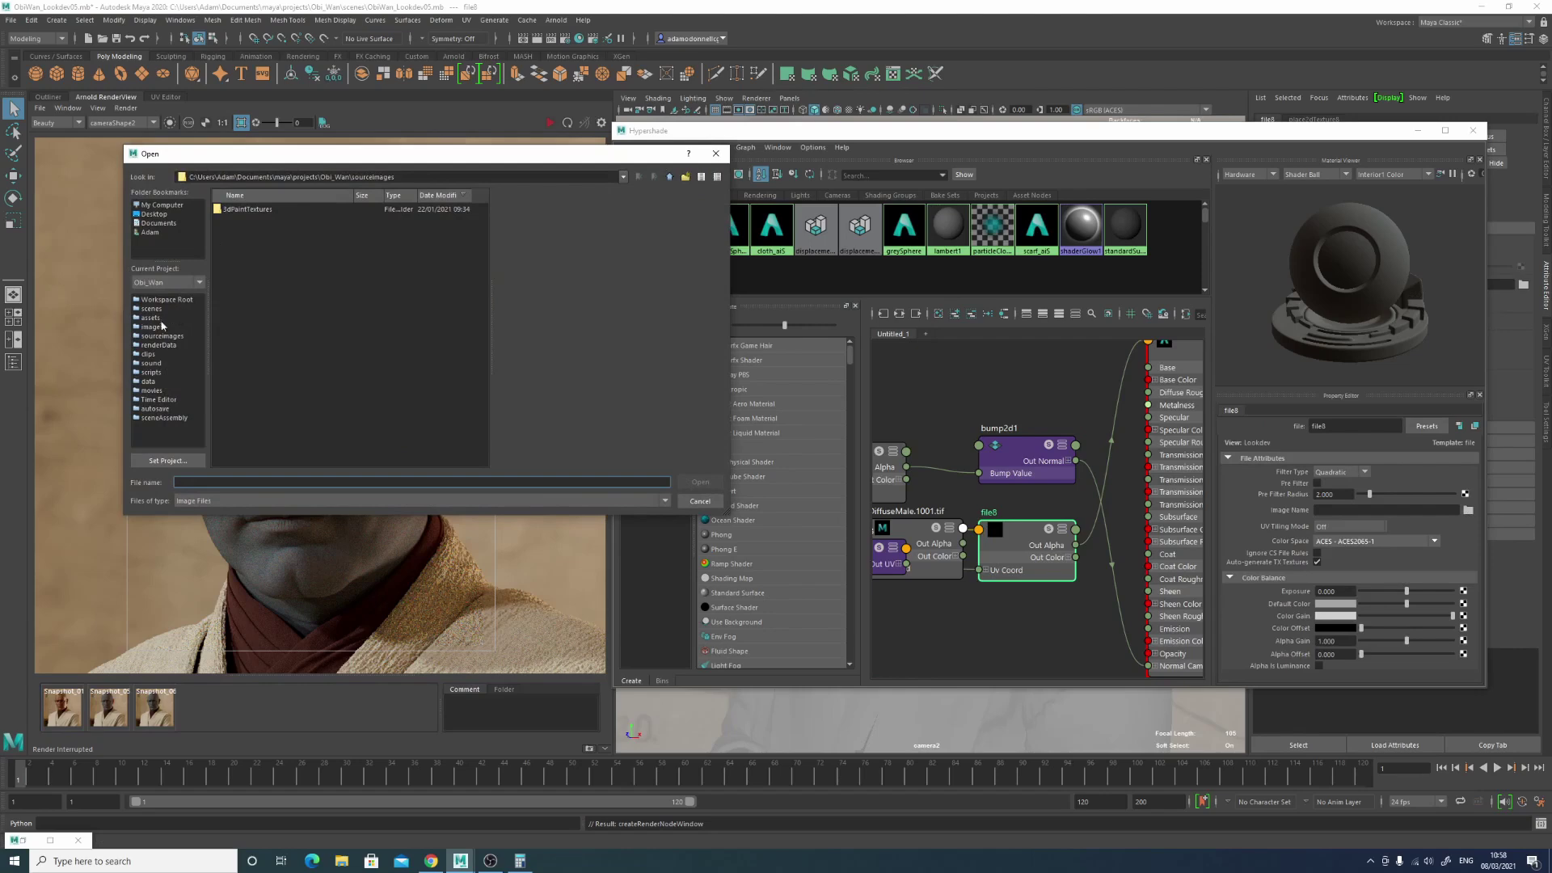
left_click(149, 381)
double_click(236, 209)
double_click(232, 210)
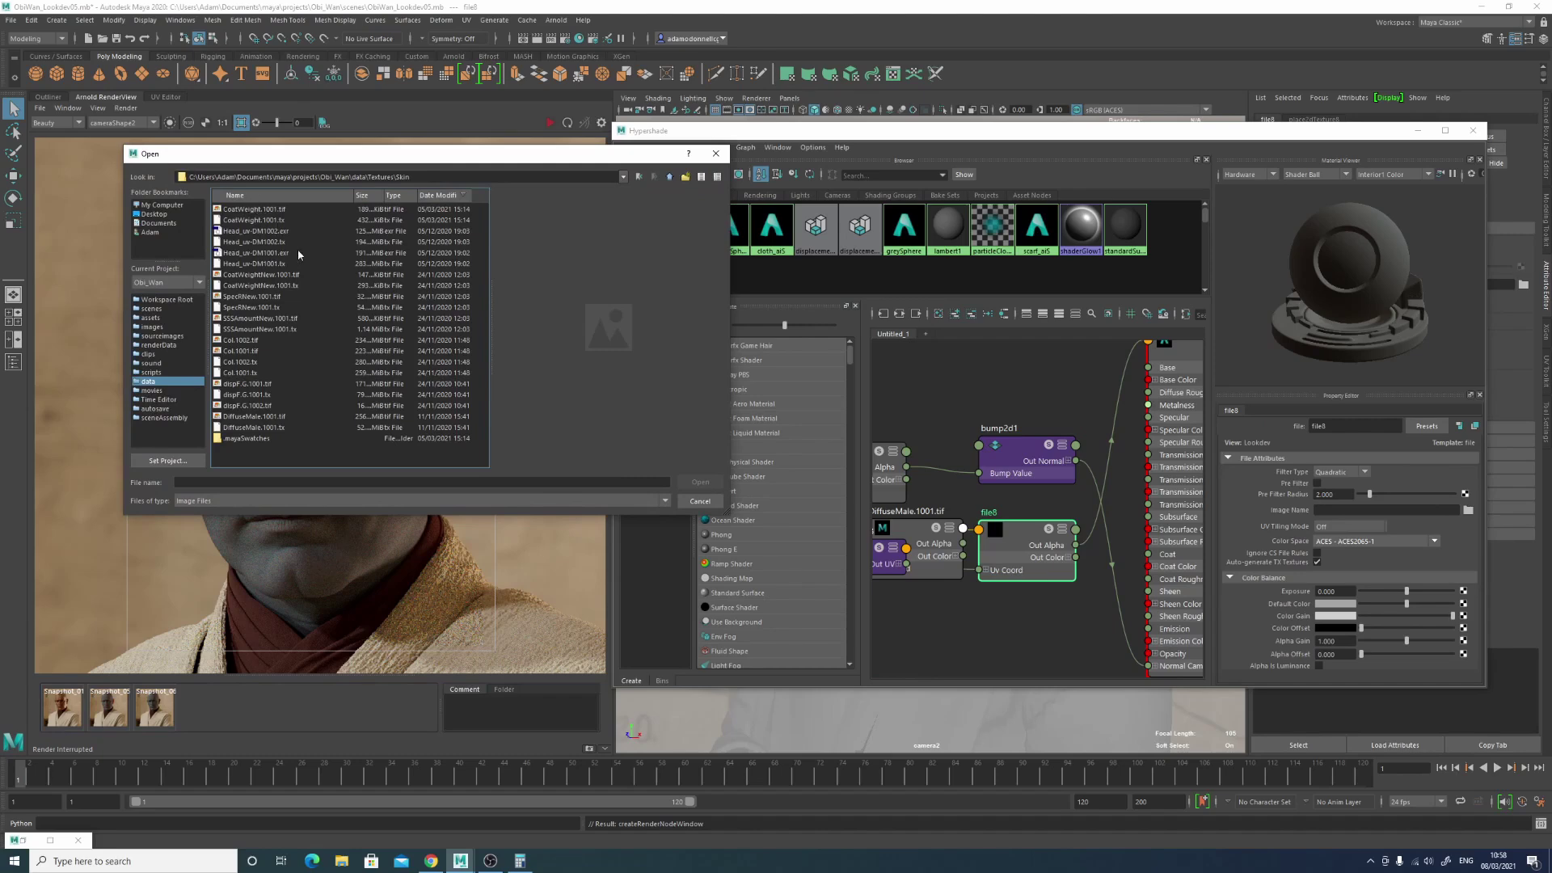
left_click(289, 318)
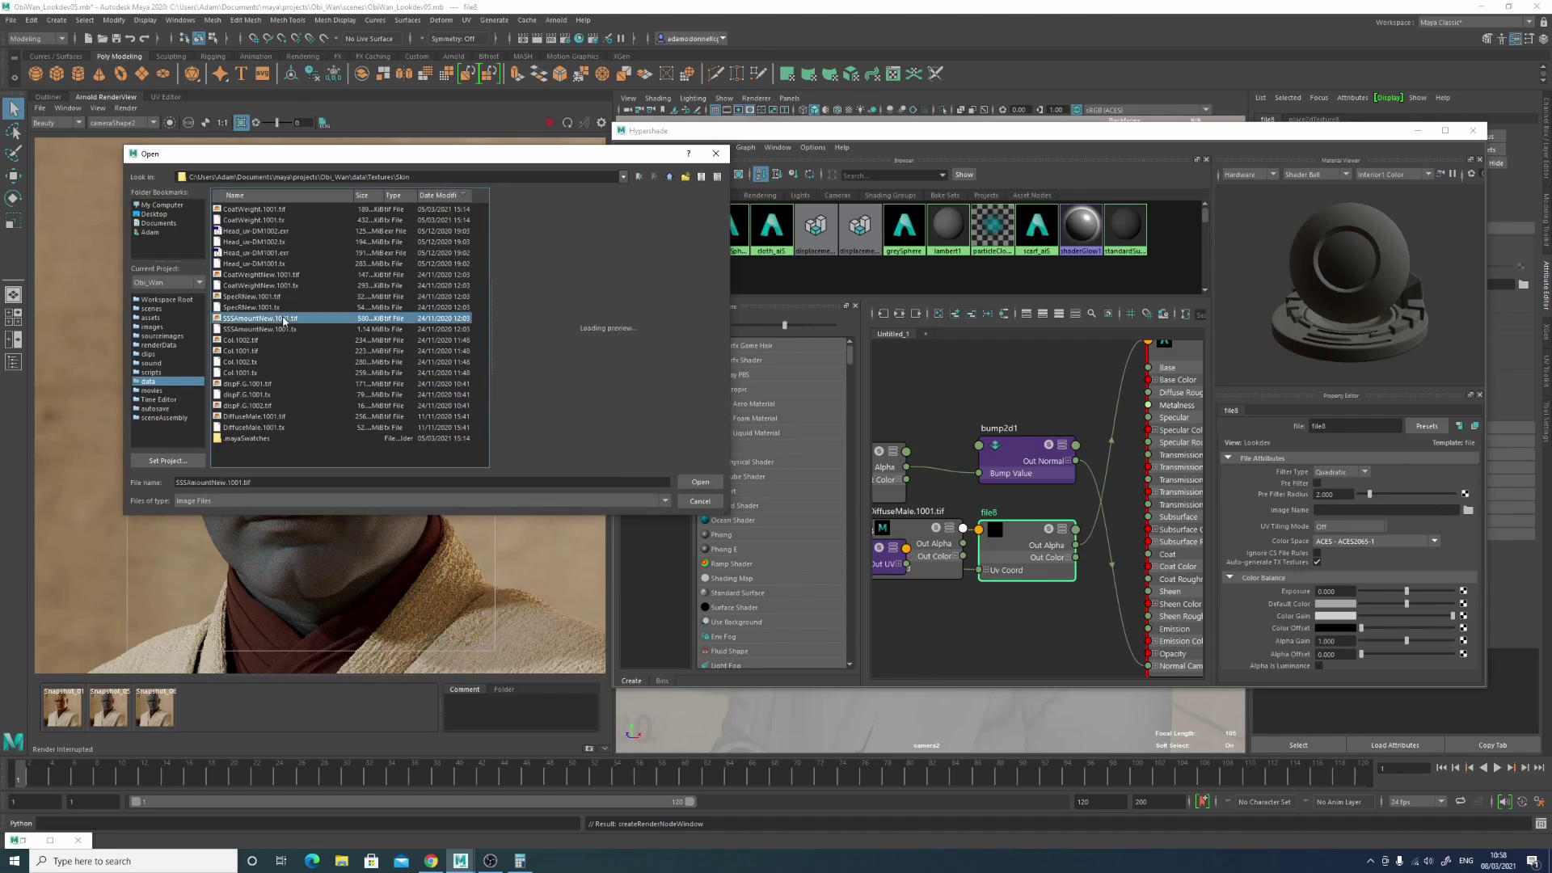
left_click(708, 483)
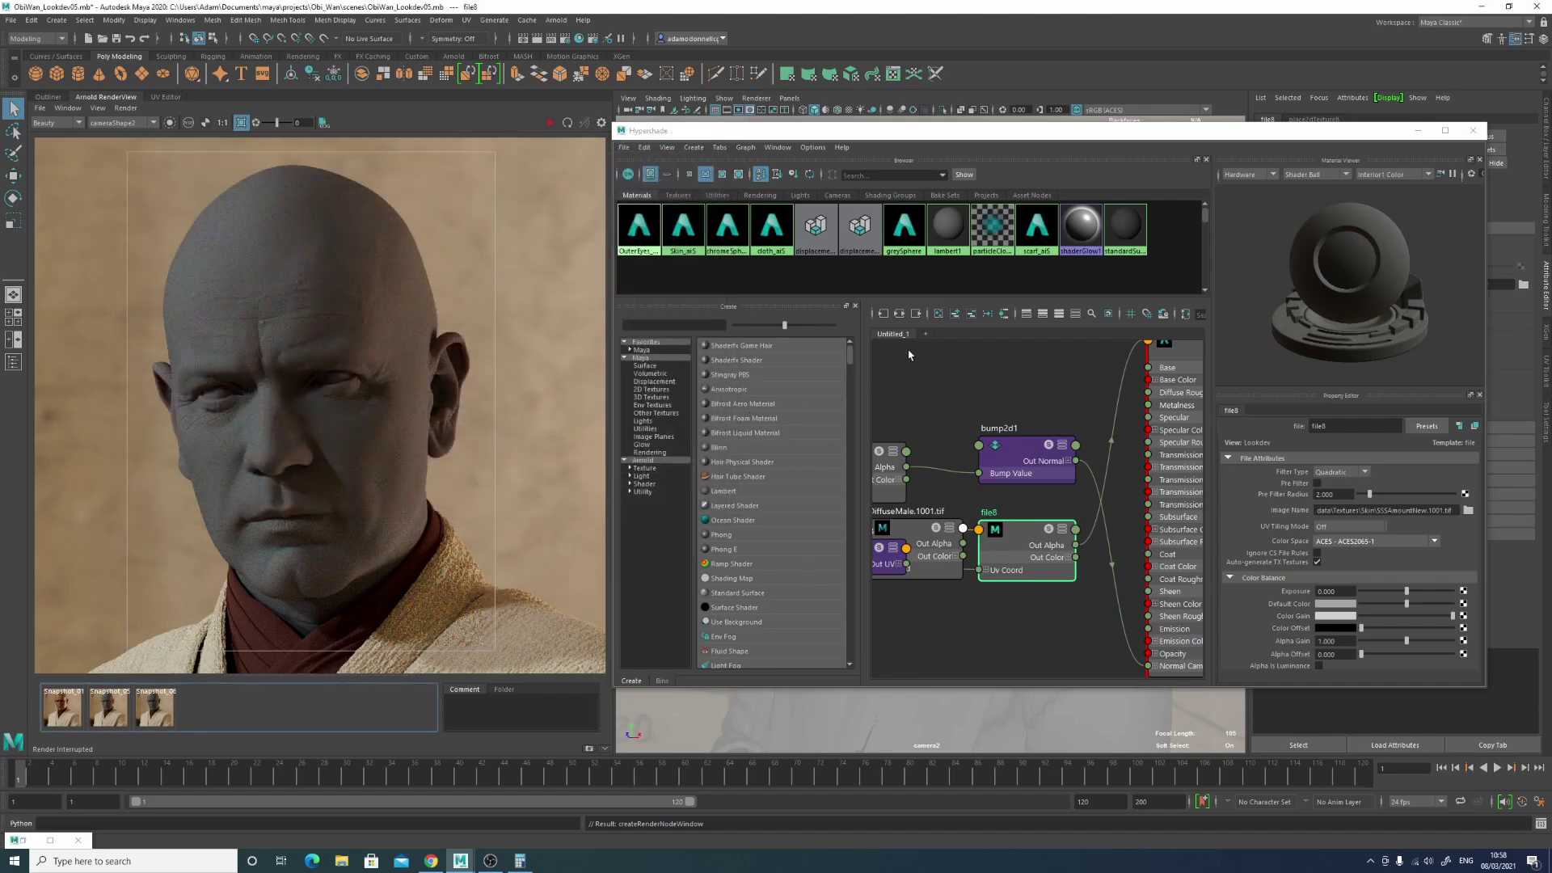
Step: Set the SSS amount texture's color space to Utility - Raw and its filter type to Off
left_click(1381, 541)
scroll(1371, 591, "down", 15)
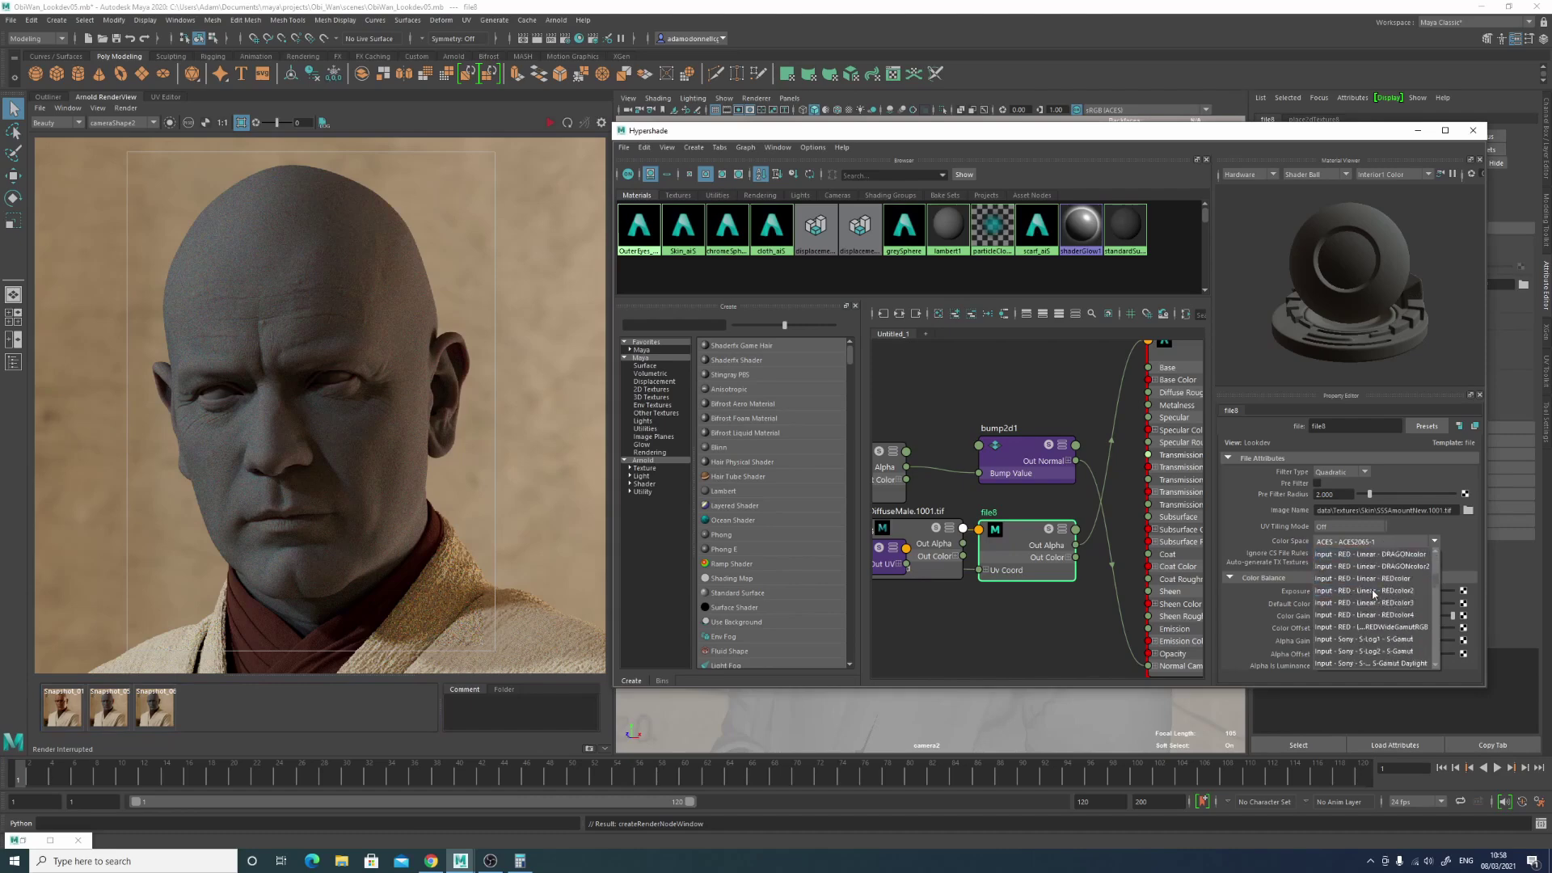
scroll(1367, 594, "up", 1)
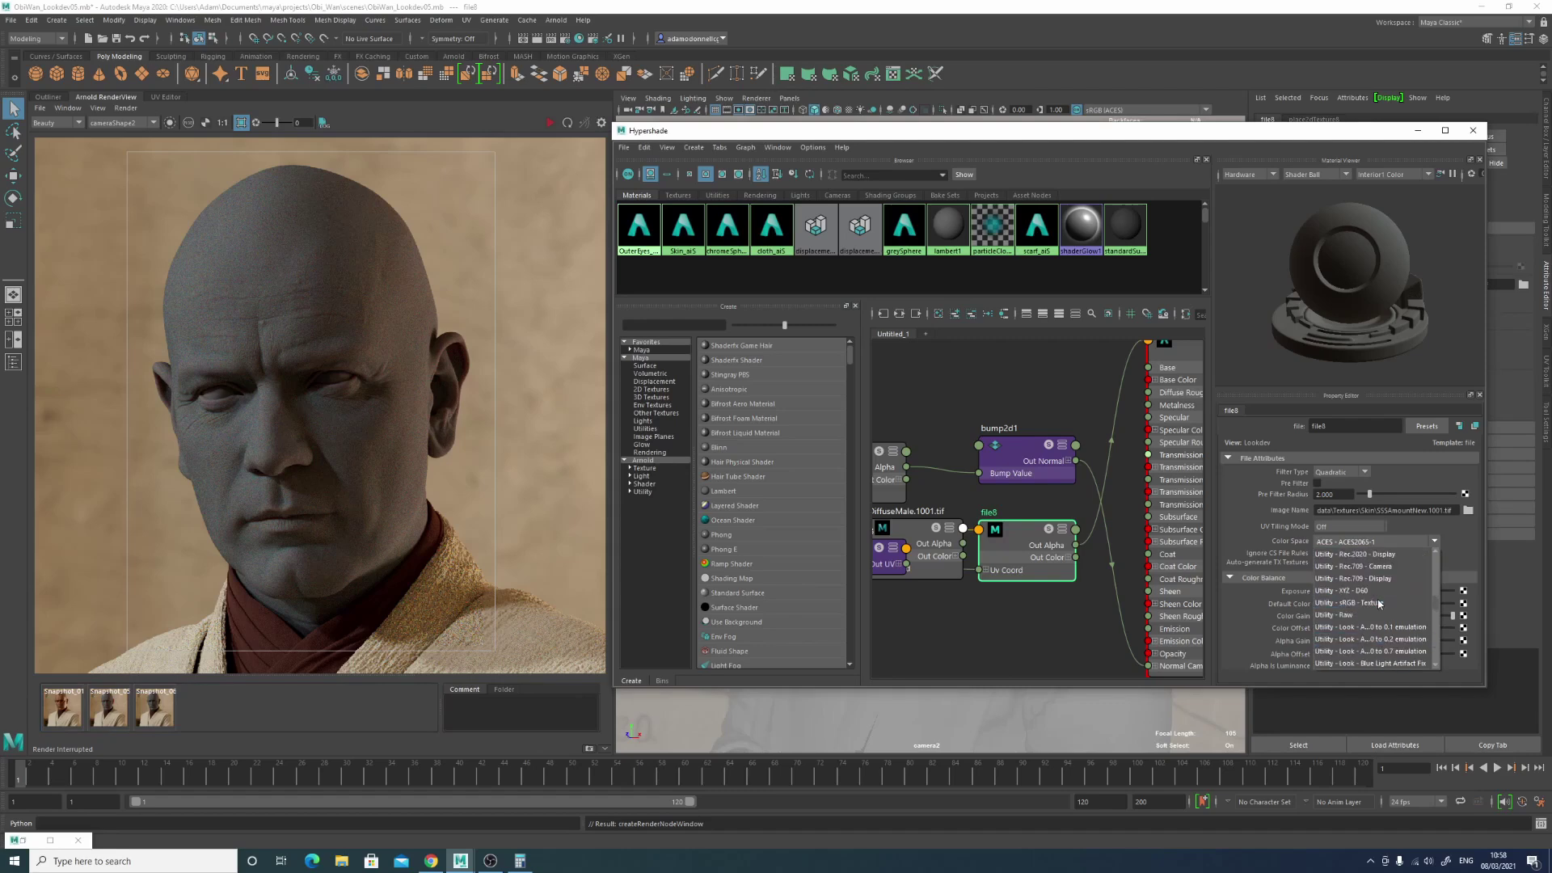
left_click(1369, 615)
left_click(1361, 472)
left_click(1357, 488)
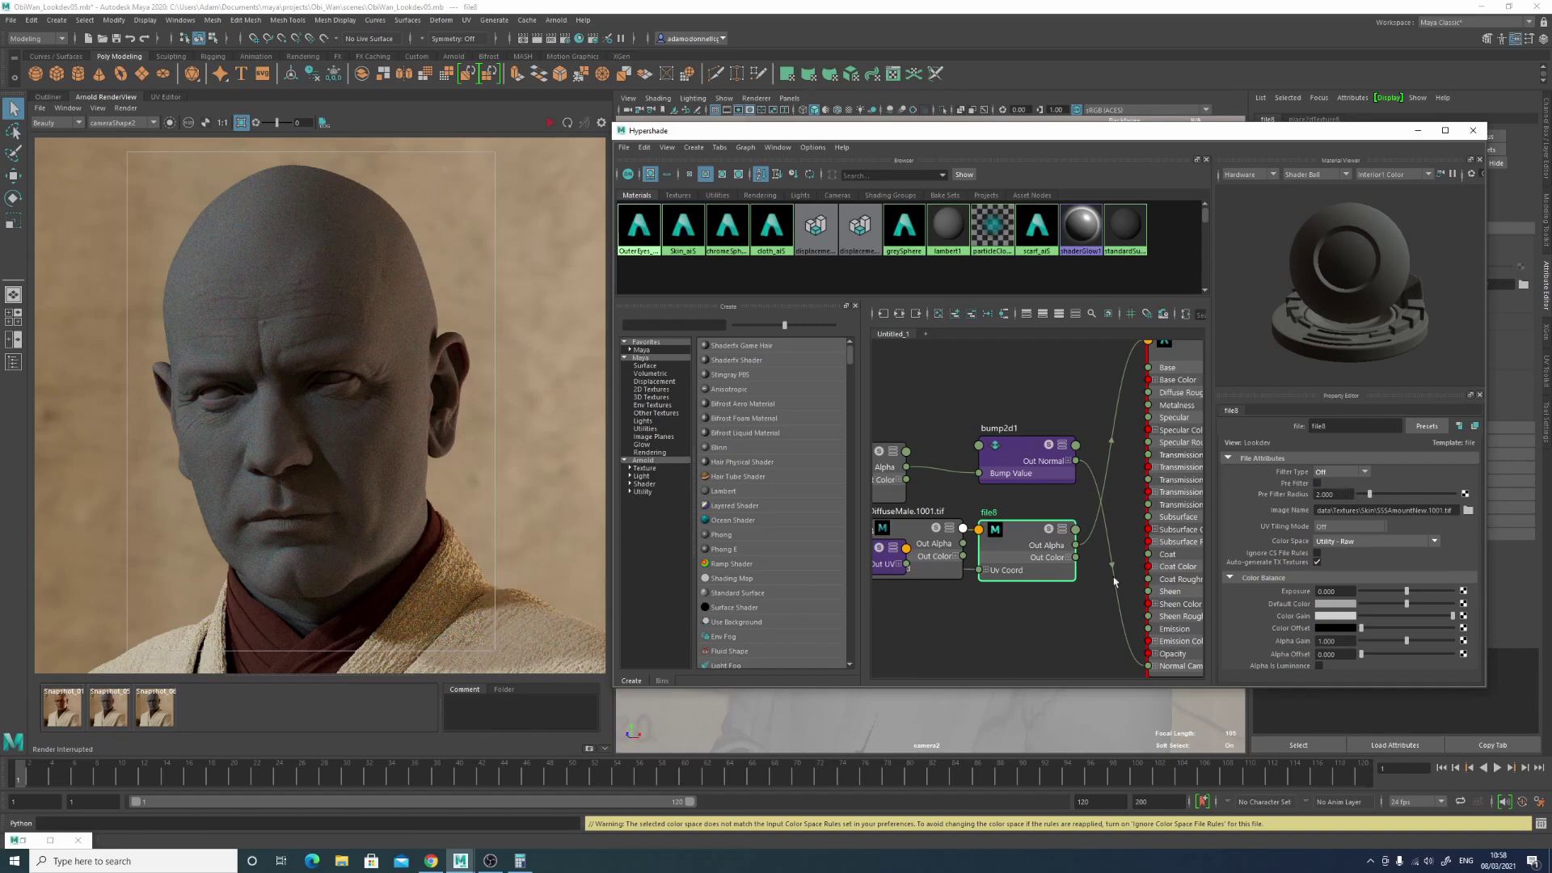
Step: Connect the SSS amount texture's Out Color R to the subsurface scale of the skin material
middle_click_drag(1039, 598, 927, 614)
mouse_move(983, 561)
left_mouse_down()
mouse_move(1007, 579)
mouse_move(983, 573)
left_mouse_up()
left_click(976, 560)
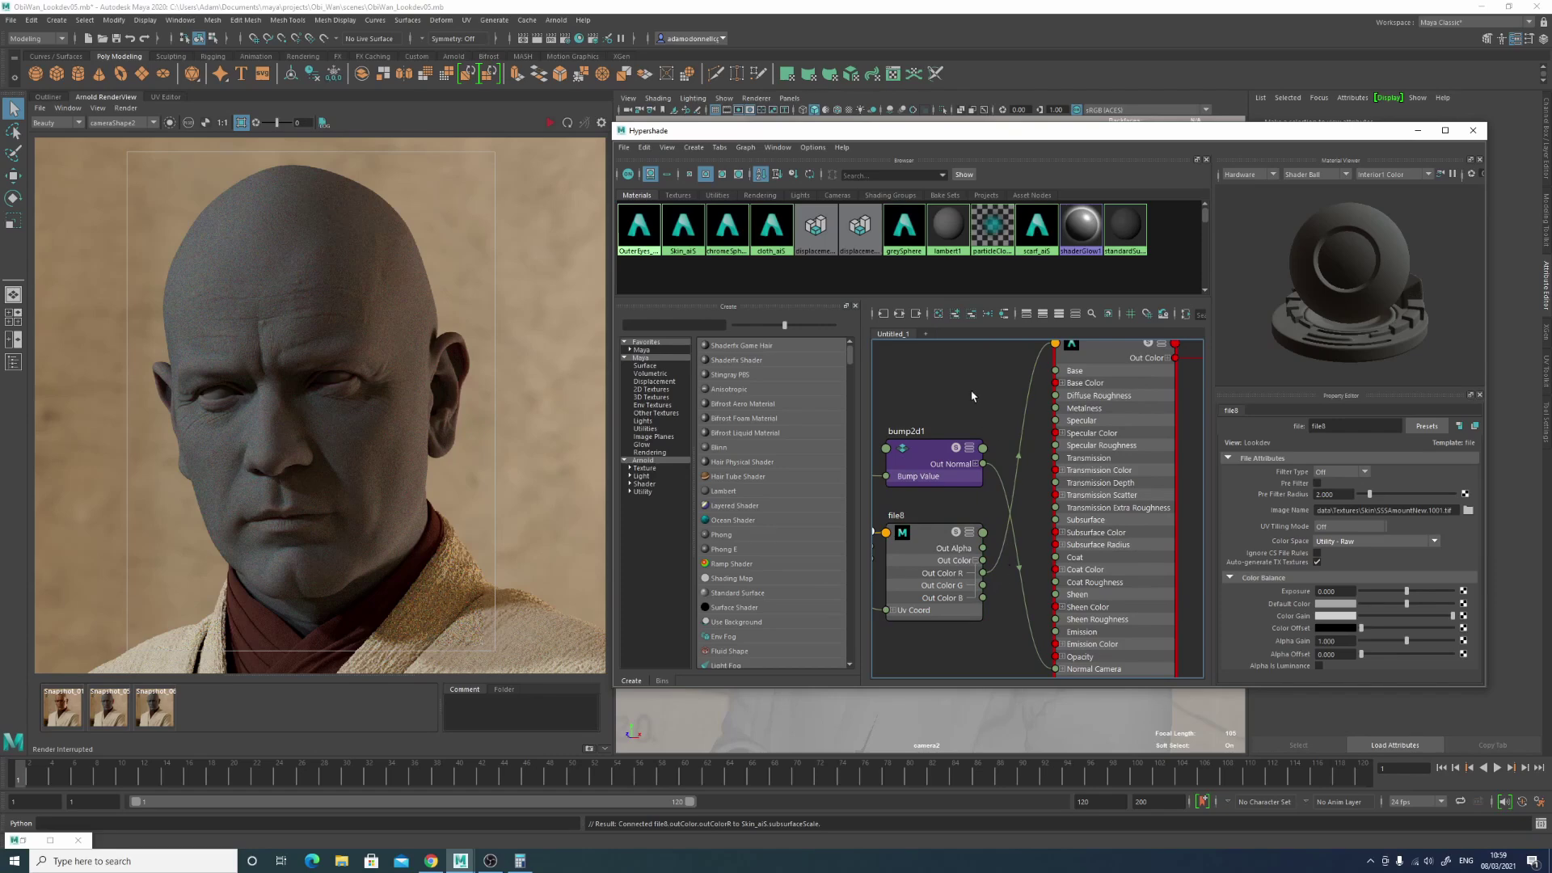
Step: Render the head with the mapped subsurface scale, examine the ears and nose up close, and stop the render
left_click(568, 122)
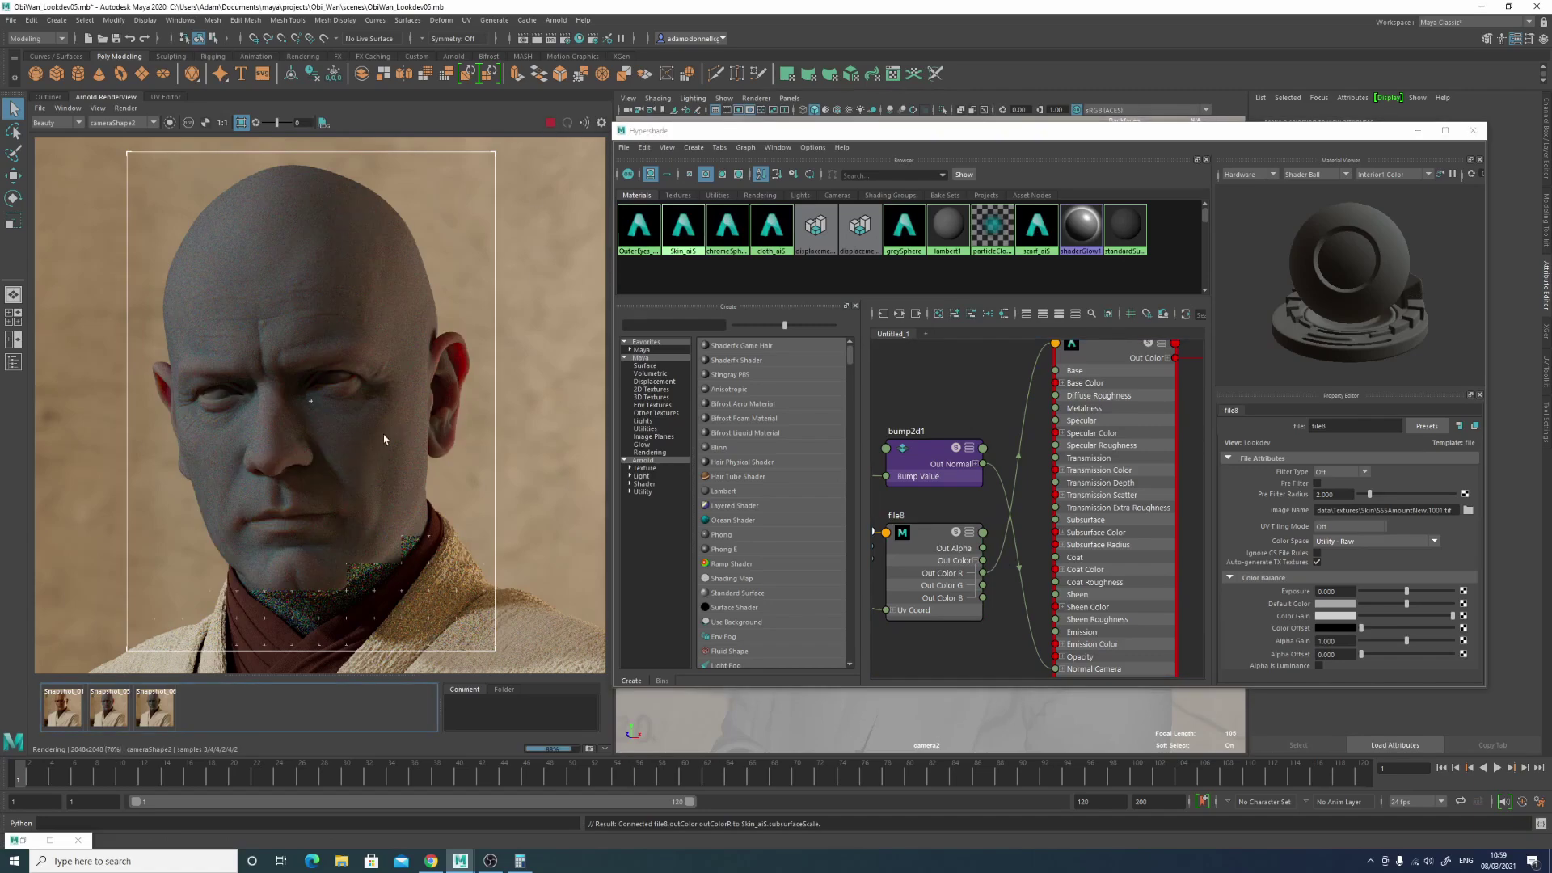
scroll(202, 388, "up", 2)
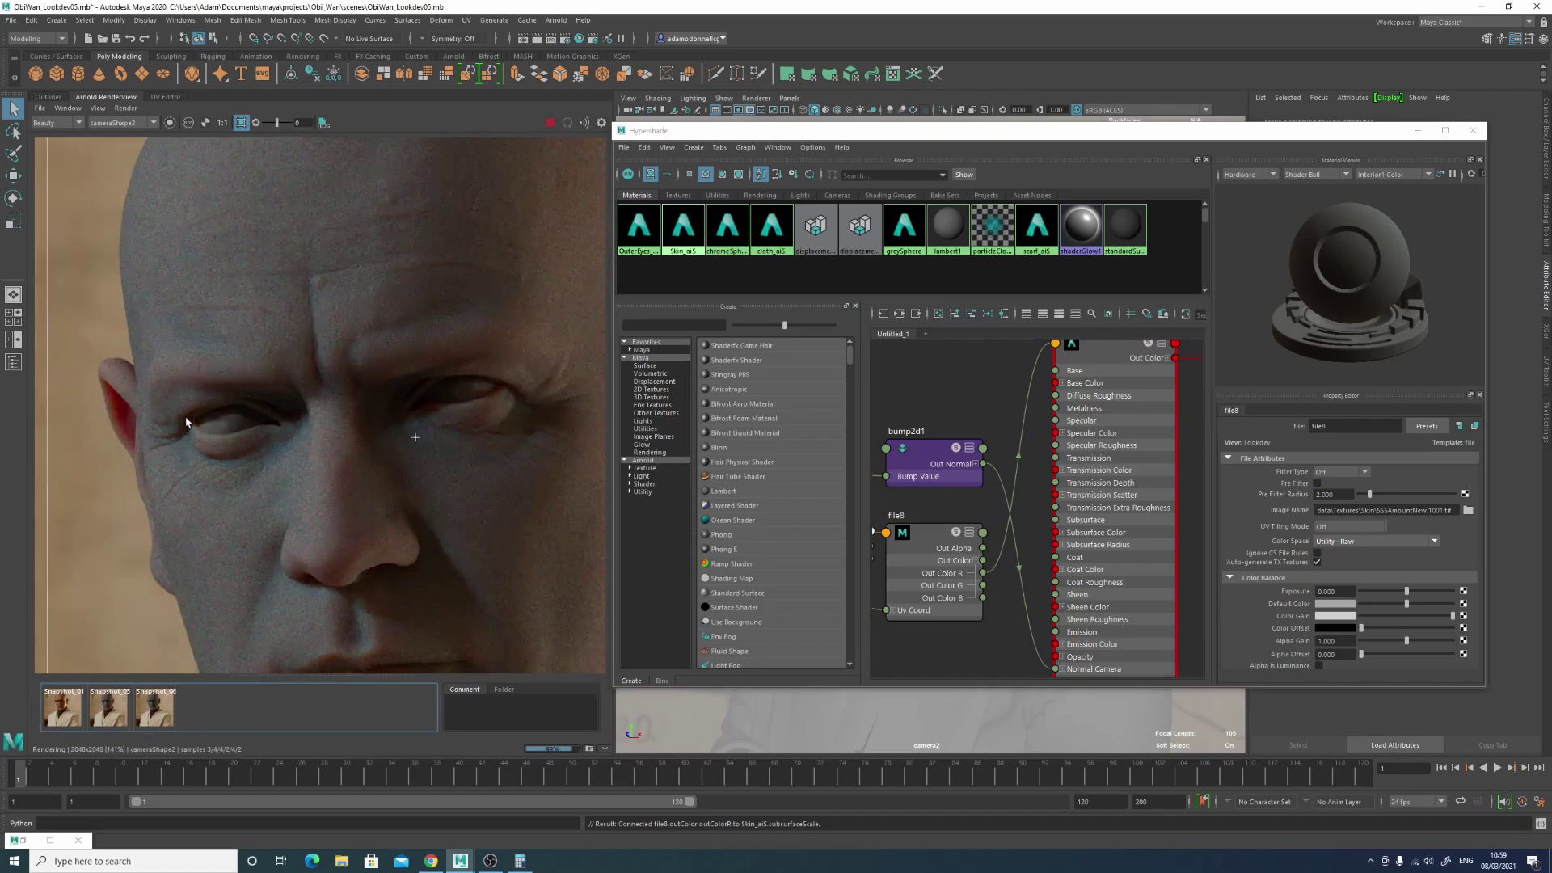
scroll(485, 404, "down", 1)
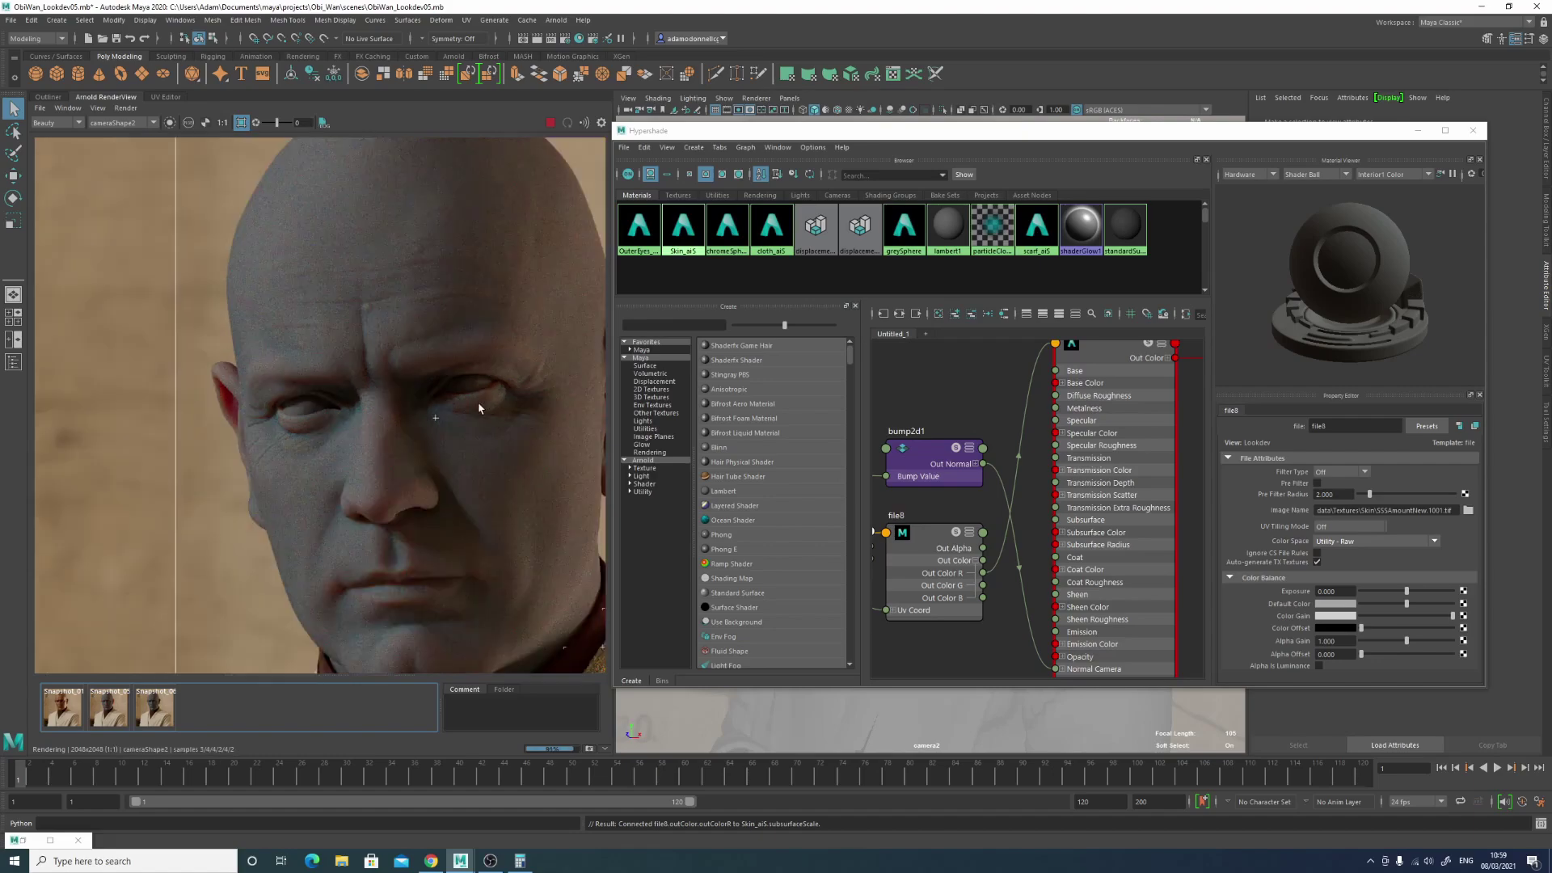
scroll(479, 408, "down", 1)
middle_click_drag(582, 314, 529, 304)
scroll(537, 336, "up", 1)
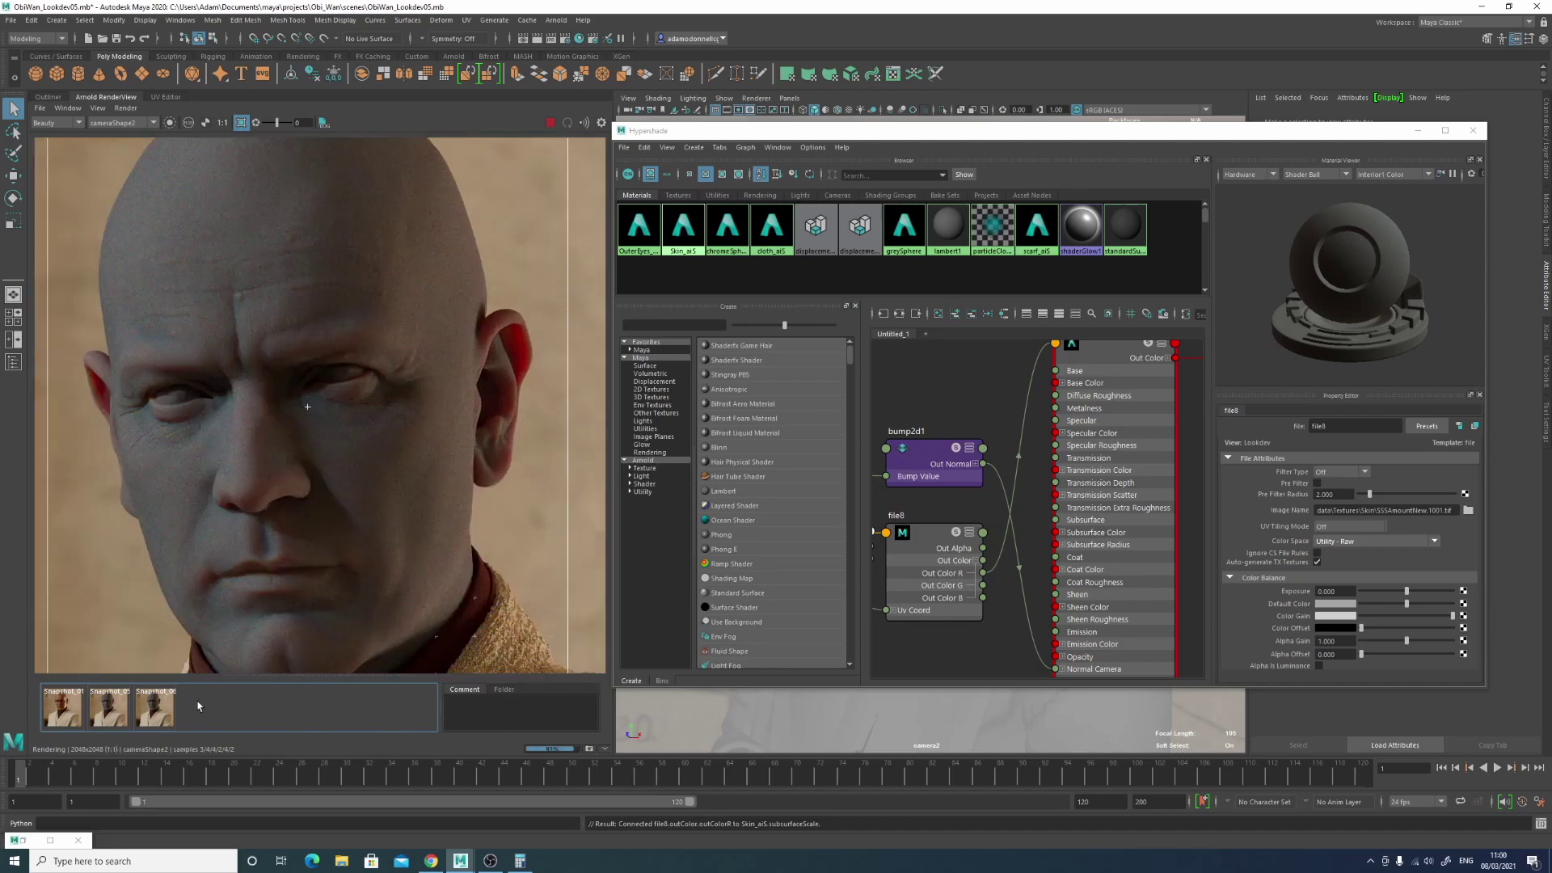
left_click(163, 700)
left_click(550, 124)
Step: Set the SSS amount texture's exposure to -0.5 and store a snapshot of the current render
left_click(1325, 591)
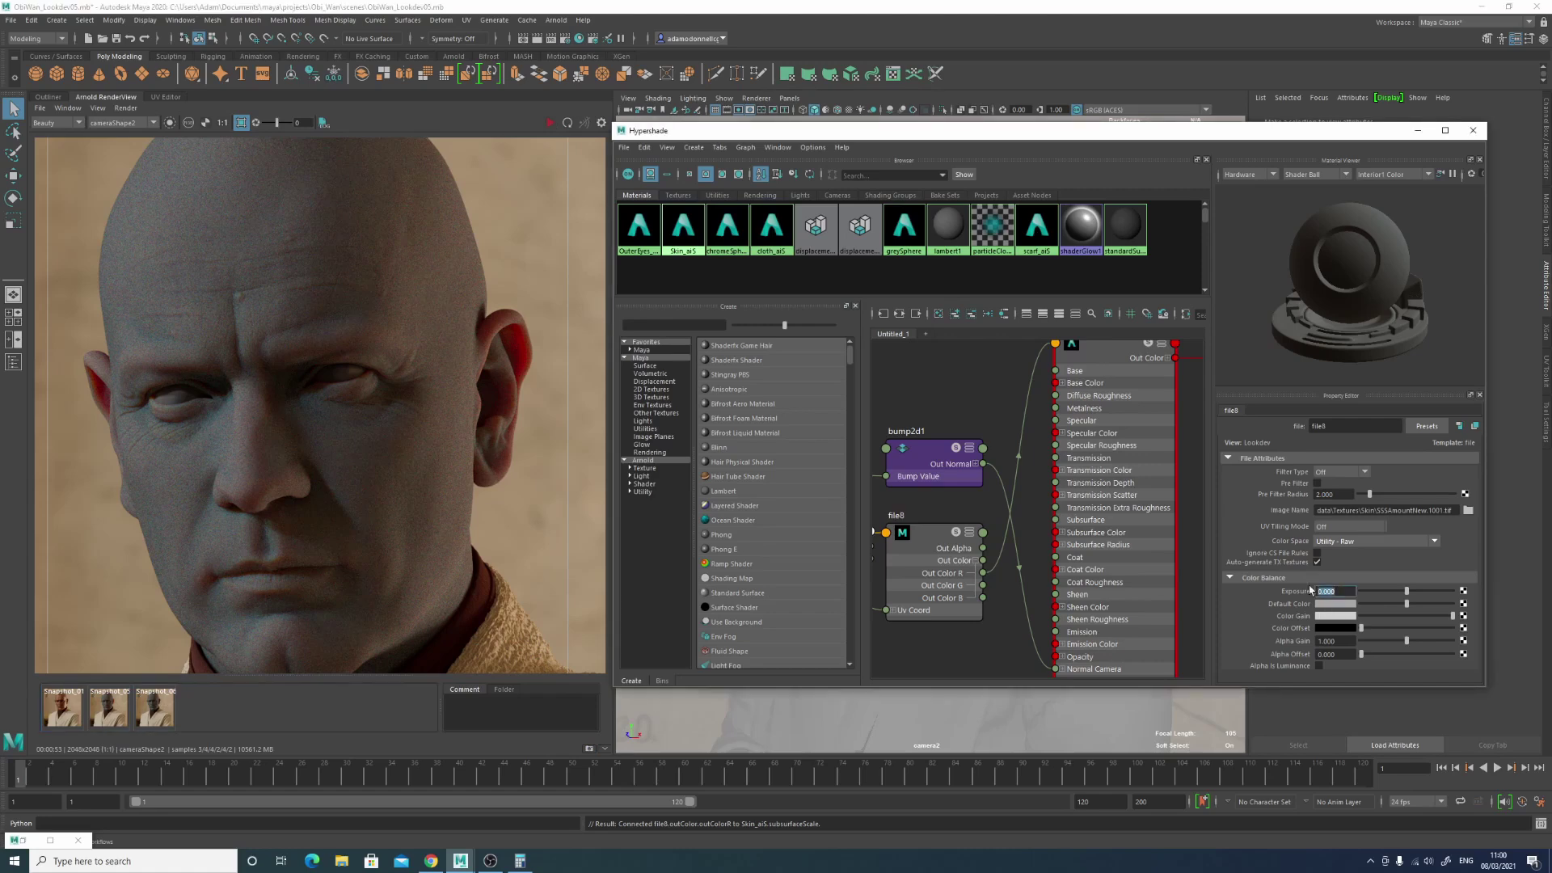
type("-0.5")
key("Return")
left_click(589, 749)
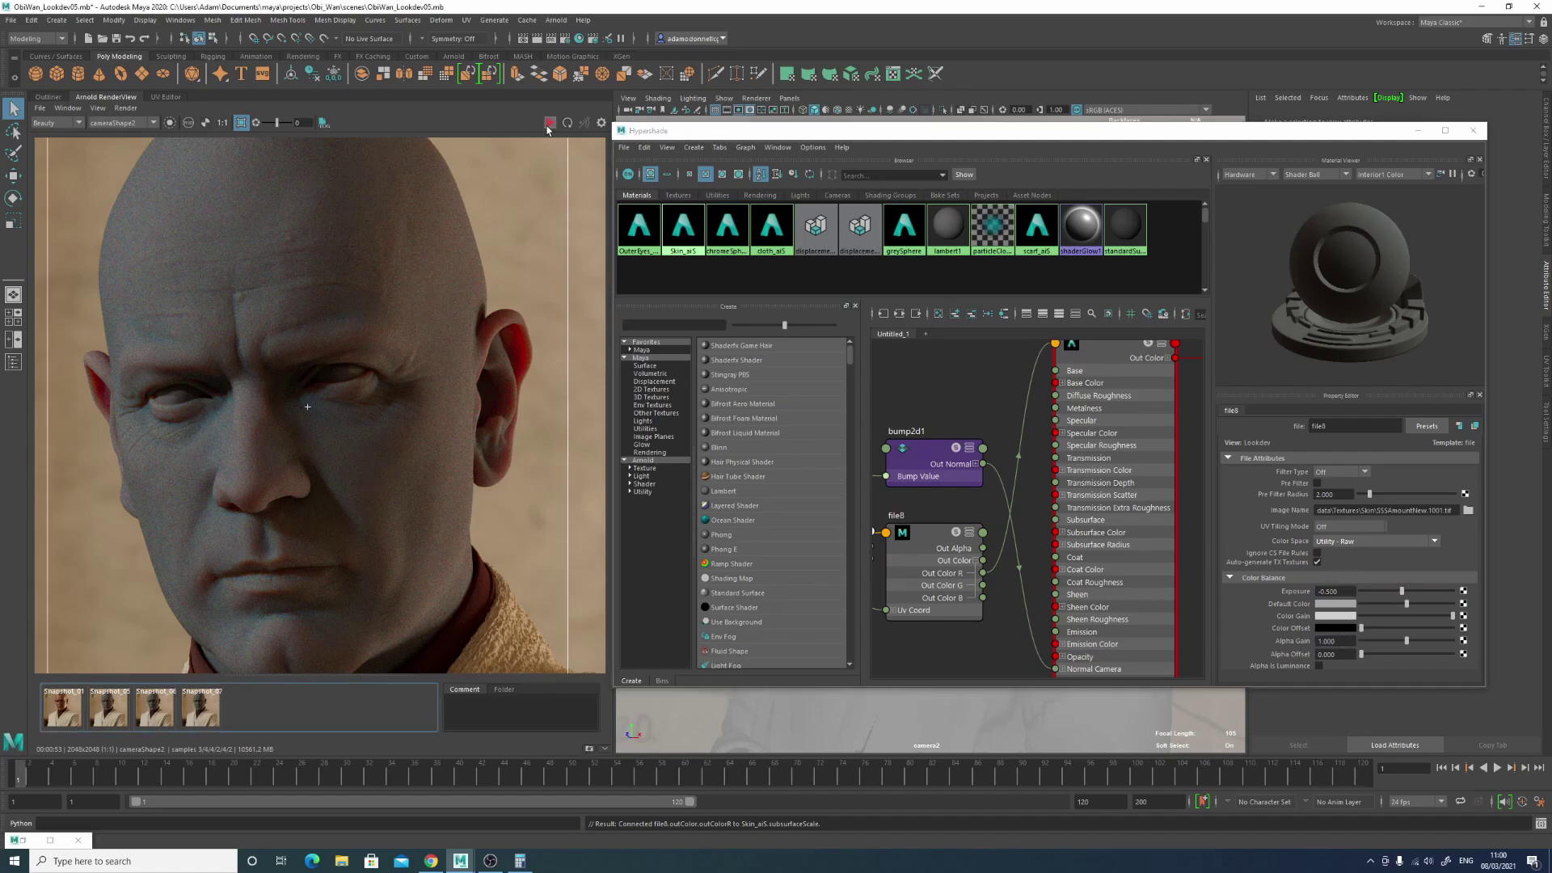
Step: Re-render the head with the lowered texture exposure, compare it with the fourth and third snapshots, and stop the render
left_click(549, 123)
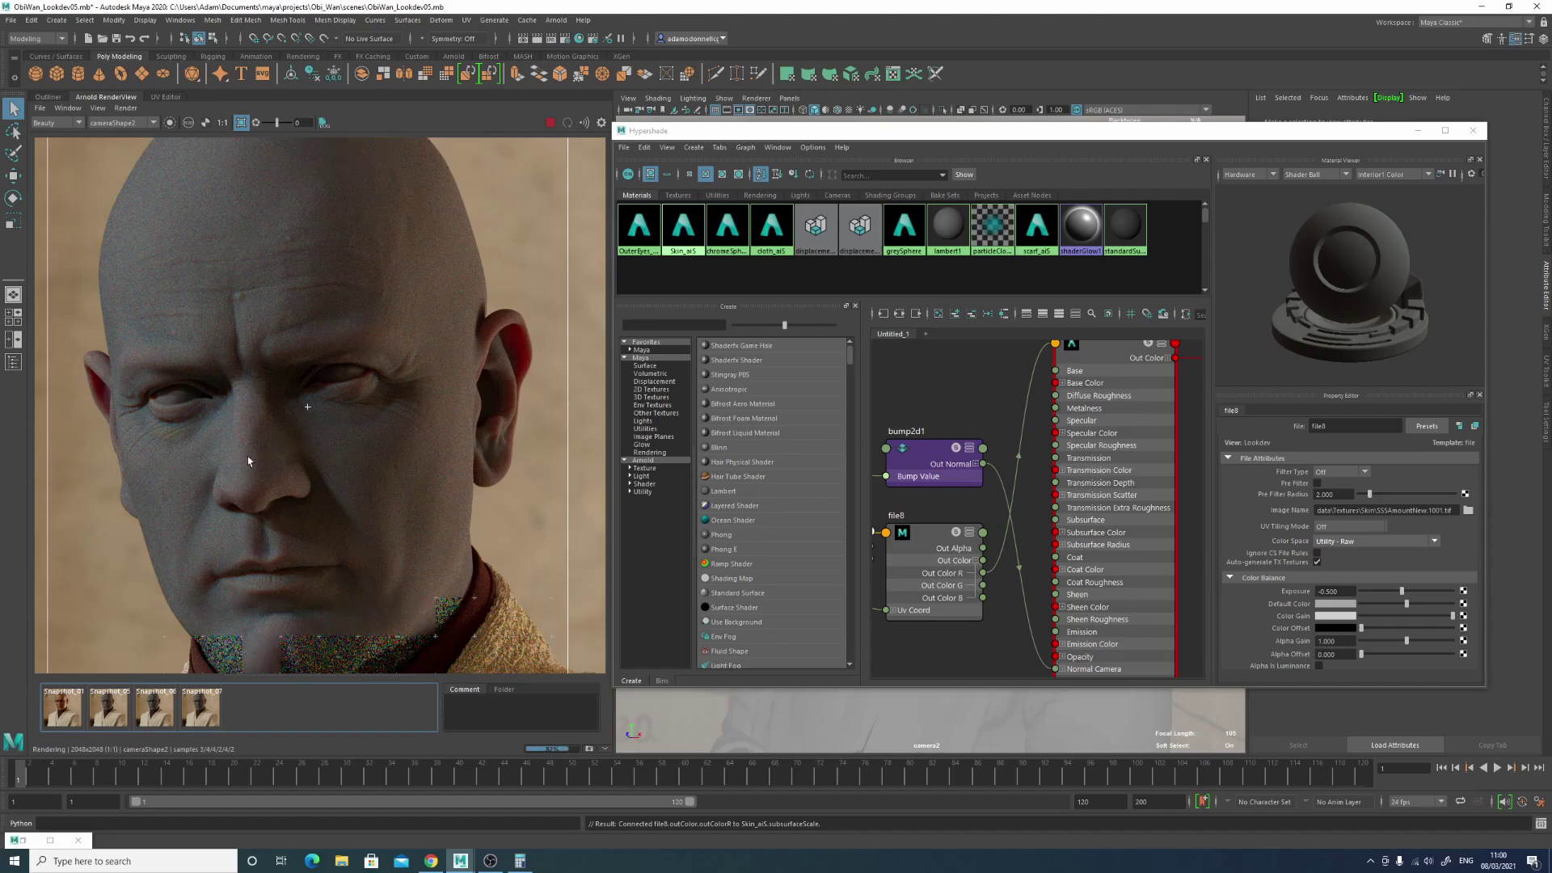
left_click(208, 710)
left_click(208, 711)
left_click(156, 711)
left_click(156, 711)
left_click(156, 711)
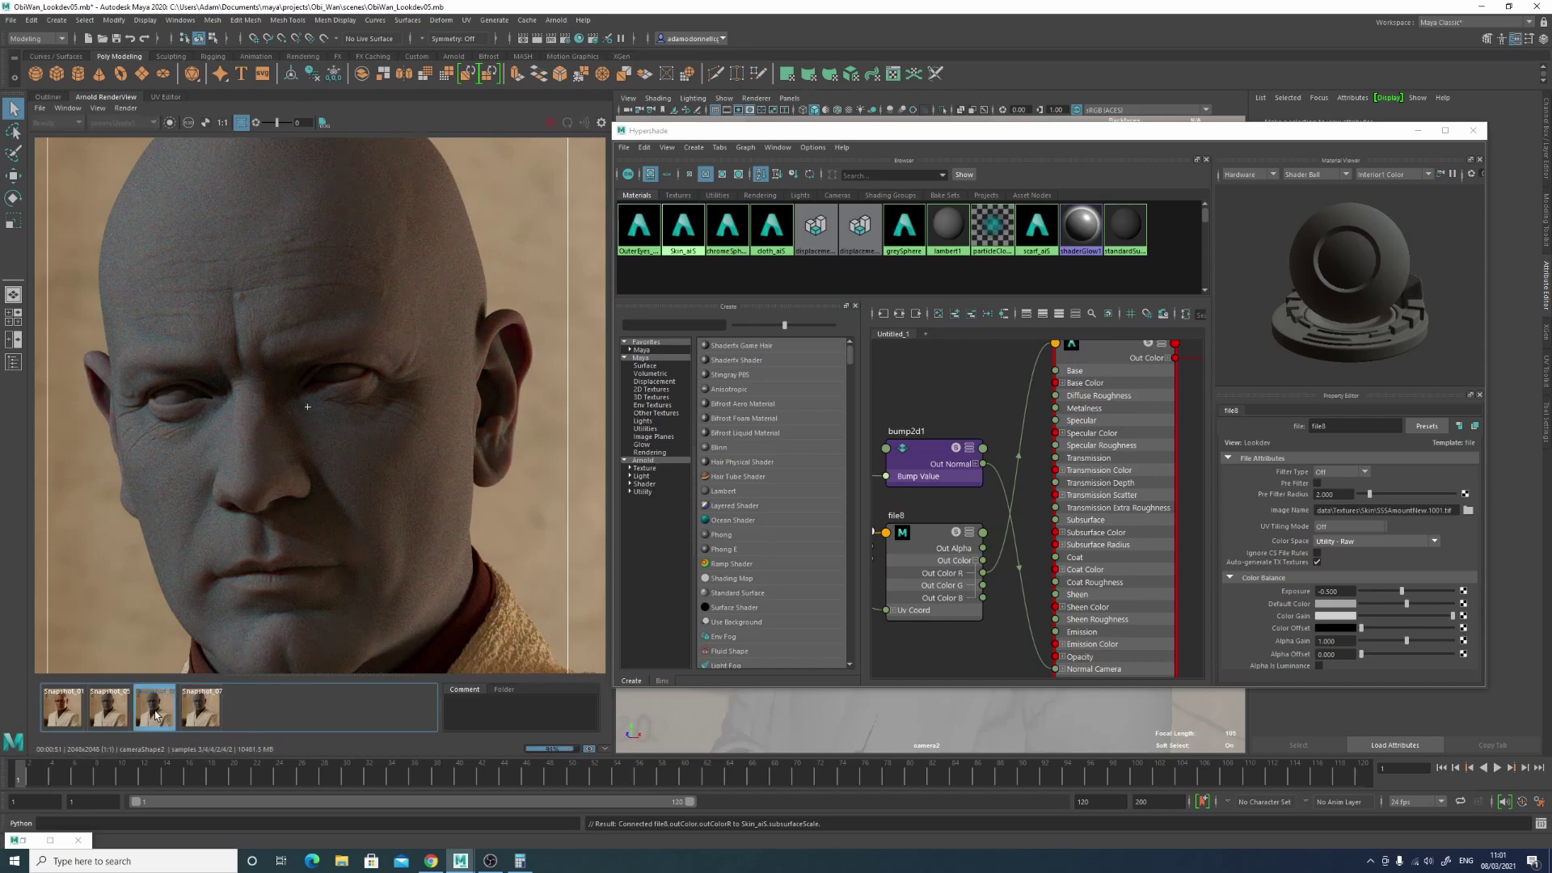
left_click(156, 715)
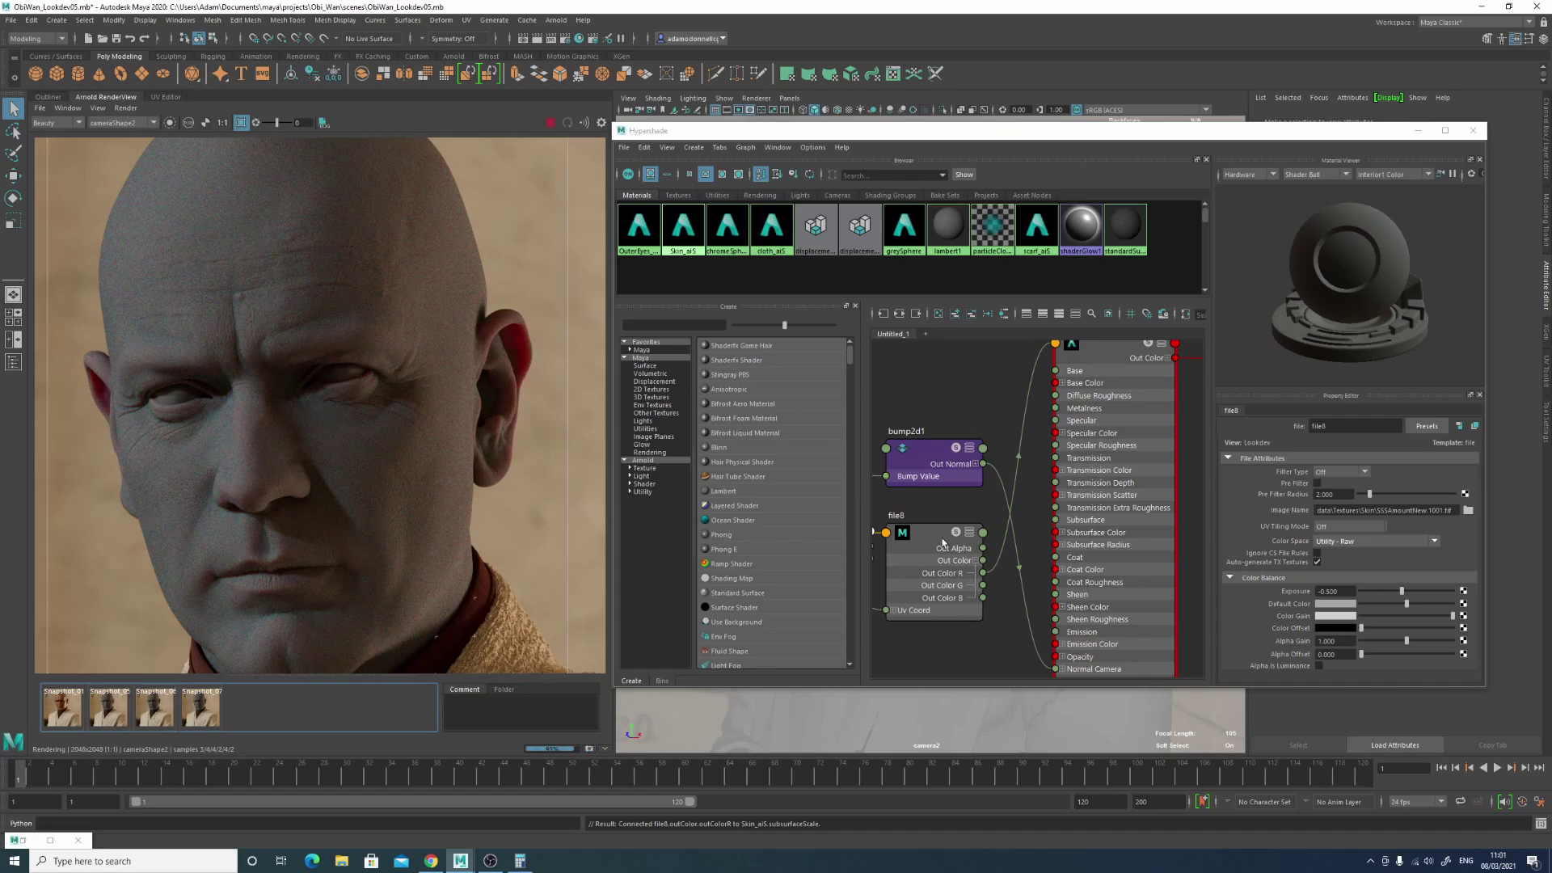
left_click(551, 122)
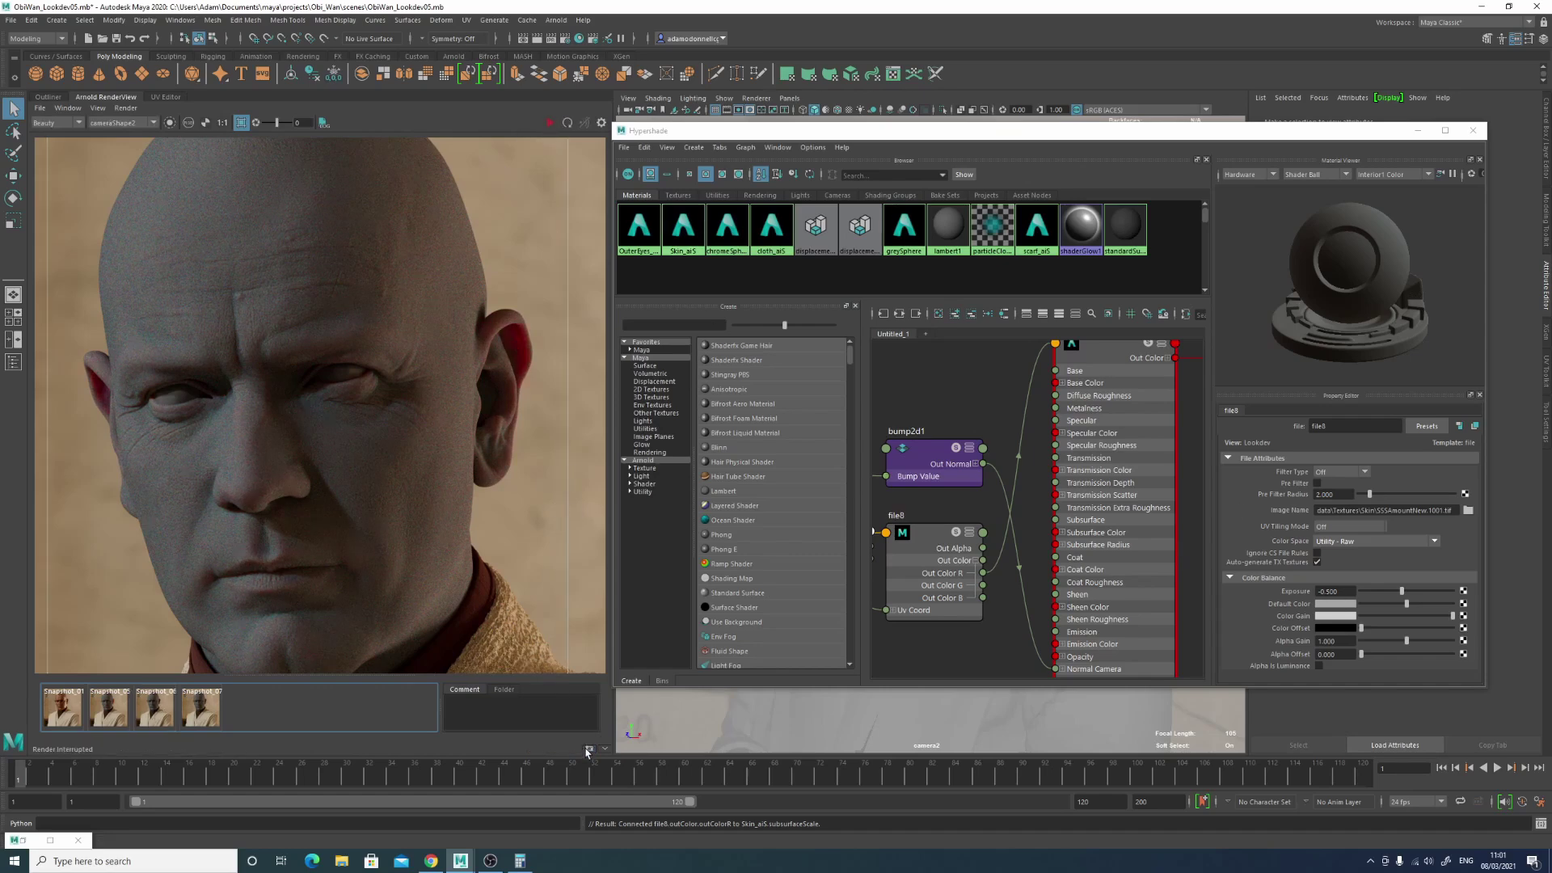
Step: Set the SSS amount texture's exposure to -1, re-render the head, and stop the render
left_click(1335, 591)
type("-1")
left_click(1352, 640)
left_click(566, 123)
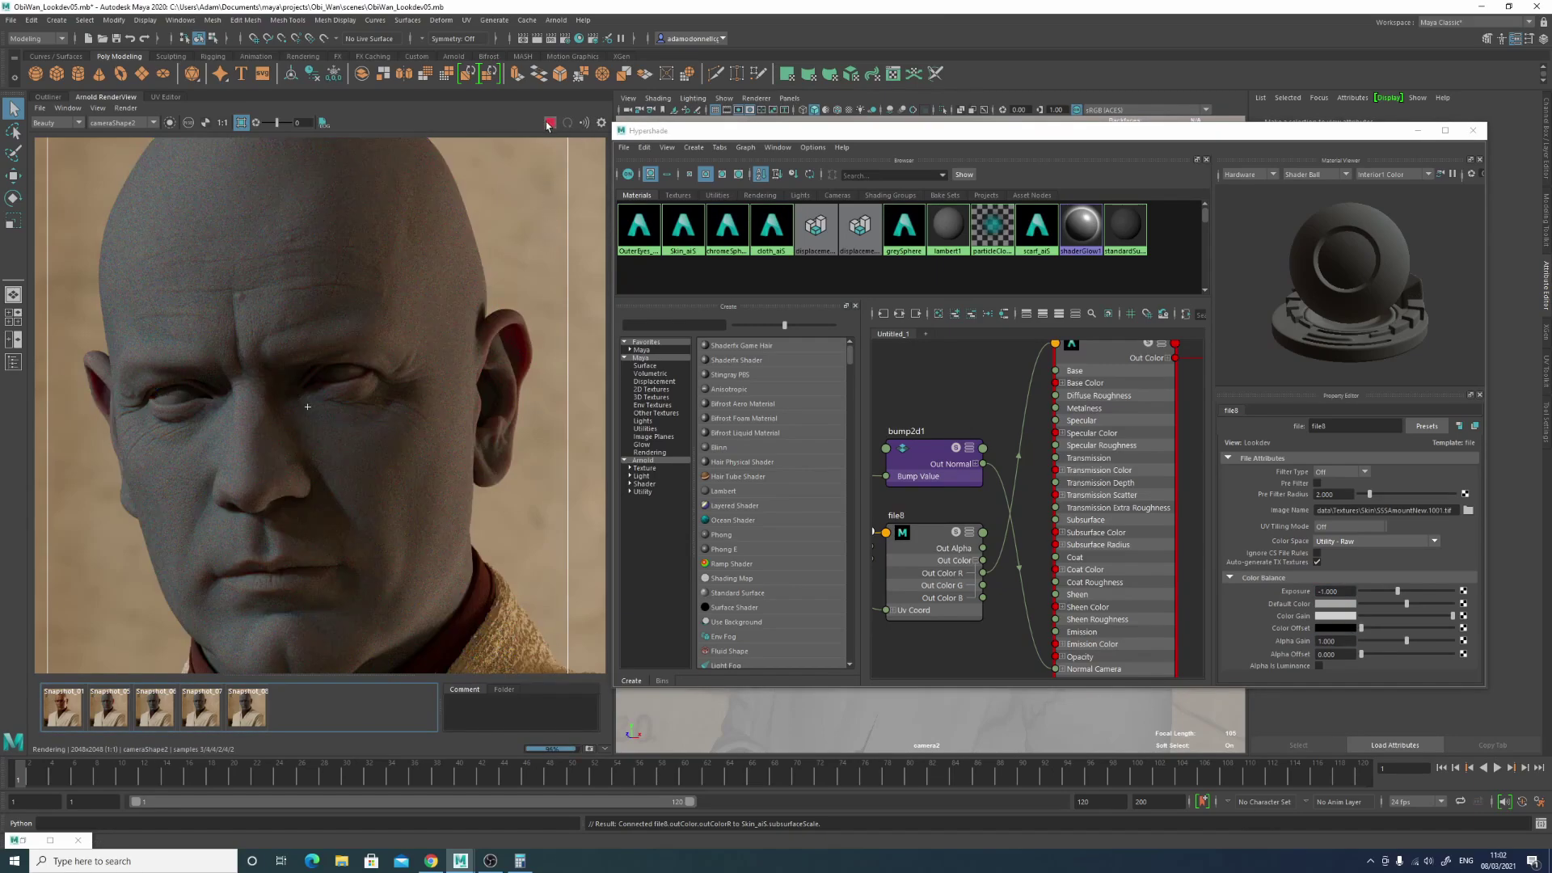
left_click(548, 123)
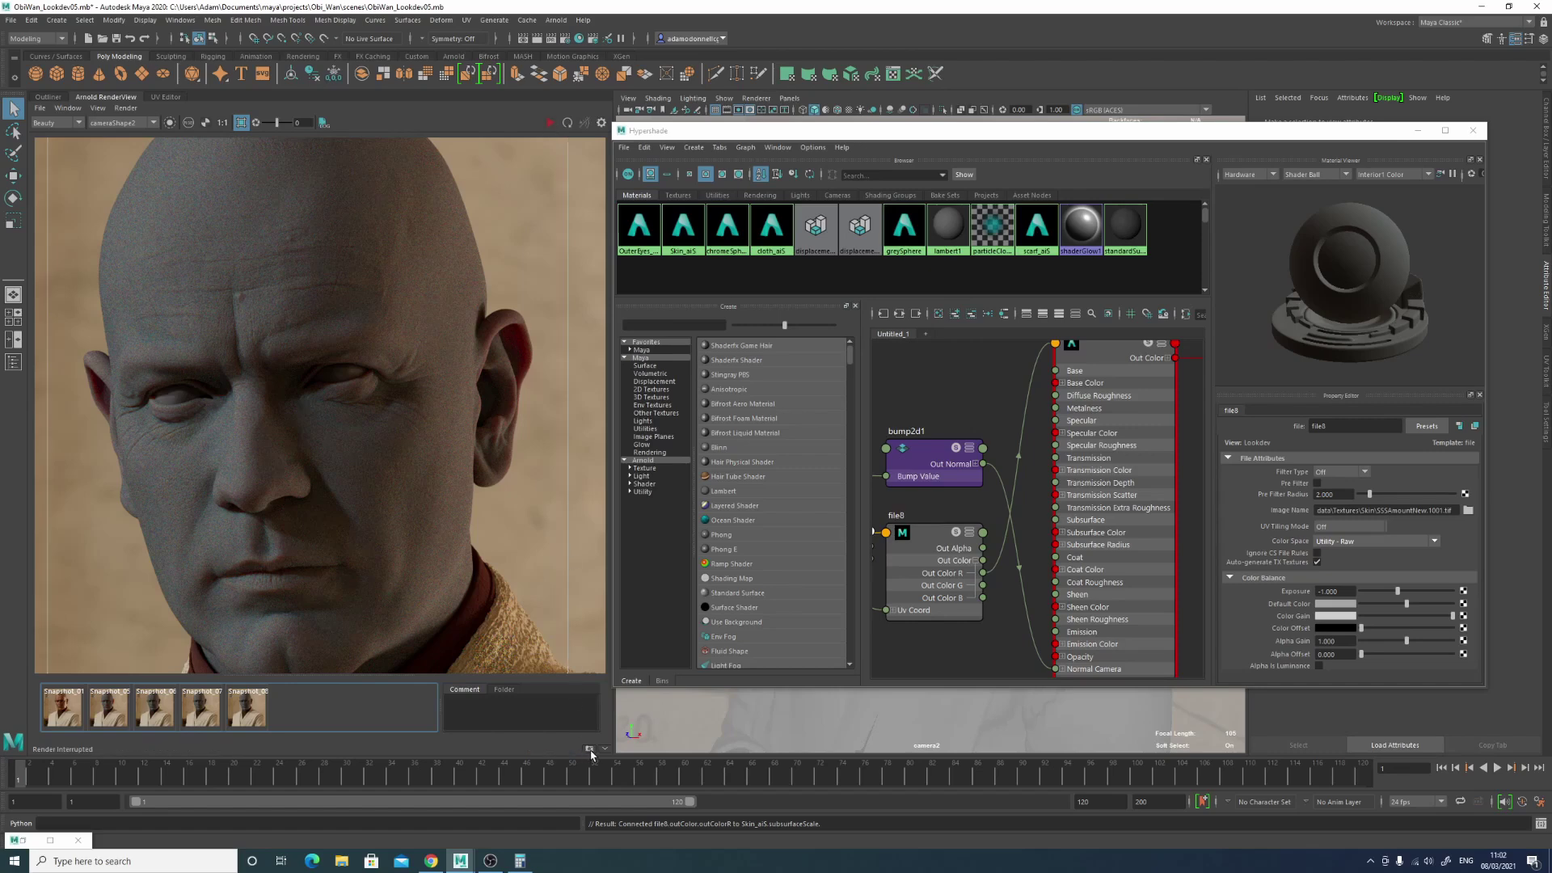
Step: Compare the render at texture exposure -1 with the fifth stored snapshot and view the whole head
left_click(267, 713)
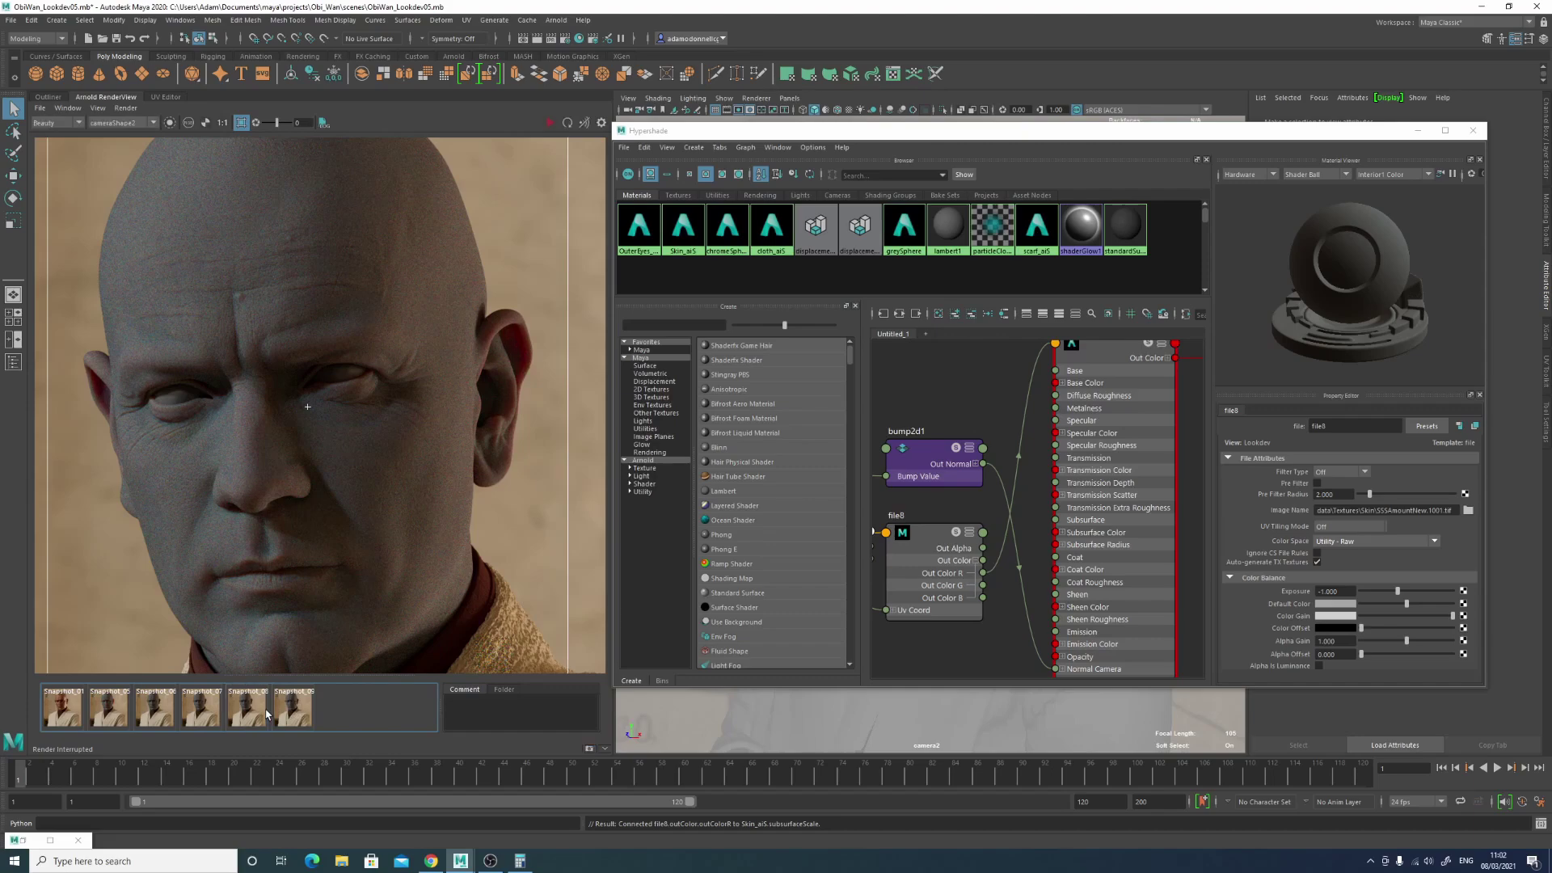
left_click(266, 713)
left_click(267, 713)
scroll(409, 396, "down", 3)
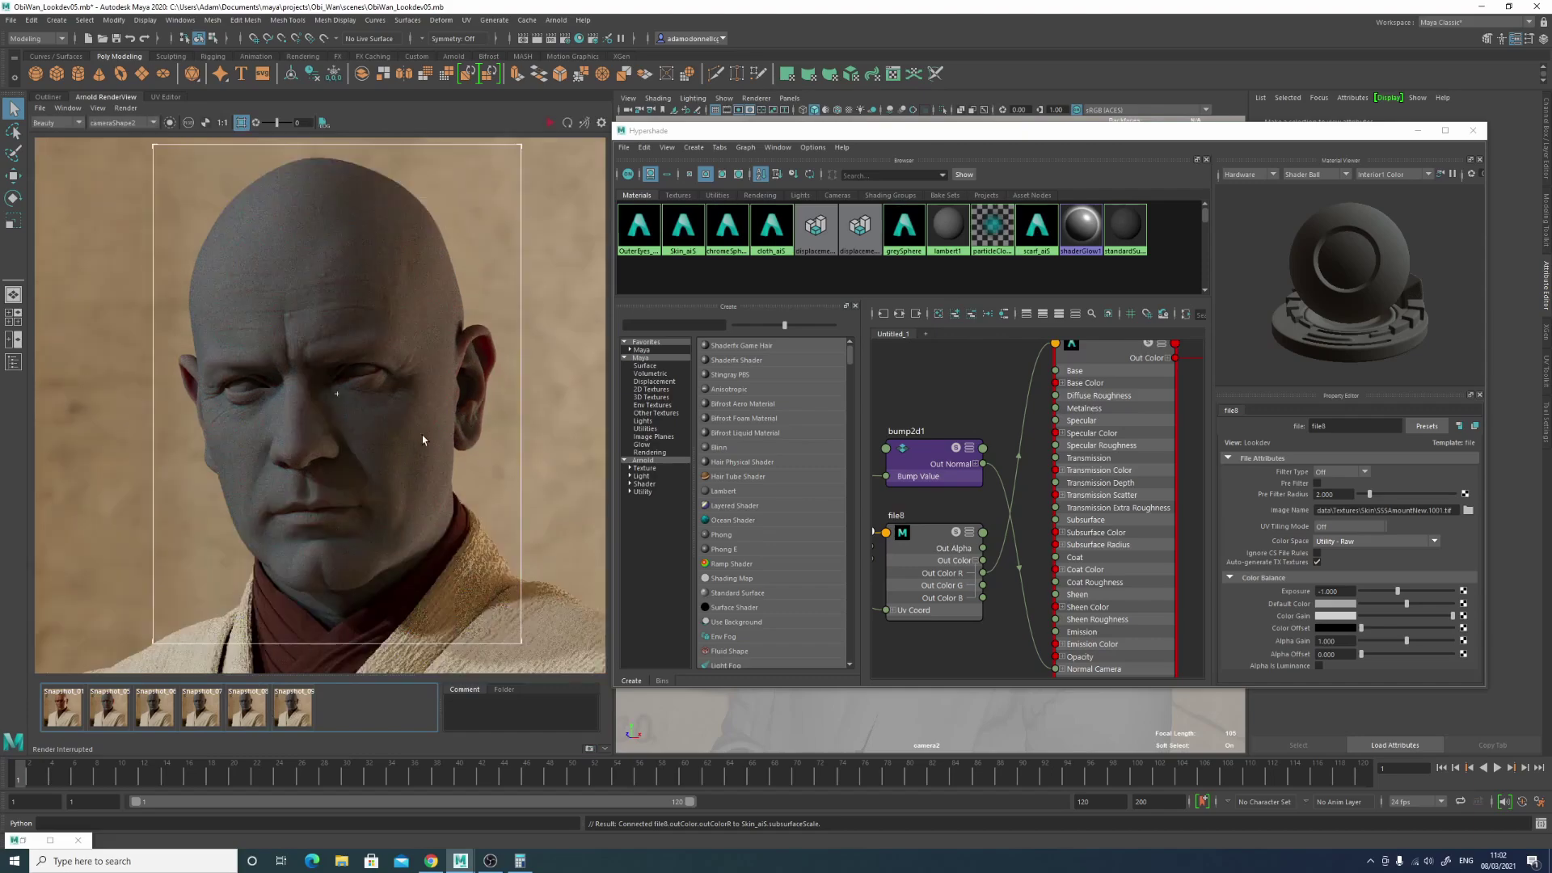
Step: Compare a close-up of the current head render with the third stored snapshot, checking the subsurface detail
scroll(486, 367, "up", 2)
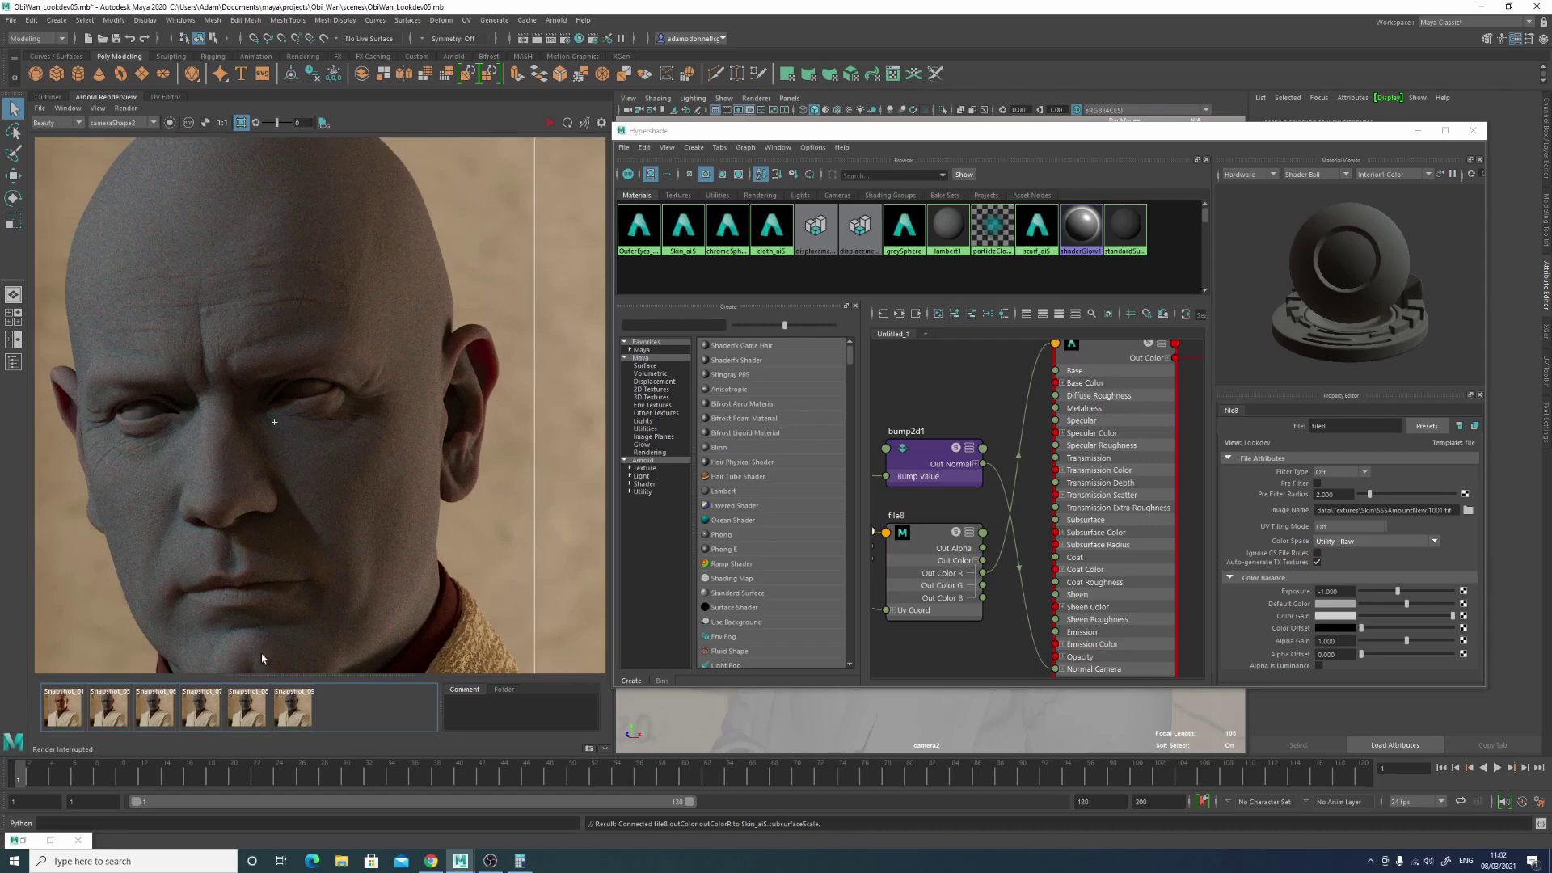
left_click(169, 709)
left_click(168, 709)
left_click(165, 710)
left_click(165, 711)
left_click(167, 711)
left_click(167, 711)
left_click(169, 710)
left_click(169, 710)
left_click(169, 710)
left_click(169, 711)
left_click(169, 710)
left_click(169, 711)
scroll(396, 300, "down", 2)
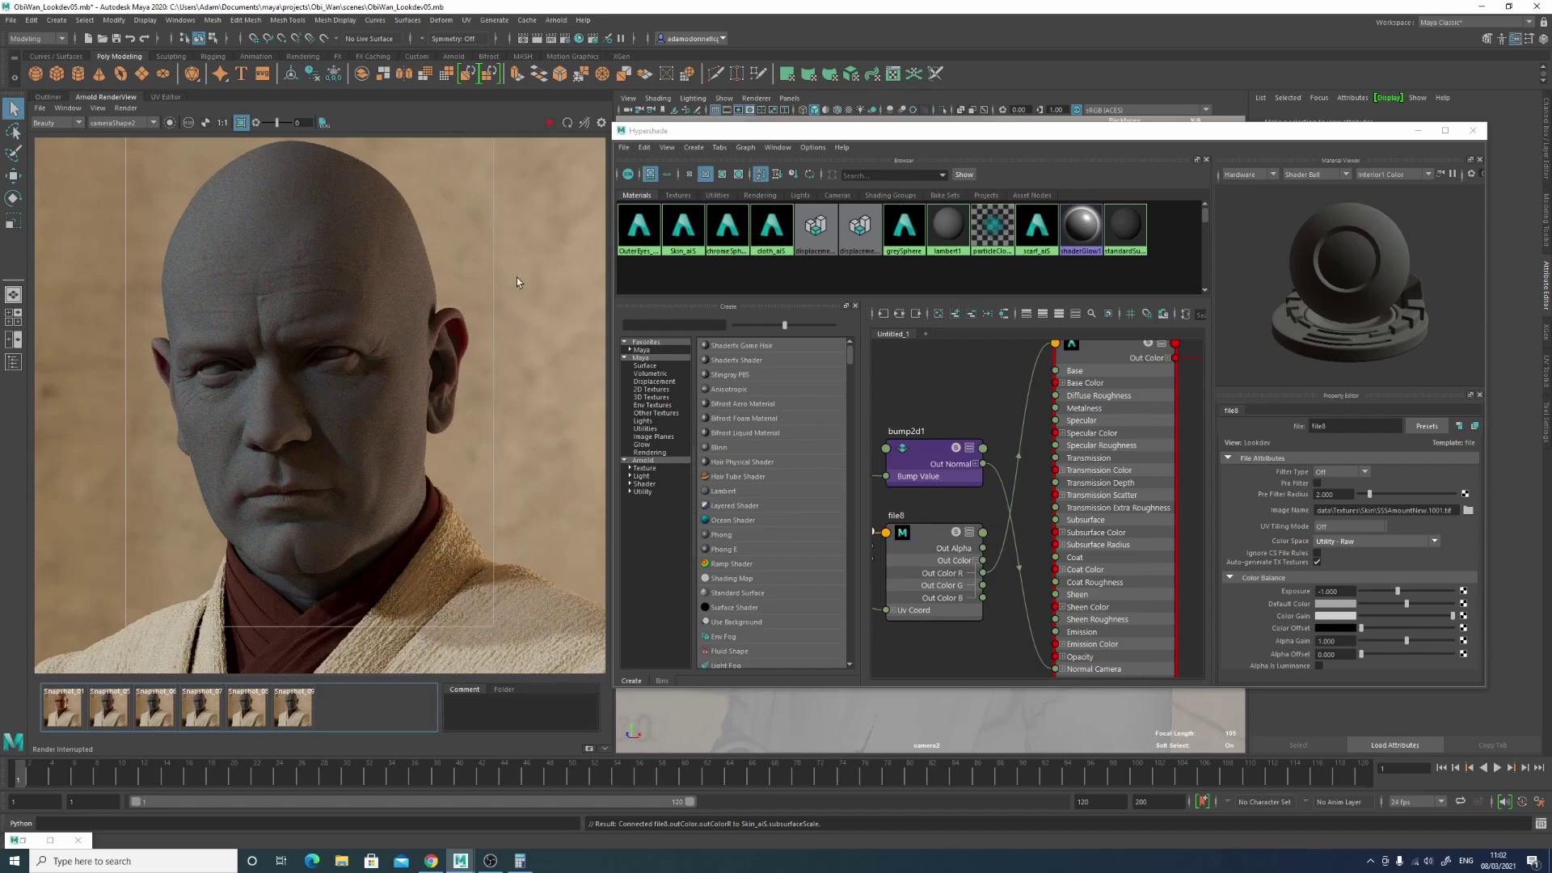
Step: Connect a new file texture to Skin_aiS's subsurface color and load Col.1001.tif into it
middle_click_drag(1002, 375, 974, 409, "alt")
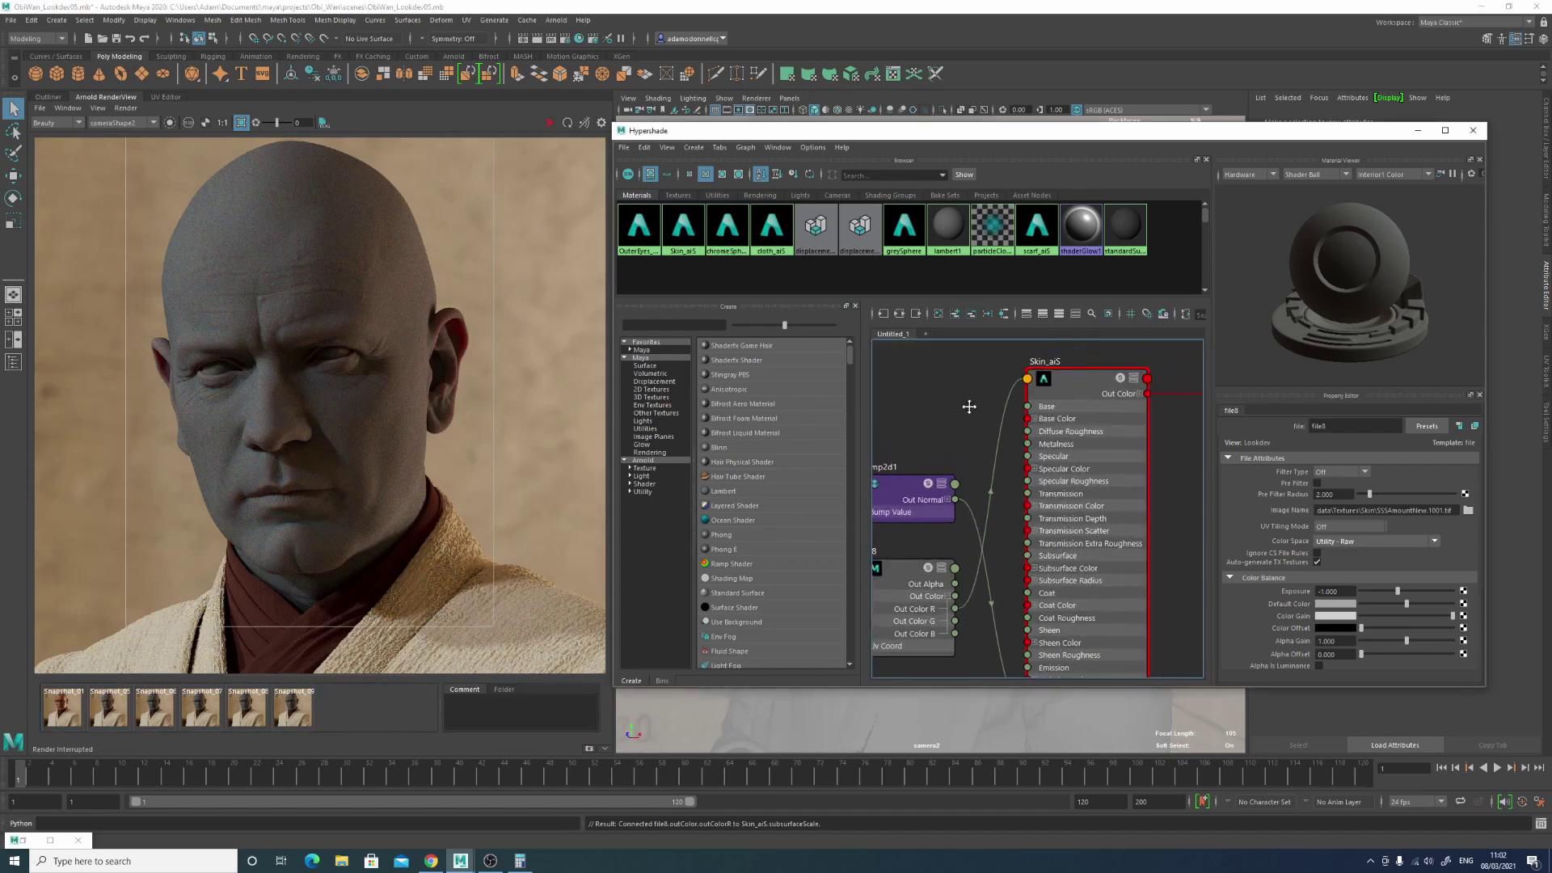
left_click(1081, 377)
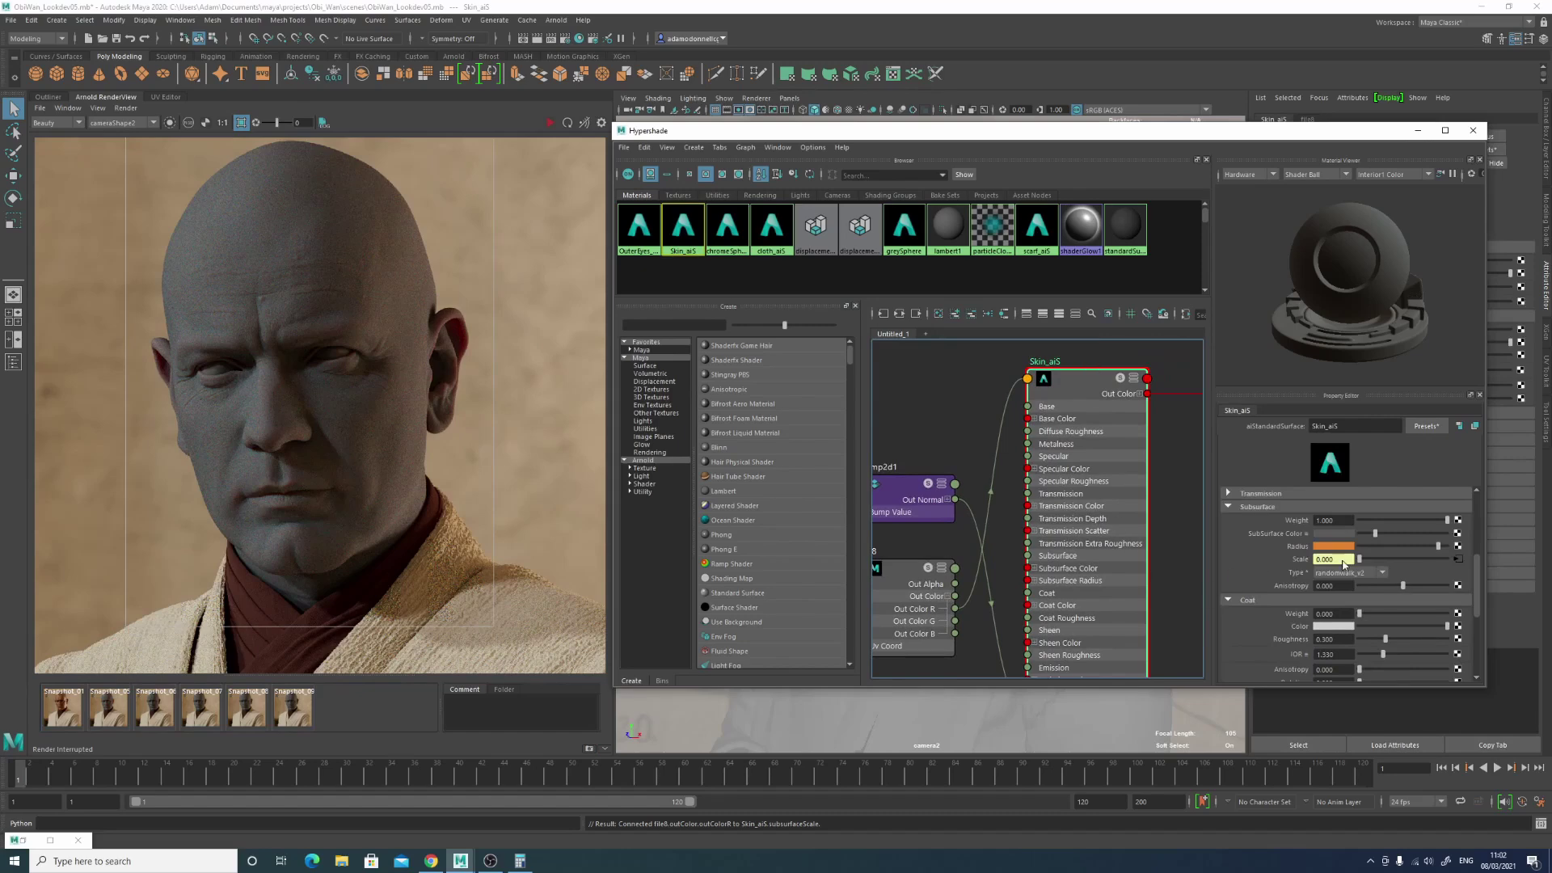
left_click(1458, 534)
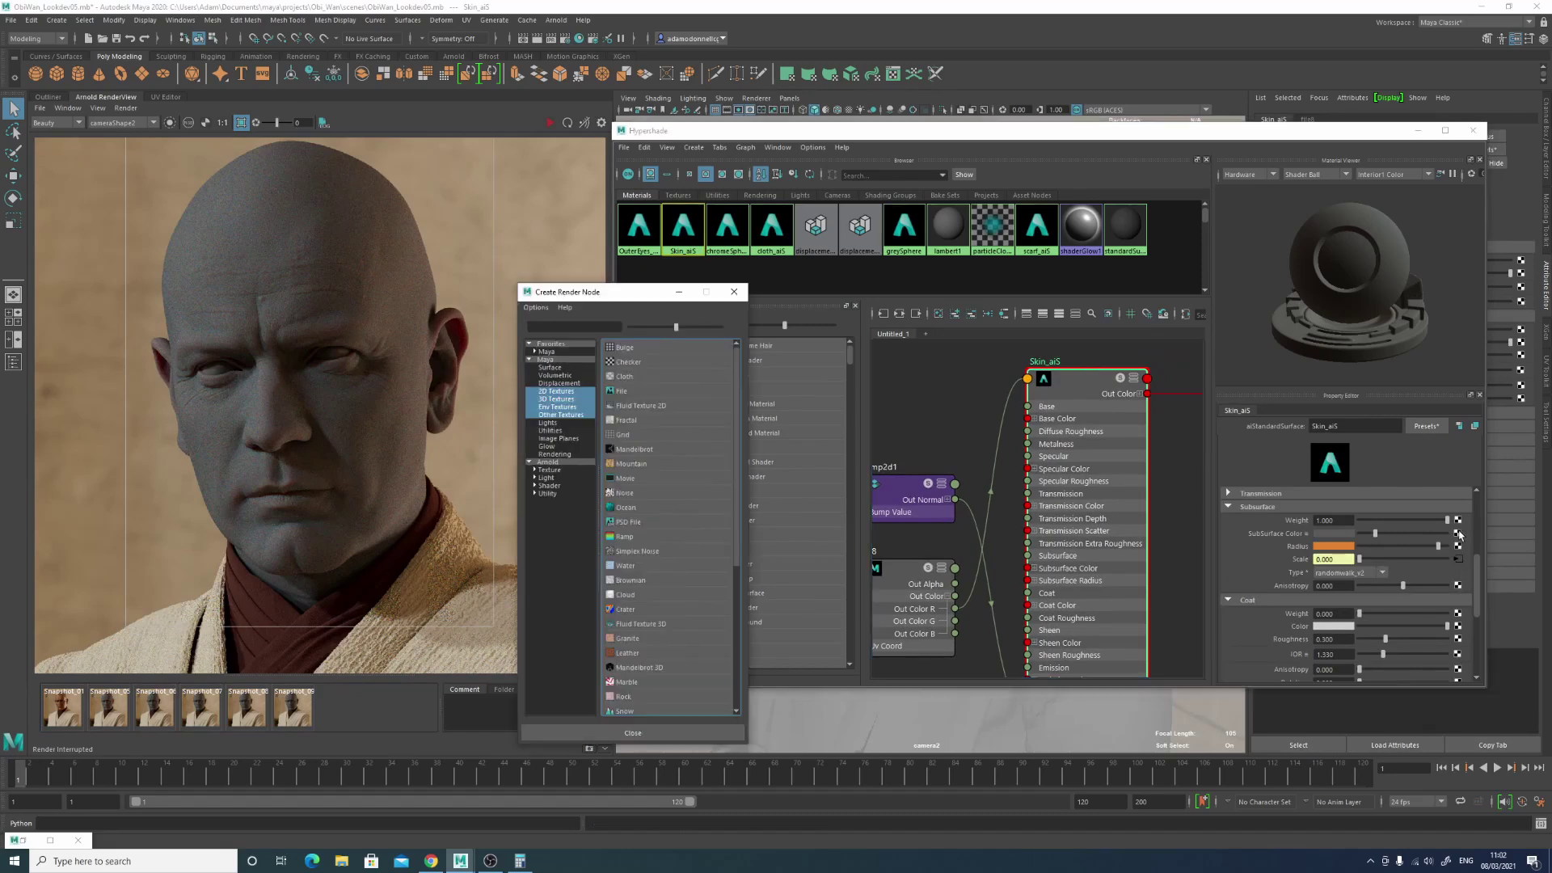
left_click(630, 397)
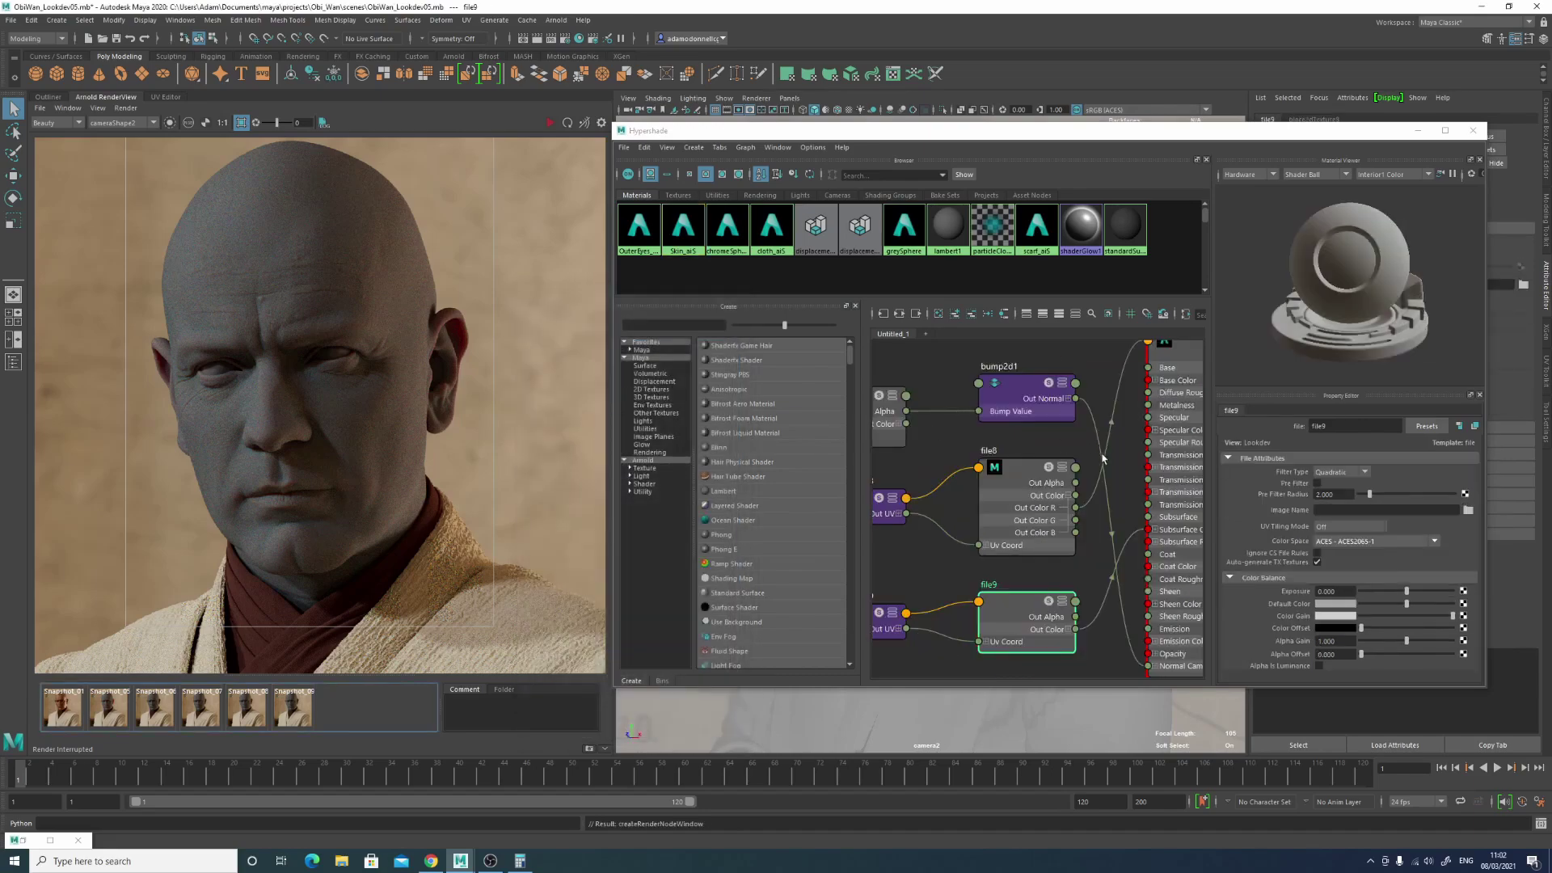
left_click(1469, 510)
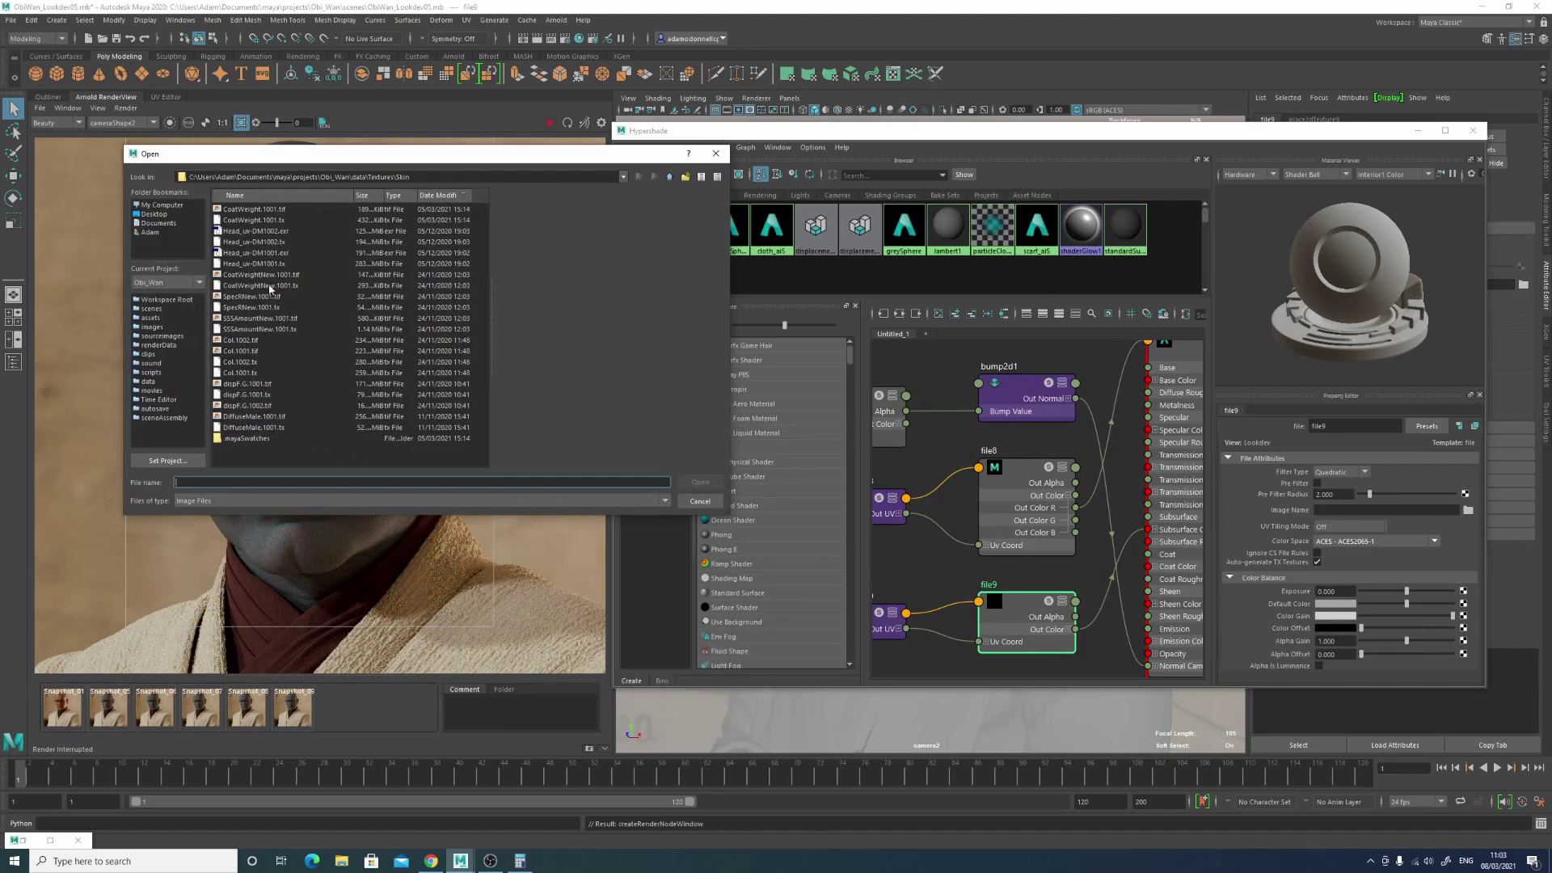
left_click(250, 351)
left_click(712, 487)
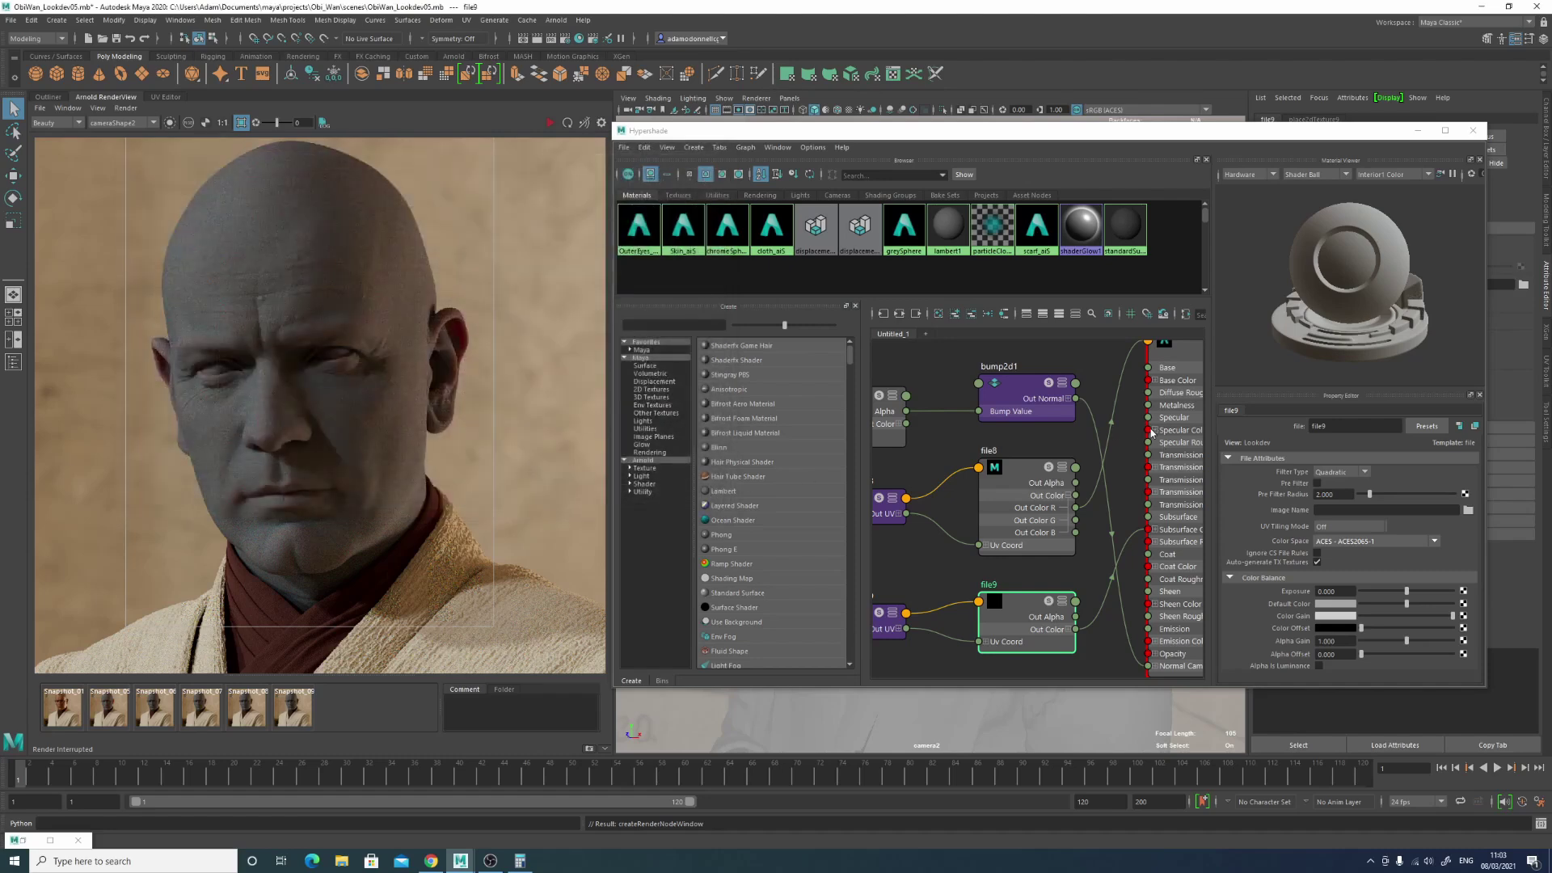
Step: Set the color texture's color space to ACES - ACEScg and filter type to Off, and run a test render of the head
left_click(1417, 540)
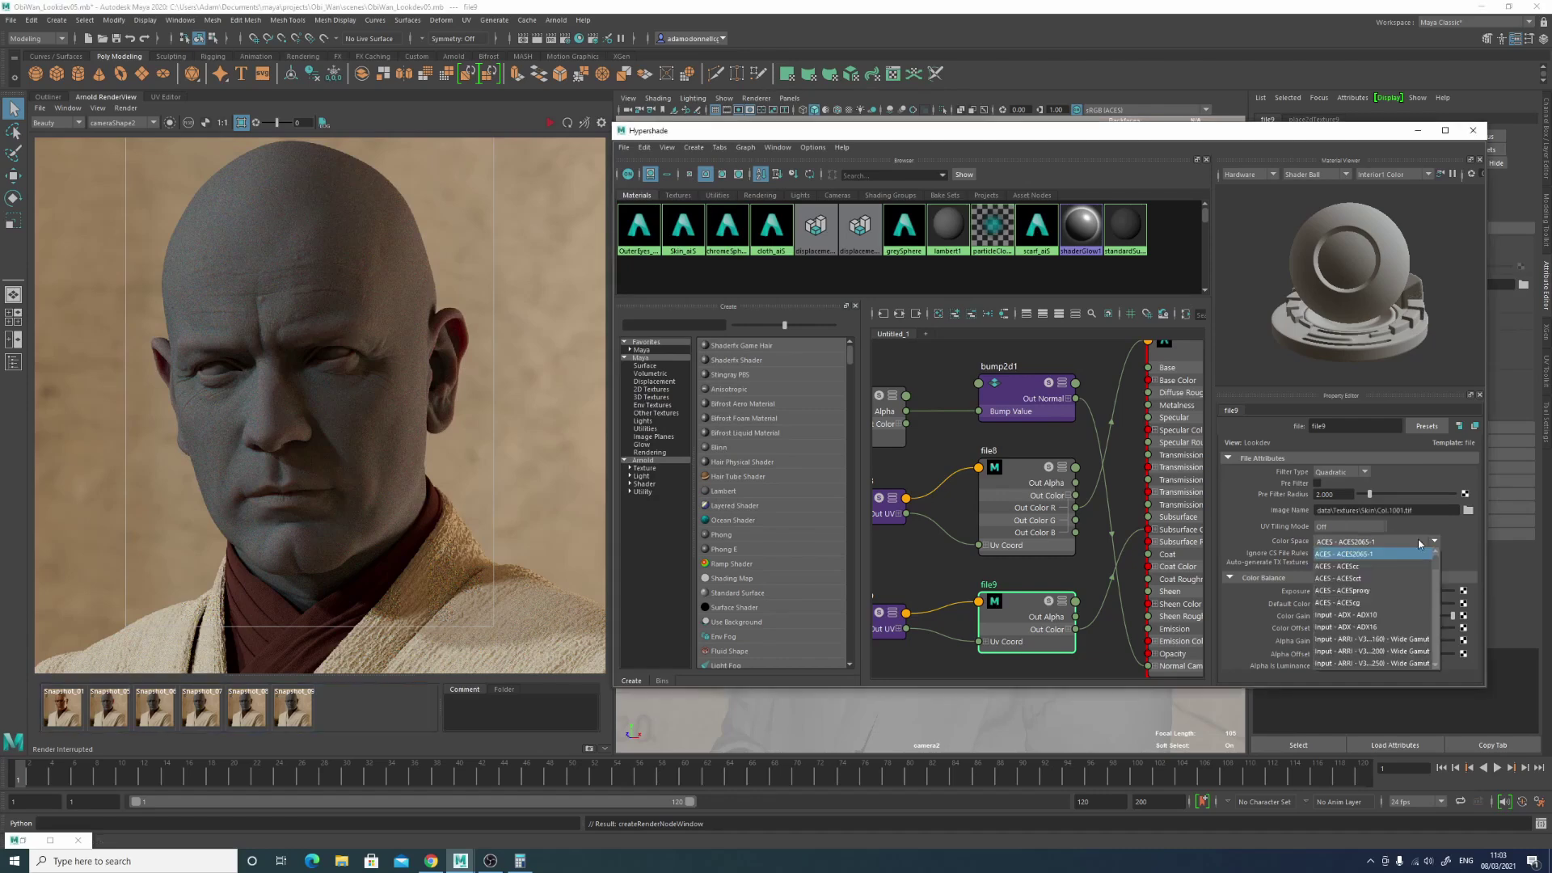
left_click(1362, 603)
left_click(1359, 472)
left_click(1343, 486)
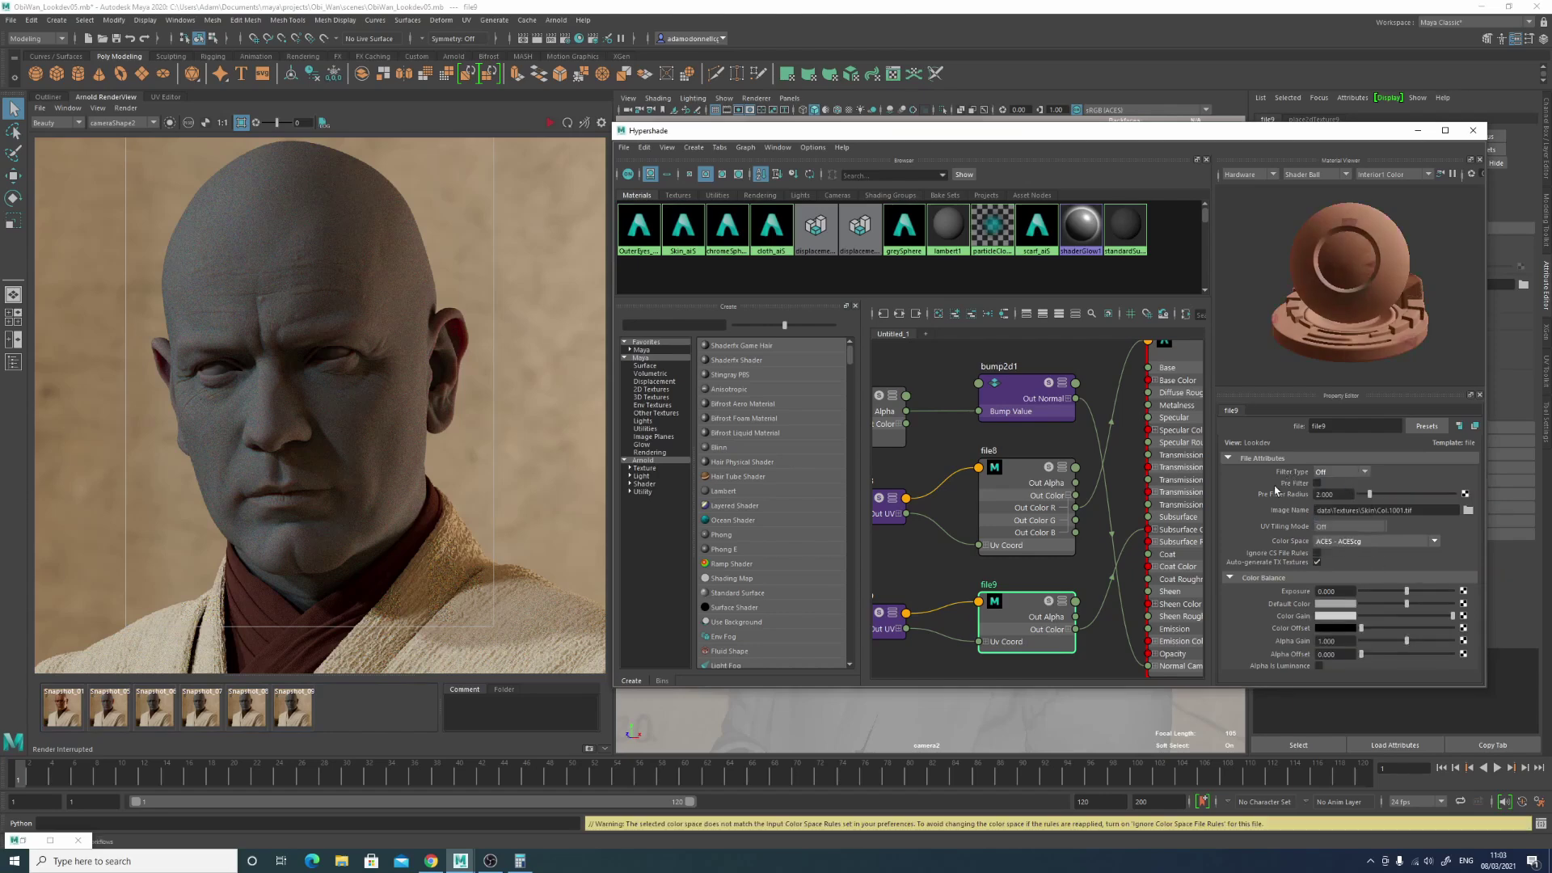
left_click(556, 169)
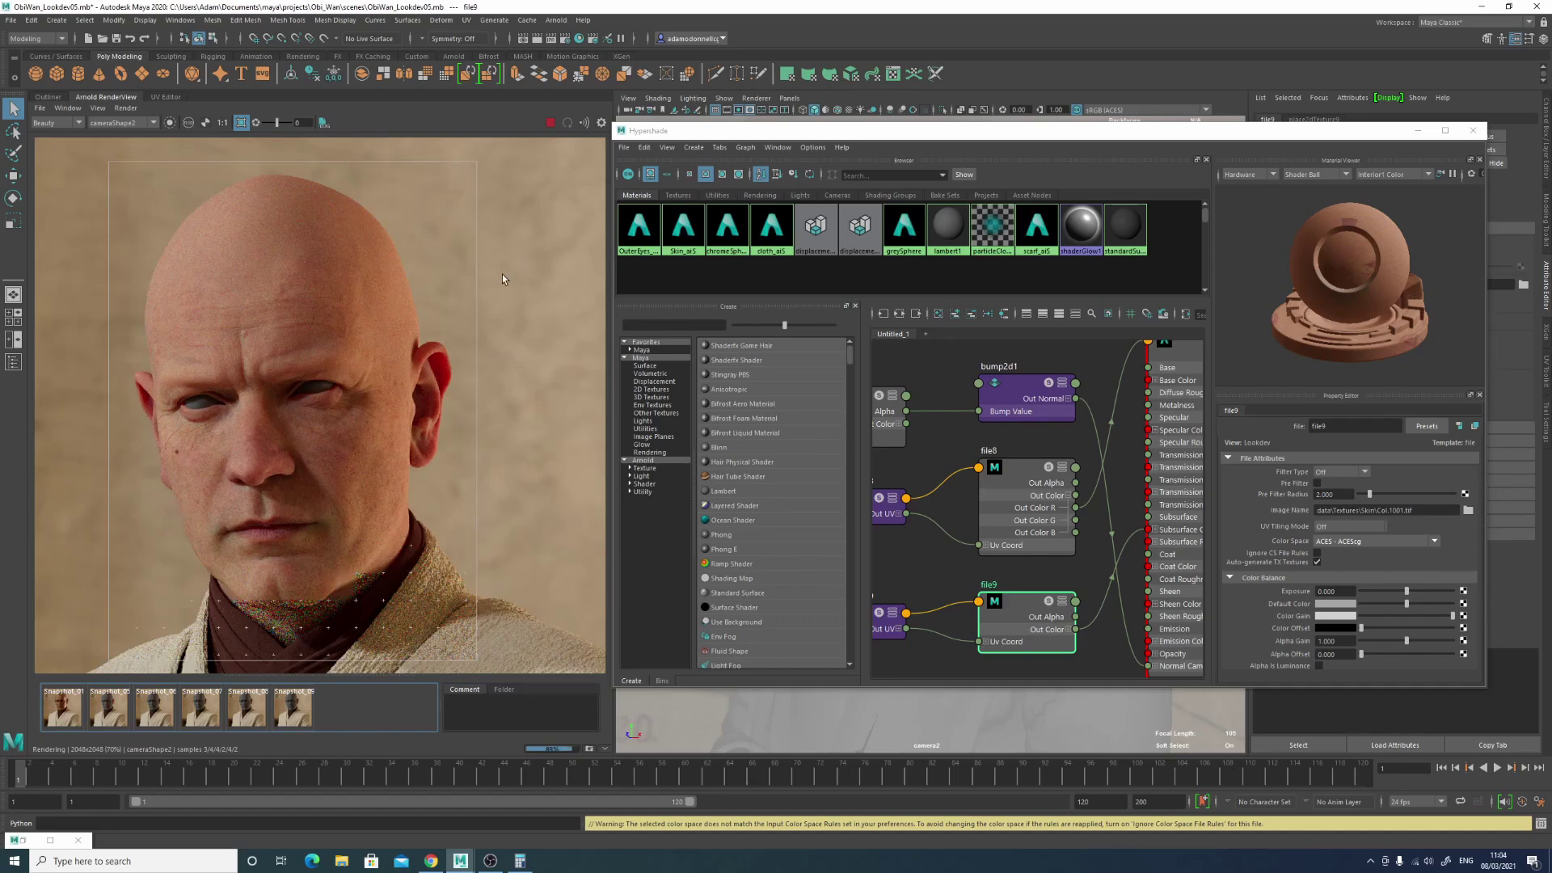
left_click(550, 123)
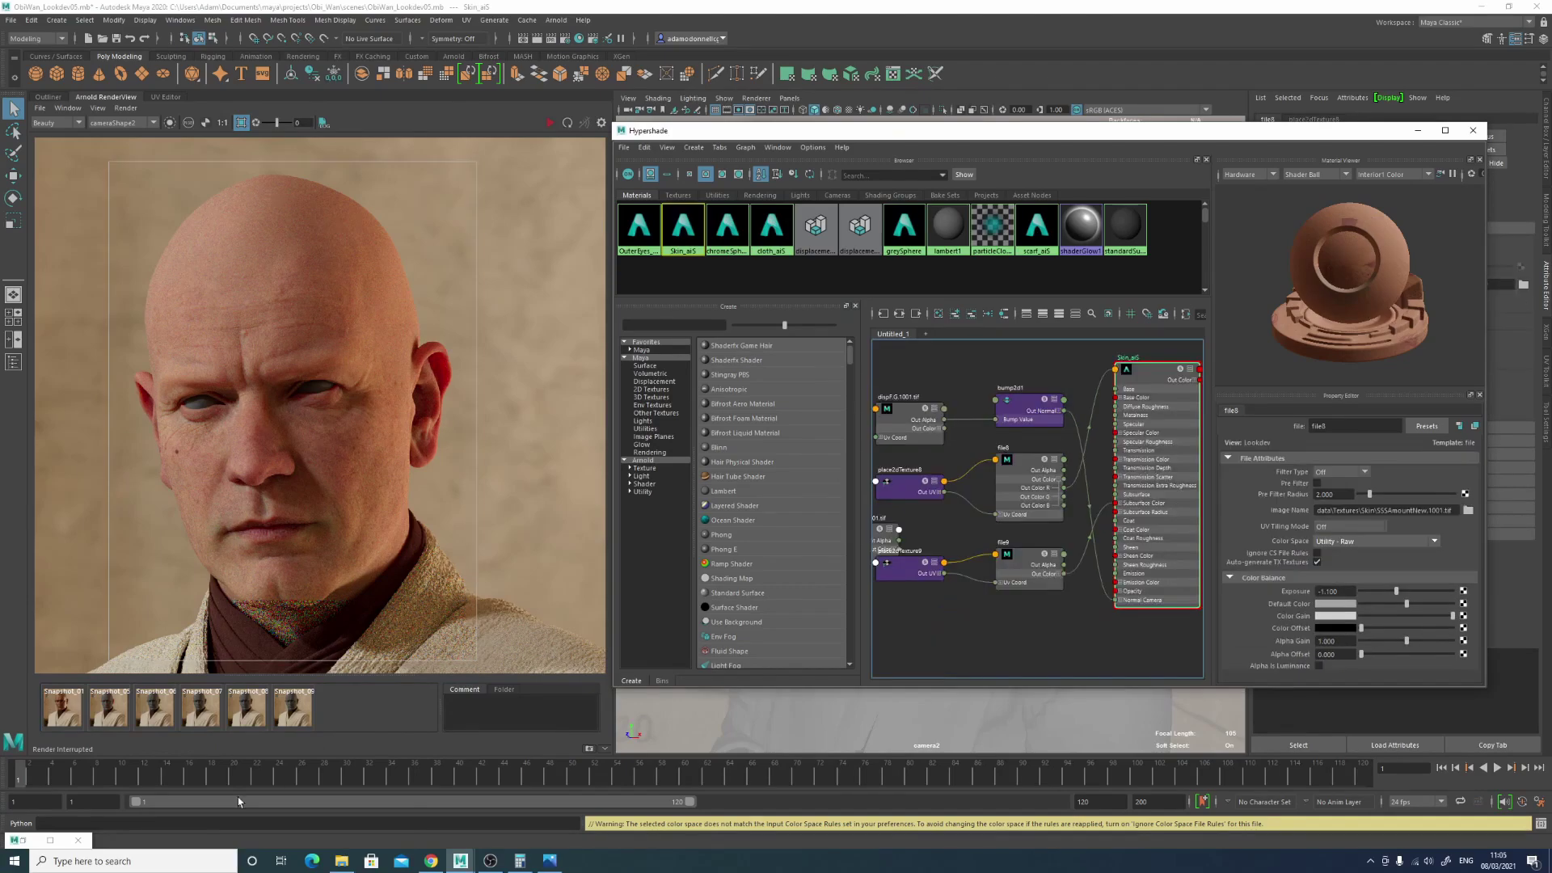
Step: Switch to Photos and examine the actor's face in the reference image against the textured skin render
left_click(550, 860)
left_click(752, 244)
left_click(755, 279)
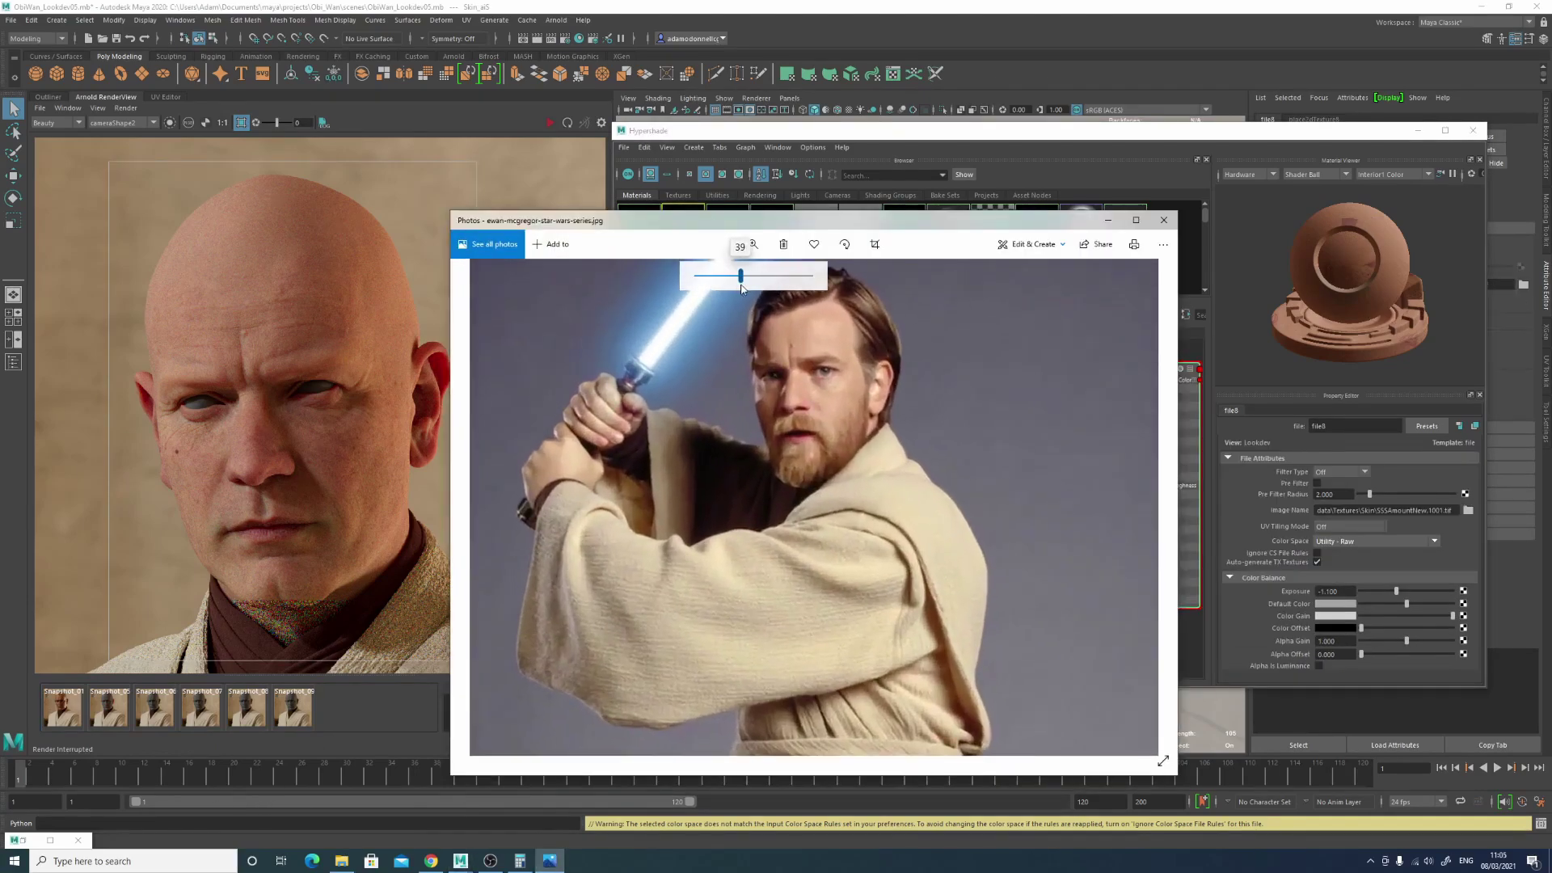
left_click_drag(976, 357, 985, 449)
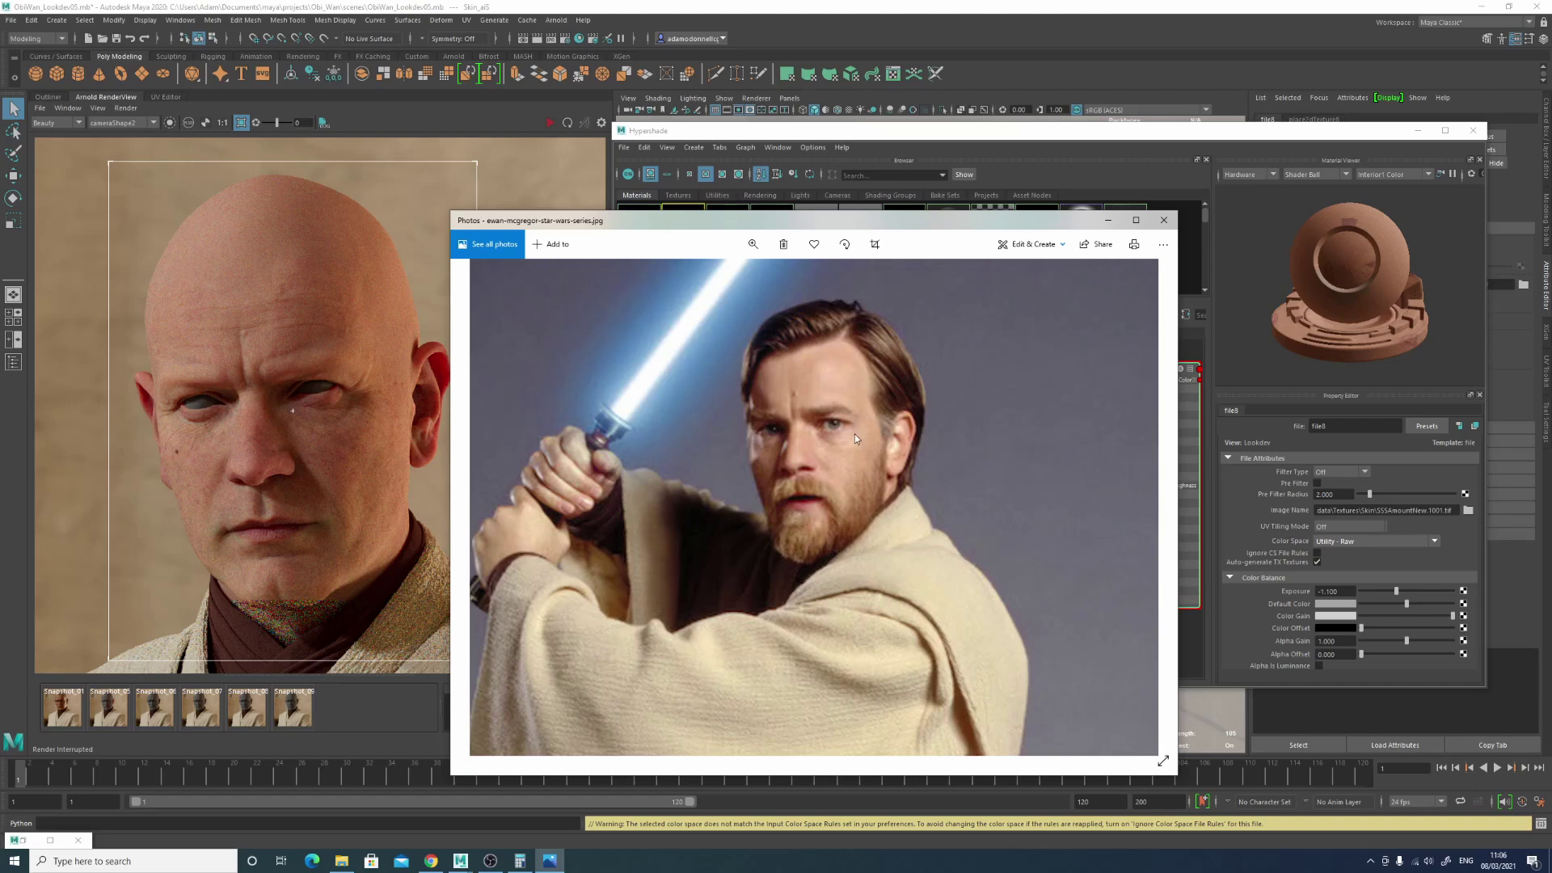
left_click(1109, 226)
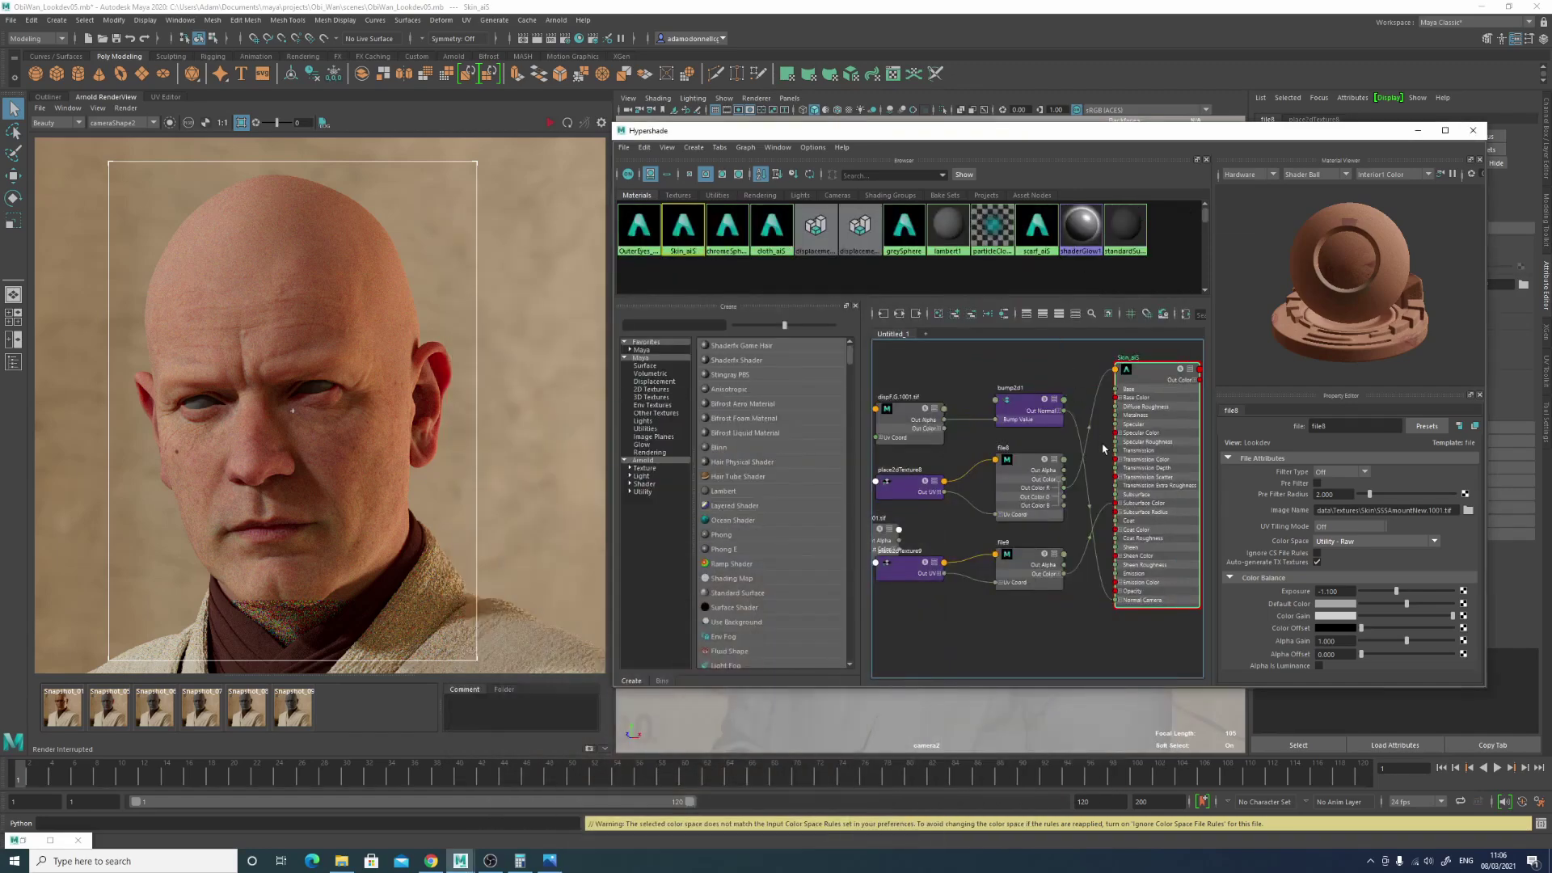
Step: Graph Skin_aiS's input connections and move the Col.1001.tif texture node away from the shader to make room
left_click(1156, 378)
left_click(899, 314)
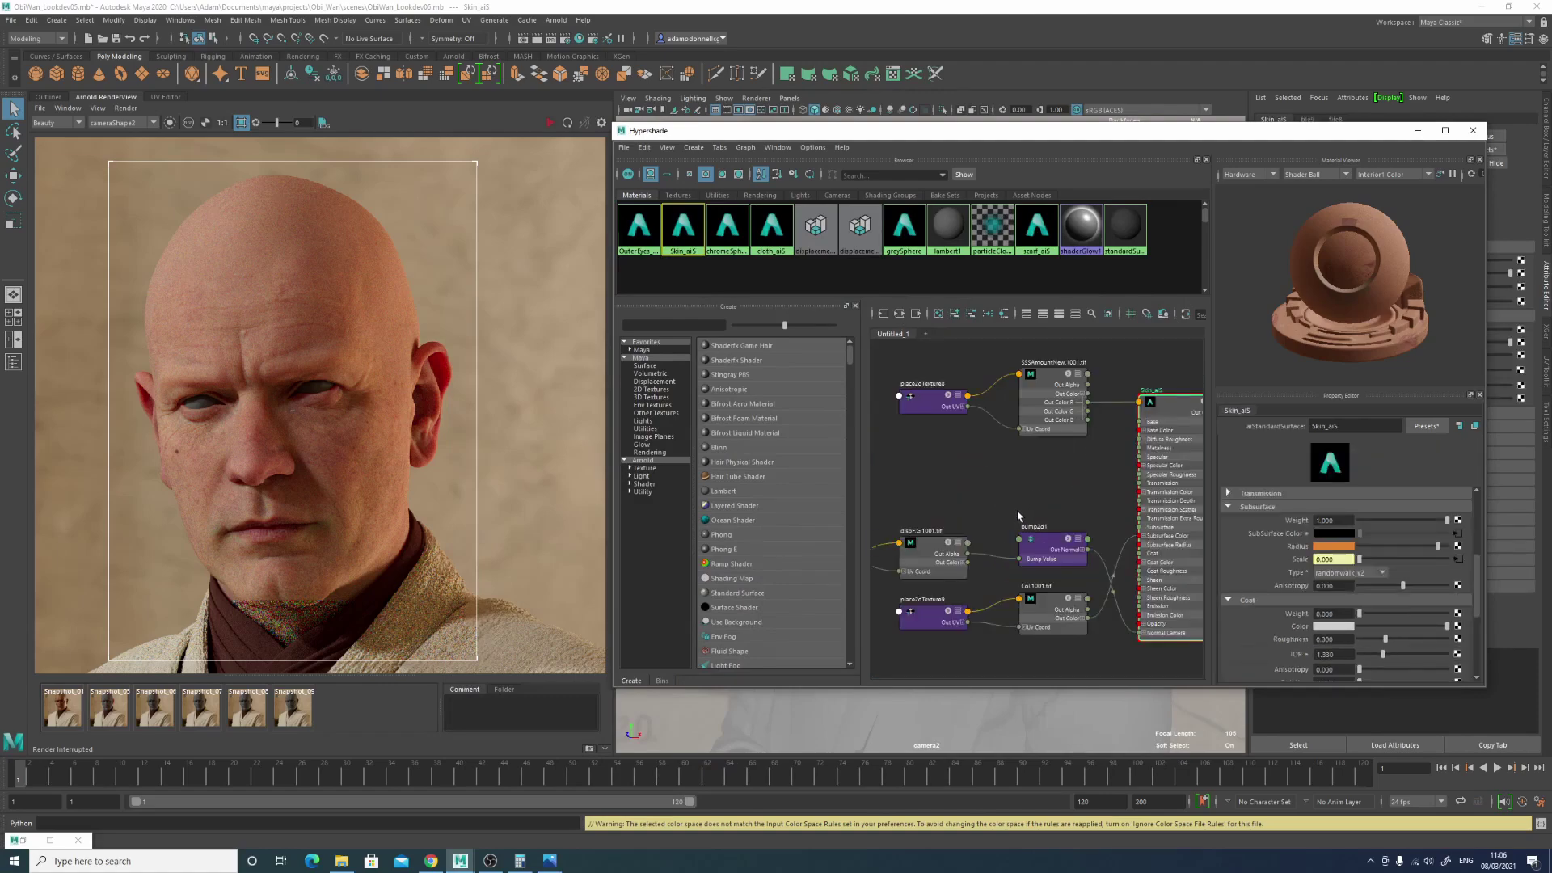
middle_click_drag(1010, 582, 1028, 521)
left_click_drag(896, 511, 1070, 598)
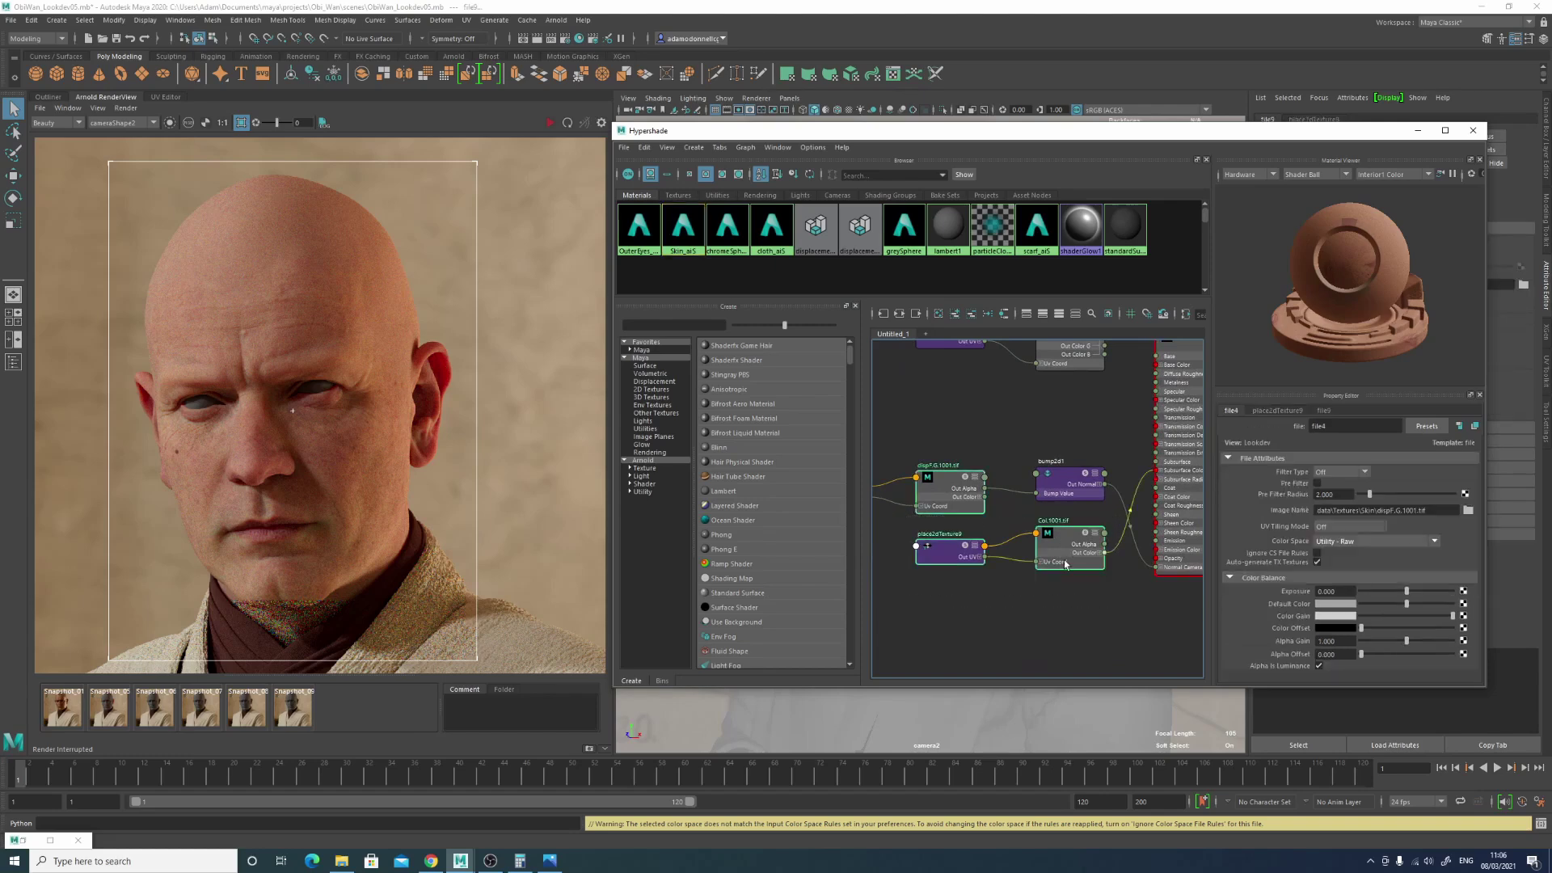
left_click_drag(1064, 542, 900, 568)
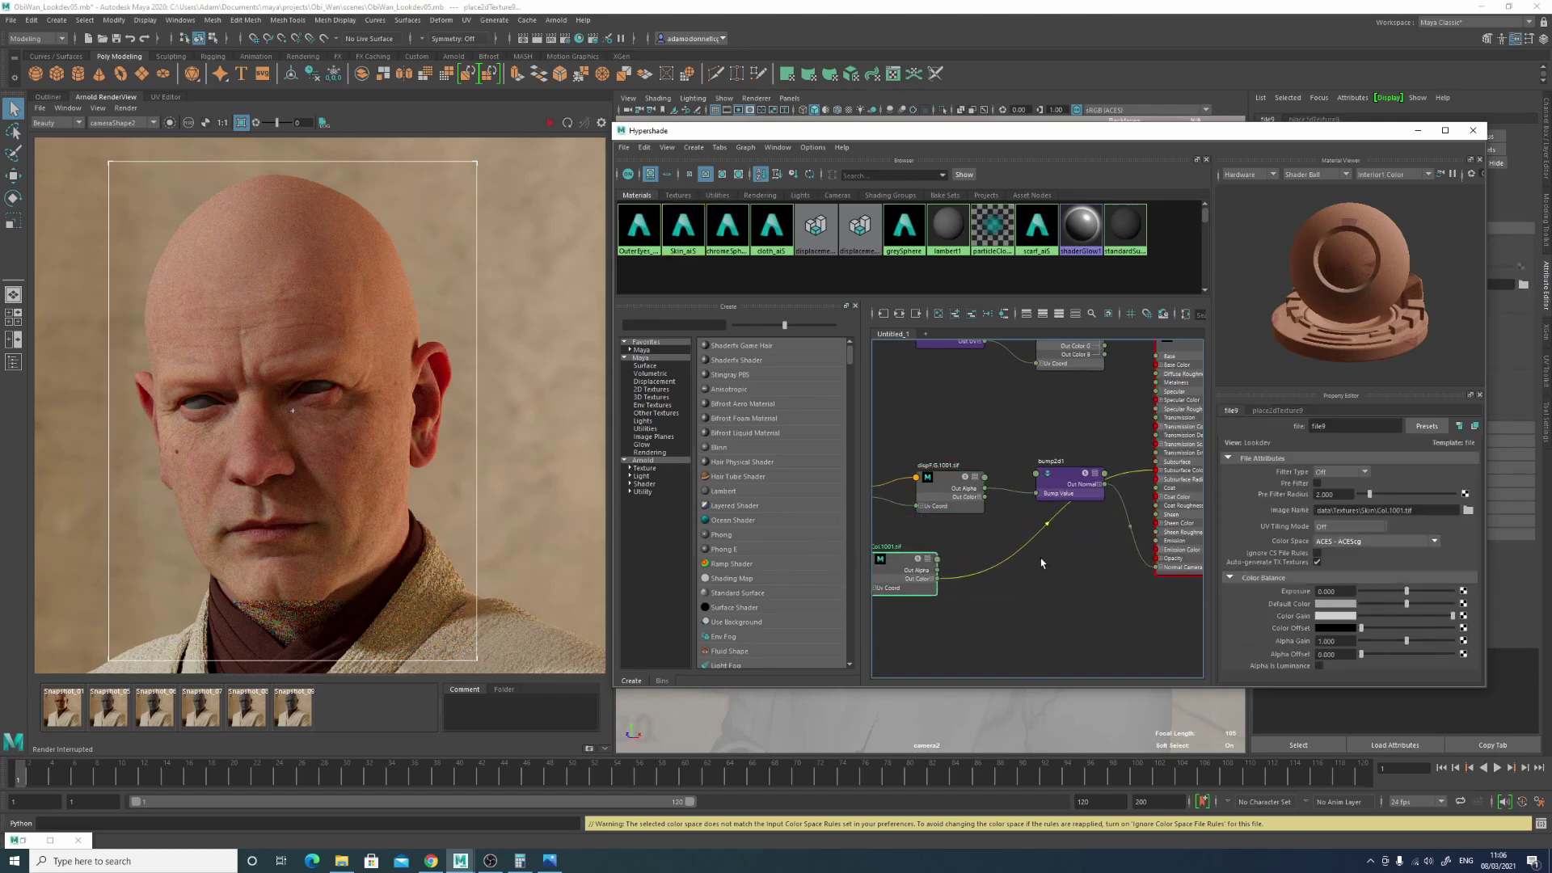
Step: Add an aiColorCorrect node and insert it between the Col.1001.tif texture and Skin_aiS's subsurface color
left_click(1043, 564)
key("Tab")
type("ai")
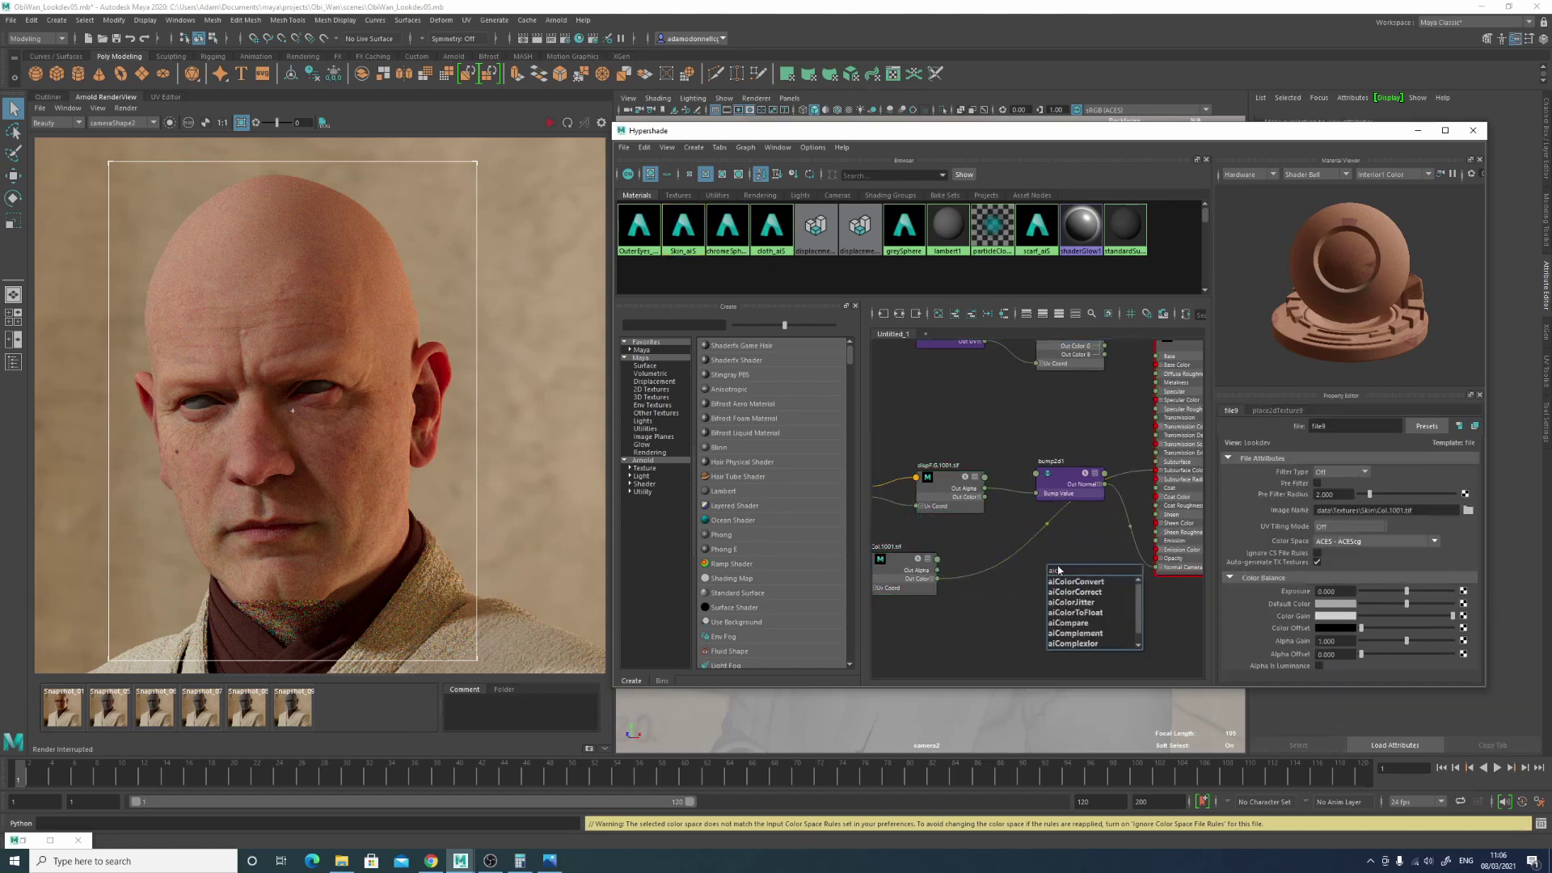
left_click(1075, 592)
left_click_drag(1038, 566, 983, 581, "shift")
left_click(1012, 556)
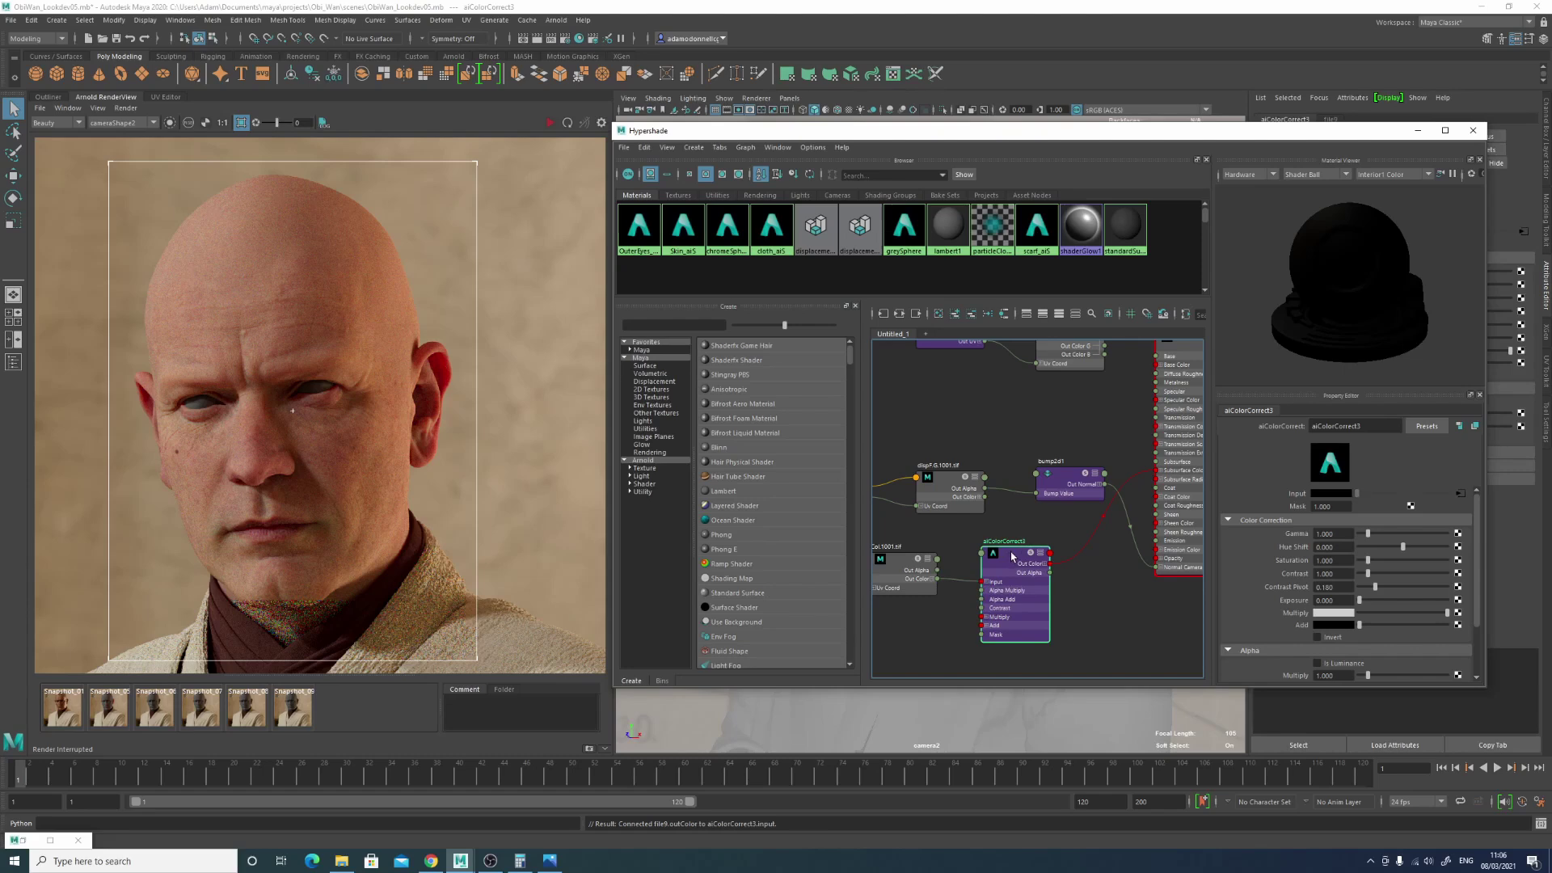
Step: Slightly lower the red channel of the aiColorCorrect node's multiply color
left_click(1332, 614)
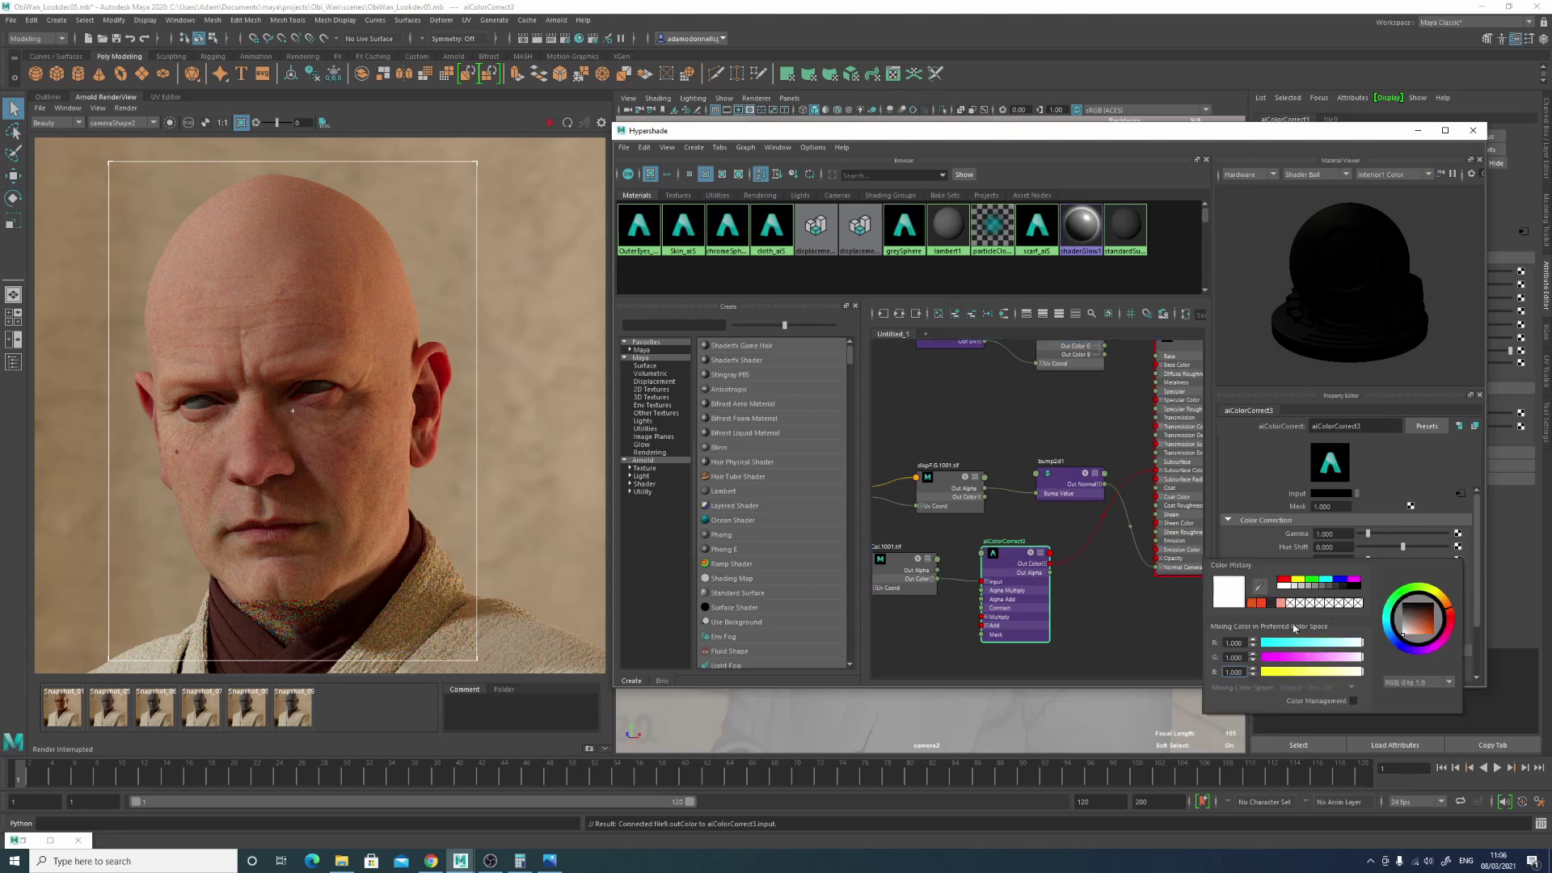
double_click(1237, 642)
type("1")
type("94")
key("Return")
left_click(1167, 630)
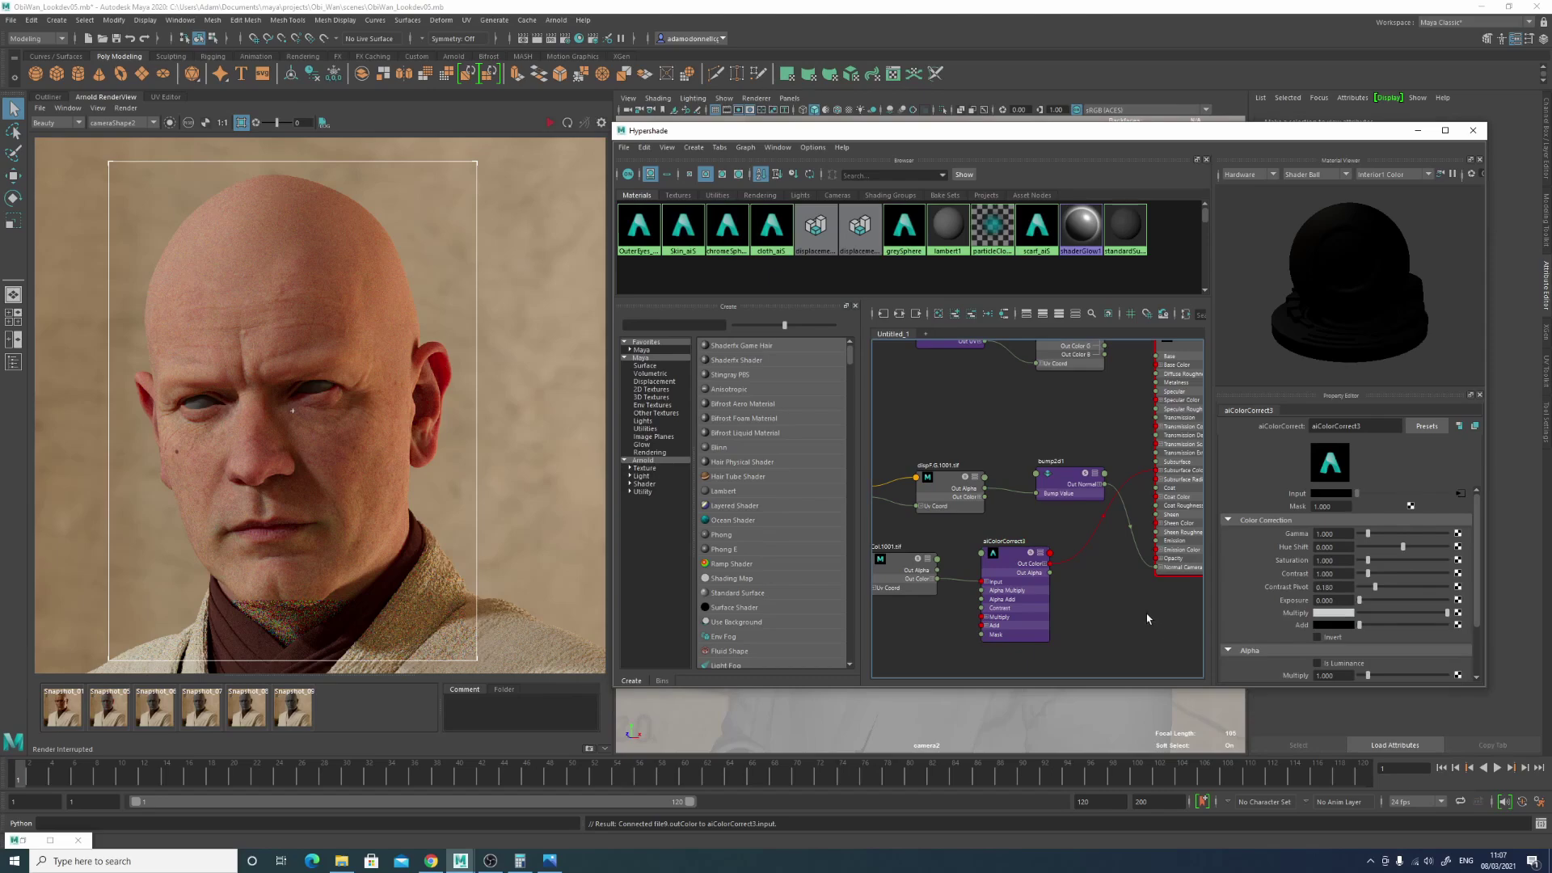
Step: Re-render the head with the color correction and compare its skin tone with the reference image in Photos
left_click(549, 122)
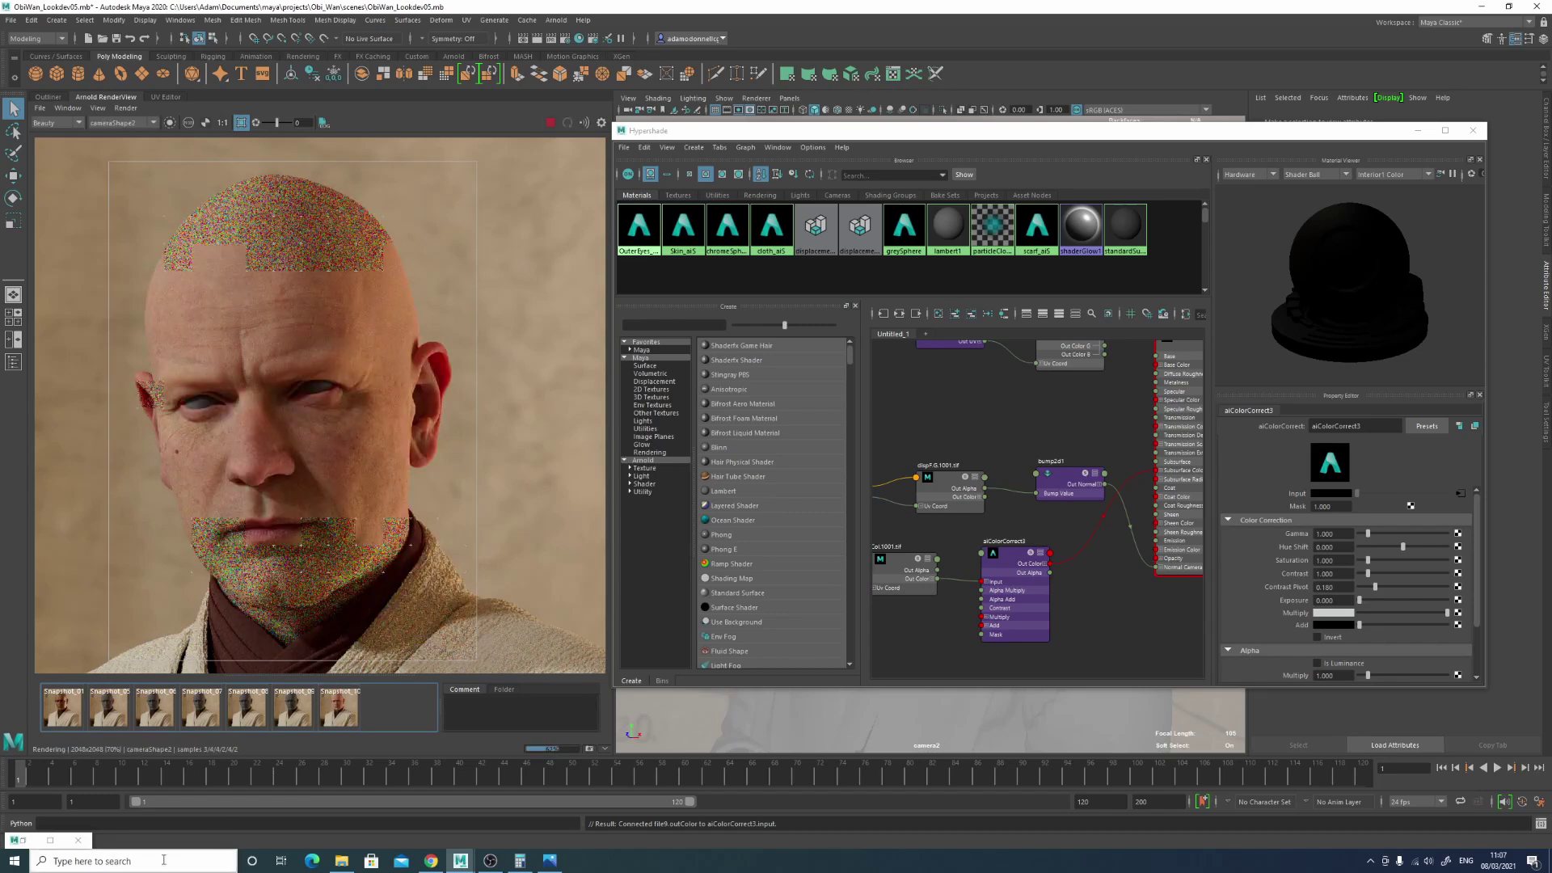
left_click(550, 860)
left_click(753, 244)
left_click_drag(697, 276, 748, 279)
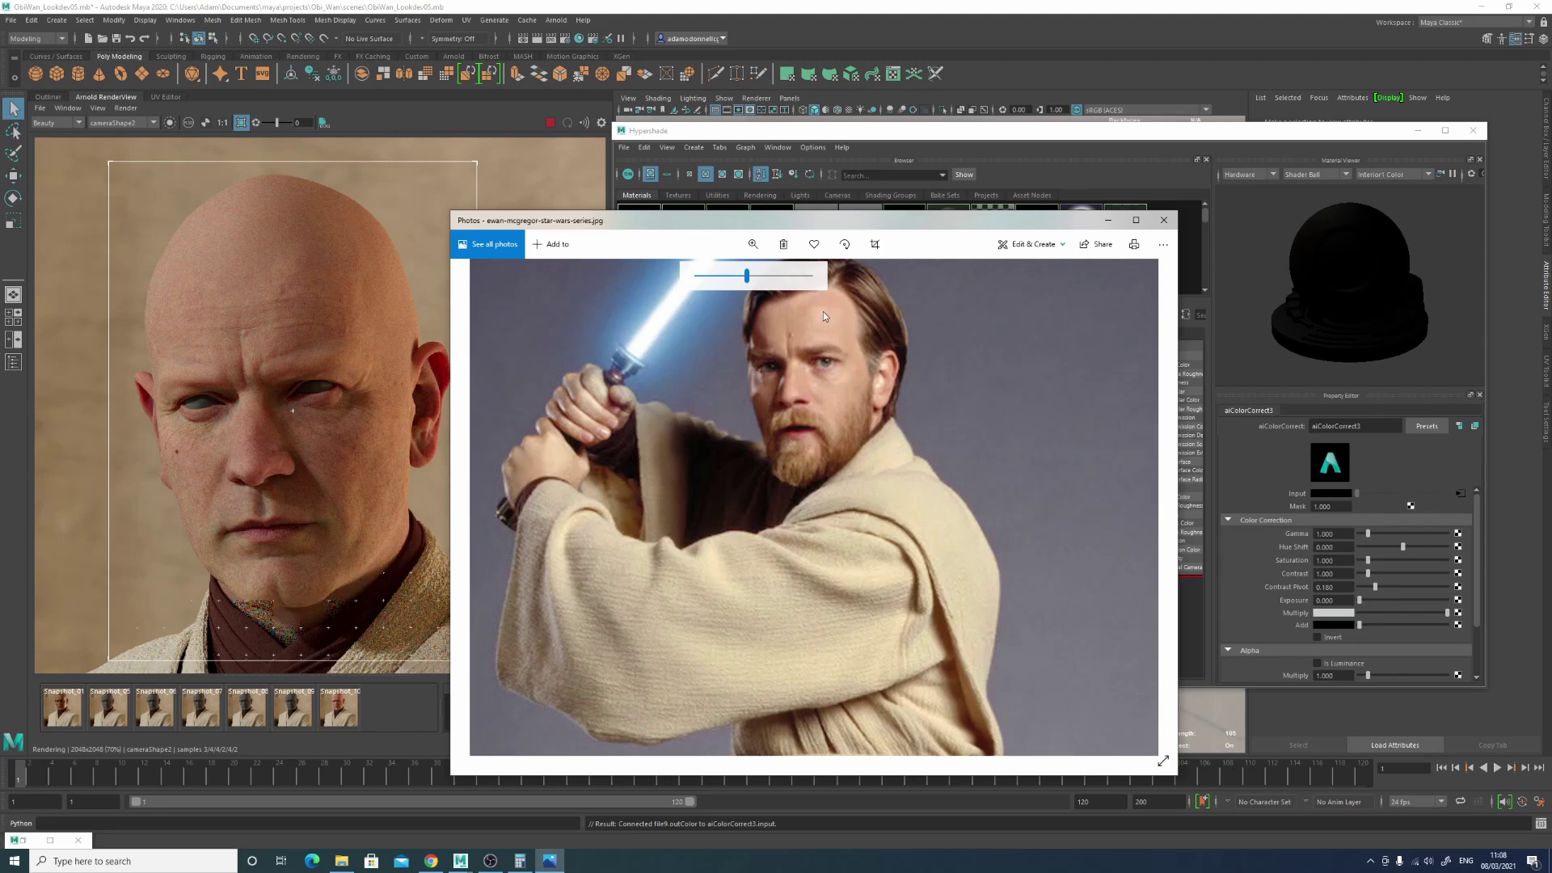
left_click(1105, 227)
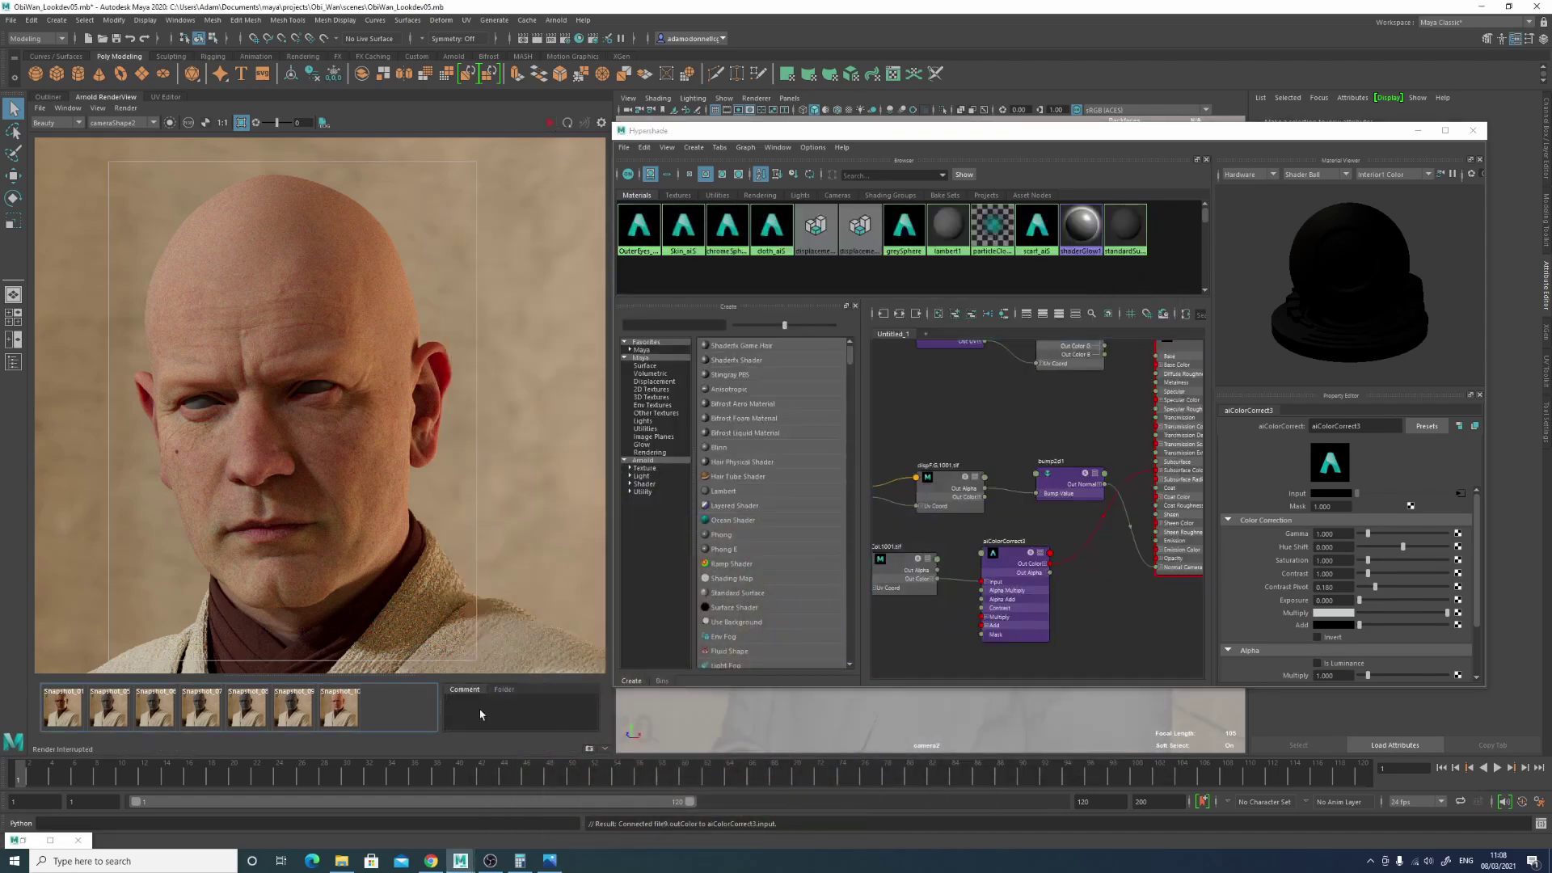
Step: Compare the color-corrected render with the seventh stored snapshot and store the corrected render as a new snapshot
left_click(340, 709)
left_click(346, 715)
left_click(346, 714)
left_click(346, 715)
left_click(346, 715)
left_click(346, 714)
left_click(346, 715)
left_click(346, 715)
left_click(346, 714)
left_click(346, 715)
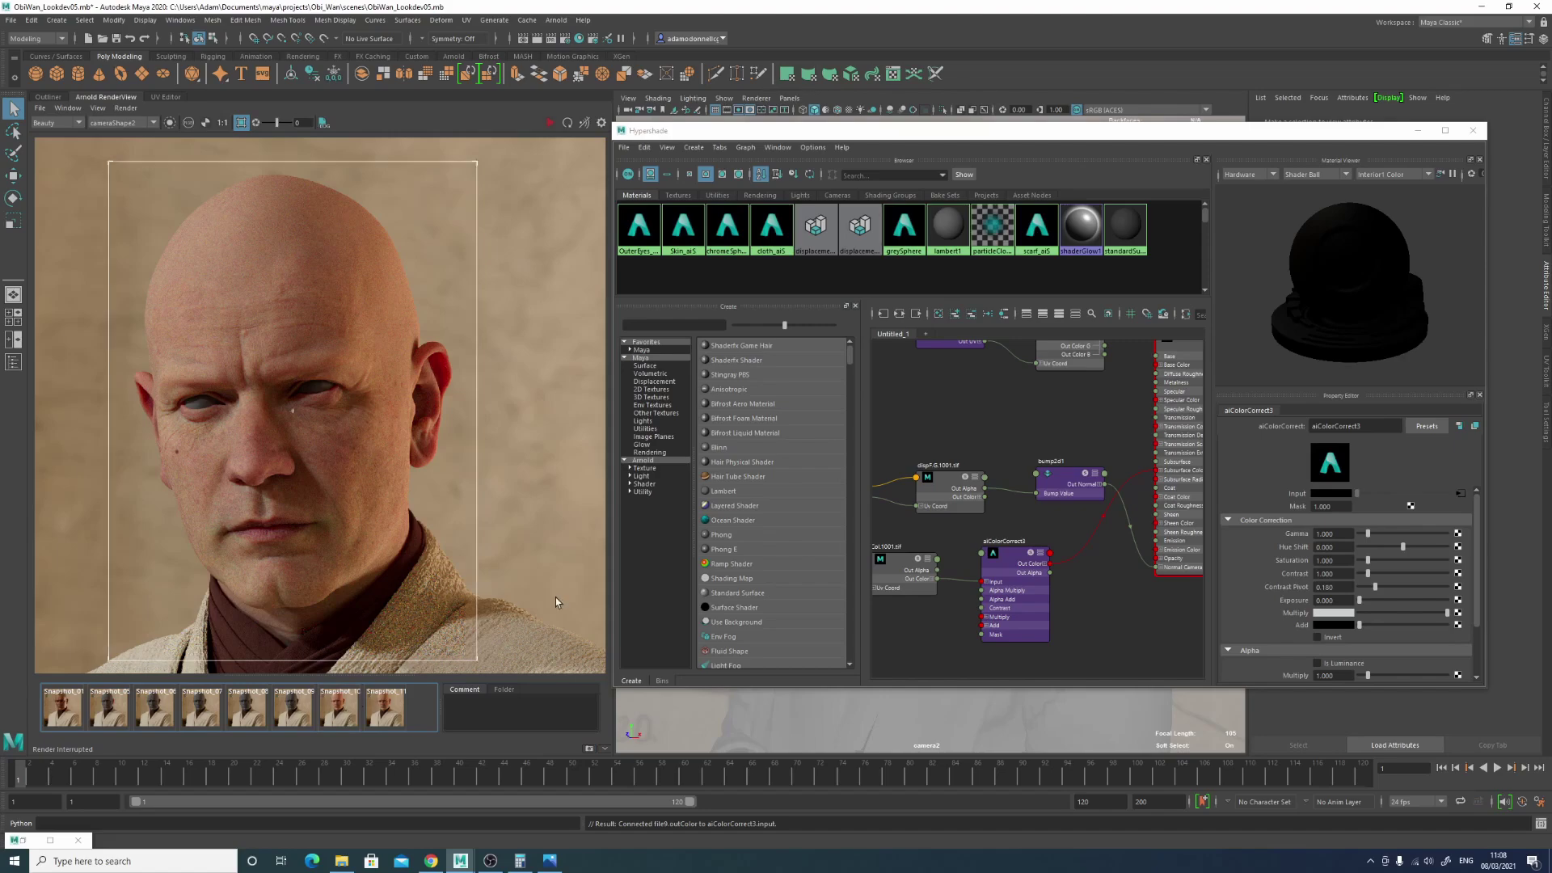
scroll(1107, 410, "up", 2)
scroll(1107, 410, "down", 2)
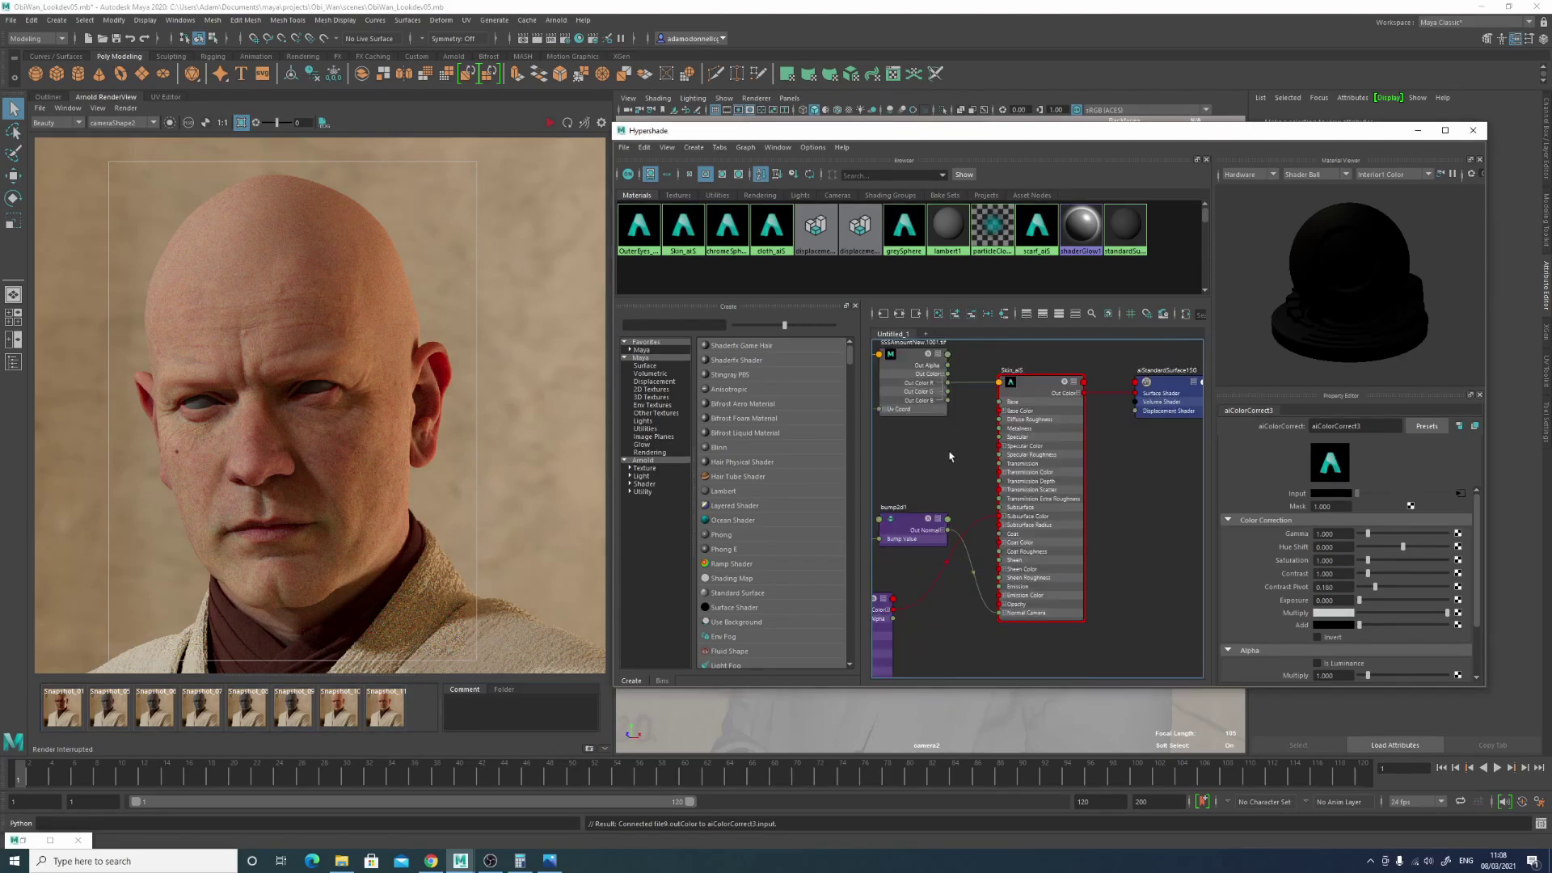
Step: Set the specular weight of the Skin_aiS shader to 1
left_click(1039, 383)
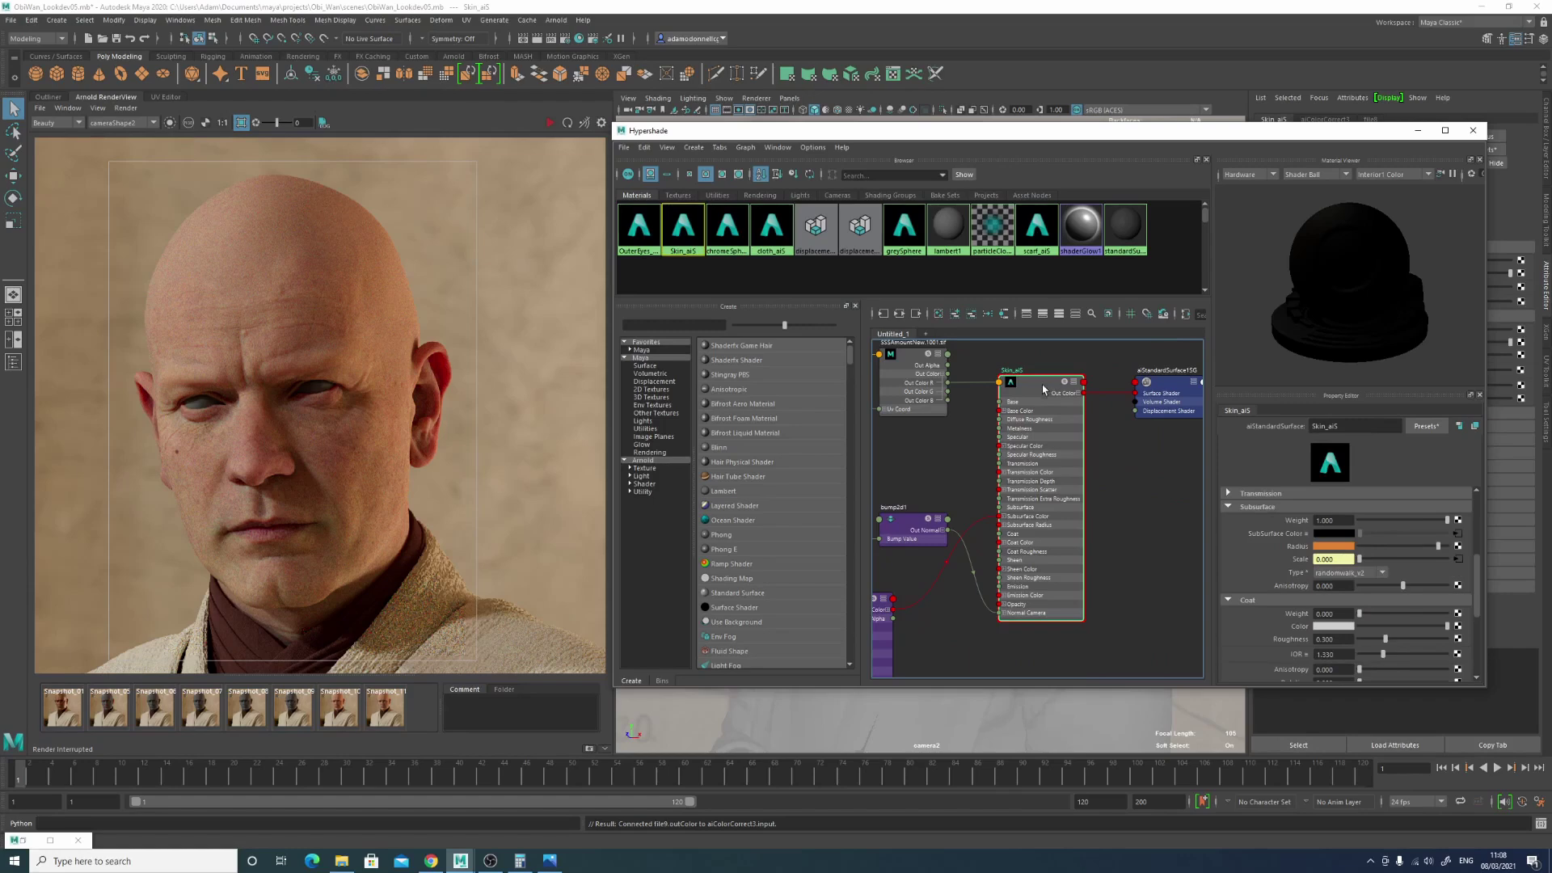
left_click_drag(1480, 579, 1476, 544)
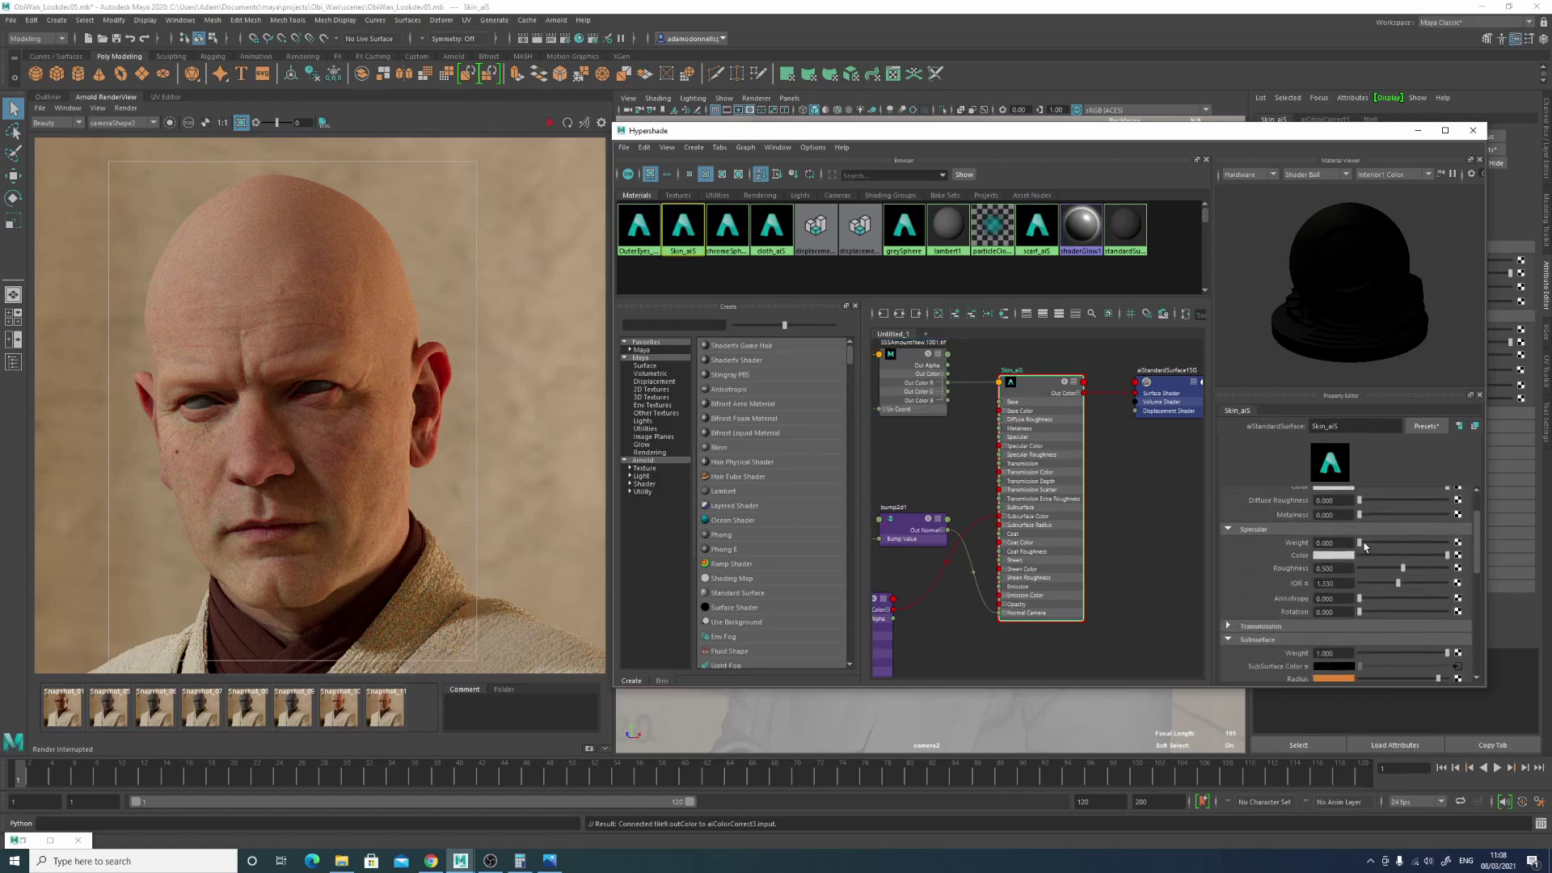
left_click_drag(1363, 543, 1460, 558)
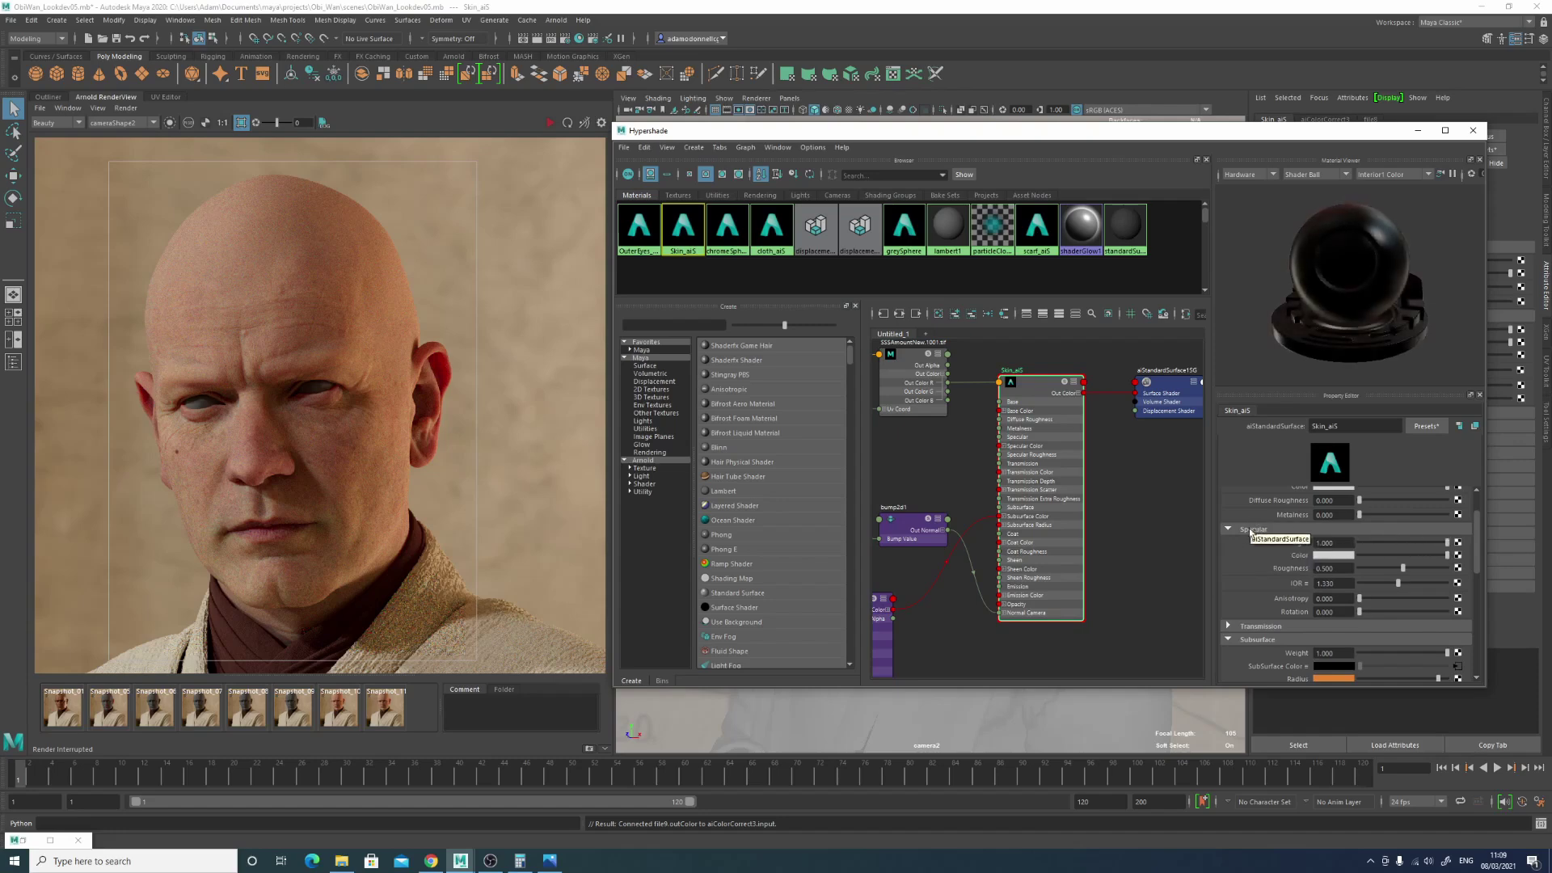
Step: Add coat and specular to the active AOVs in the render settings
left_click(565, 38)
left_click(840, 308)
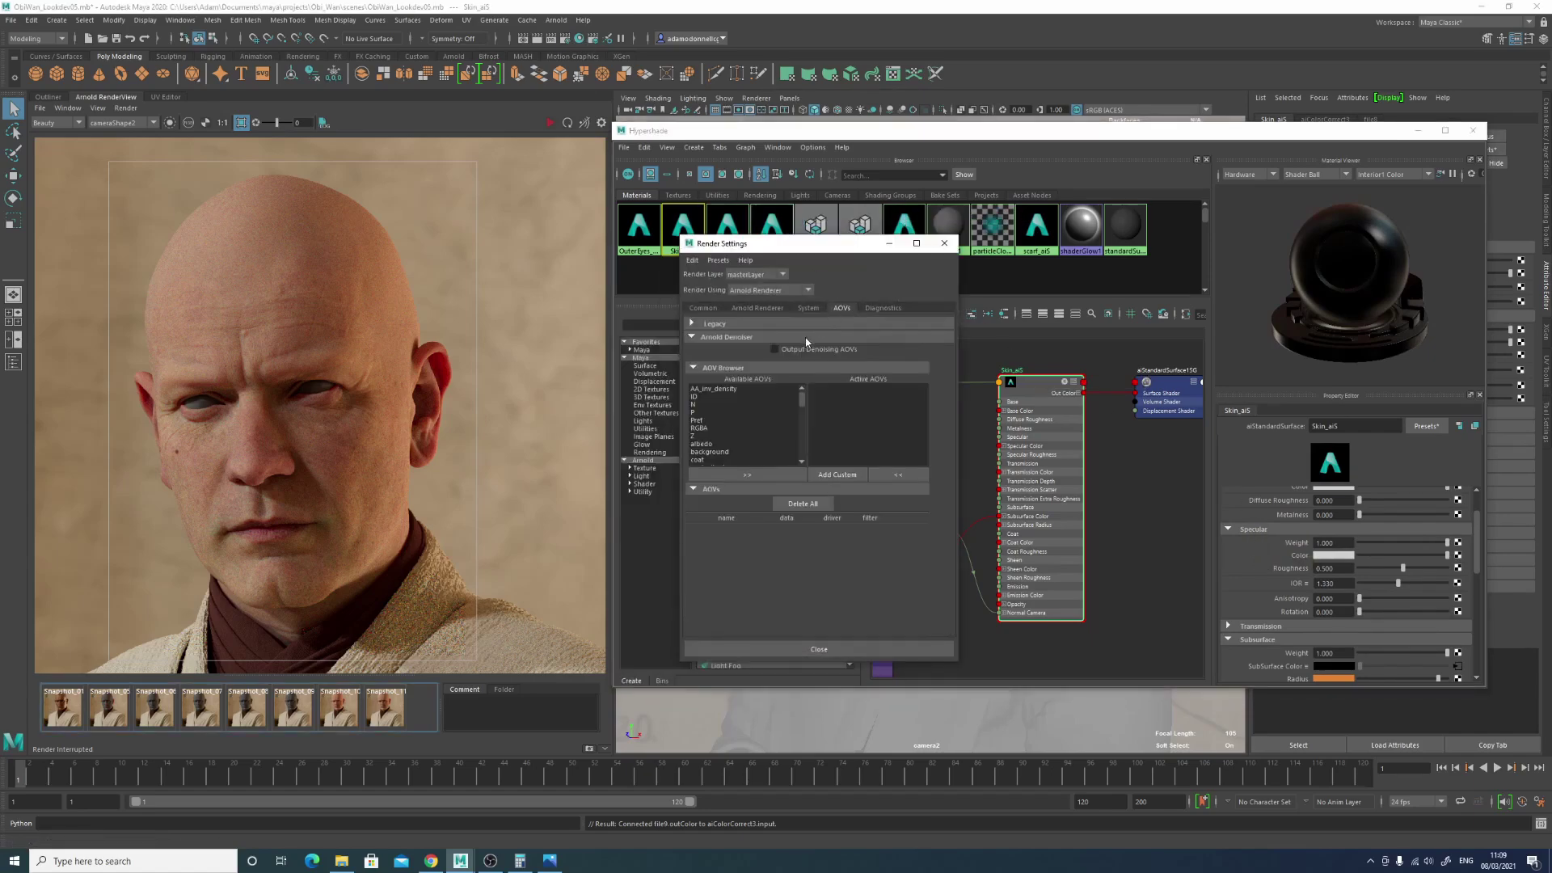
scroll(732, 429, "down", 2)
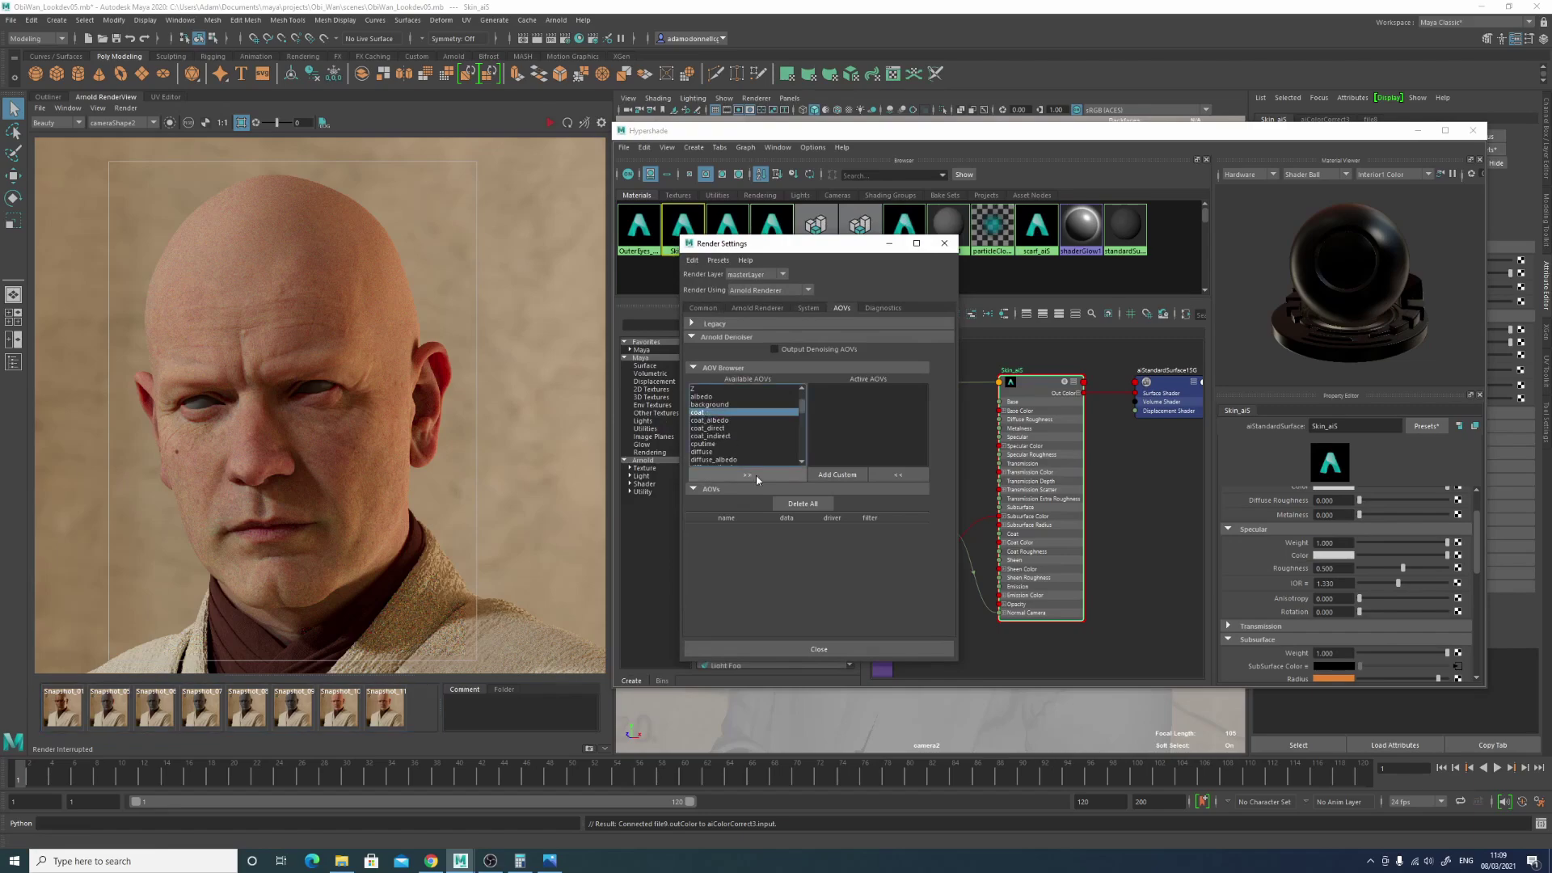
double_click(737, 414)
scroll(734, 436, "down", 3)
left_click(723, 420)
left_click(749, 471)
left_click(889, 243)
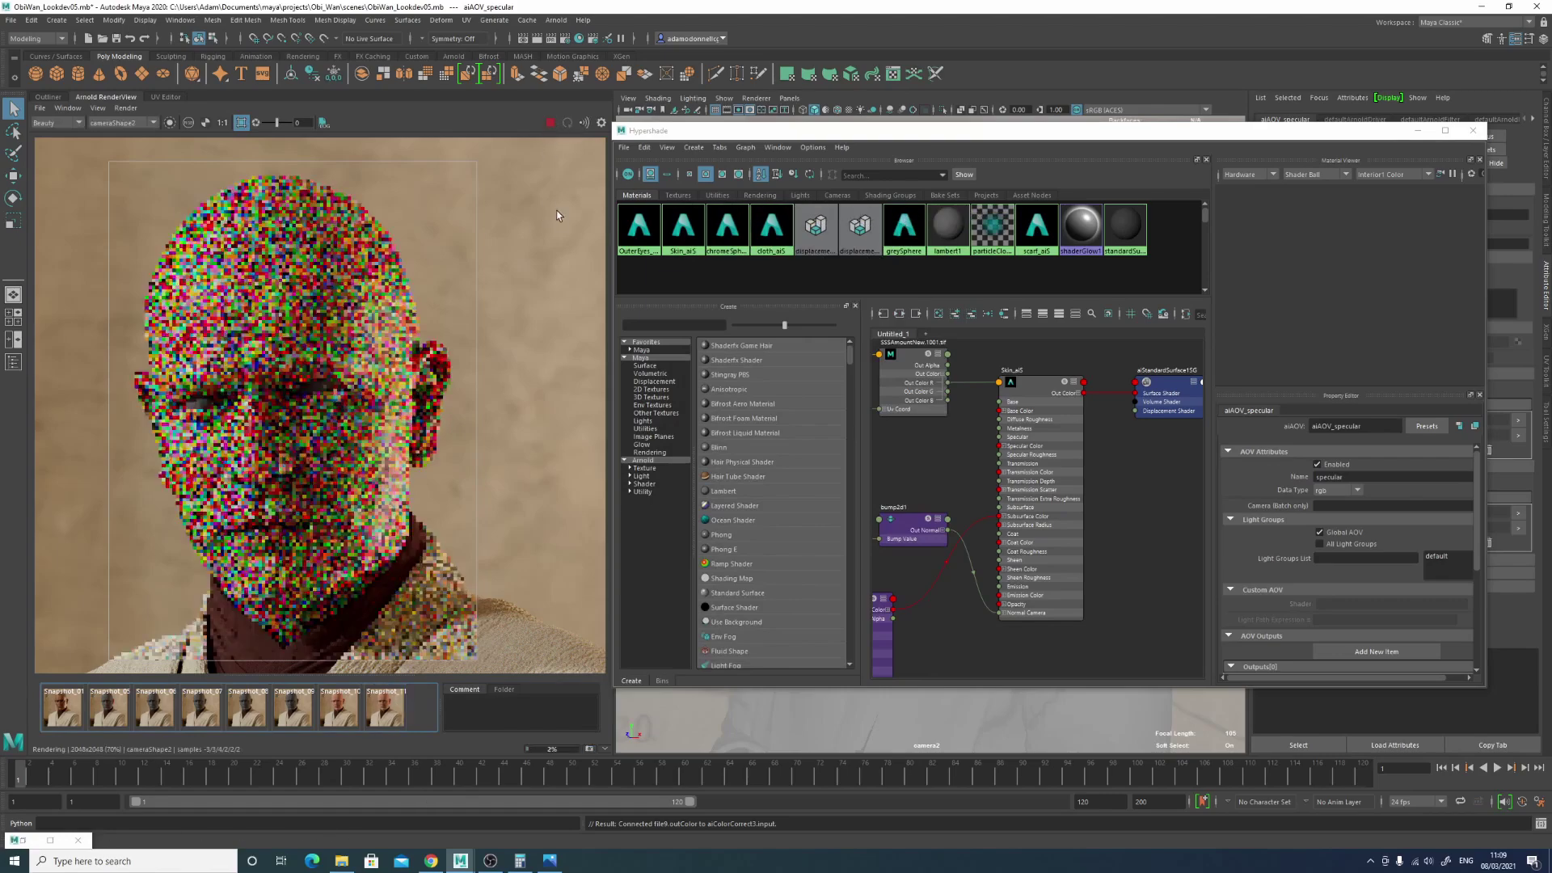
Step: Re-render the head with specular enabled and compare it with the eighth stored snapshot
left_click(394, 709)
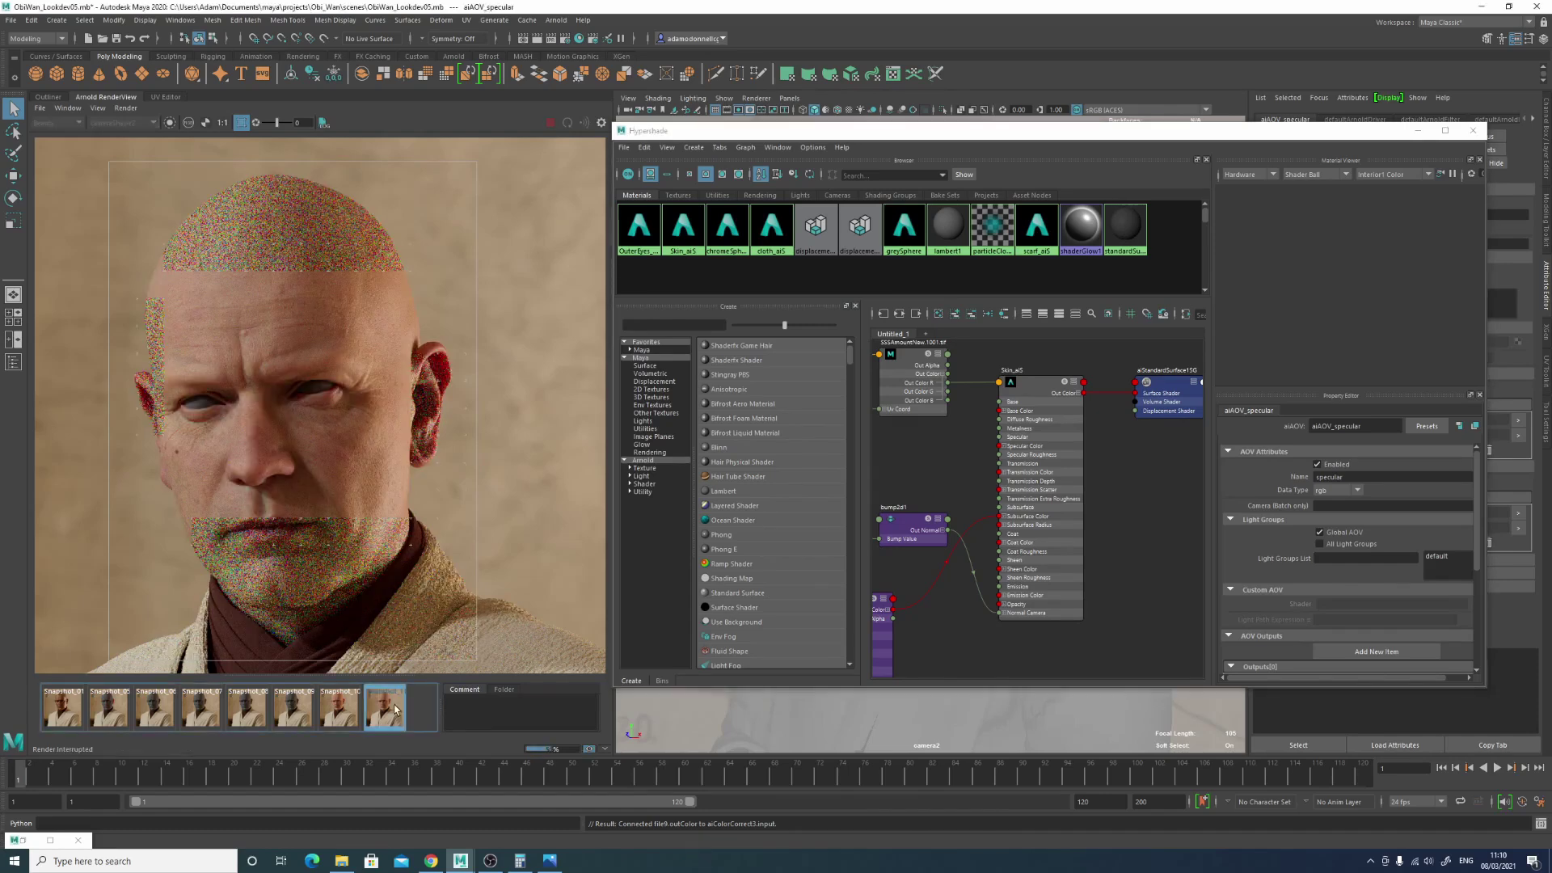
left_click(395, 709)
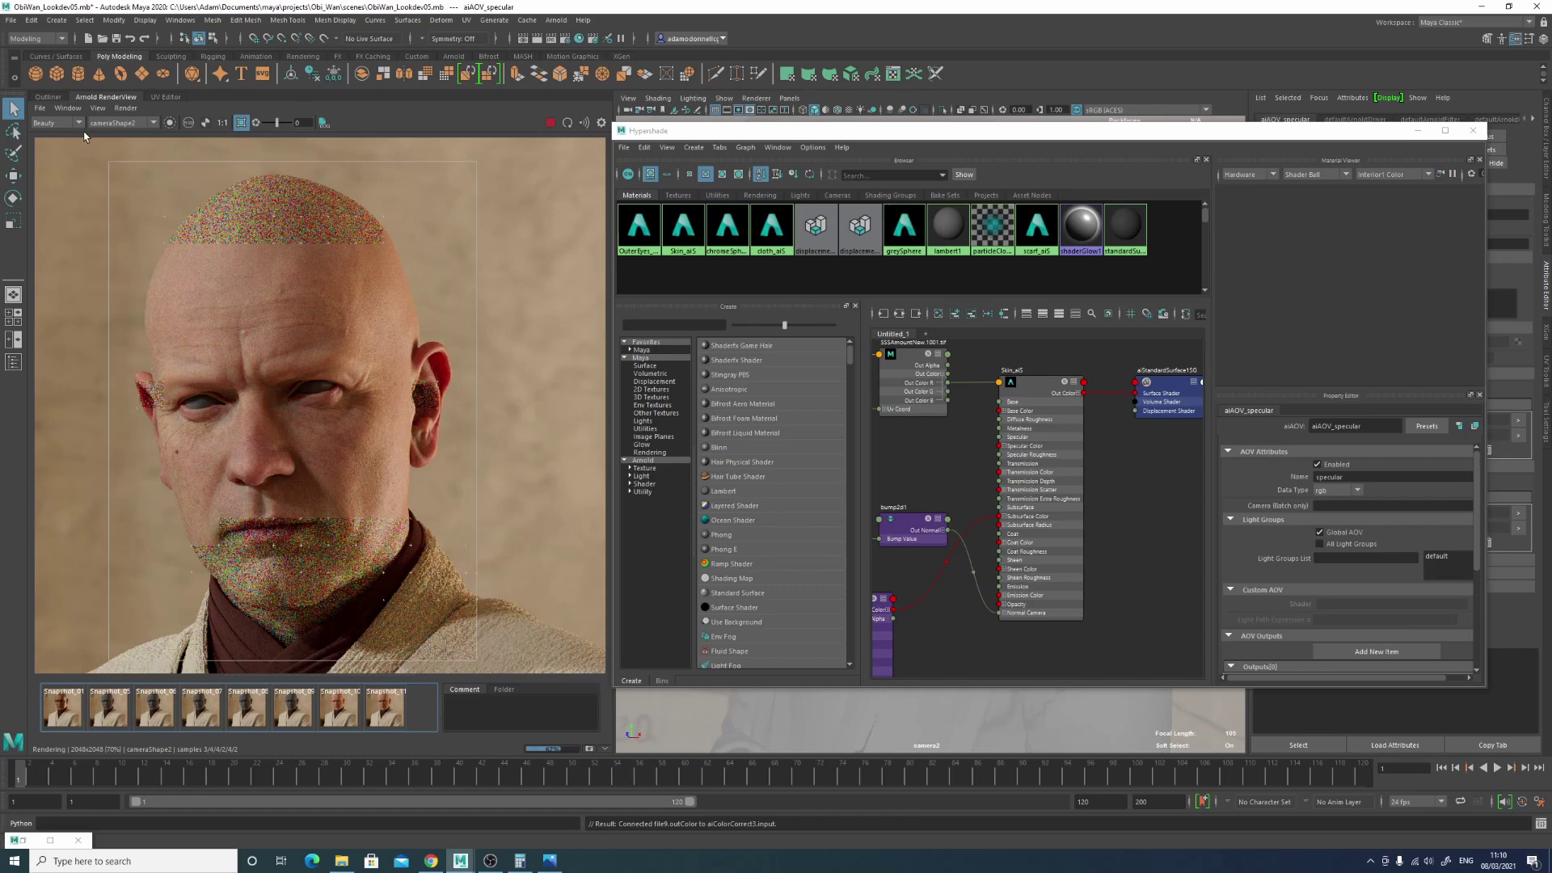
Step: Examine the specular and coat AOVs of the head render, then return to the beauty view
left_click(66, 149)
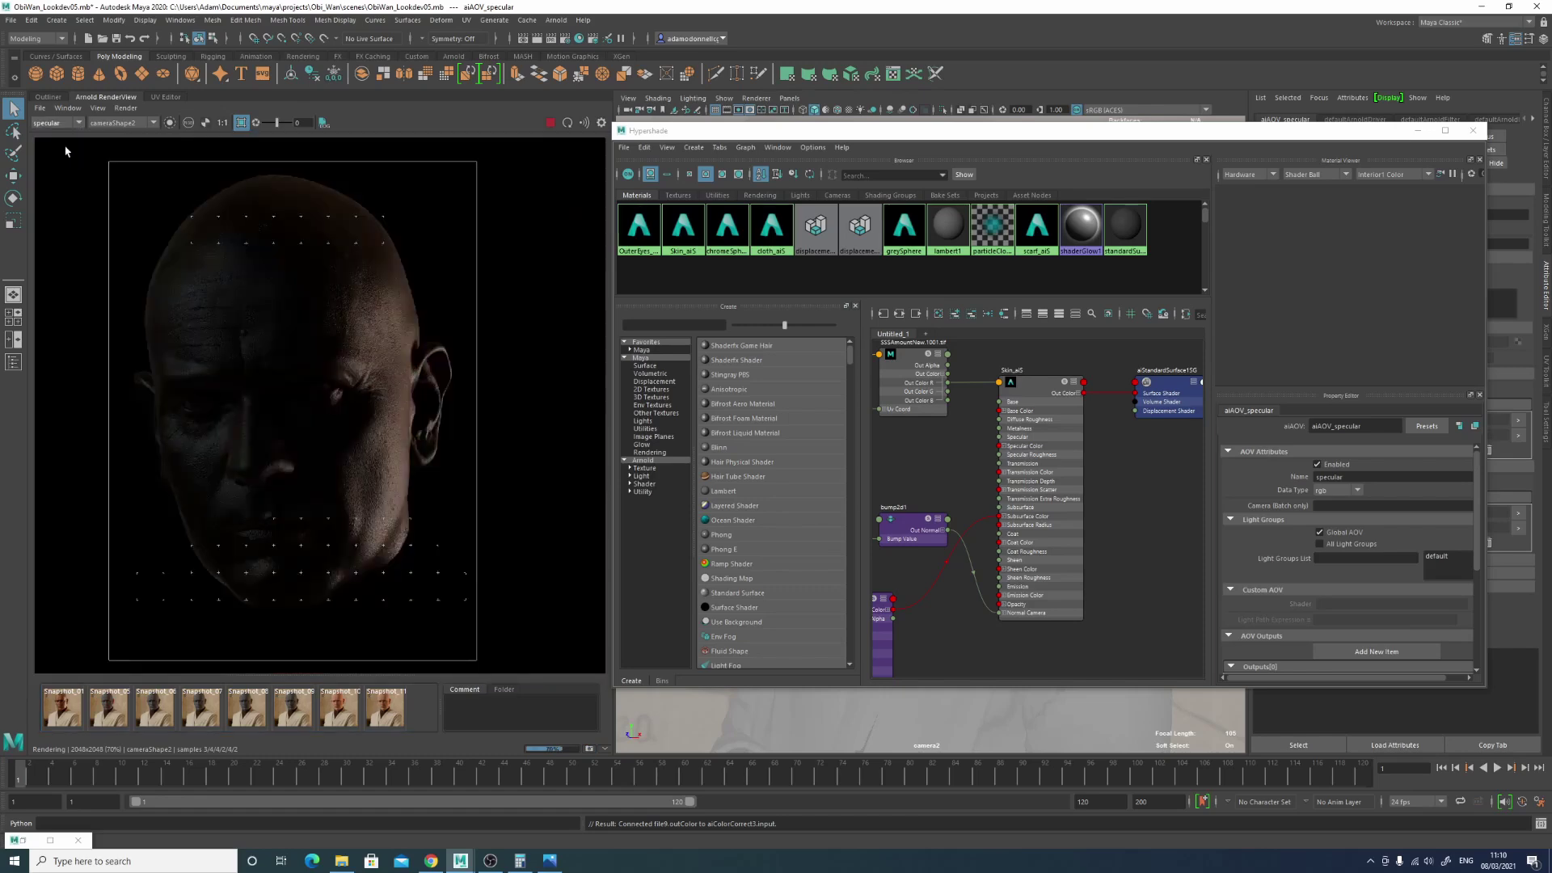
left_click(60, 122)
left_click(57, 138)
left_click(72, 122)
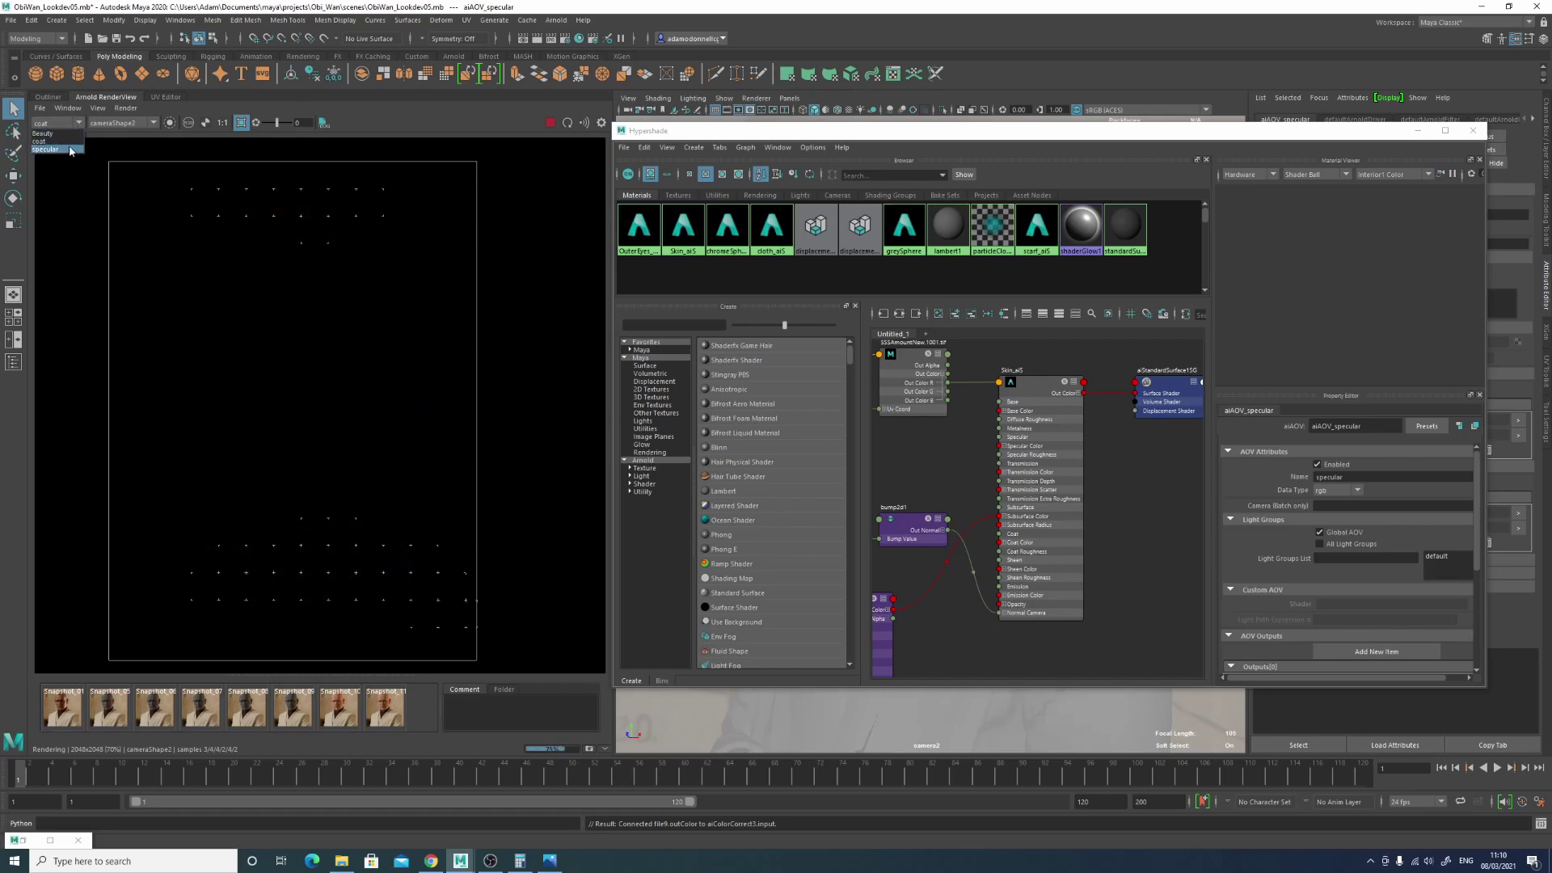
left_click(68, 149)
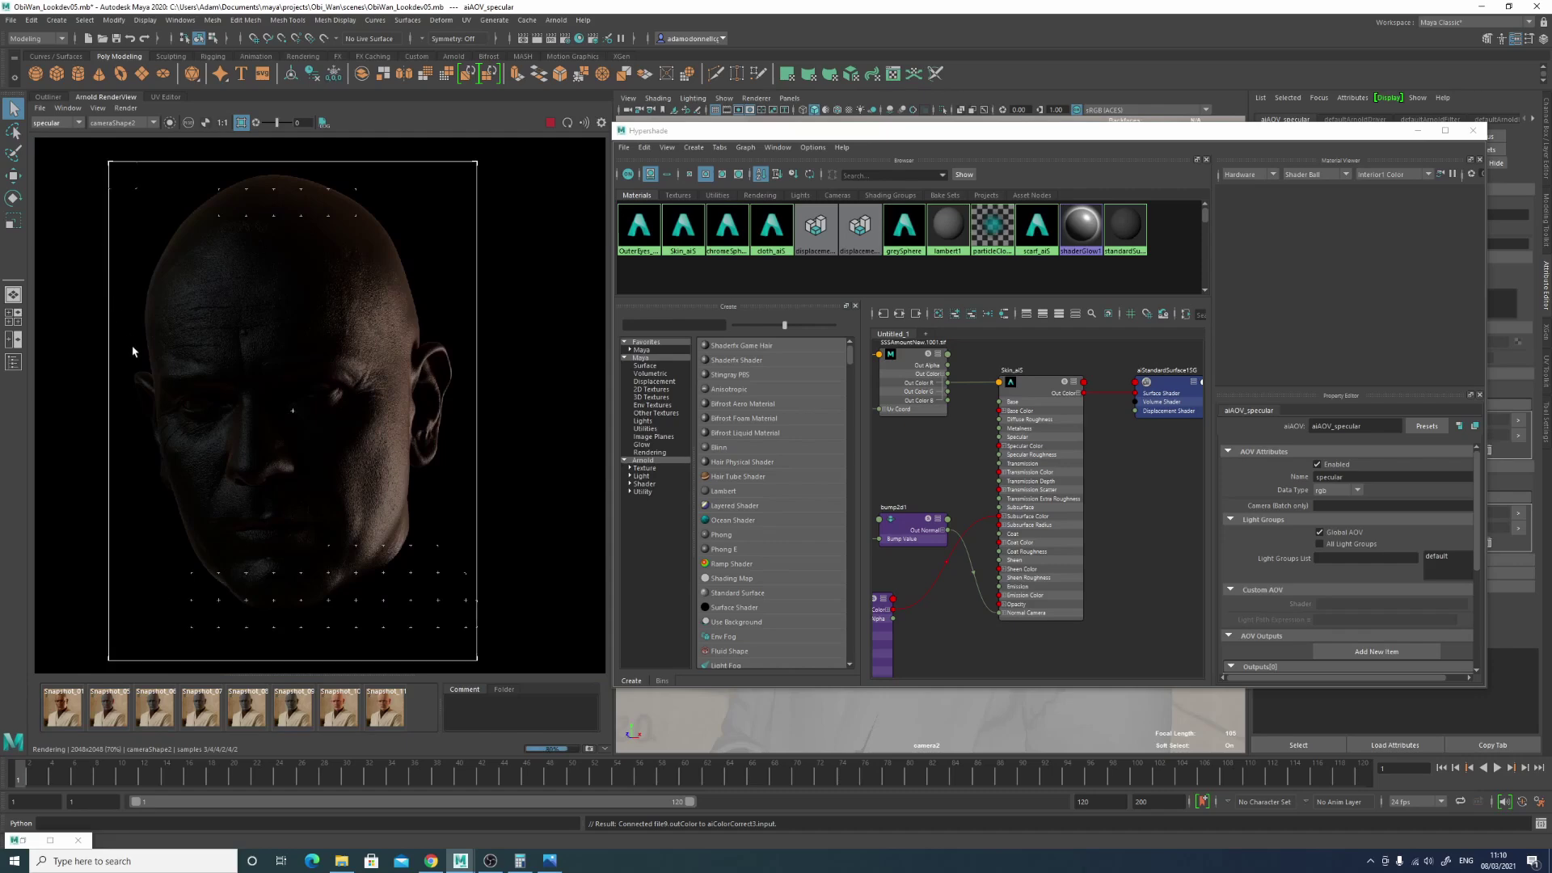
left_click(60, 123)
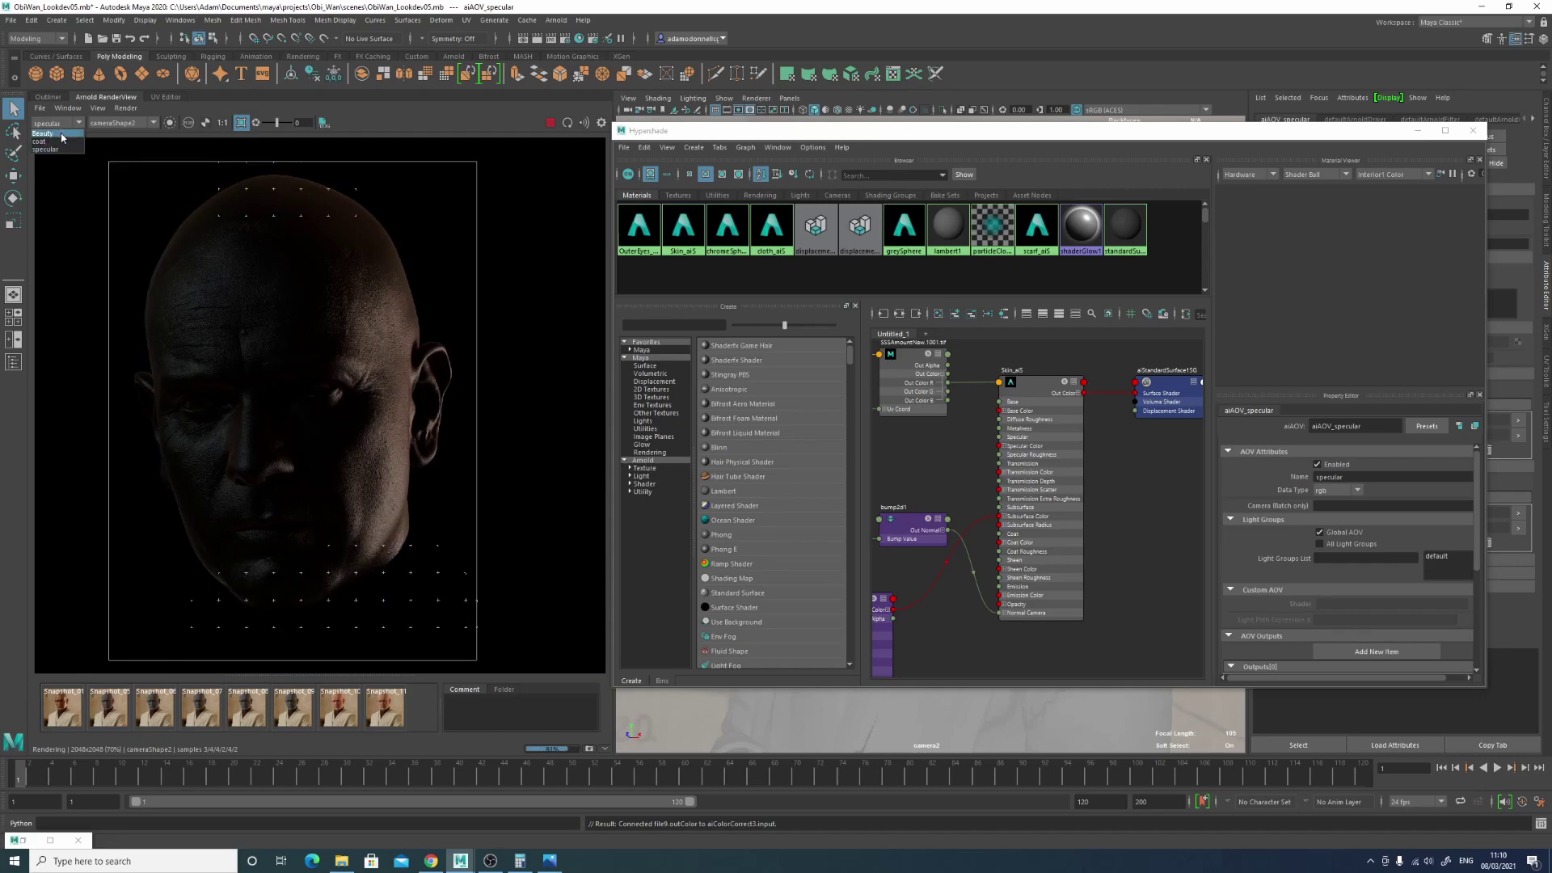
left_click(62, 134)
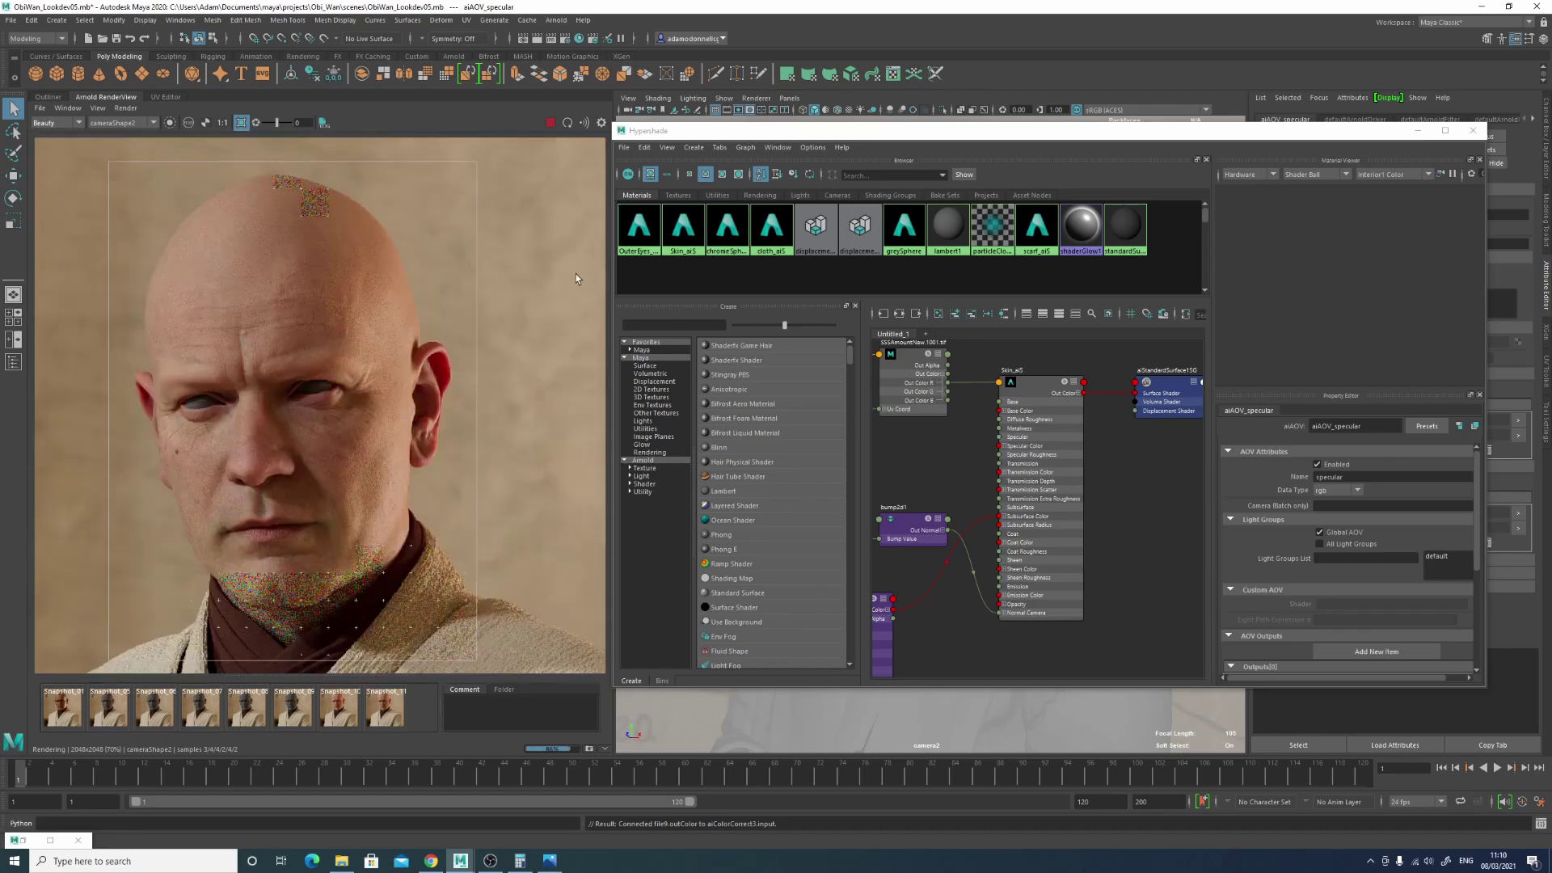
Step: Stop the render and set the specular IOR of the Skin_aiS shader to 1.45 and its specular roughness to 0.42
left_click(1039, 385)
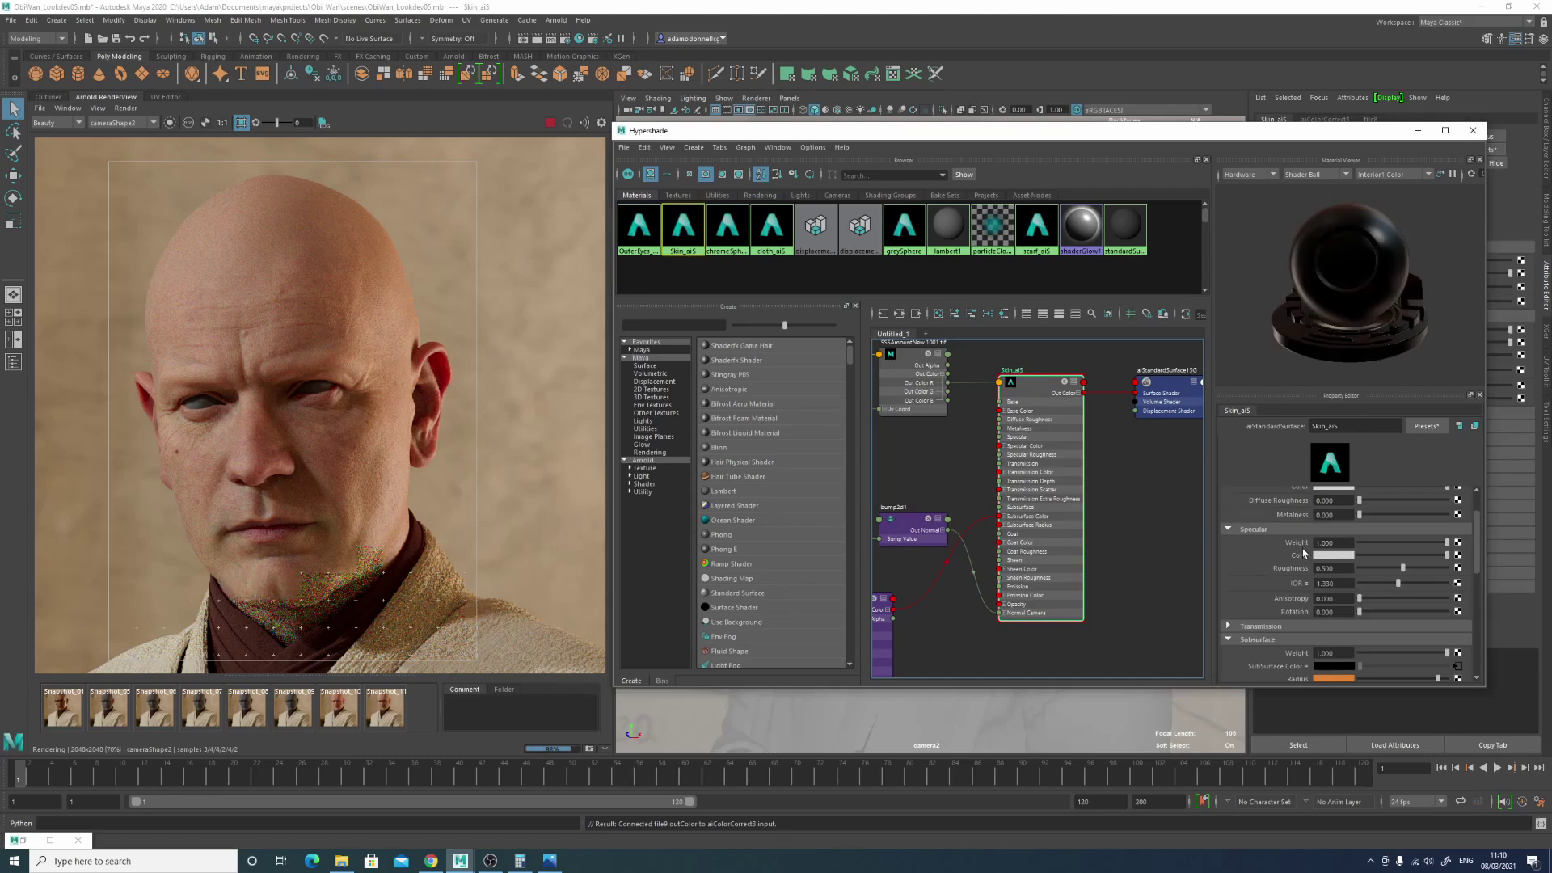
left_click(548, 126)
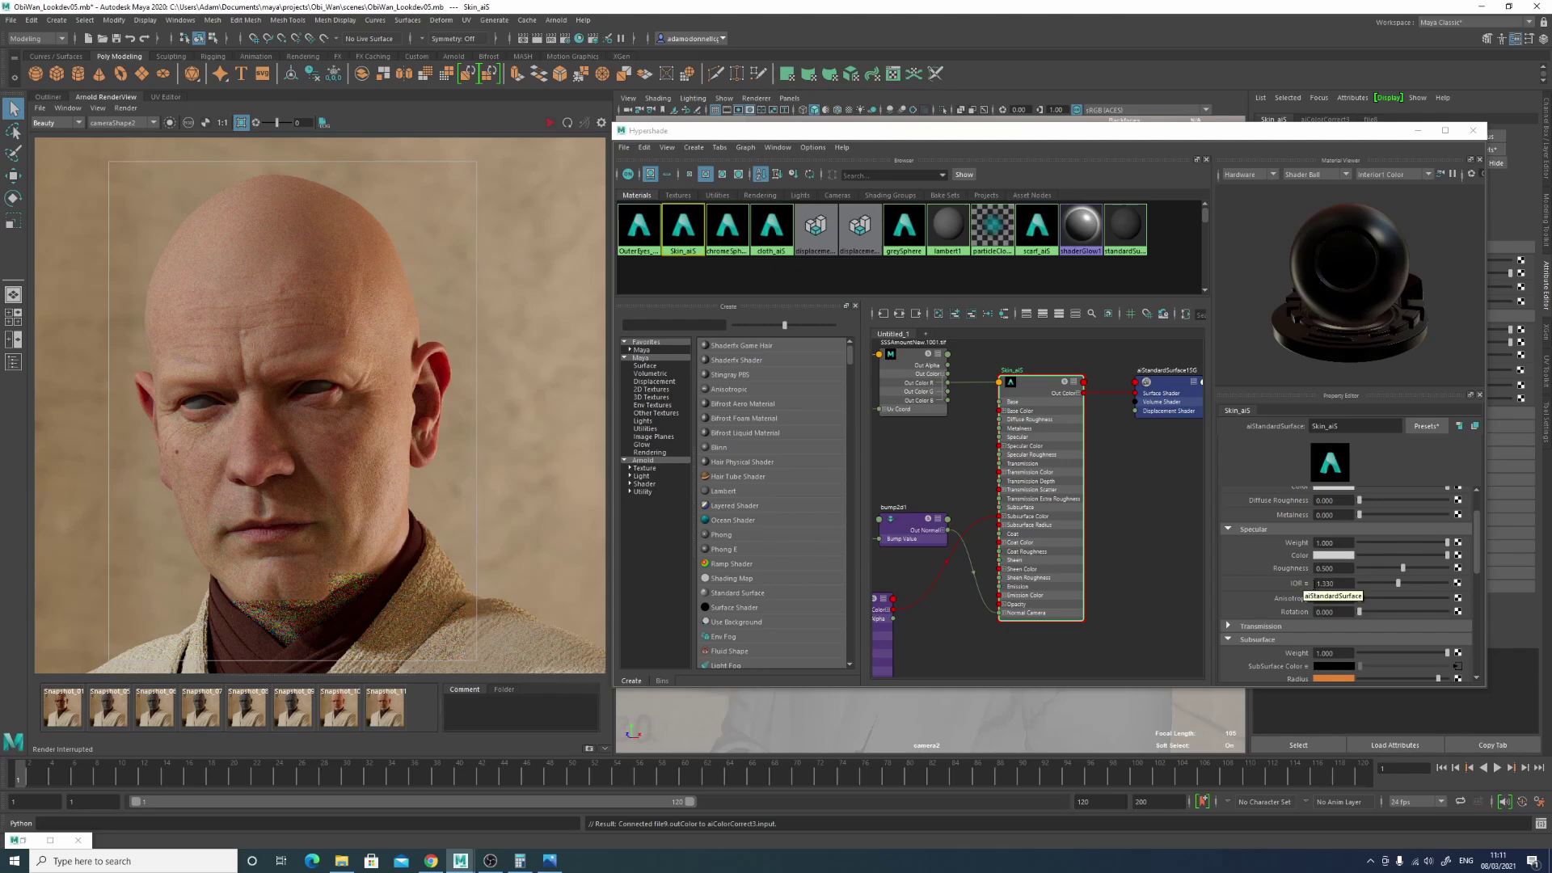
left_click(1320, 582)
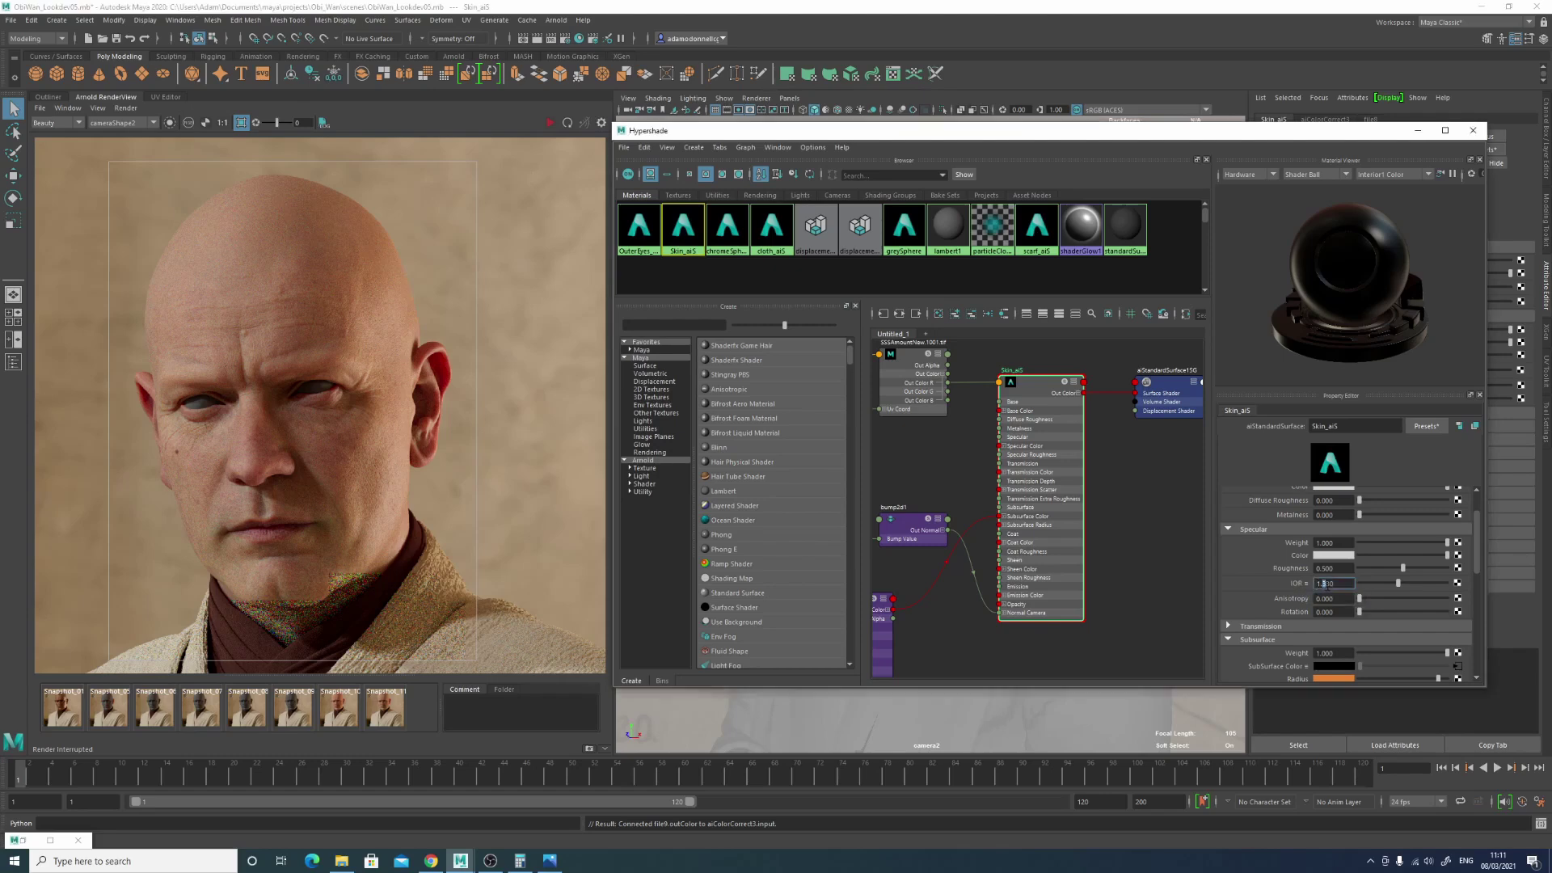
key("shift+Home")
left_click(1323, 583)
left_click(1333, 569)
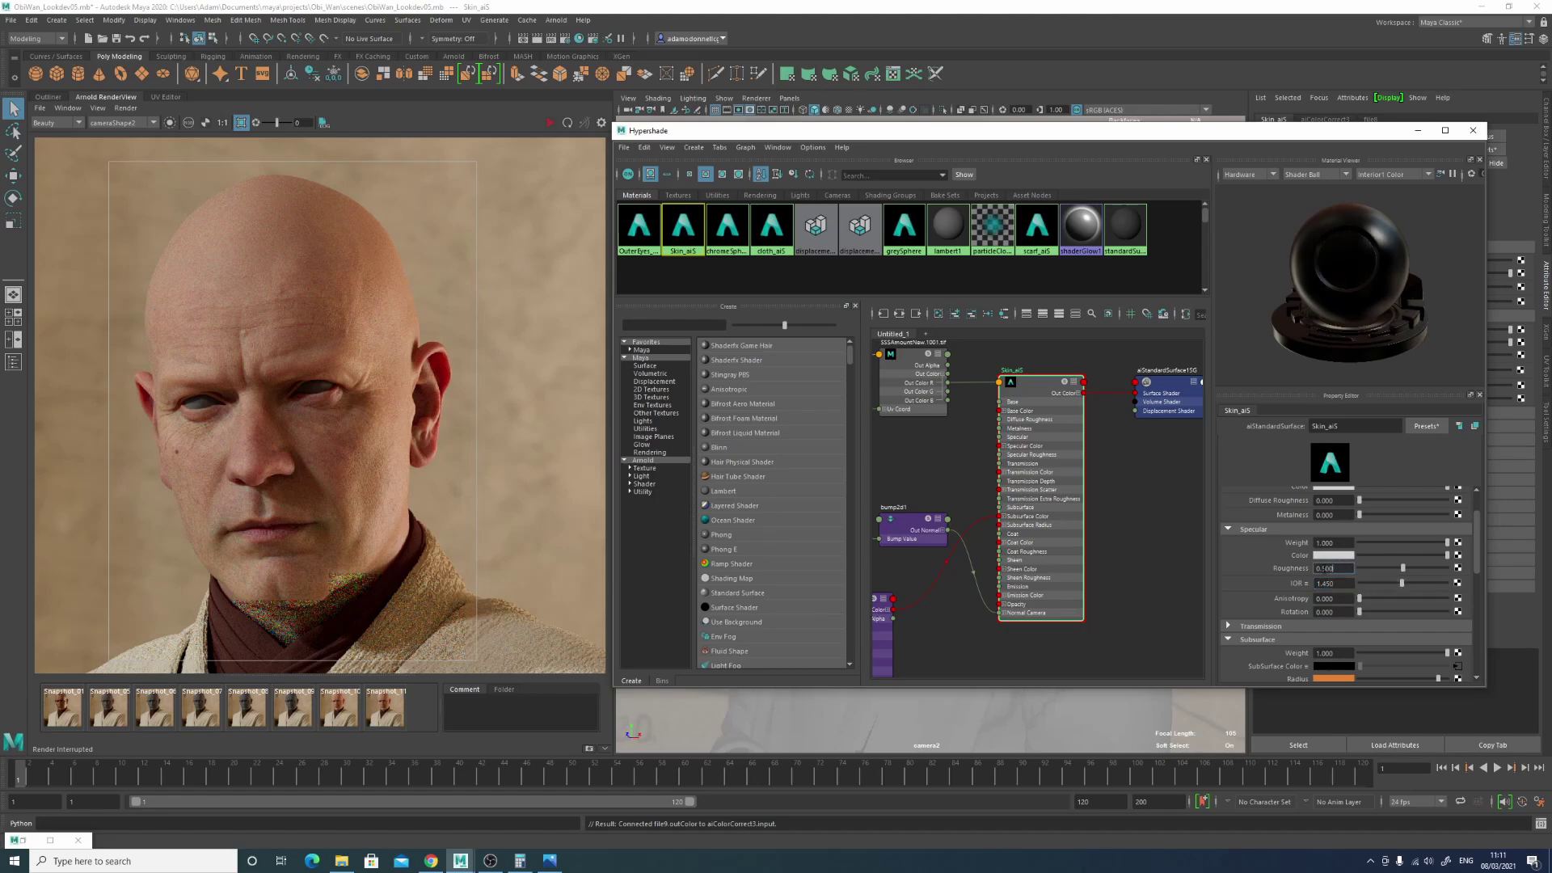
left_click_drag(1325, 569, 1334, 570)
type("42")
key("Tab")
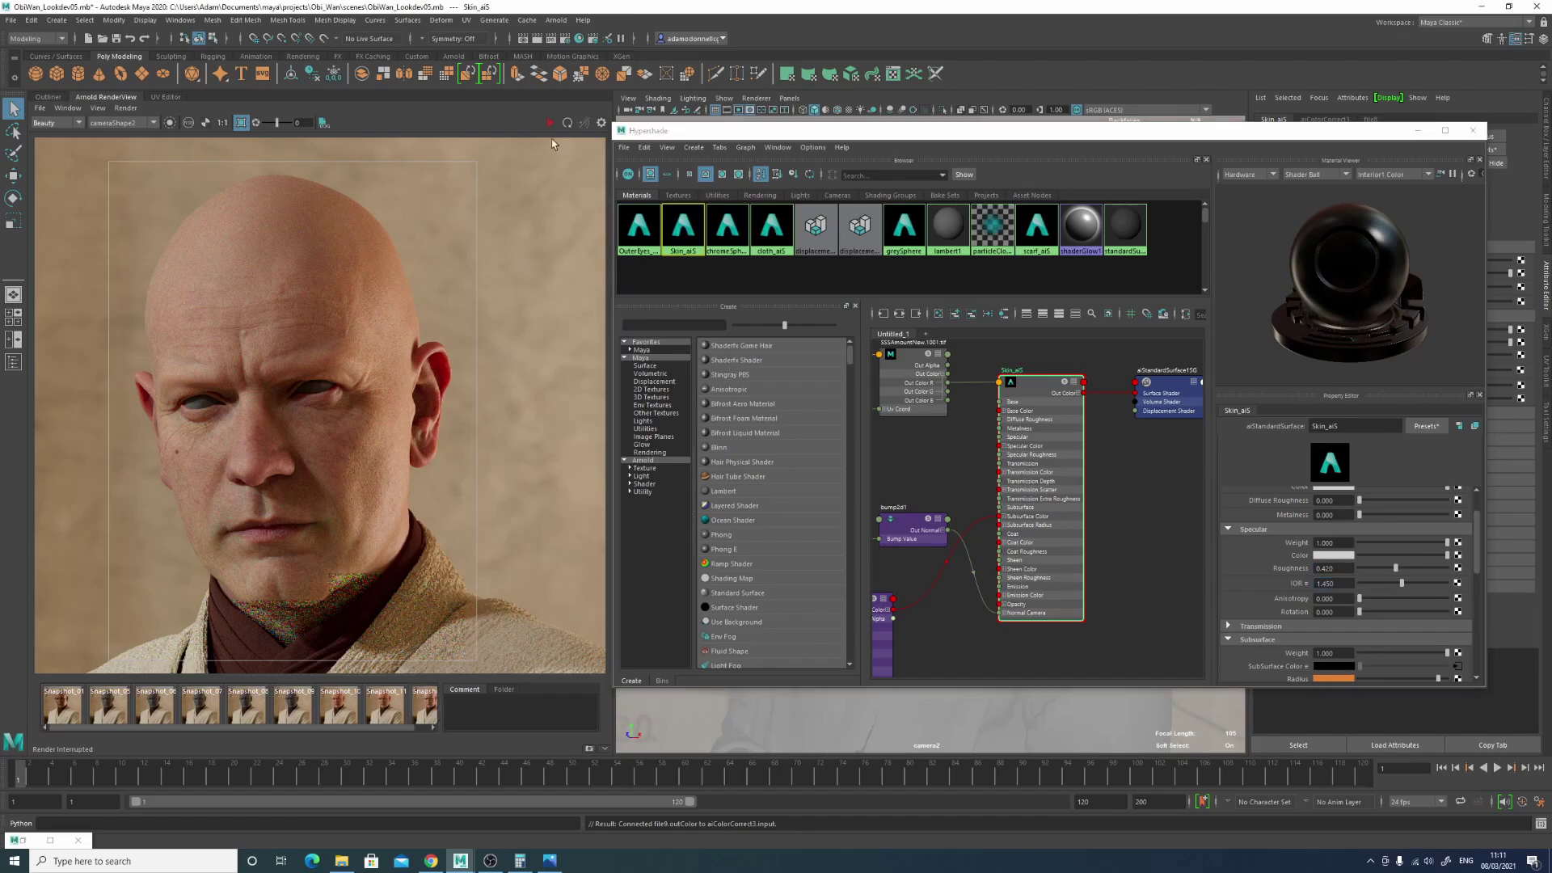
Step: Re-render the head and inspect the effect of the lower roughness in the specular AOV, then return to beauty
left_click(568, 123)
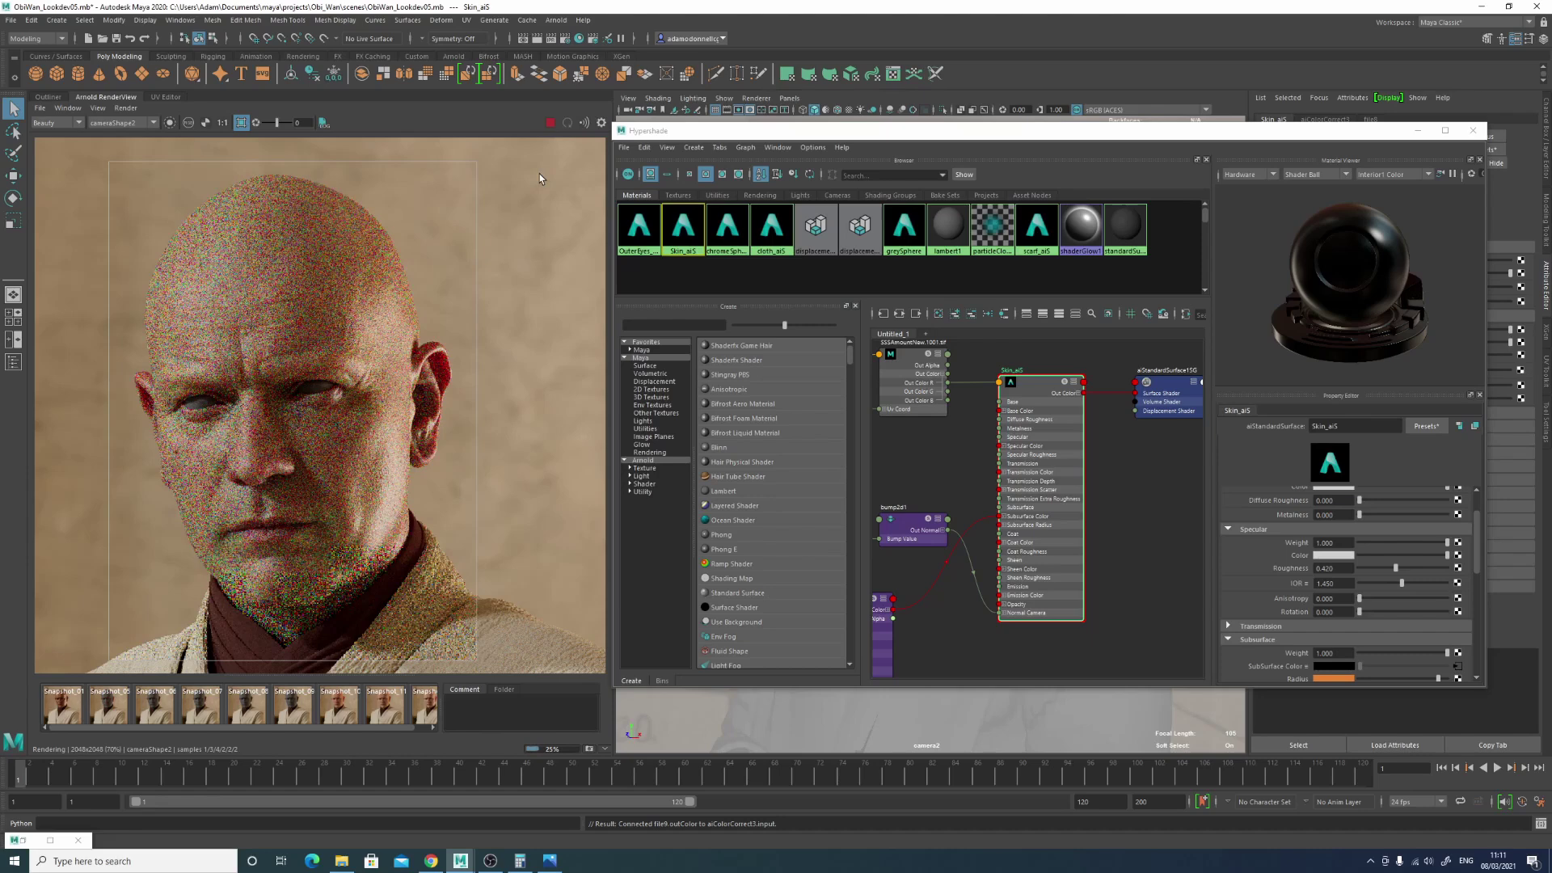
left_click(44, 123)
left_click(60, 149)
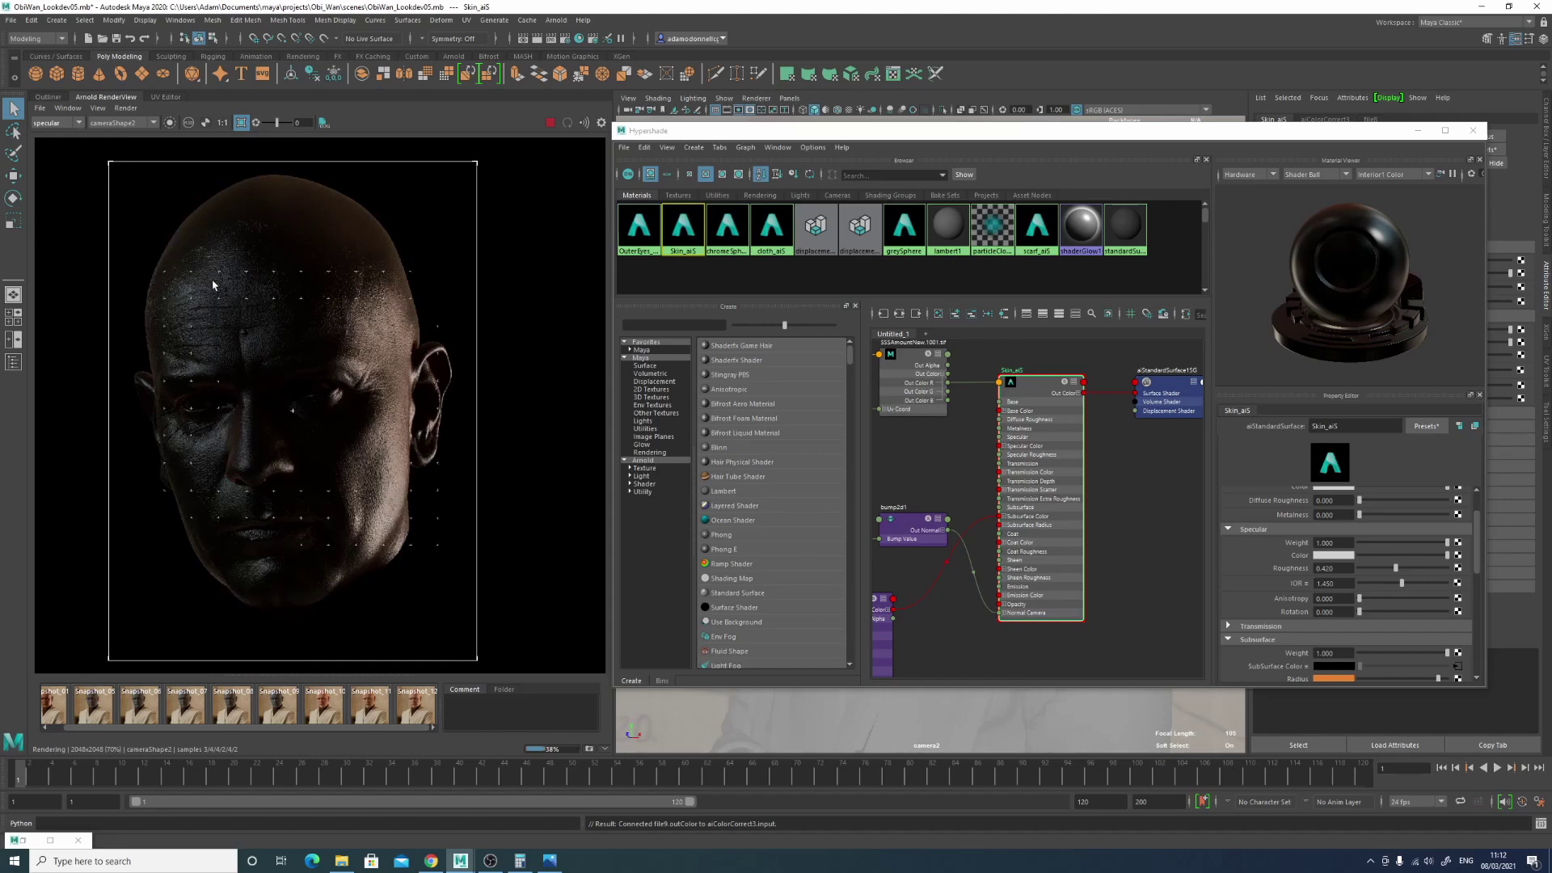
left_click(73, 123)
left_click(66, 135)
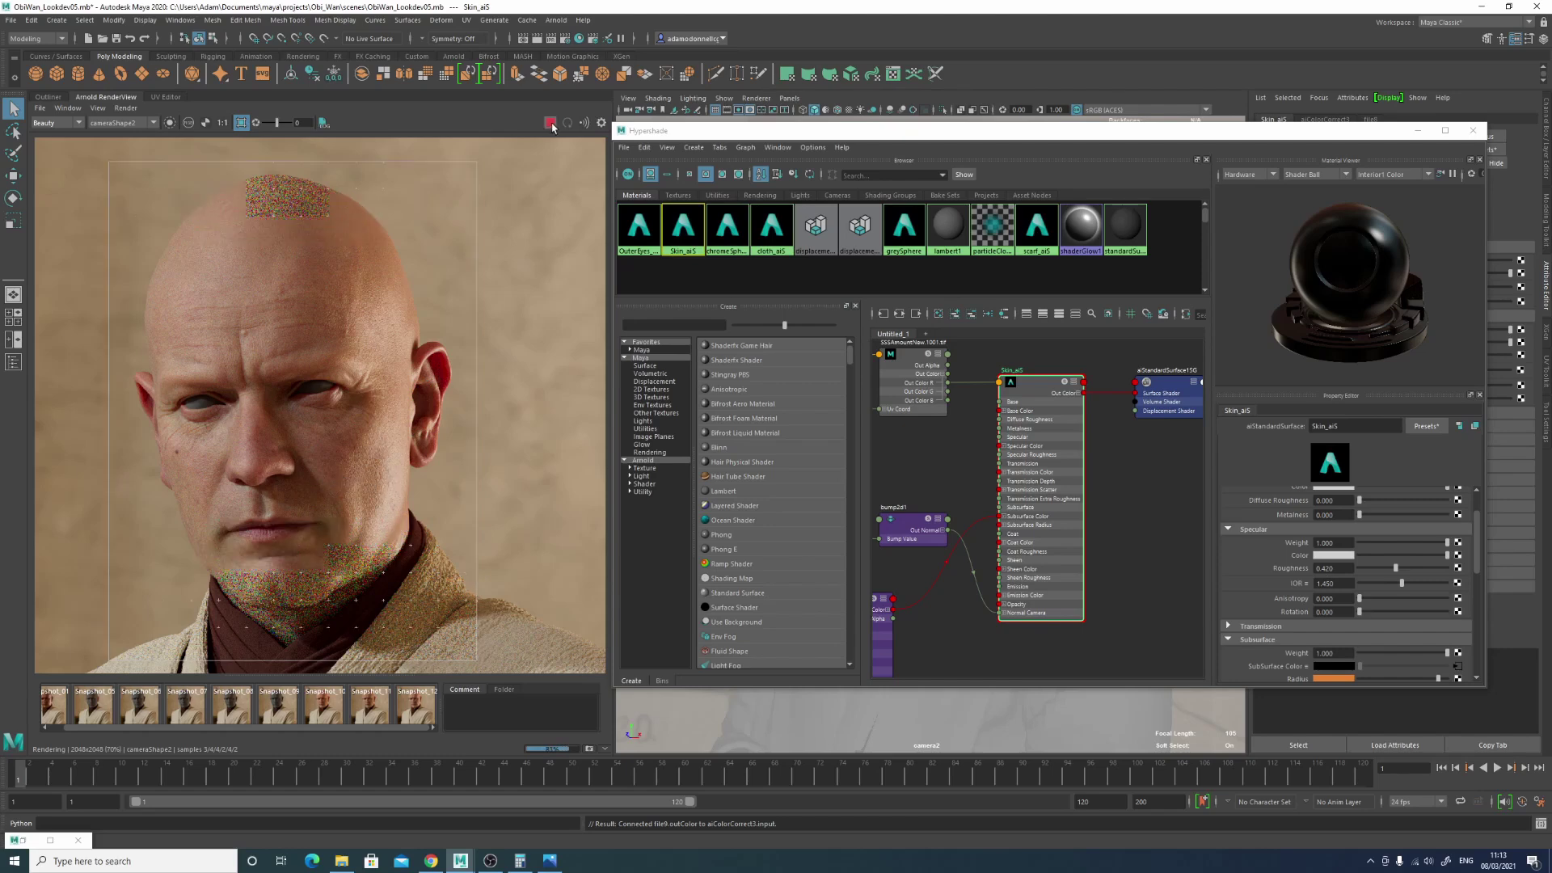
Step: Map a file texture to the specular roughness of Skin_aiS and load SpecRNew.1001.tif into it
left_click(1457, 569)
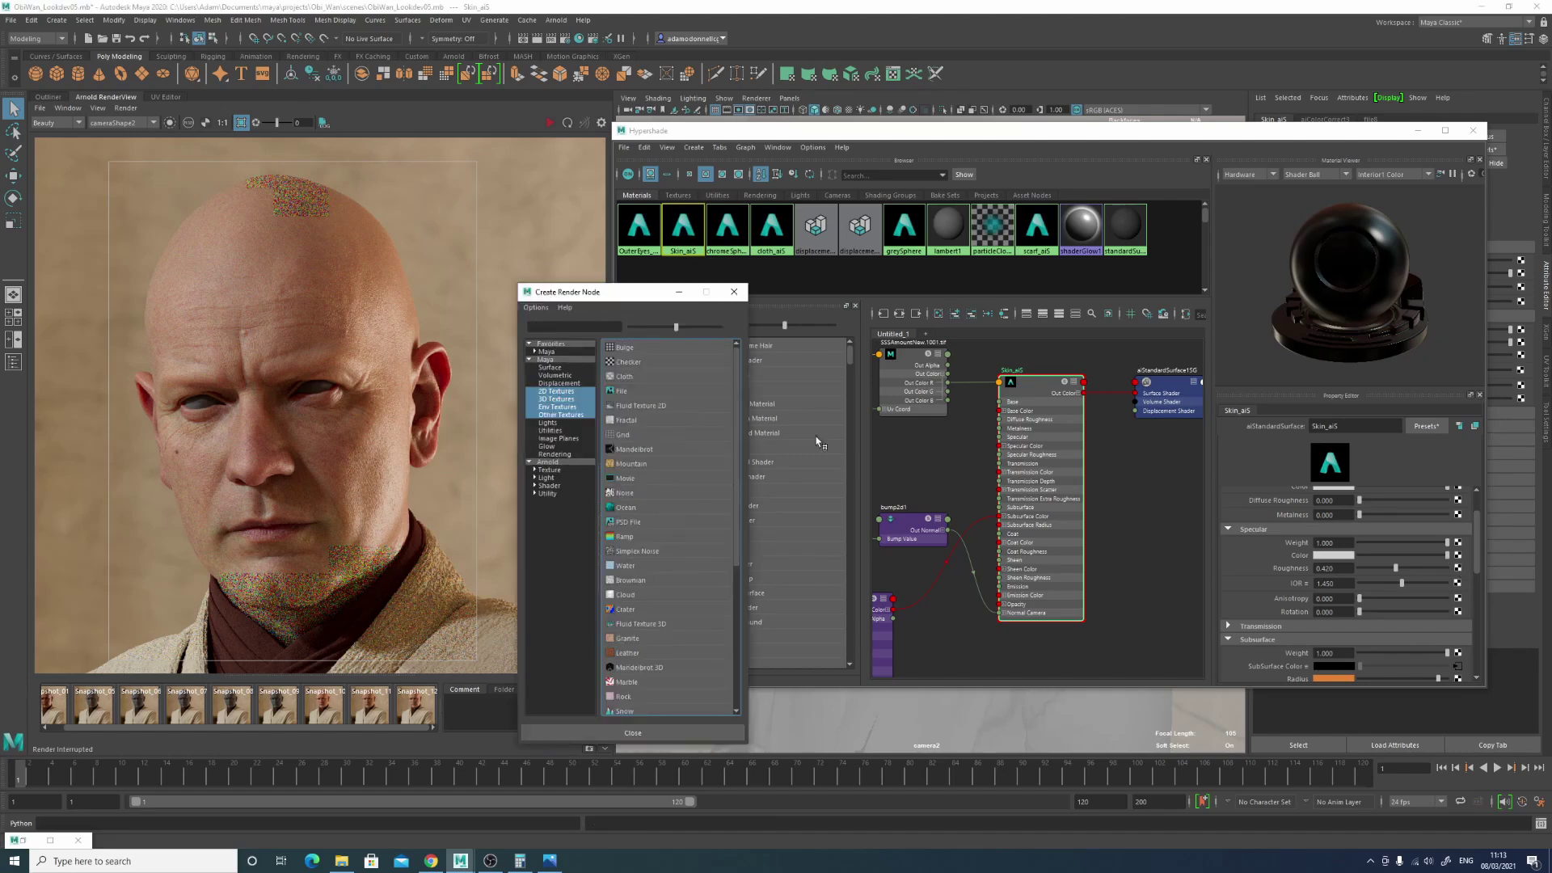
left_click(623, 391)
left_click(1468, 510)
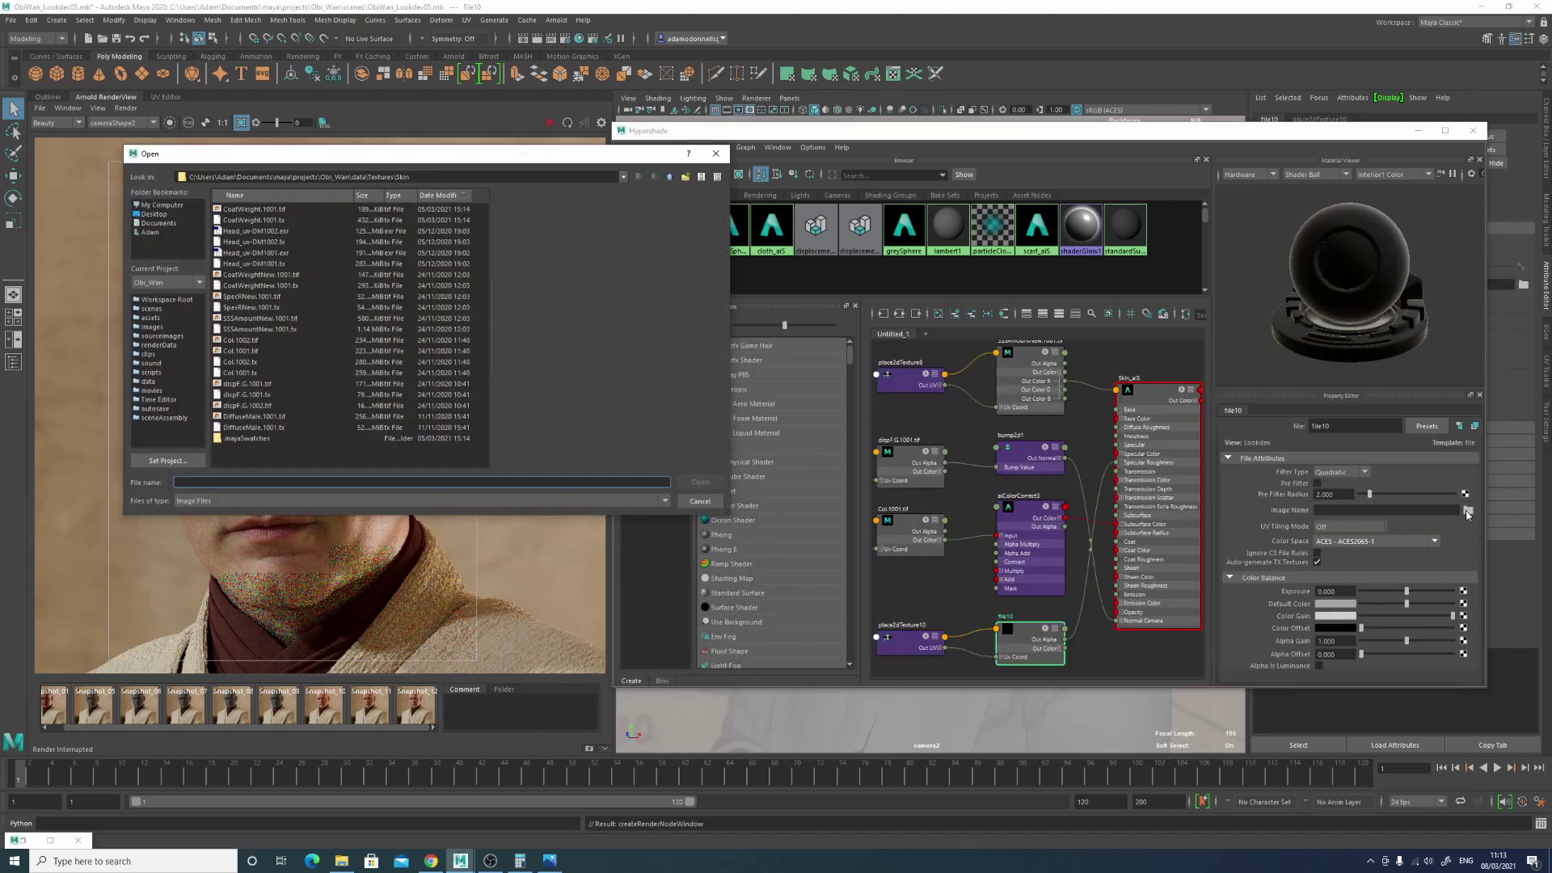
left_click(279, 297)
left_click(688, 482)
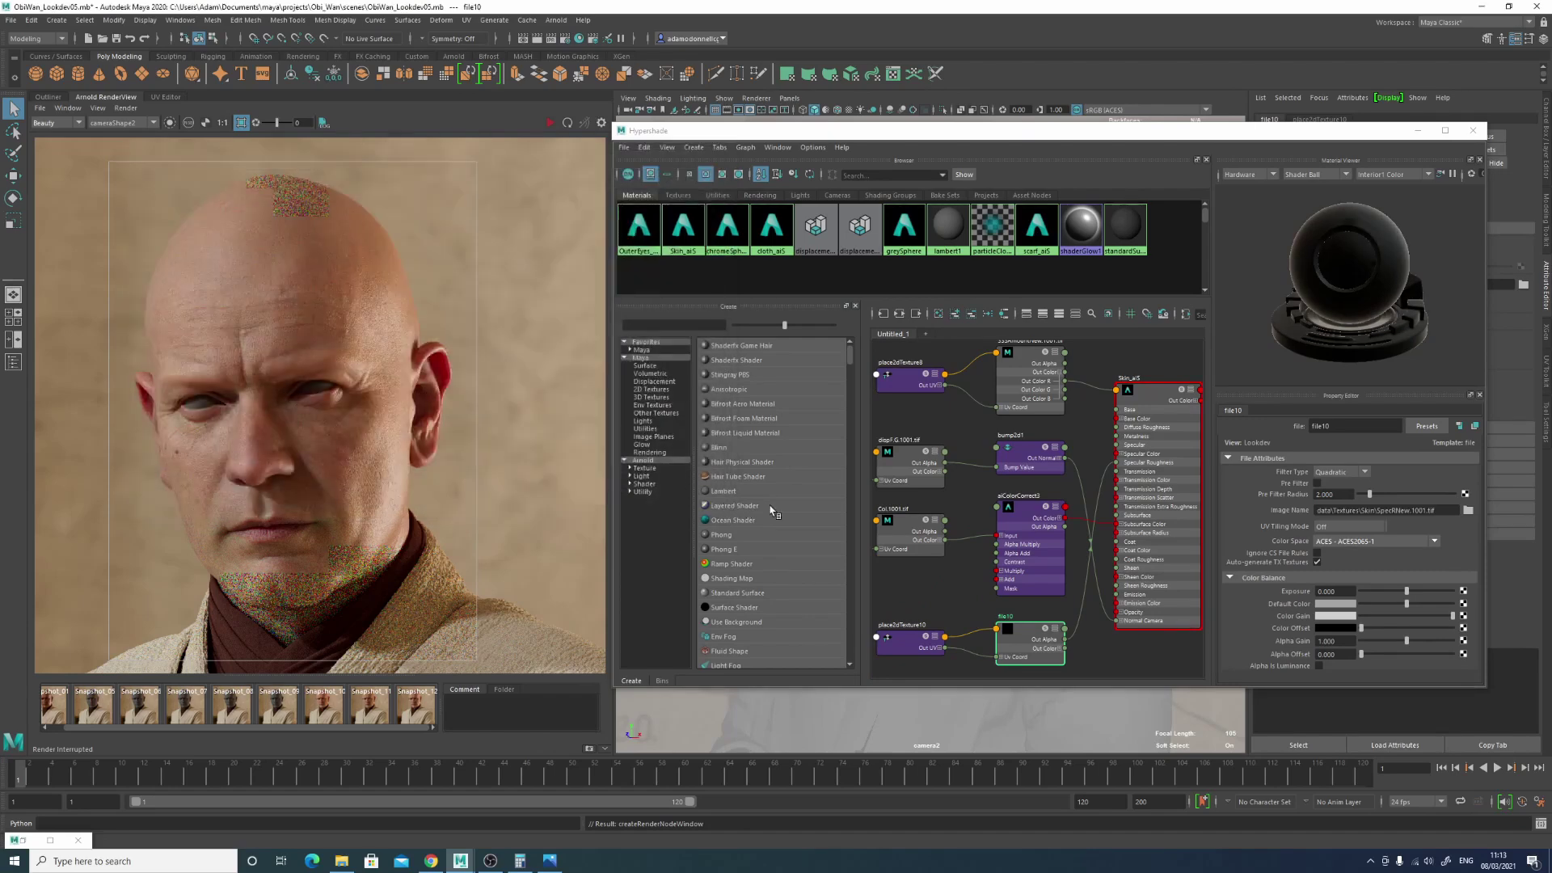
Step: Set the roughness texture's color space to Utility - Raw and its filter type to Off
left_click(1366, 541)
scroll(1360, 614, "down", 5)
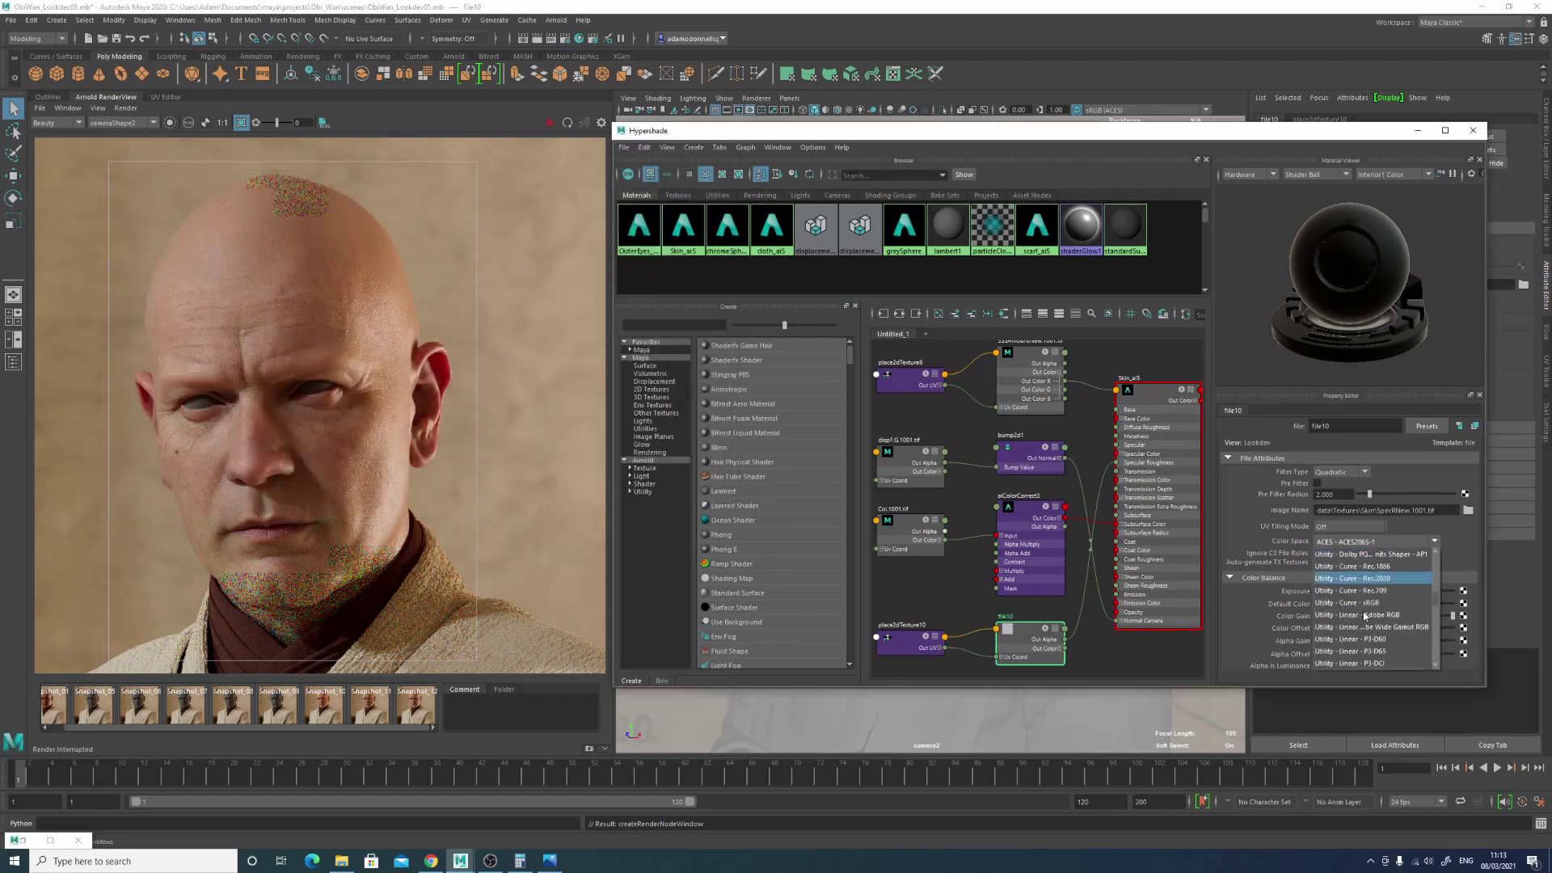
left_click(1356, 644)
left_click(1363, 473)
left_click(1345, 483)
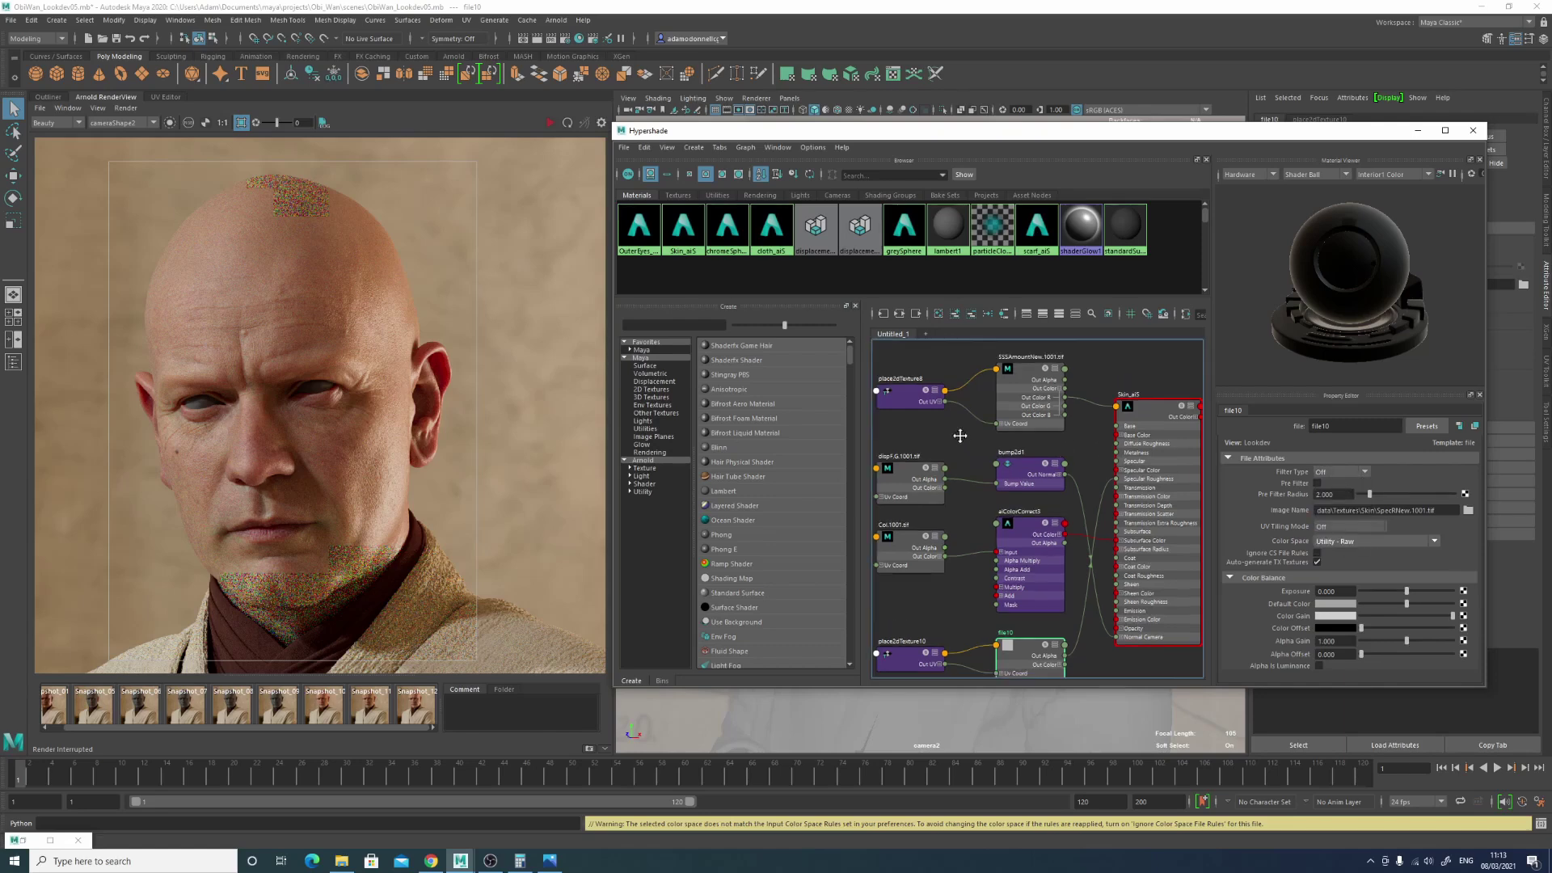
Step: Graph the Skin_aiS network and drive its specular roughness with the red output of SpecRNew.1001.tif instead of the alpha
scroll(1084, 400, "down", 3)
left_click(1093, 380)
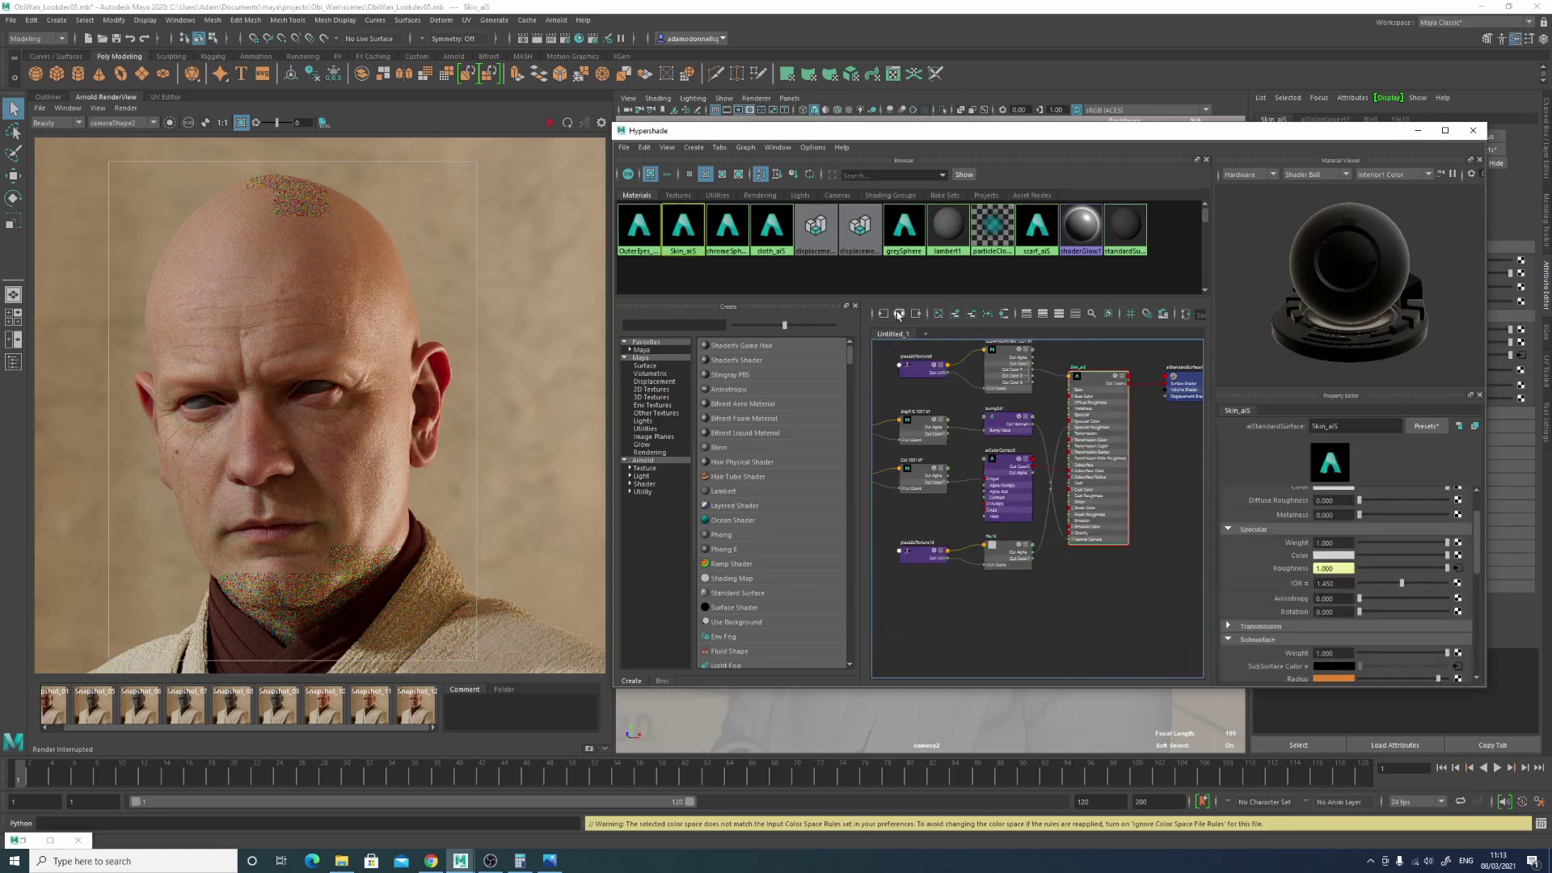
scroll(1035, 506, "up", 5)
scroll(1035, 505, "up", 3)
left_click(1048, 476)
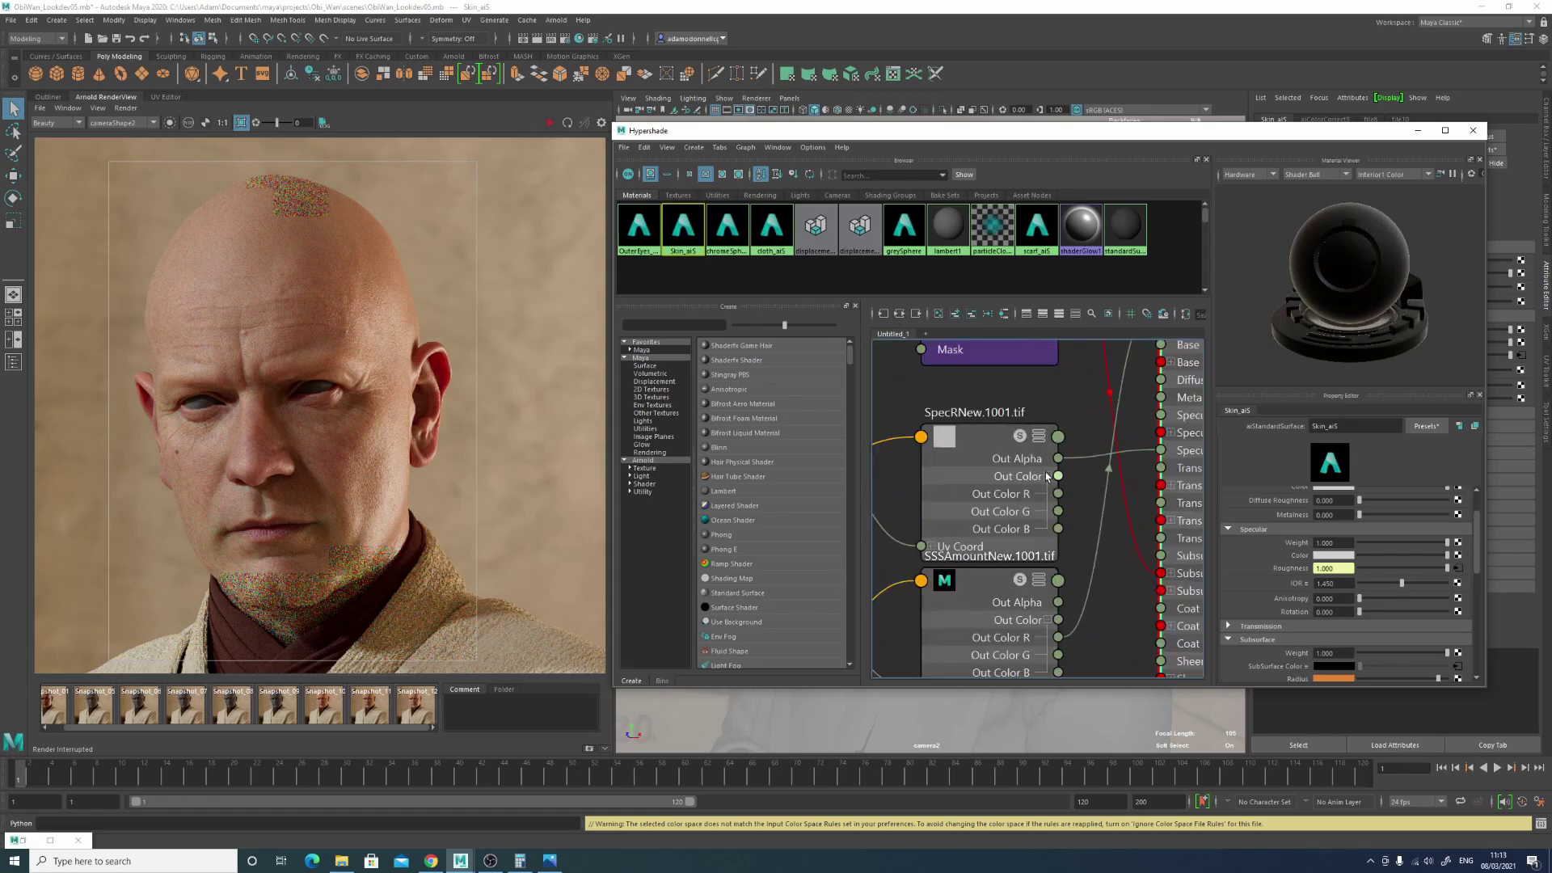
left_click_drag(1059, 459, 1059, 496)
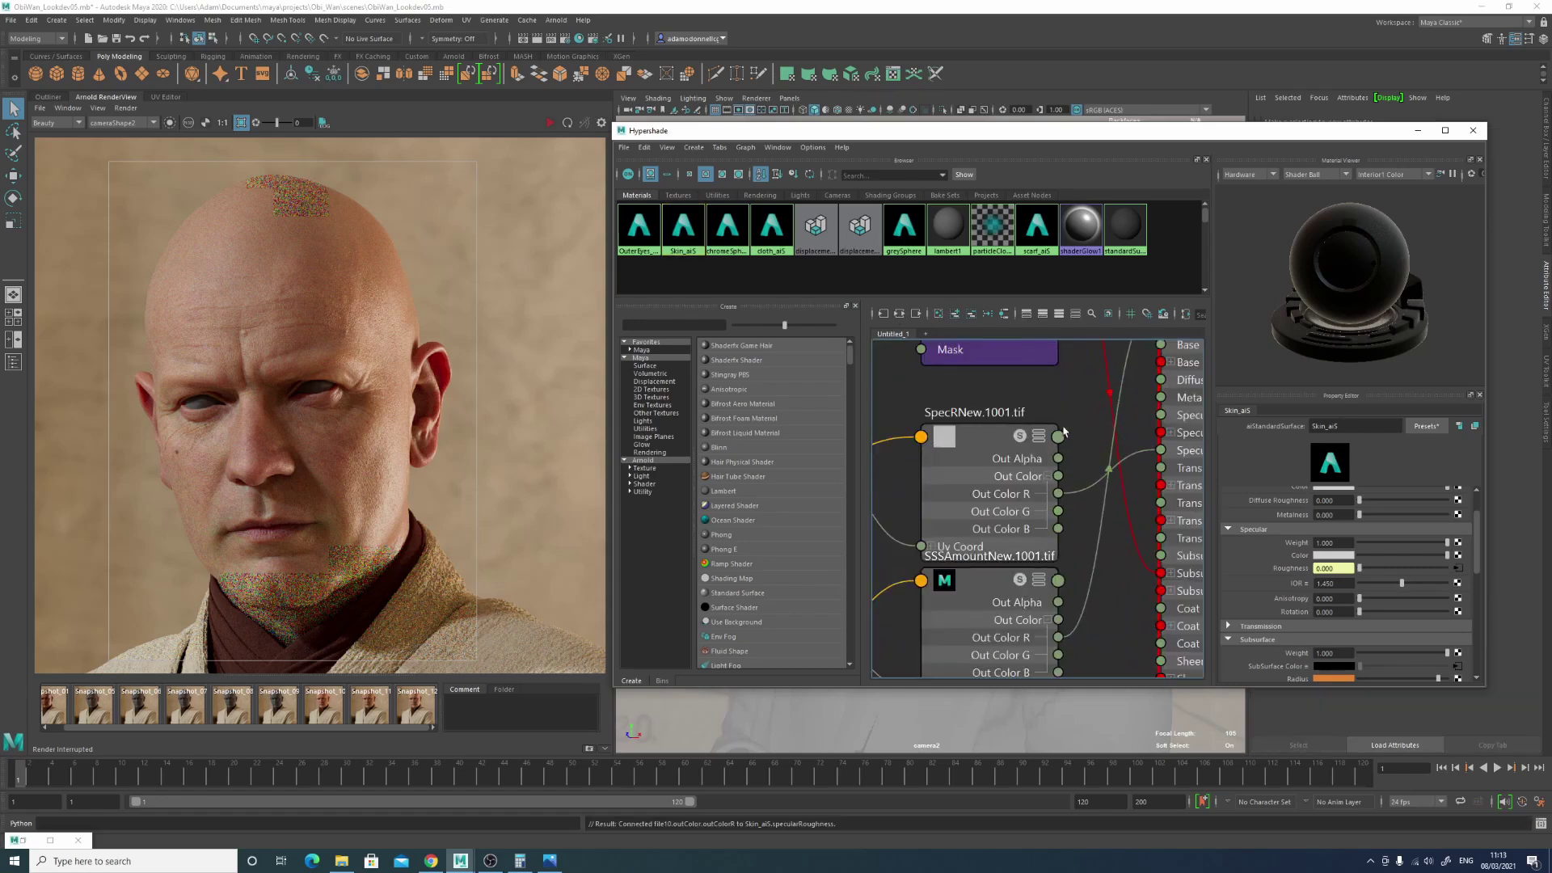
Step: Minimize the Hypershade, re-render the head with the roughness map and inspect the specular AOV before returning to beauty
left_click(1416, 132)
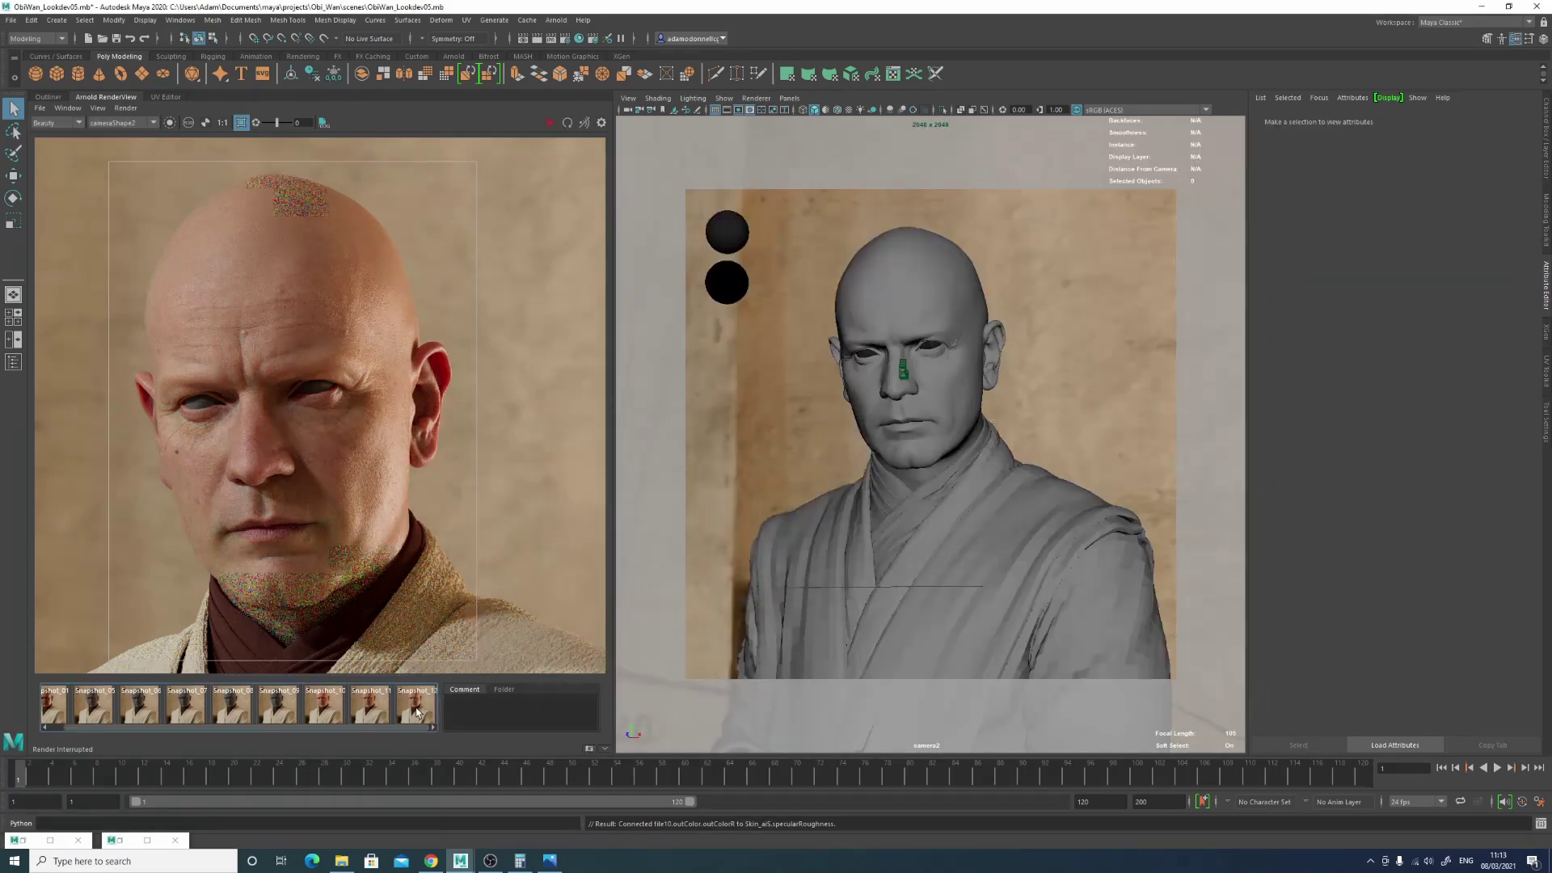
left_click(551, 123)
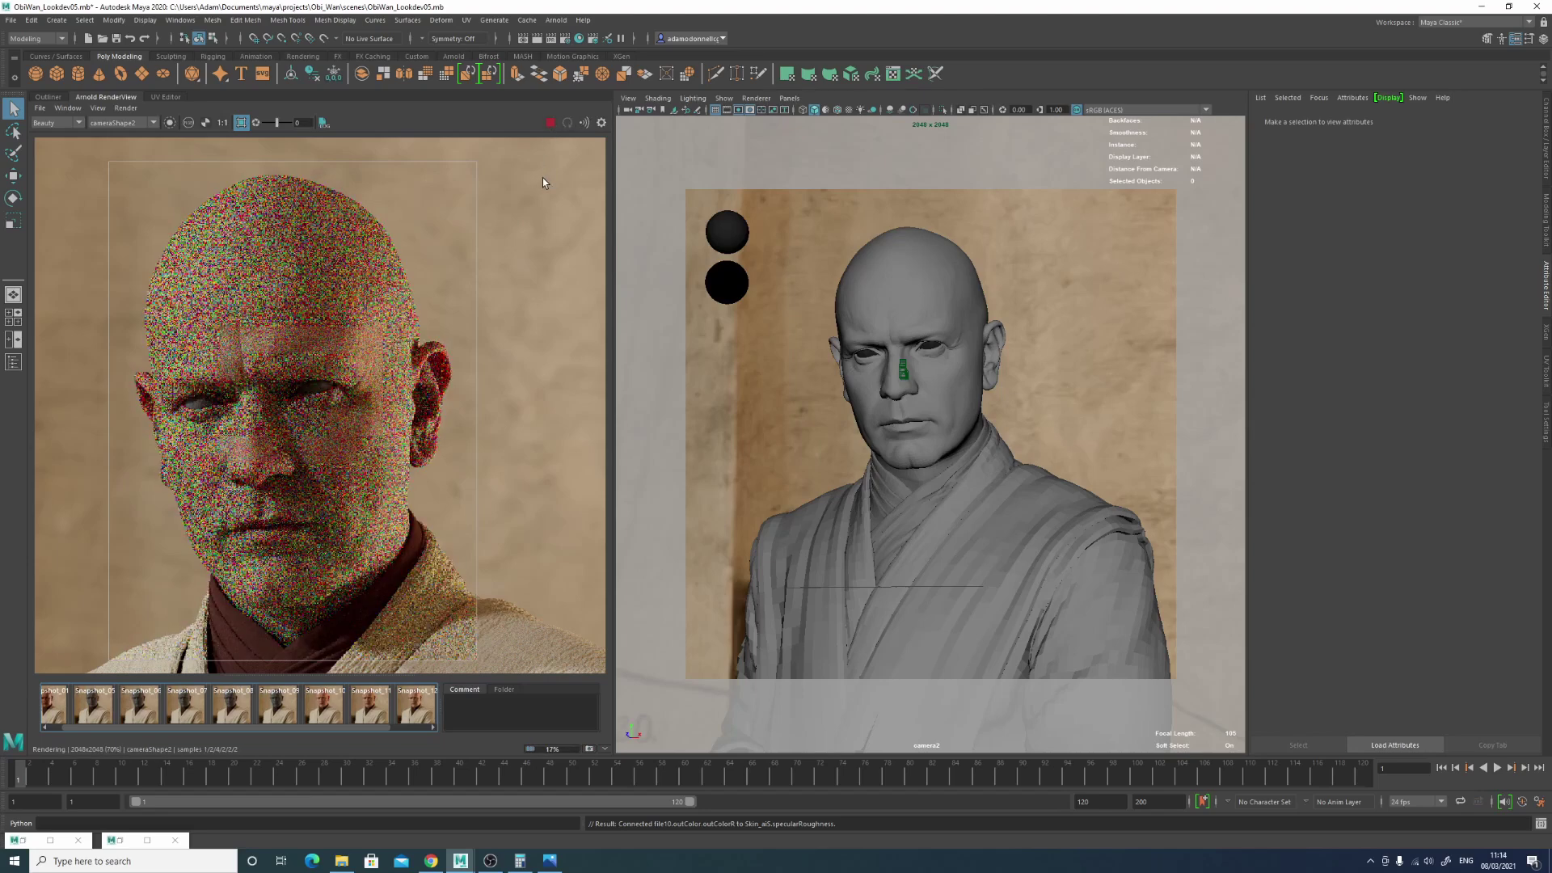
left_click(56, 122)
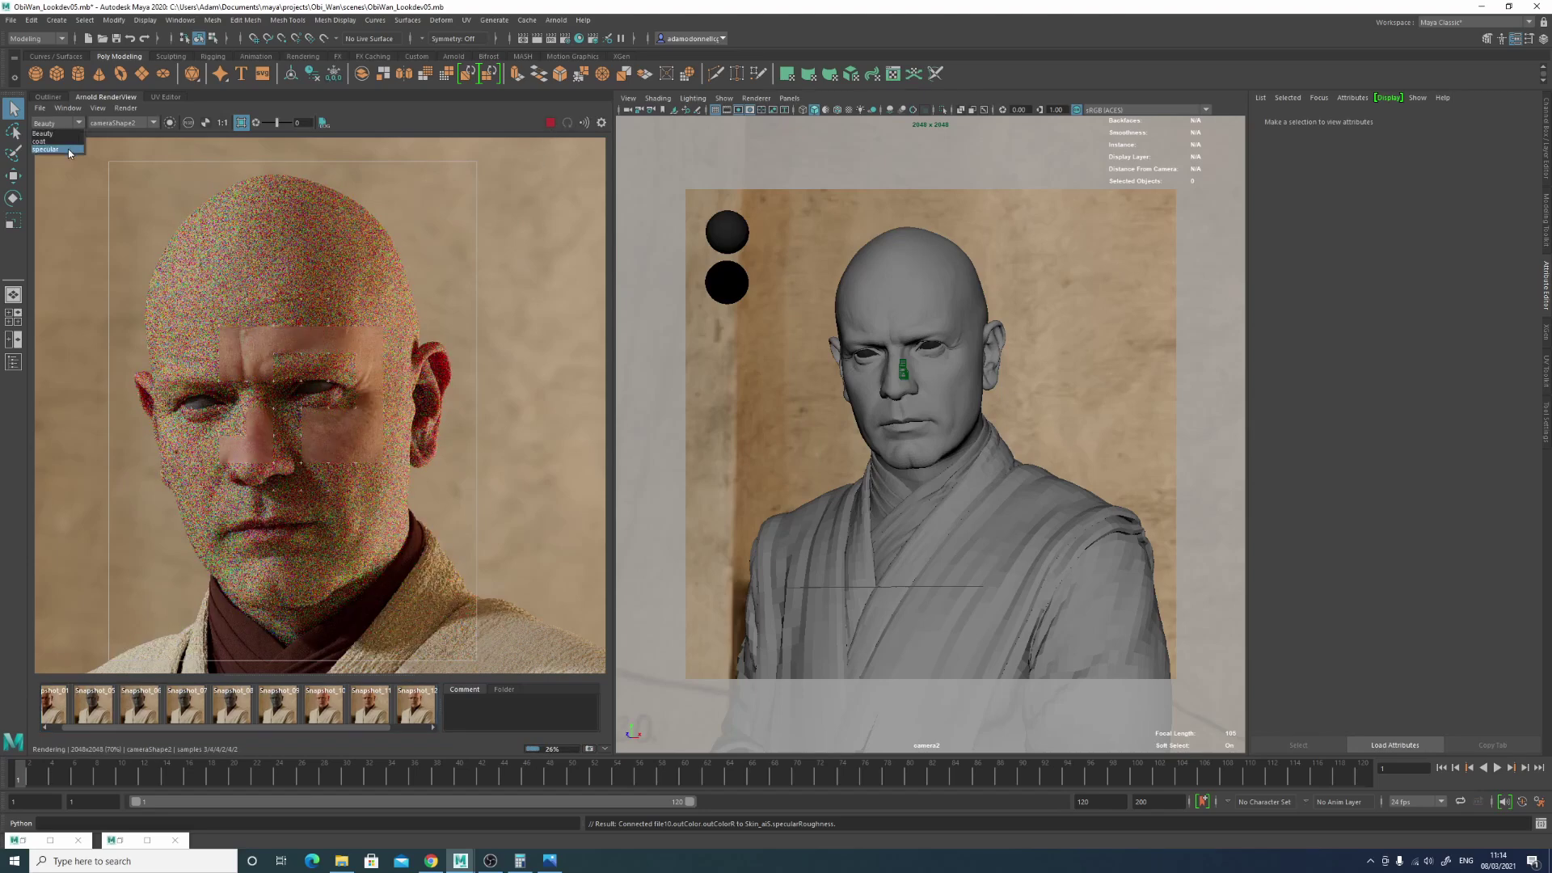
left_click(68, 153)
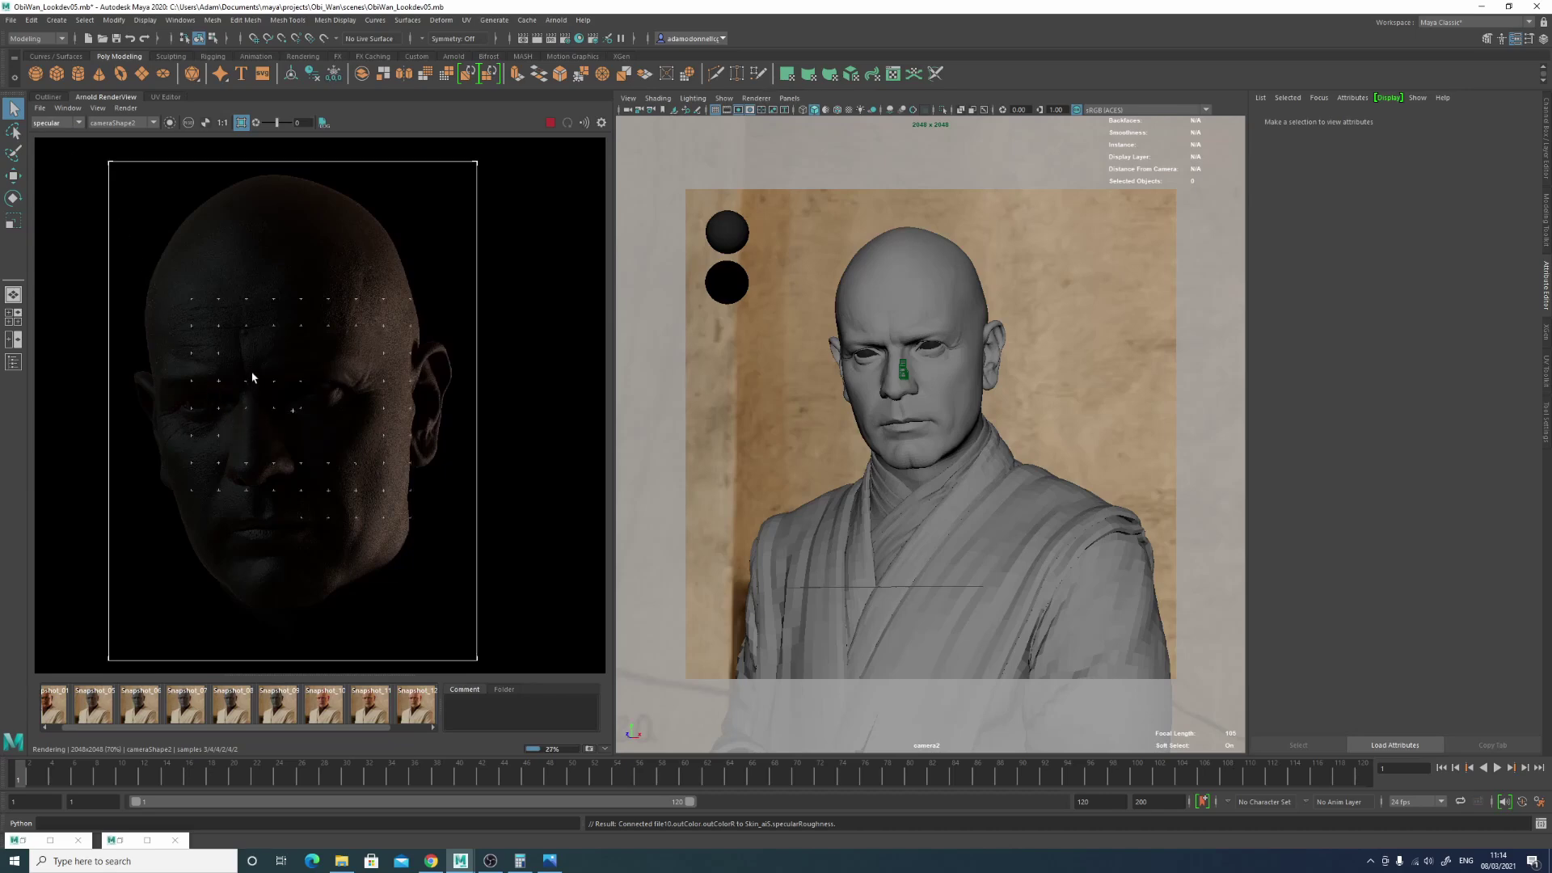
left_click(57, 122)
left_click(50, 134)
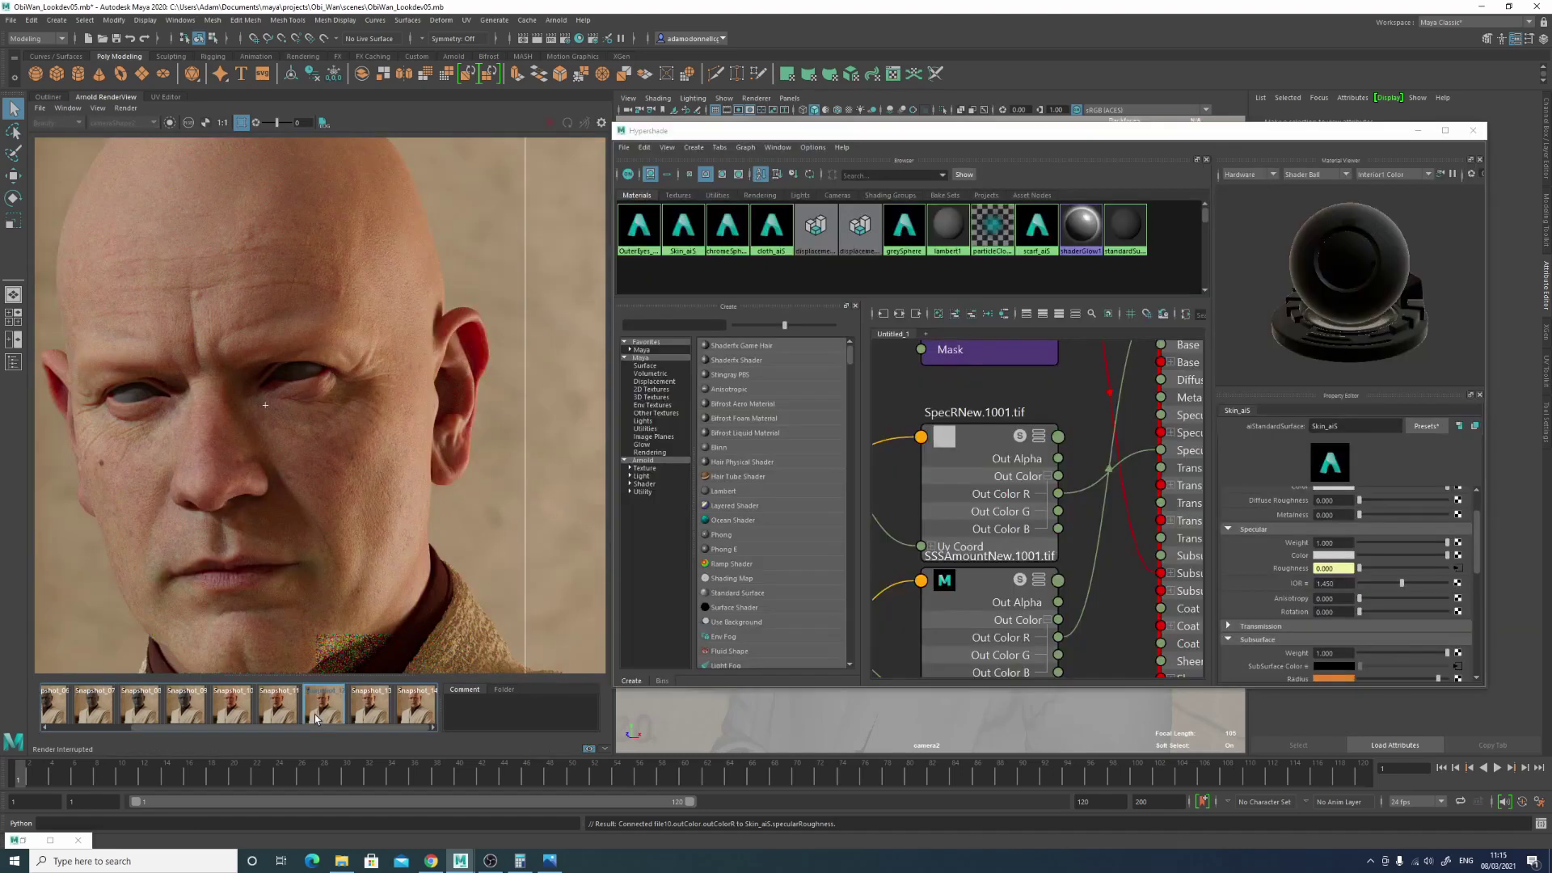
Step: Compare the close-up render of the face repeatedly with the stored snapshots and return to the beauty AOV
left_click(314, 714)
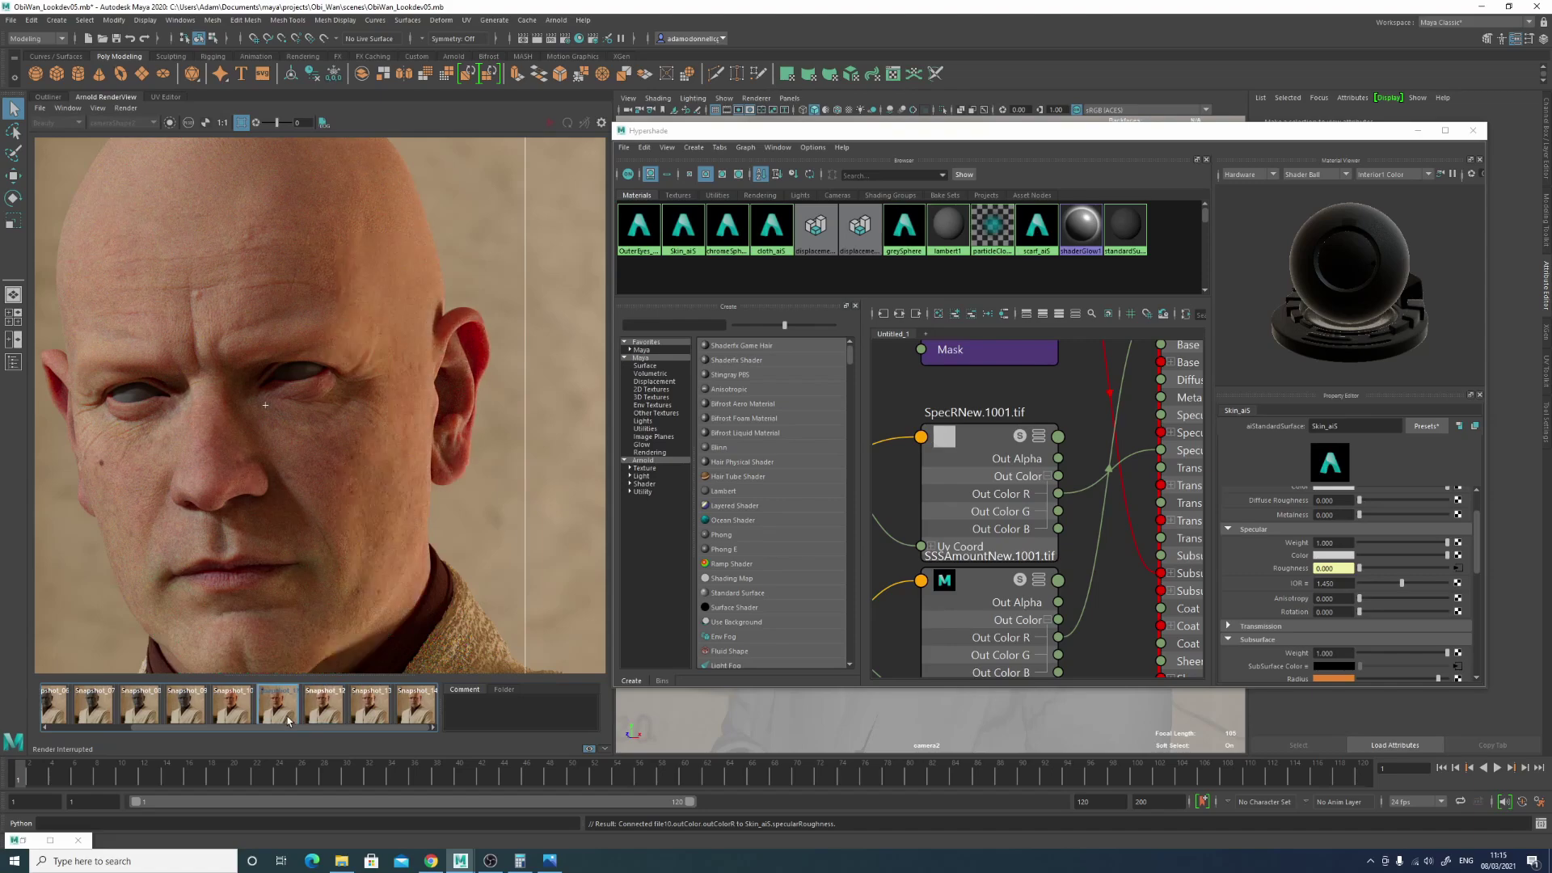
left_click(288, 721)
left_click(288, 721)
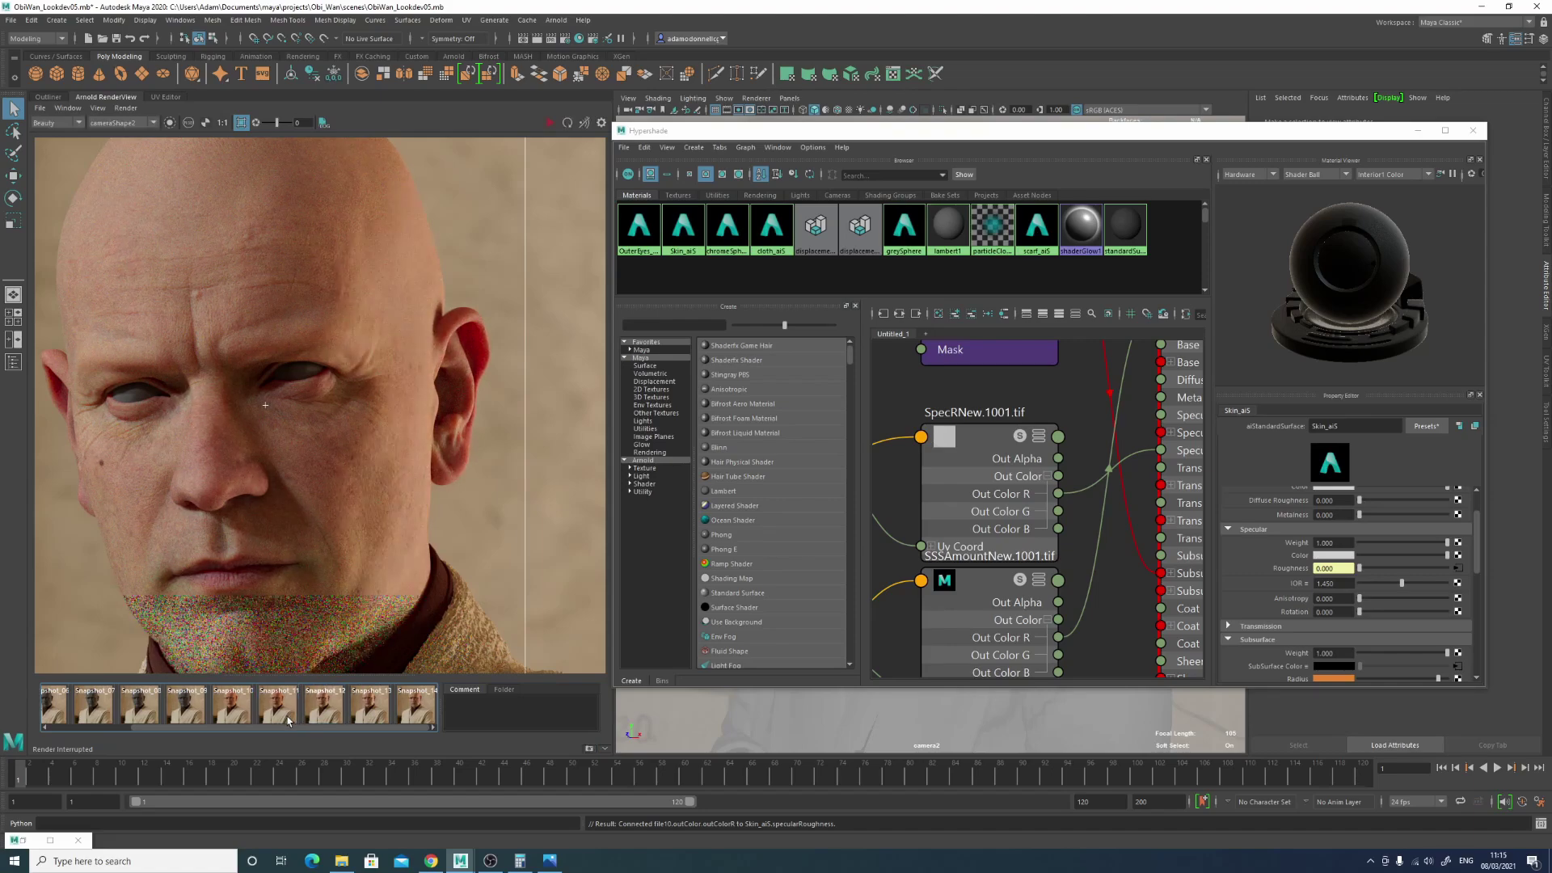
left_click(288, 721)
left_click(288, 721)
left_click(288, 722)
left_click(288, 722)
left_click(288, 721)
left_click(288, 721)
left_click(288, 721)
left_click(288, 721)
left_click(288, 721)
left_click(288, 721)
left_click(287, 721)
left_click(288, 721)
left_click(53, 123)
left_click(59, 133)
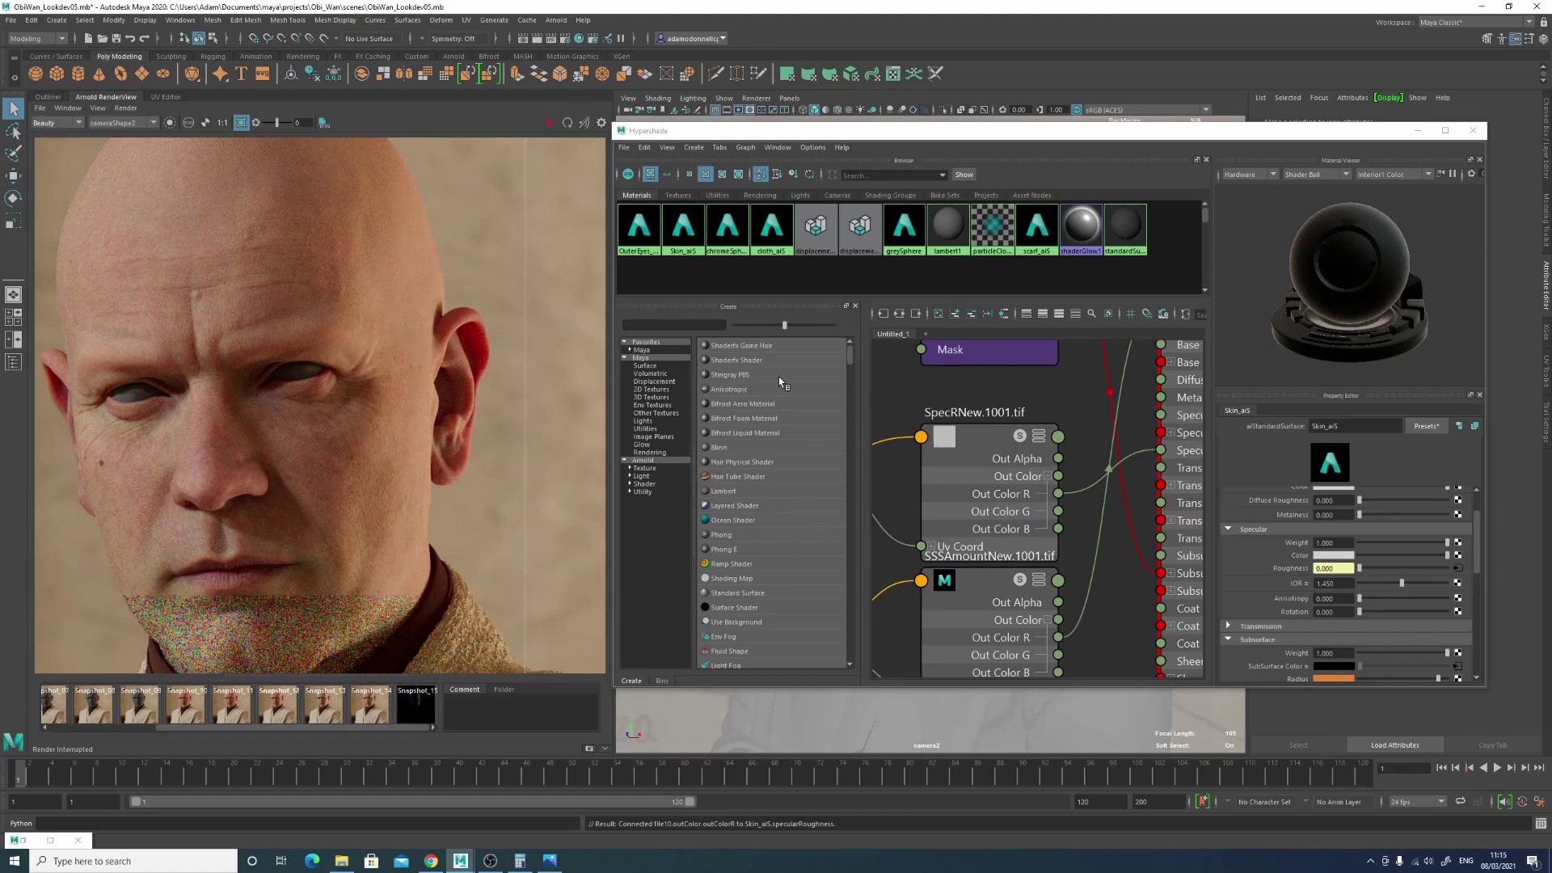
Step: Set the exposure of the SpecRNew.1001.tif roughness texture to -0.5
left_click(1458, 569)
left_click(1329, 591)
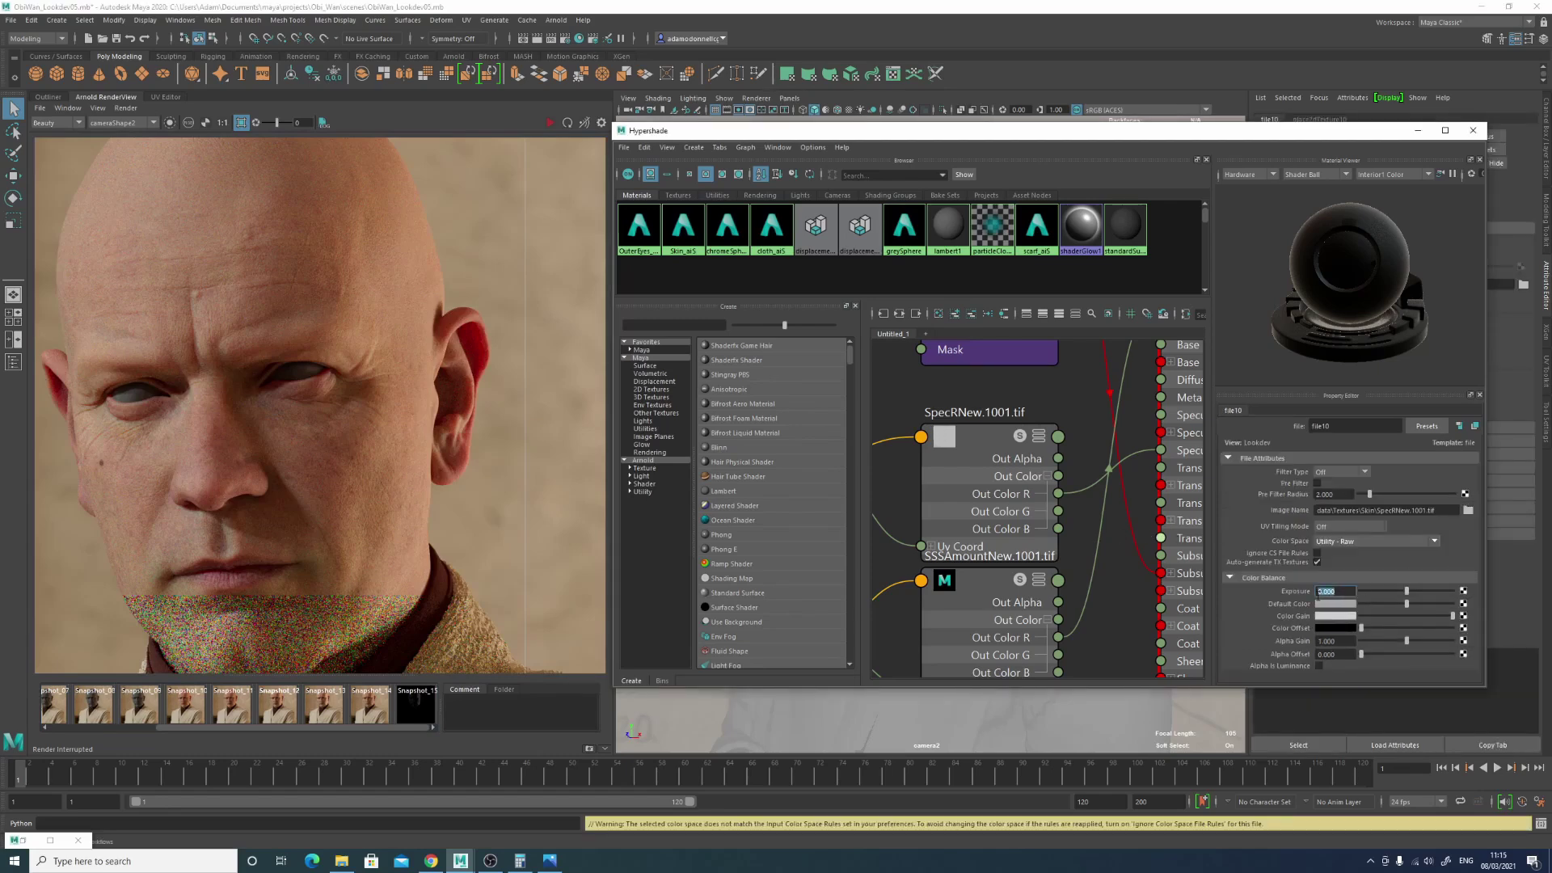
type("0")
key("Tab")
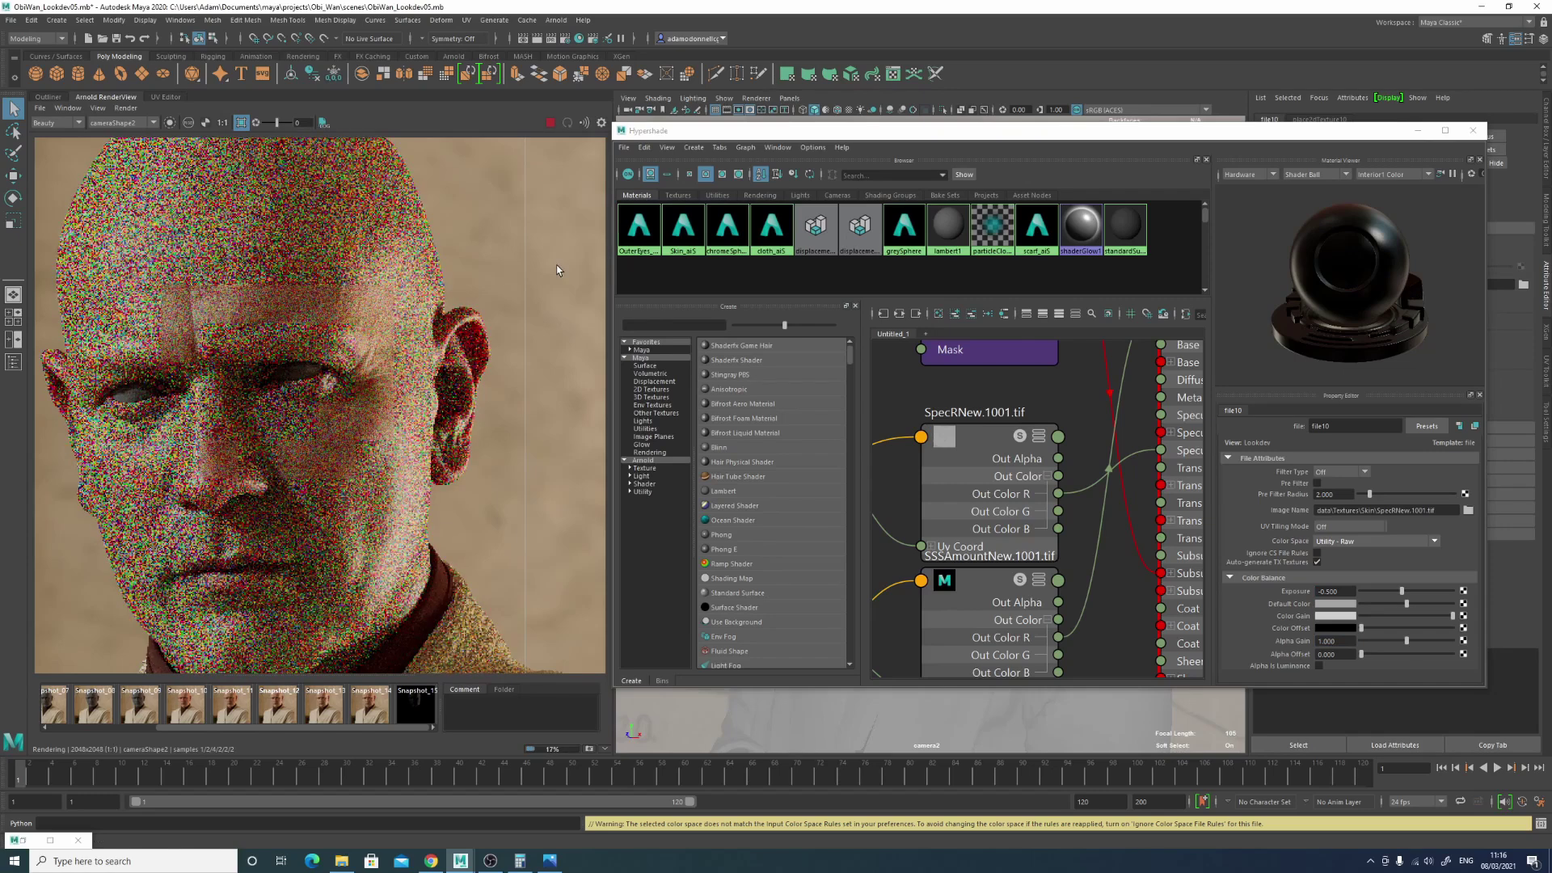
Step: Compare the new face render with Snapshot_12 to judge the exposure change, then stop the render
left_click(313, 710)
left_click(313, 709)
left_click(296, 715)
left_click(296, 716)
left_click(296, 716)
left_click(296, 716)
left_click(295, 716)
left_click(296, 715)
left_click(295, 715)
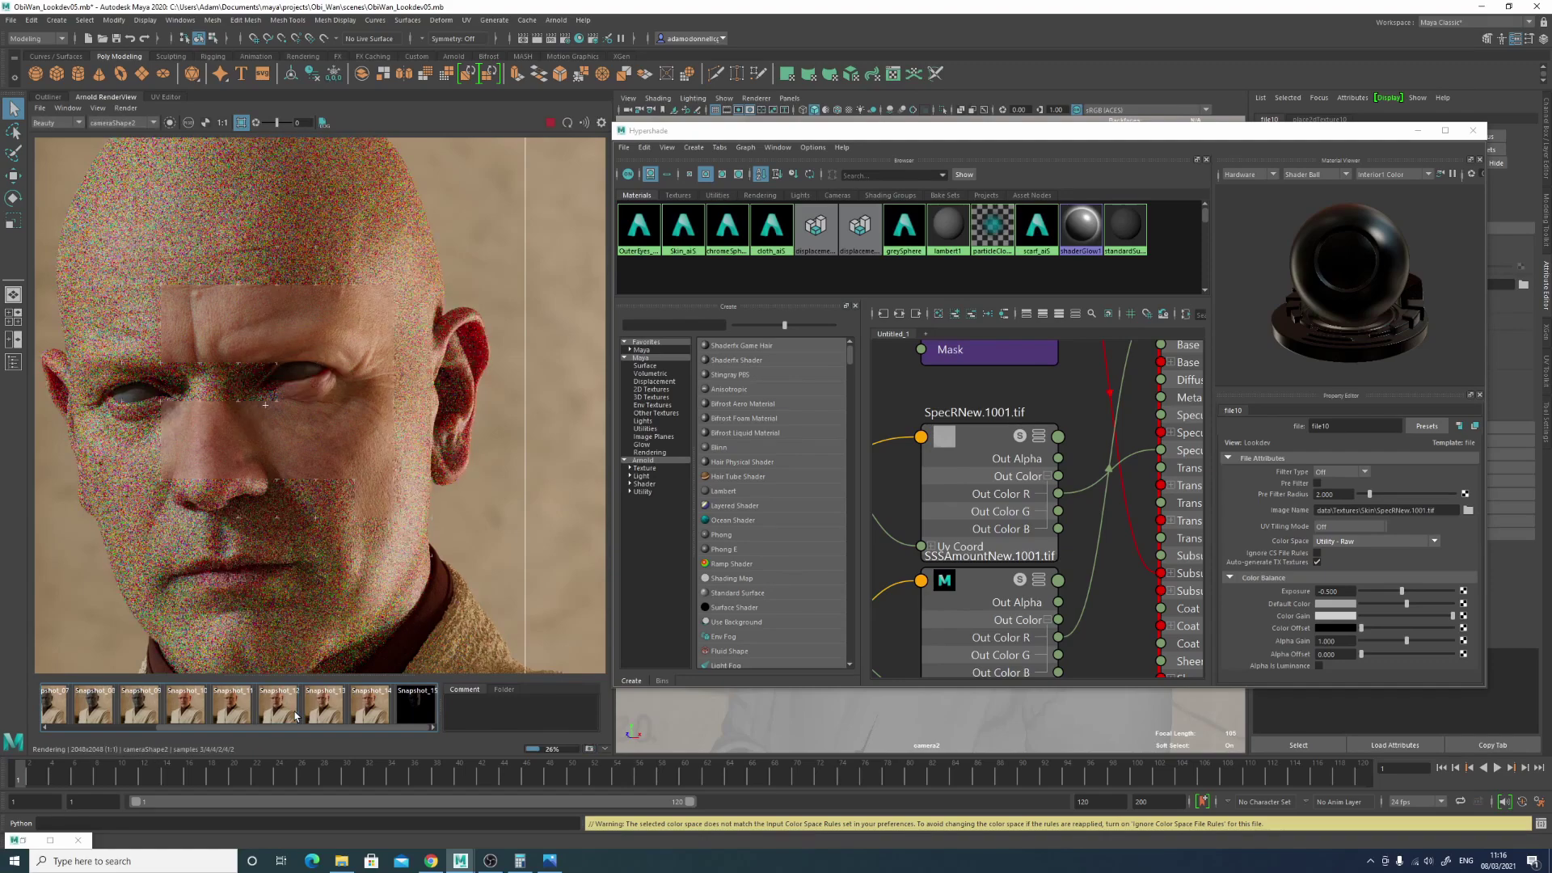
left_click(296, 715)
left_click(296, 716)
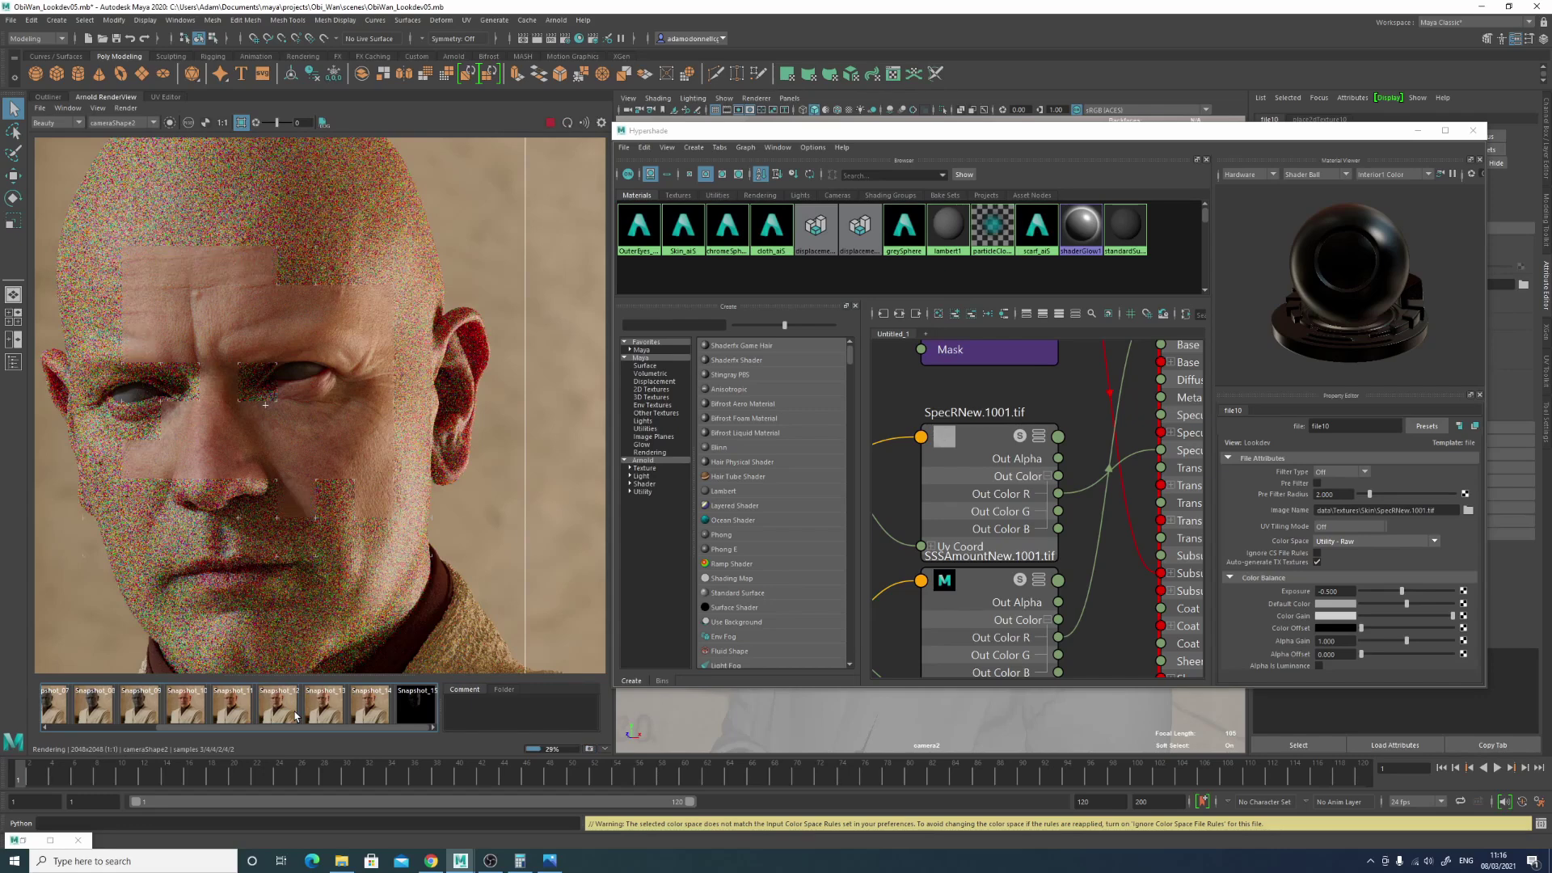
left_click(296, 715)
left_click(295, 697)
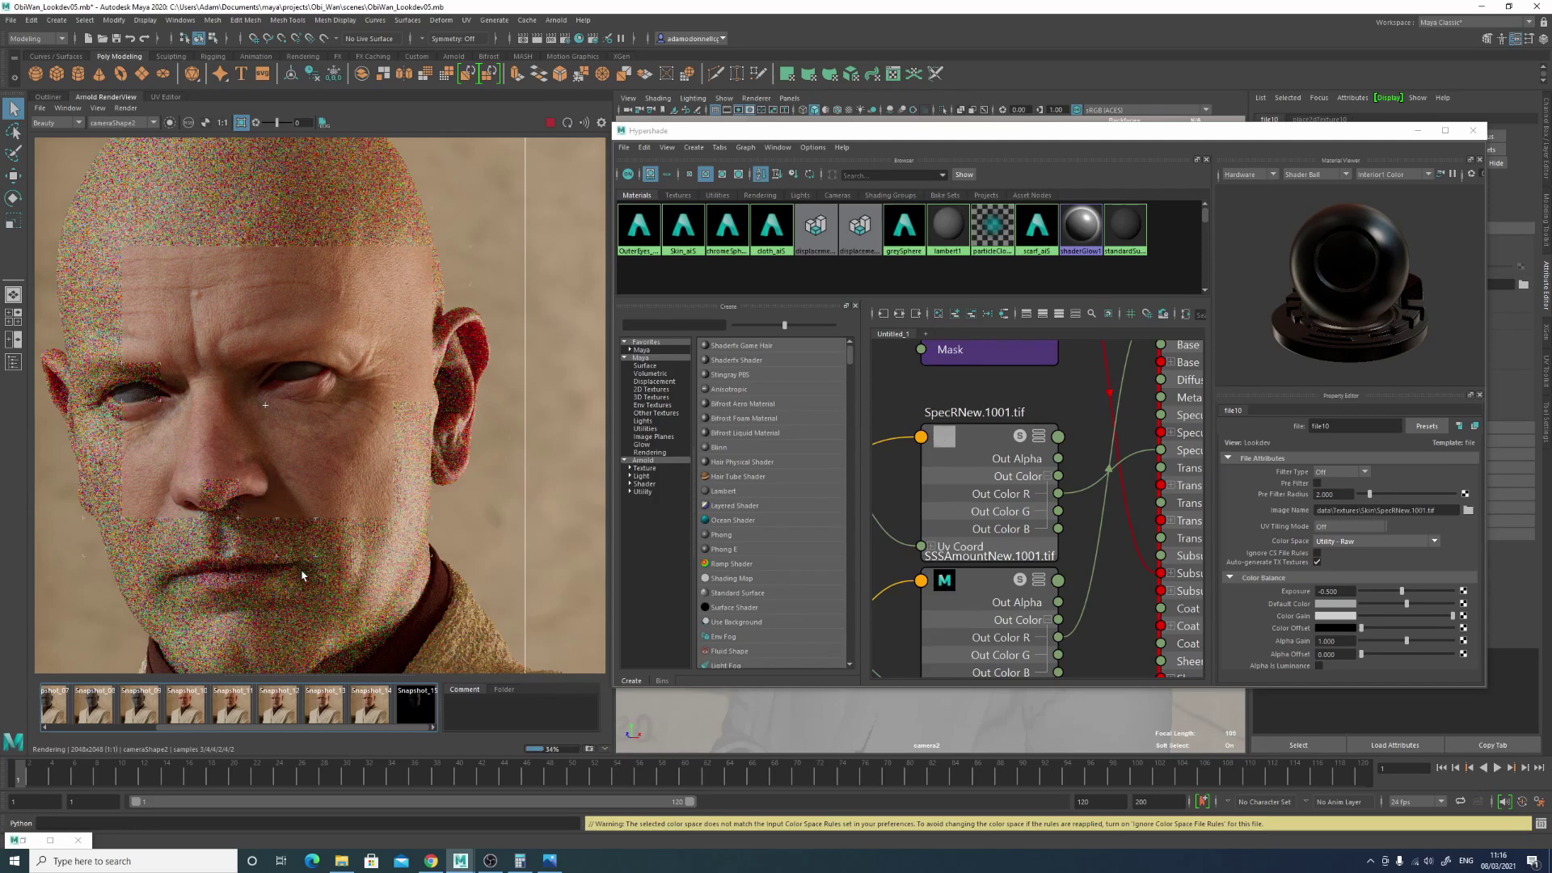
left_click(550, 122)
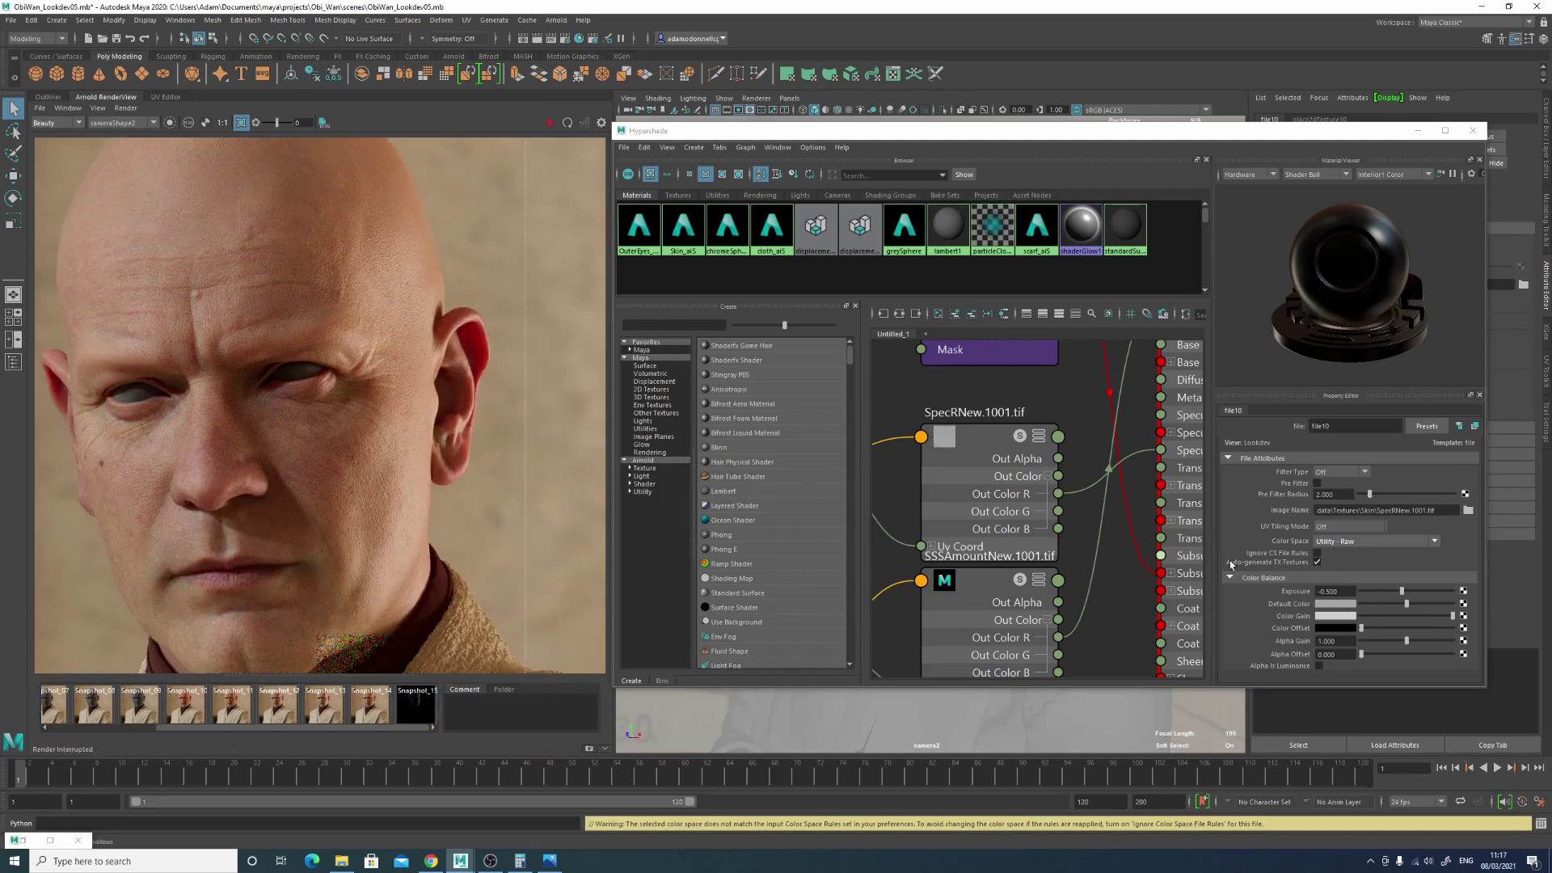
Step: Set the exposure of the SpecRNew.1001.tif texture to -0.4, re-render the head and store the result as a snapshot
double_click(1333, 591)
type("4")
key("Tab")
left_click(484, 662)
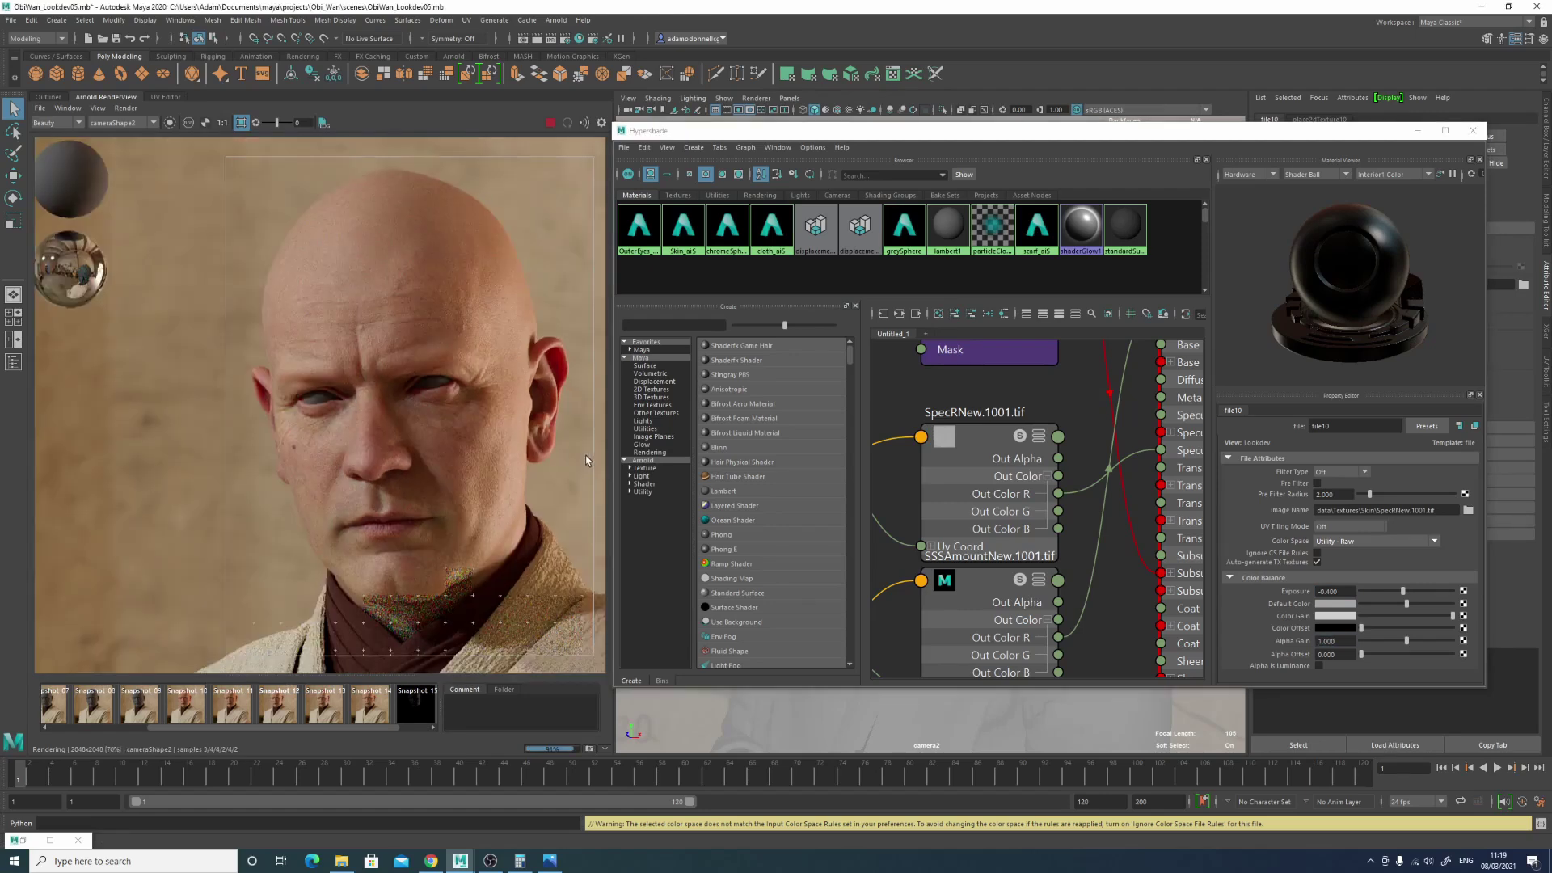
middle_click_drag(586, 454, 513, 435)
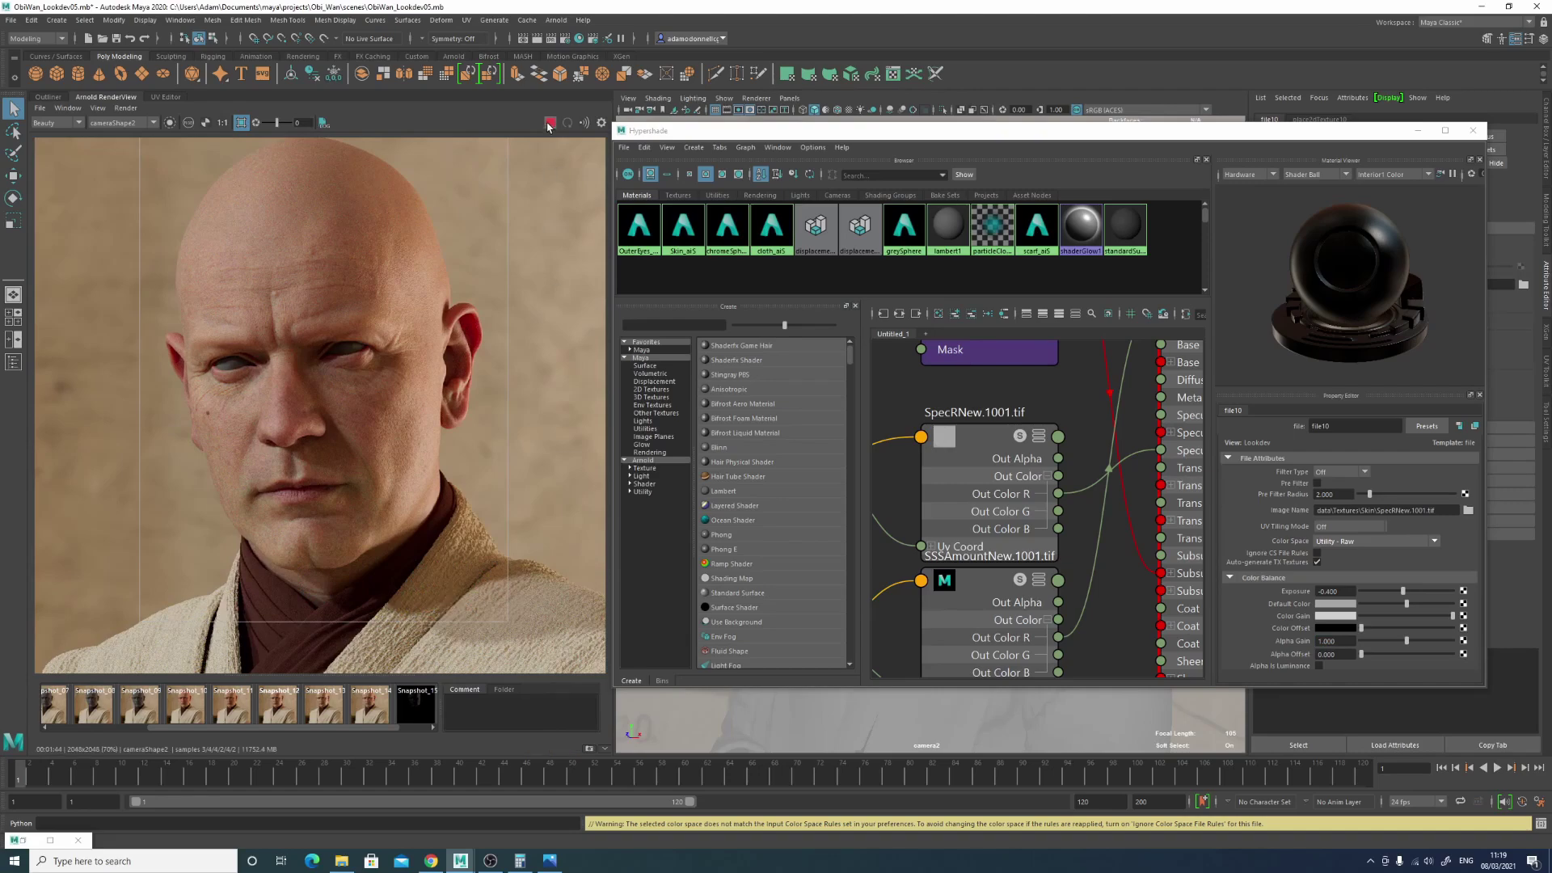
left_click_drag(396, 728, 450, 731)
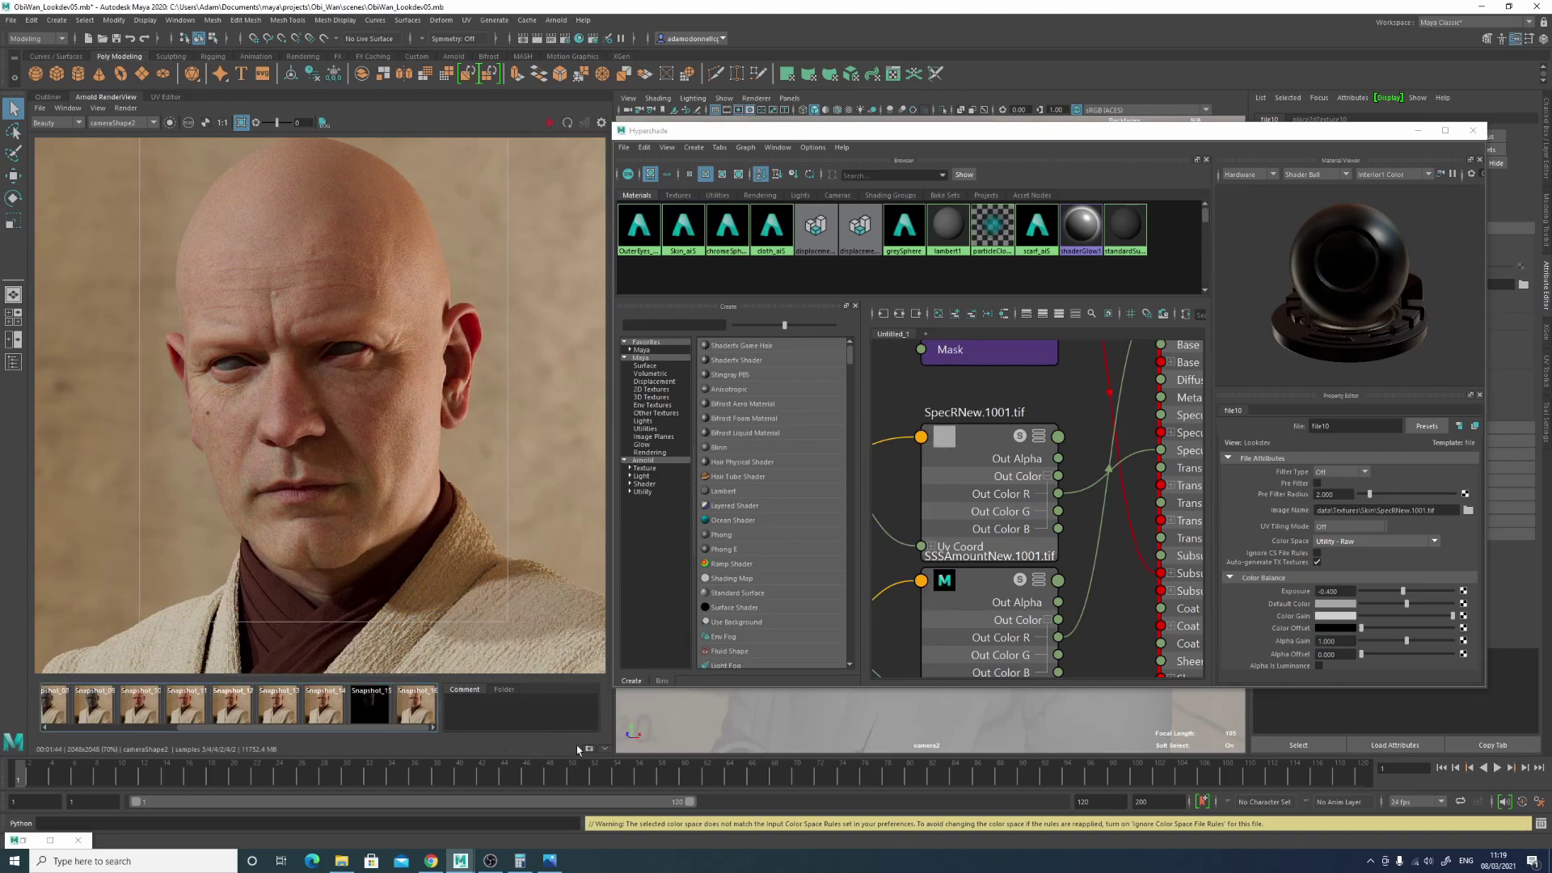
left_click(589, 750)
Step: Compare the specular AOV with its stored snapshot, then return to beauty and compare the face with the previous beauty snapshot
left_click(74, 126)
left_click(73, 151)
left_click(327, 709)
left_click(329, 709)
left_click(329, 708)
left_click(330, 710)
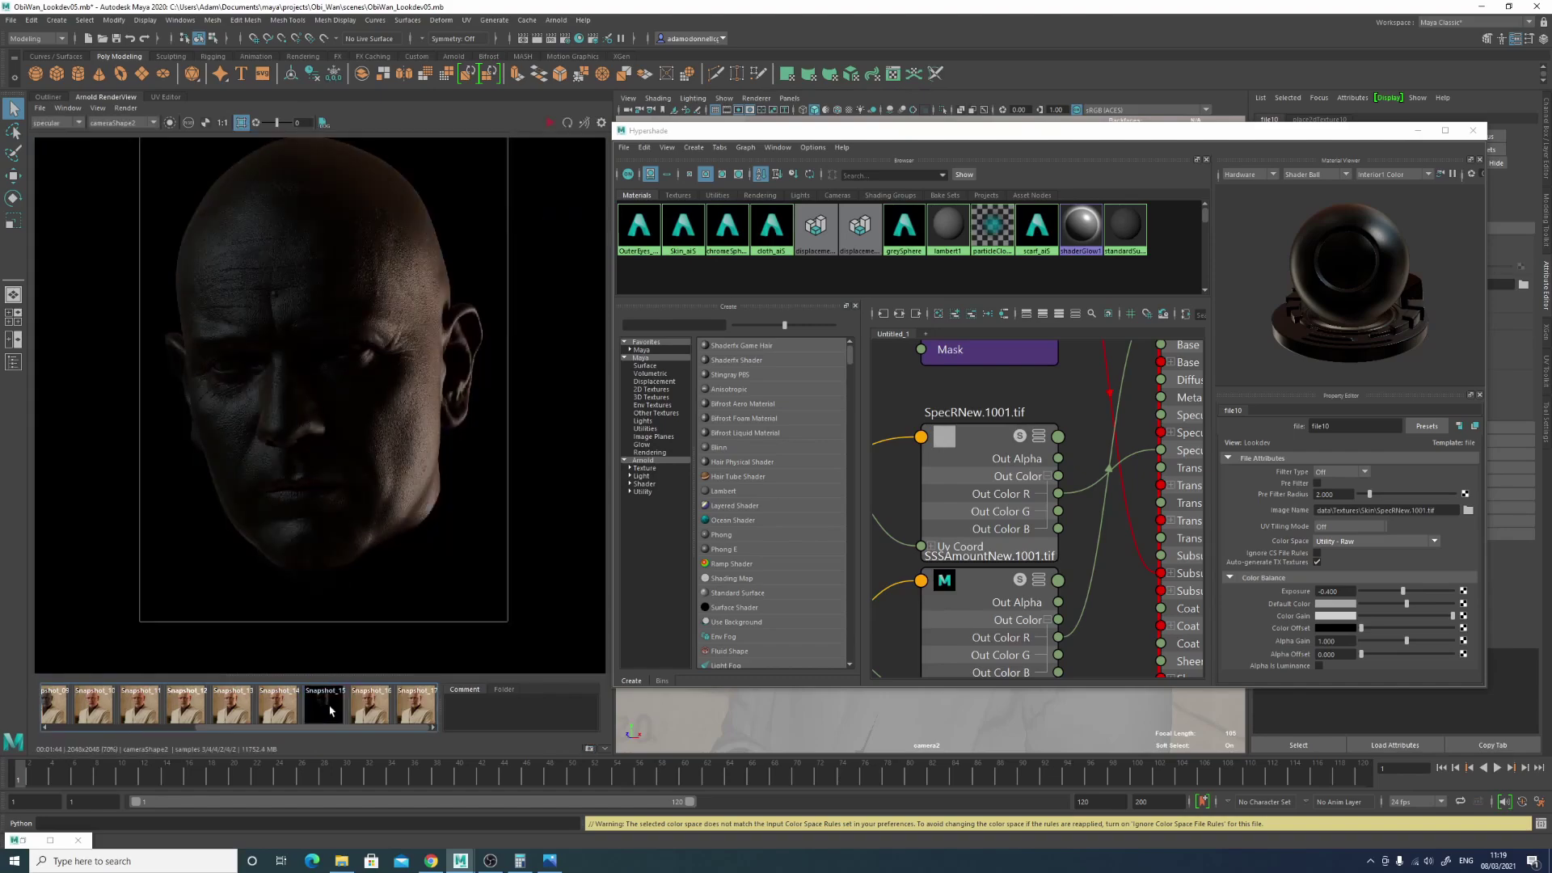
left_click(67, 127)
left_click(67, 137)
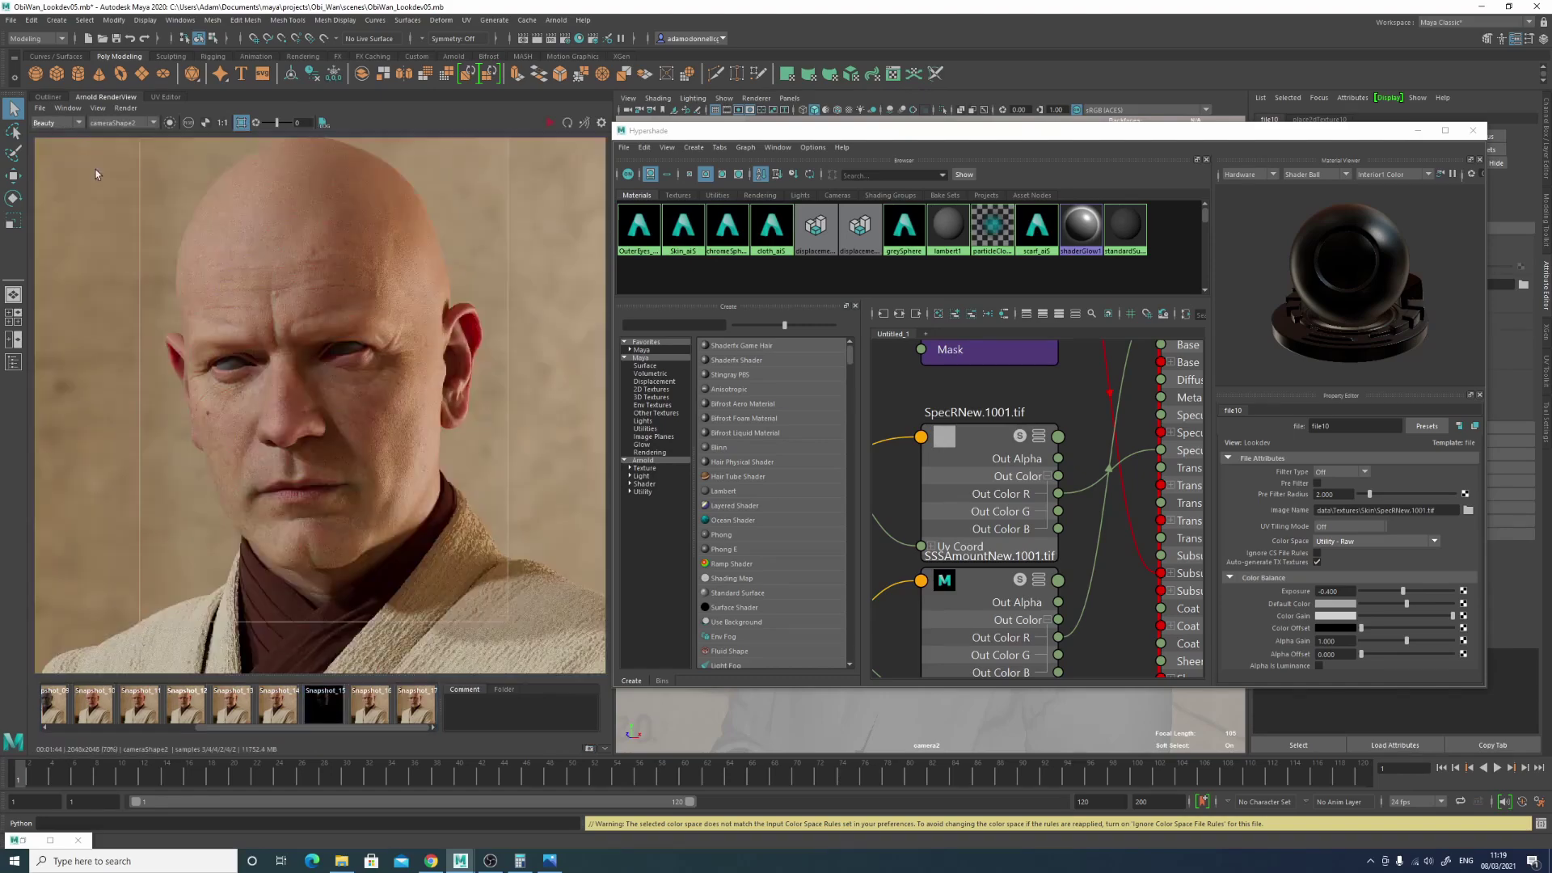
left_click(377, 713)
left_click(378, 713)
Step: Set the coat weight of the Skin_aiS shader to 0.25
scroll(1092, 396, "down", 5)
middle_click_drag(1126, 569, 1041, 636, "alt")
left_click(1052, 438)
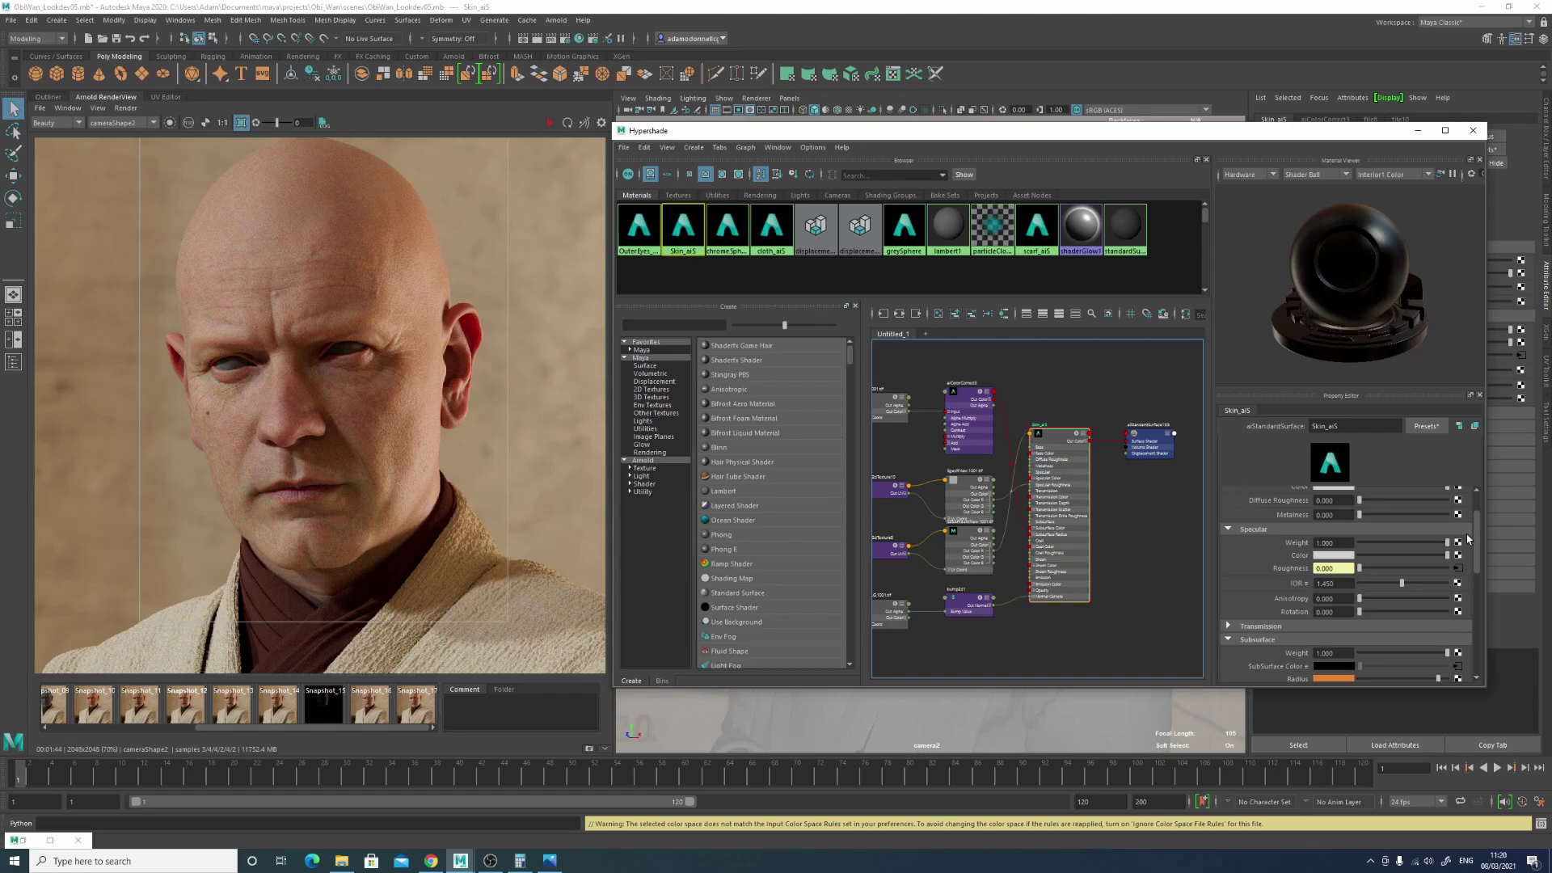
left_click_drag(1477, 532, 1484, 595)
left_click(1342, 559)
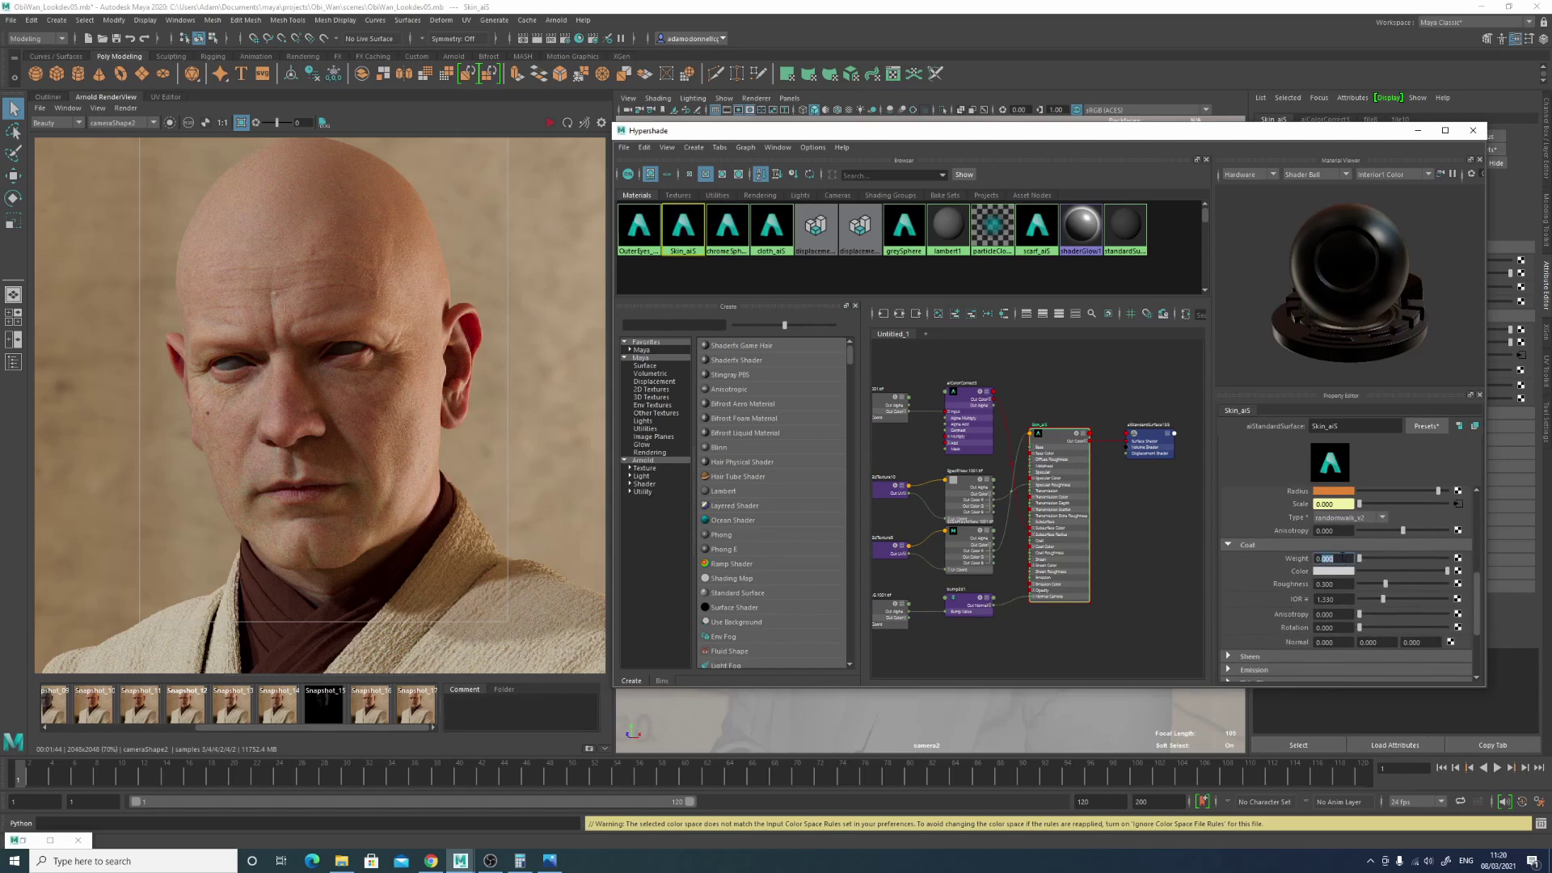
type("0.25")
left_click(1136, 551)
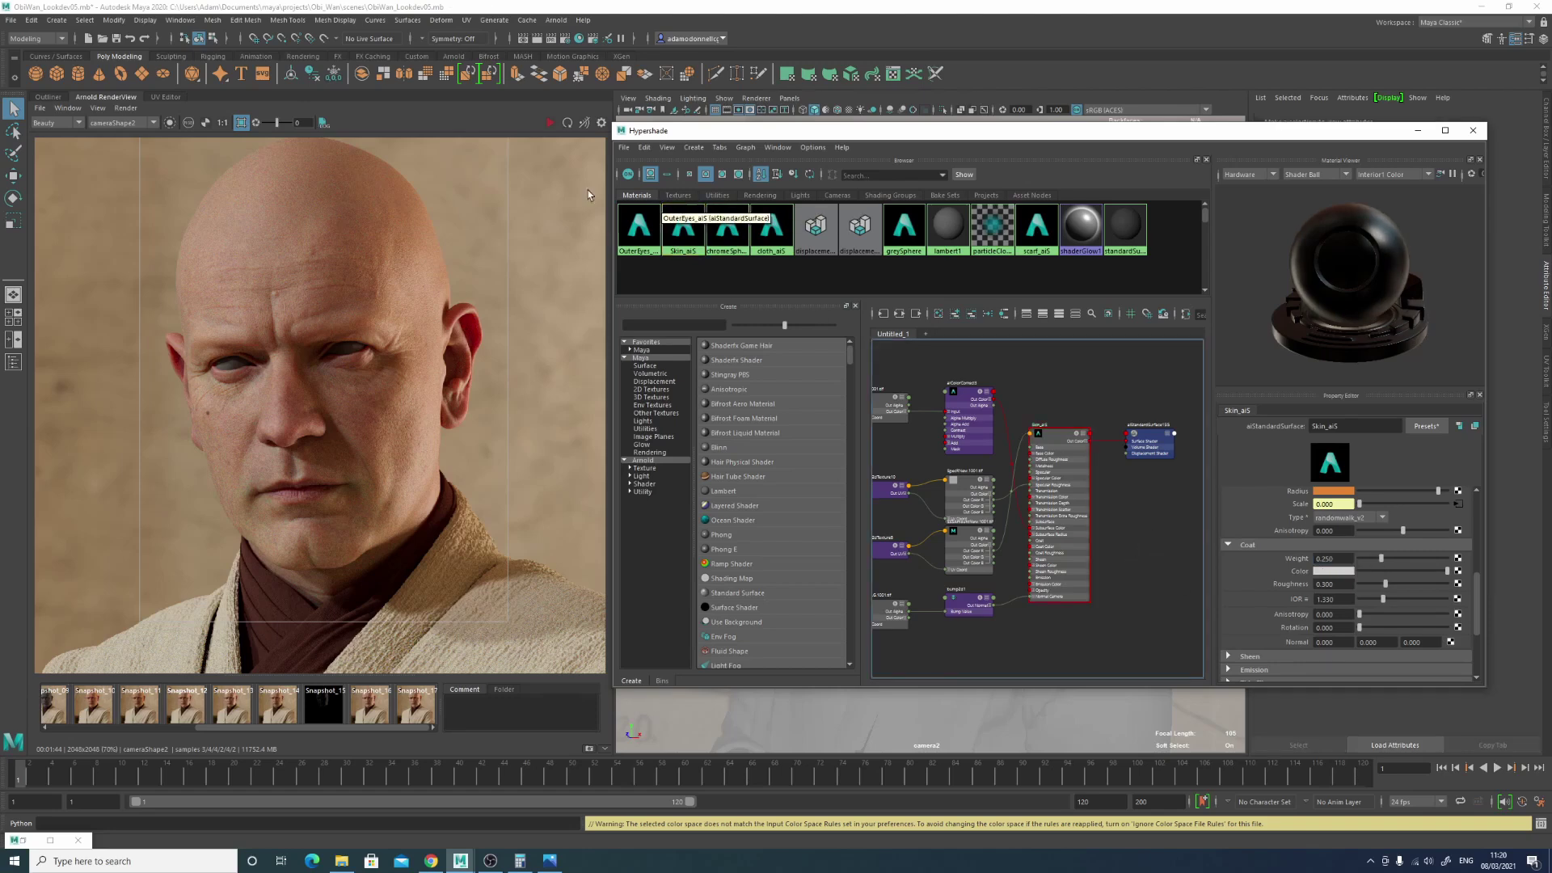
Step: Render the head with the coat enabled and inspect the skin around the eyes and nose up close
left_click(549, 124)
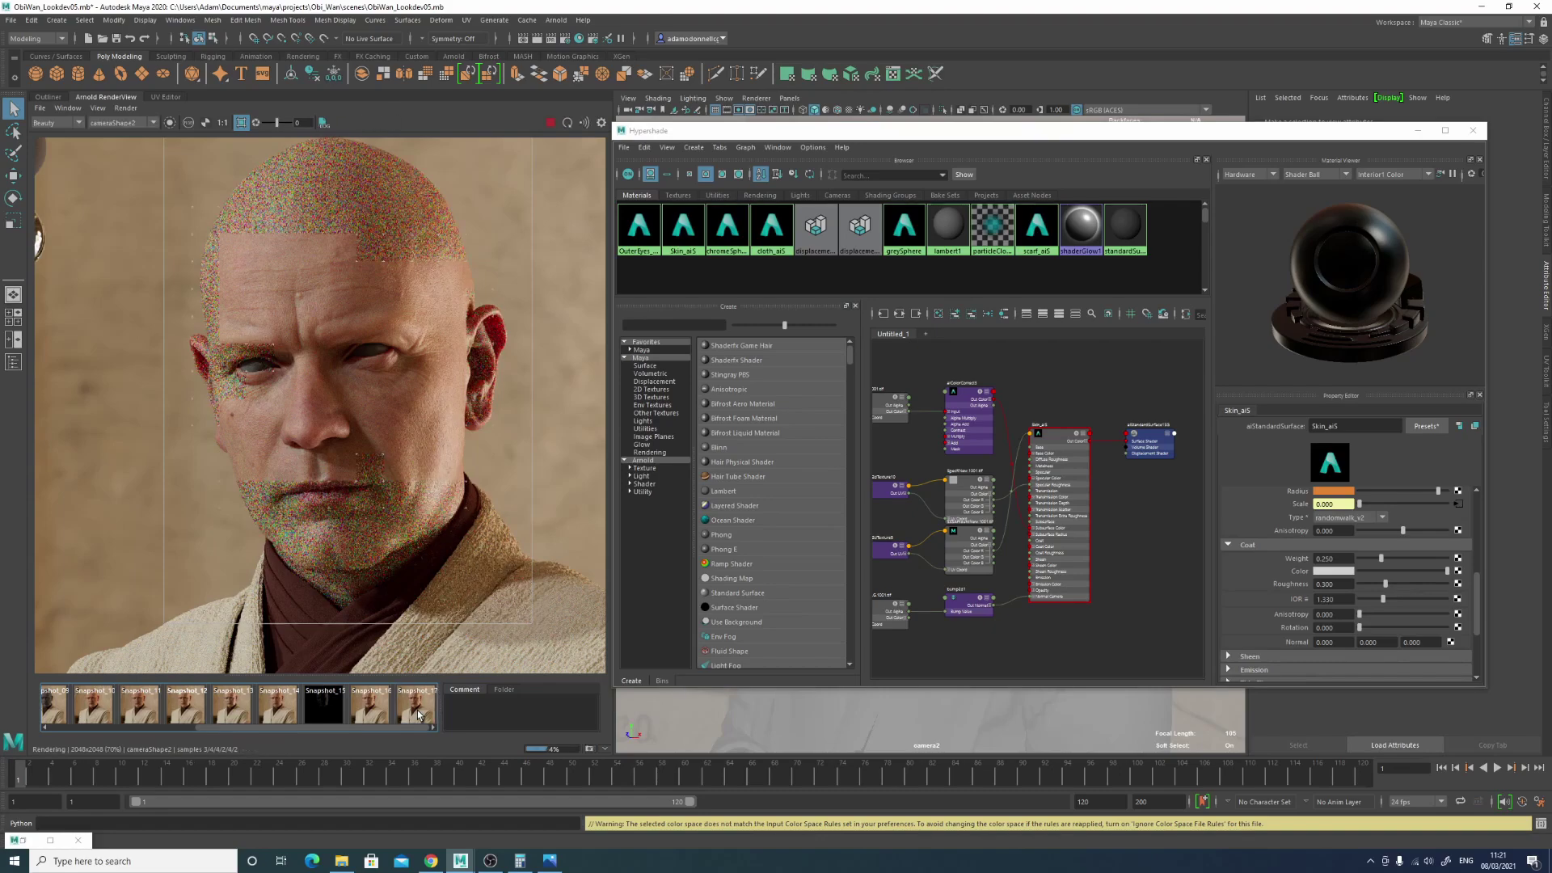
scroll(294, 443, "up", 5)
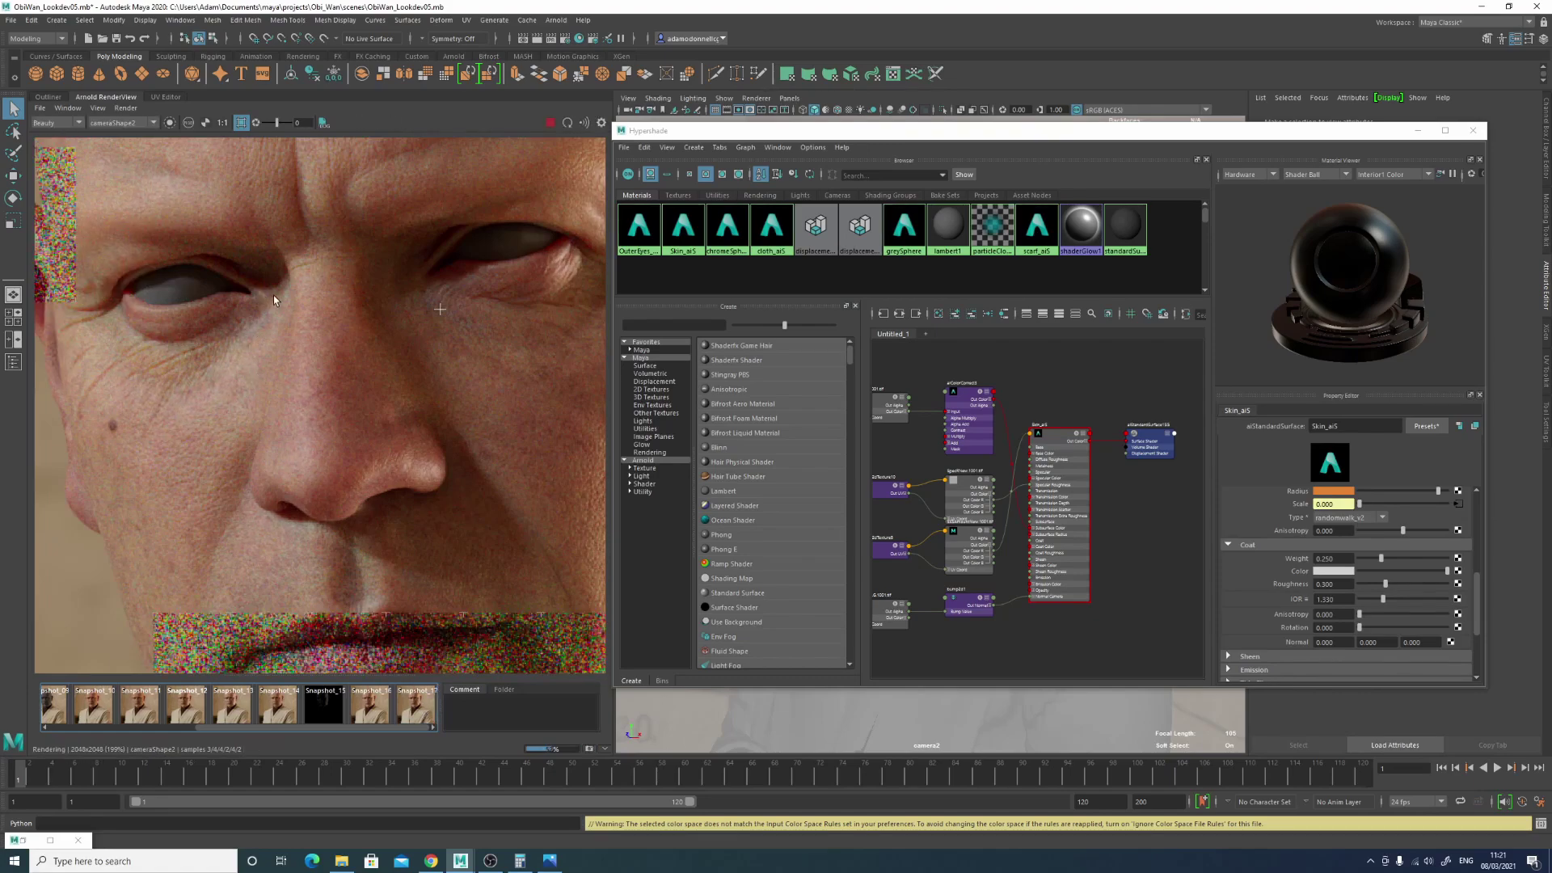
scroll(158, 364, "down", 5)
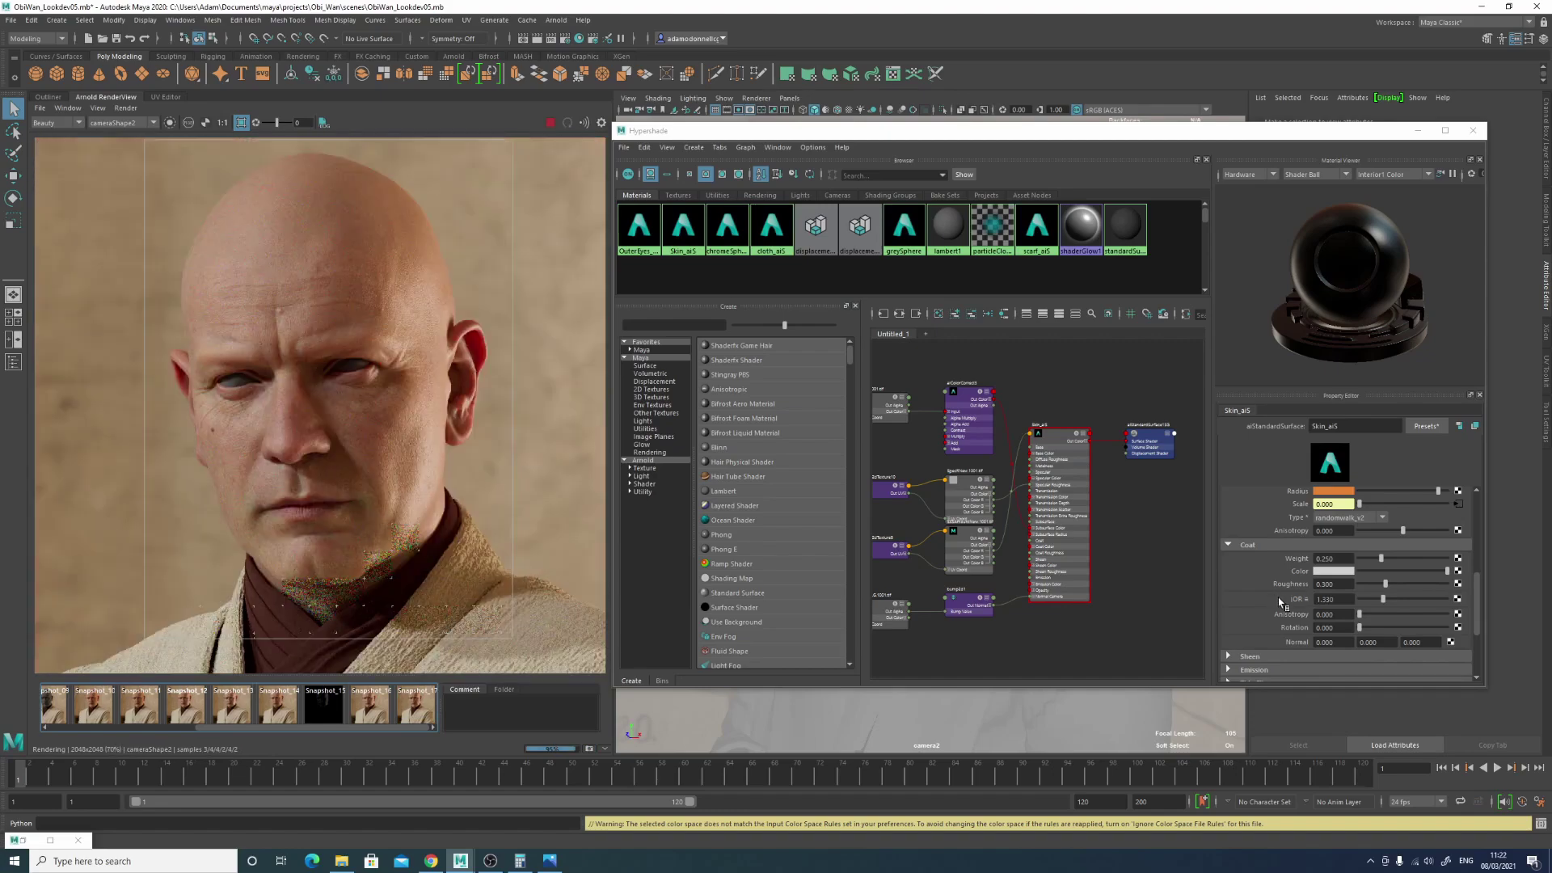
Step: Set the coat IOR of Skin_aiS to 1.34, re-render the head and stop the render
left_click(1326, 599)
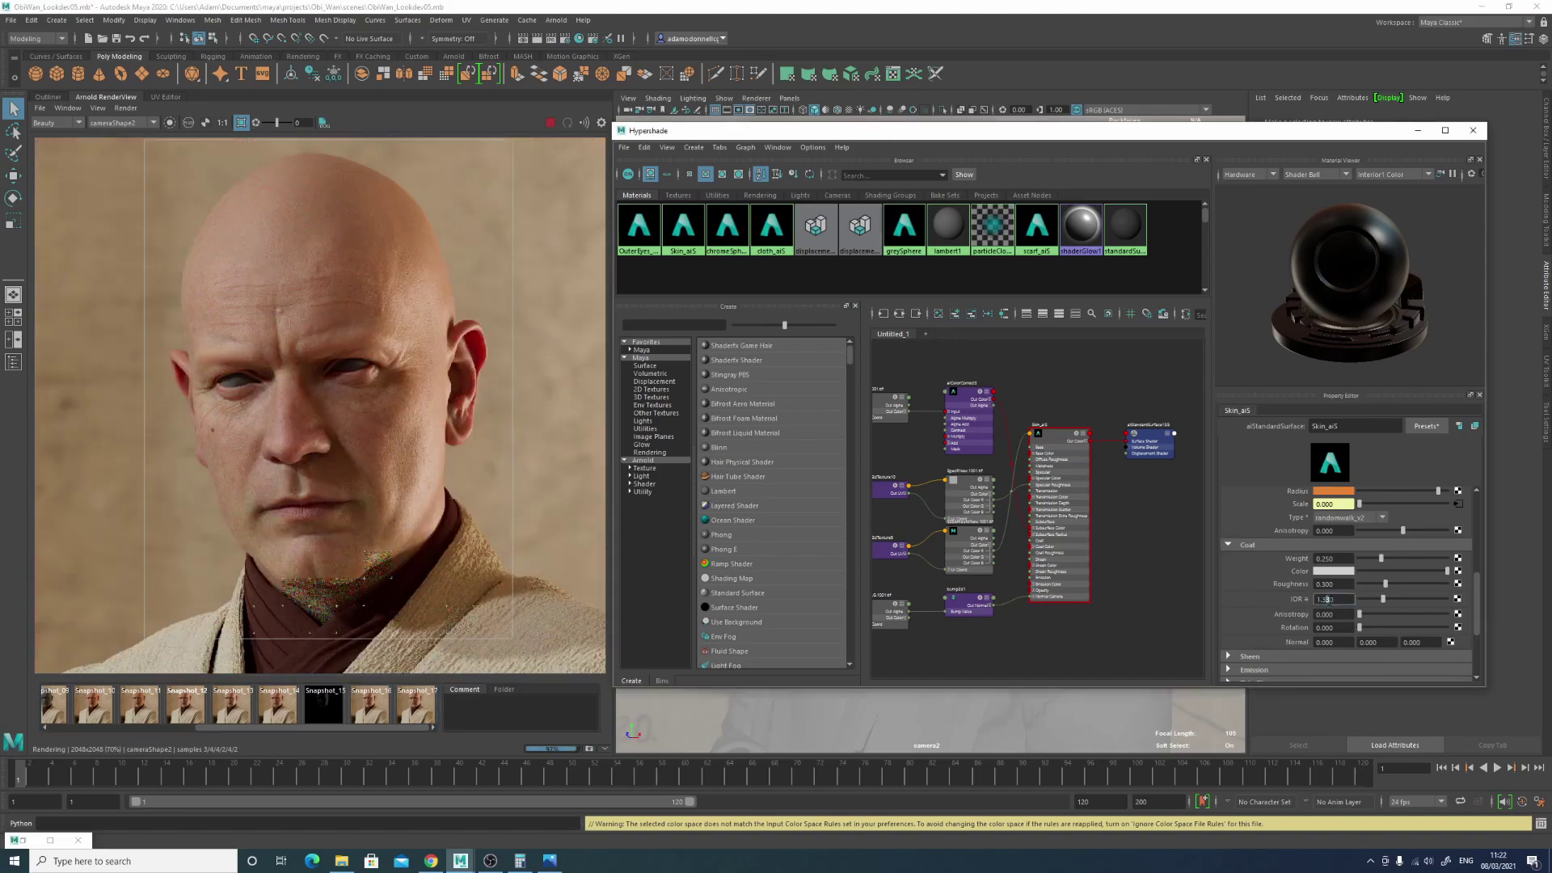
key("BackSpace")
type("4")
key("Tab")
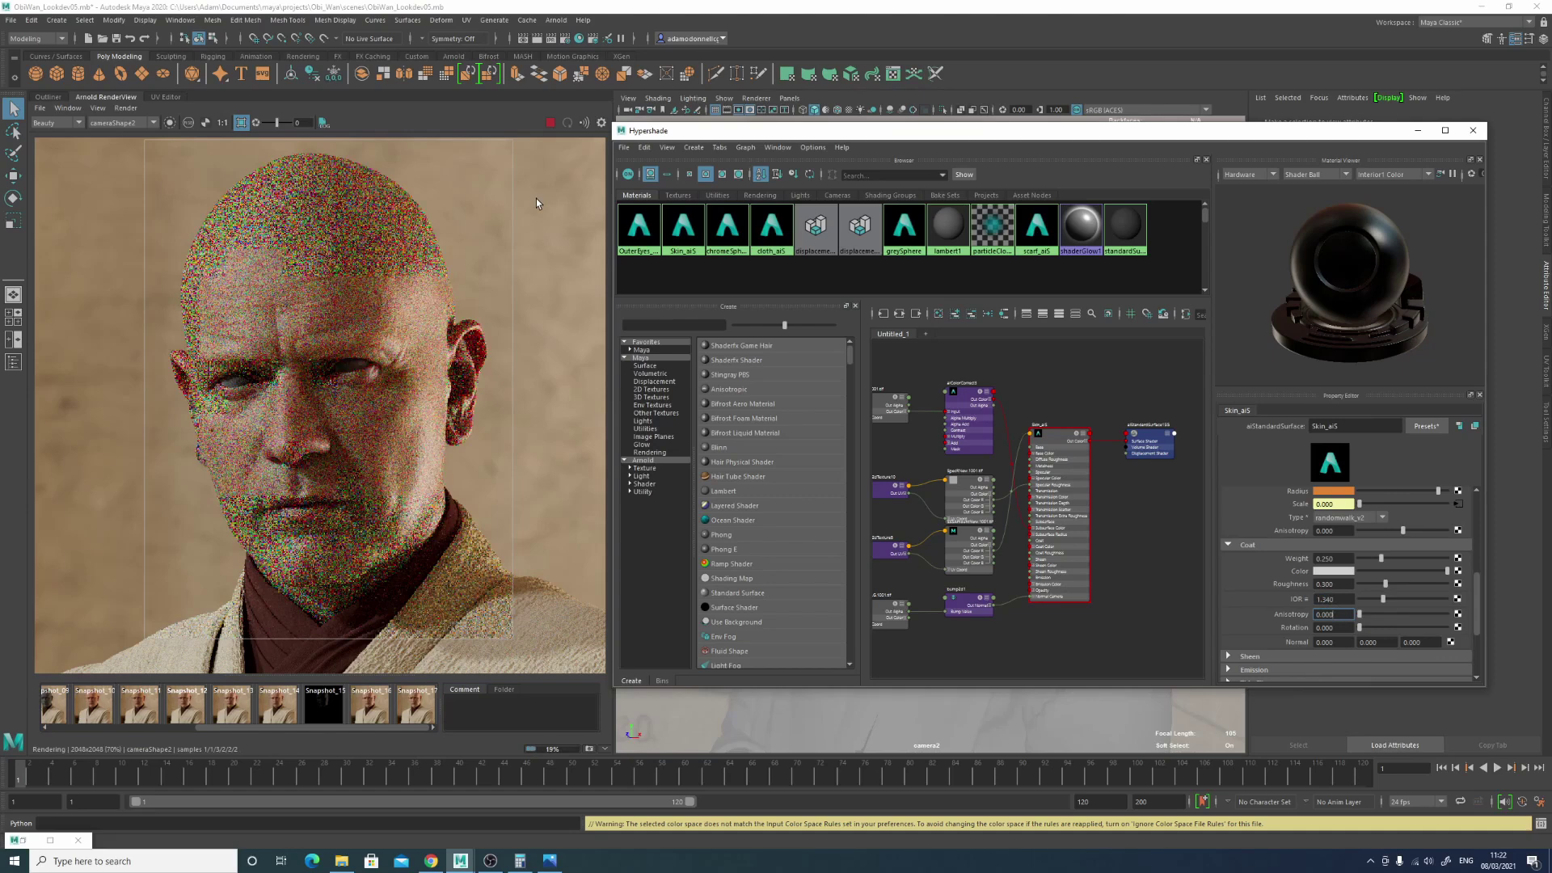
left_click(415, 430)
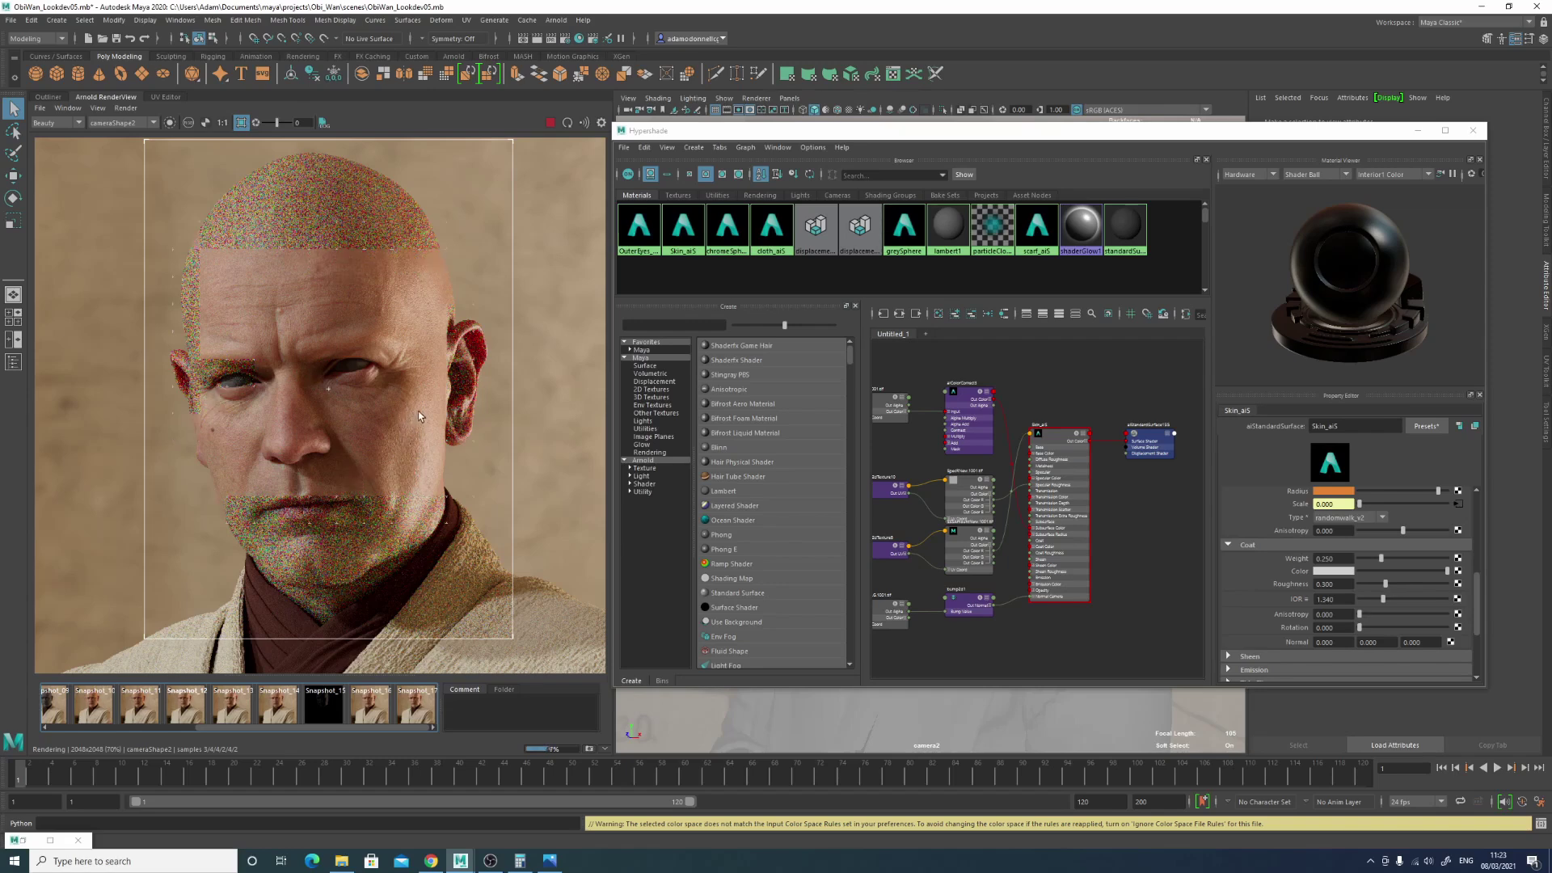
key("Escape")
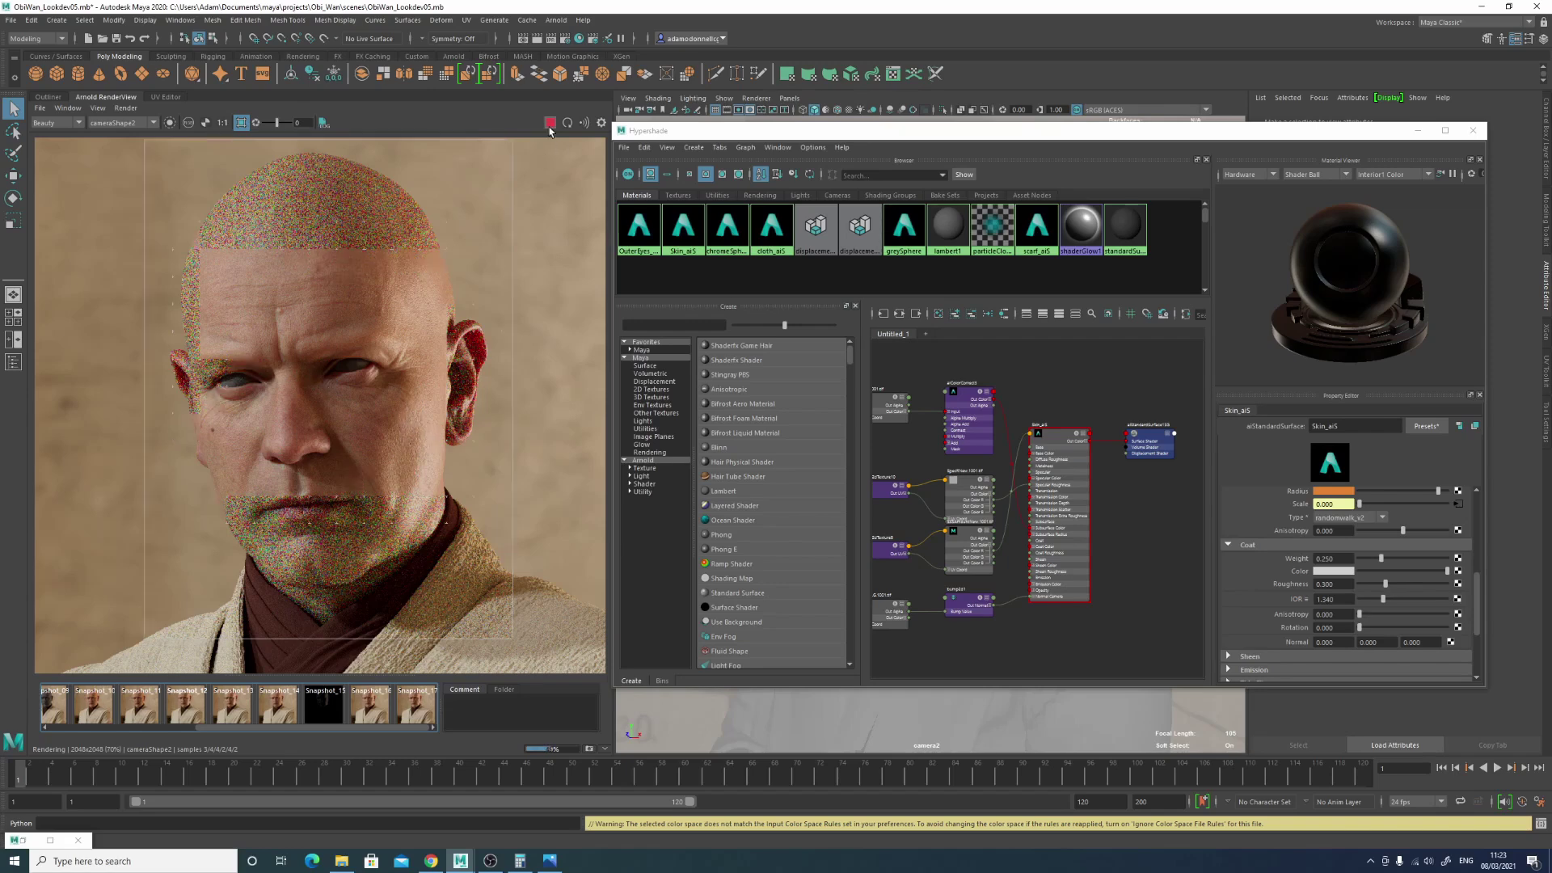
Step: Map a File texture to the coat weight of Skin_aiS and load CoatWeight.1001.tif into it
left_click(1457, 557)
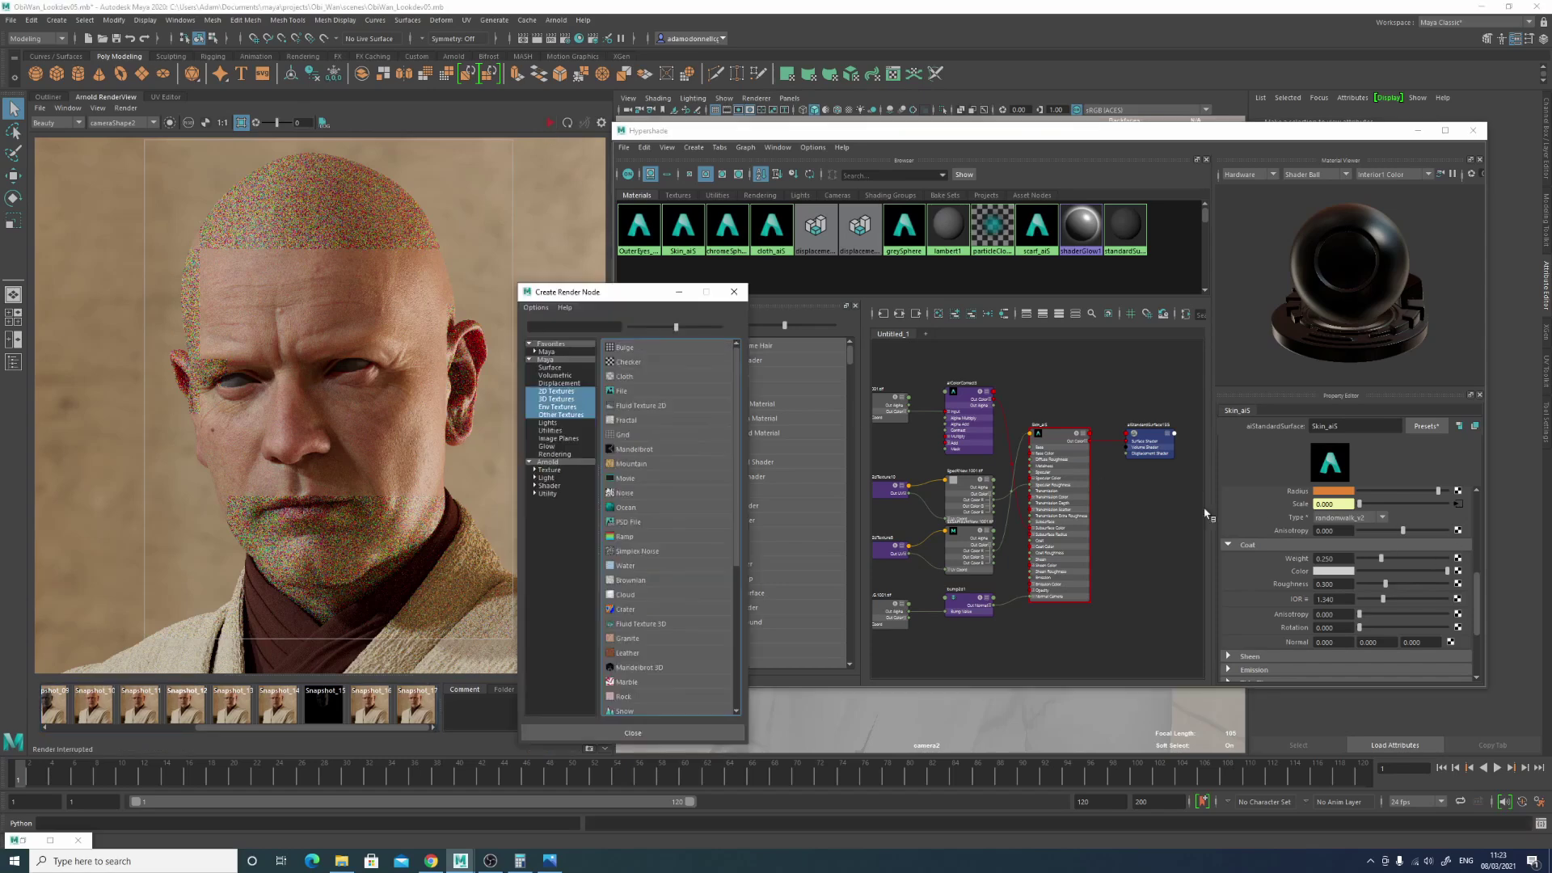
left_click(647, 392)
left_click(1468, 511)
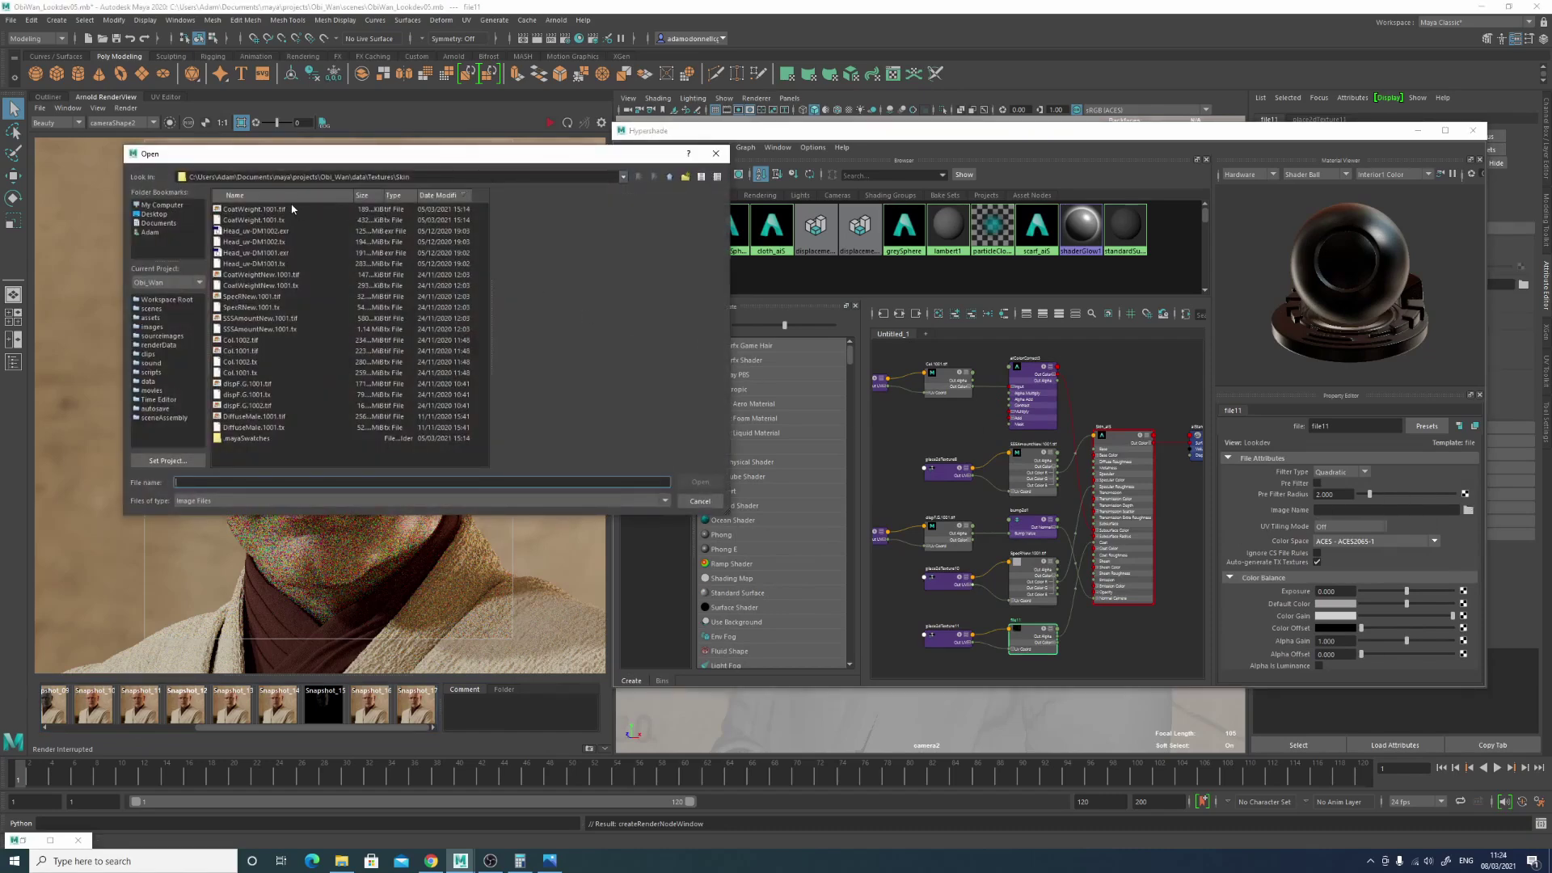
left_click(276, 275)
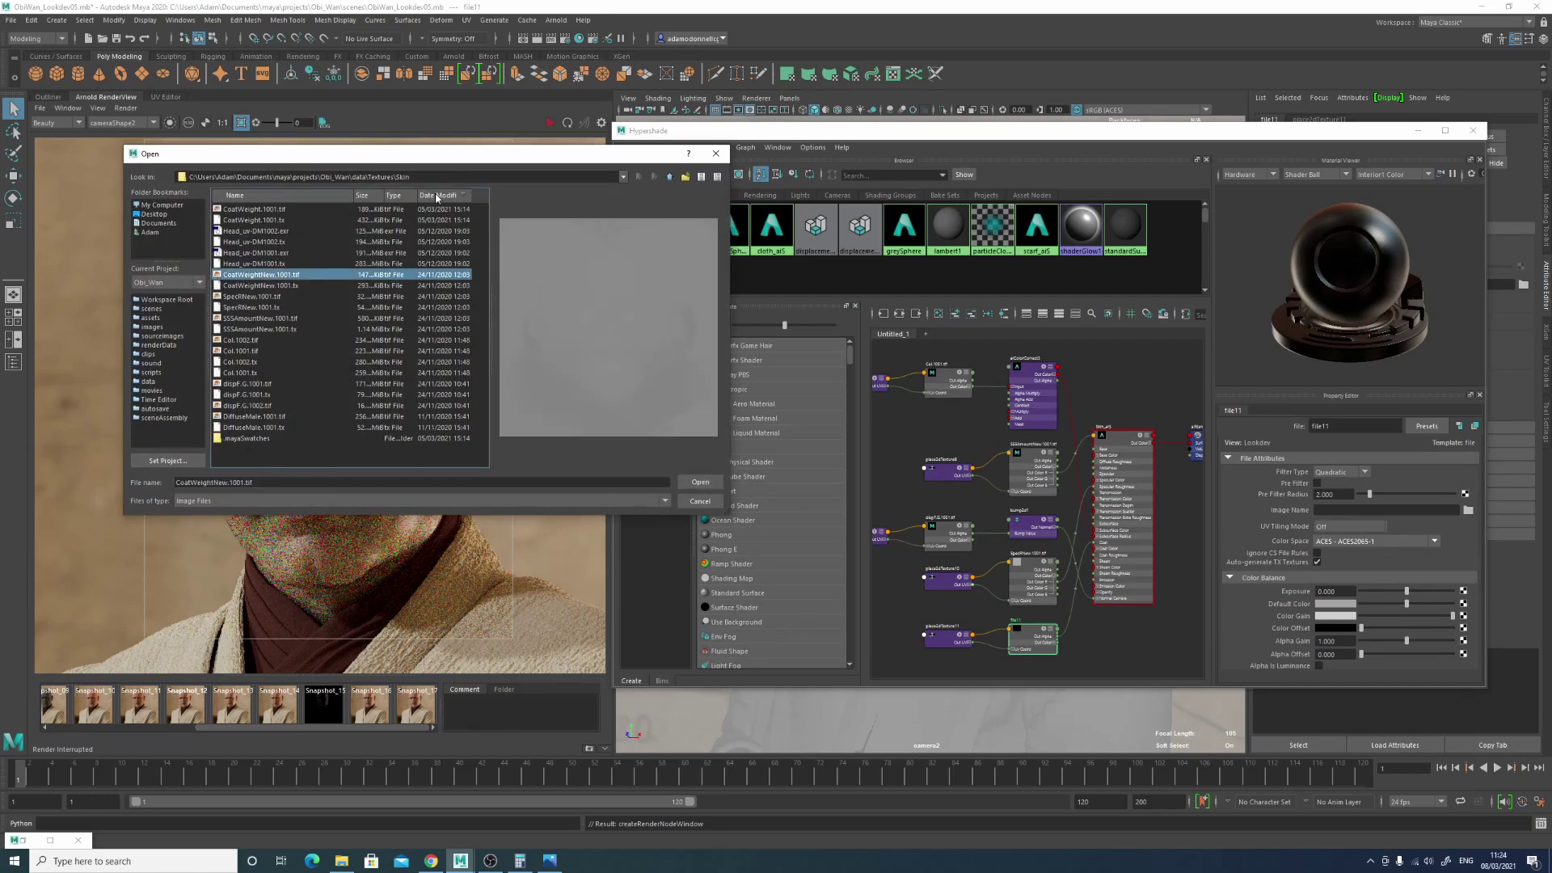
left_click(302, 209)
left_click(701, 482)
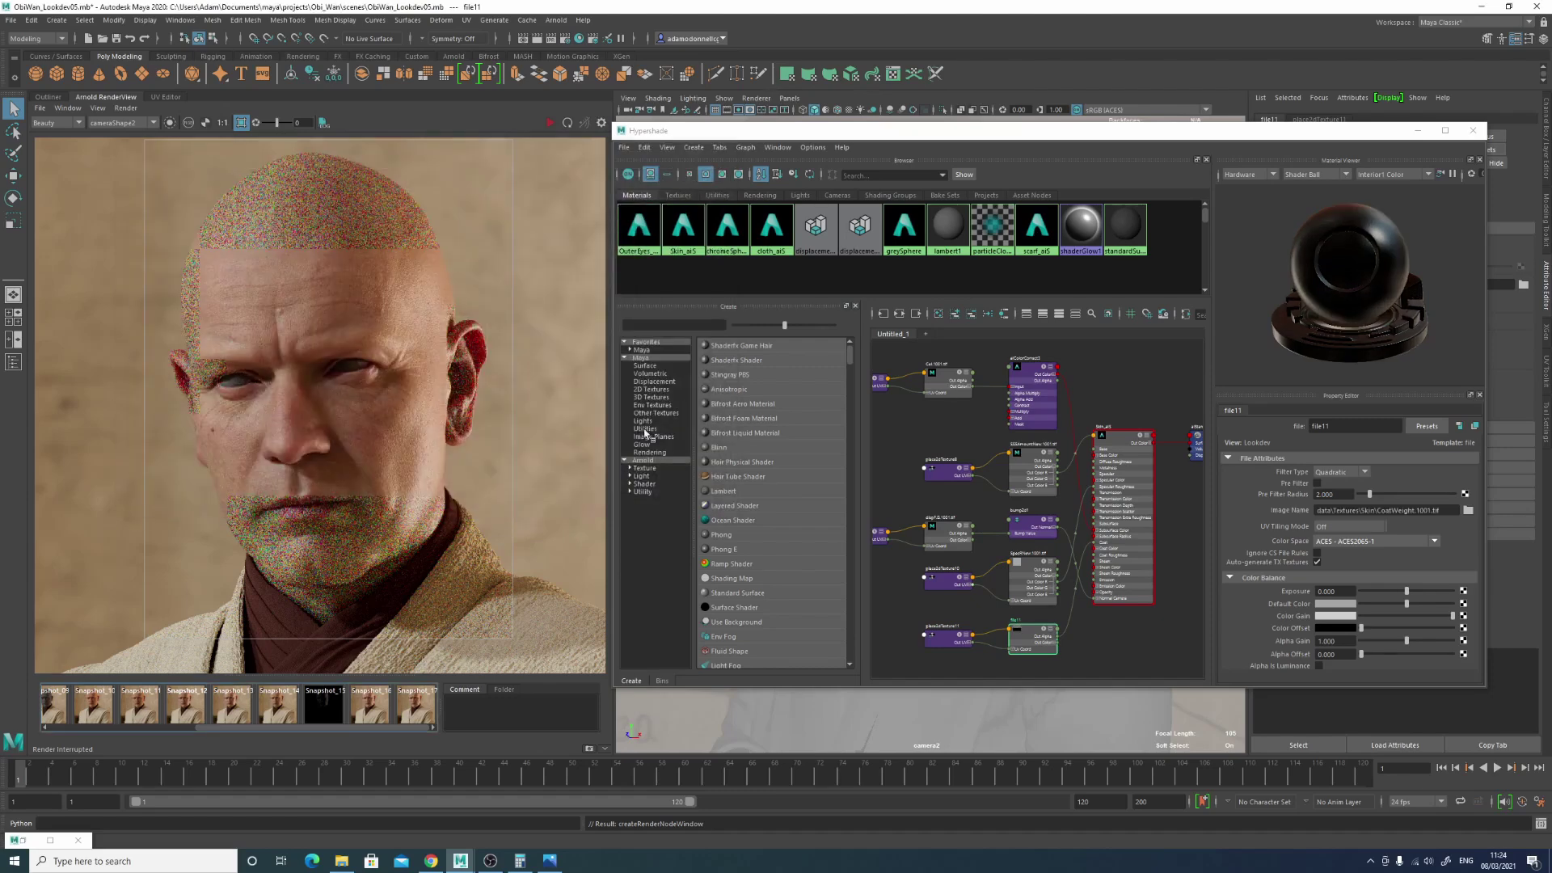
Step: Set the CoatWeight.1001.tif texture's color space to Utility - Raw and its filter type to Off
left_click(1389, 541)
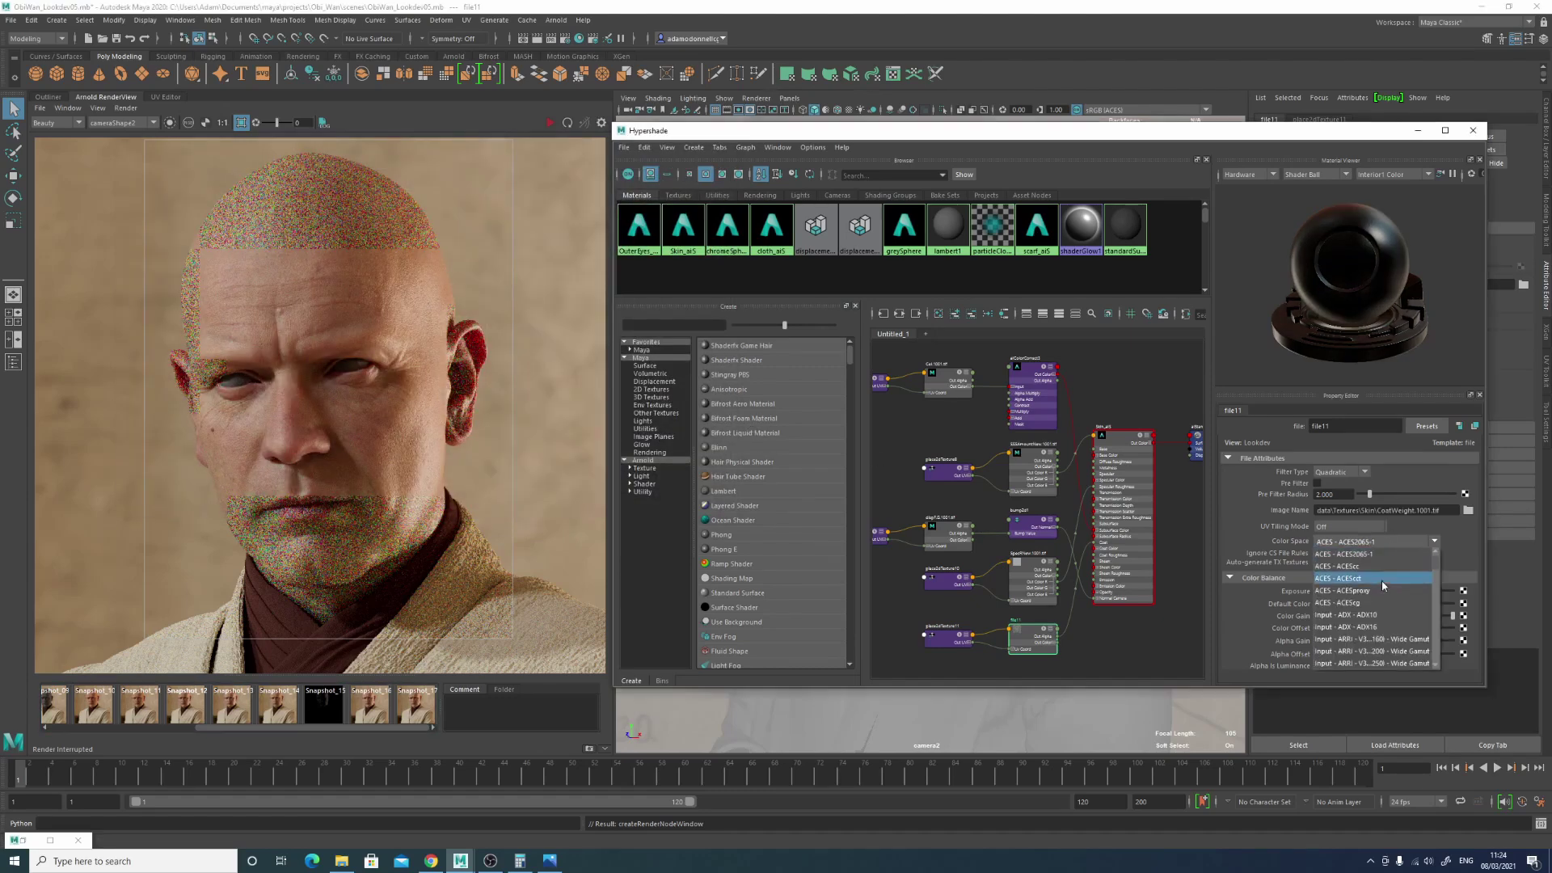
scroll(1372, 602, "down", 10)
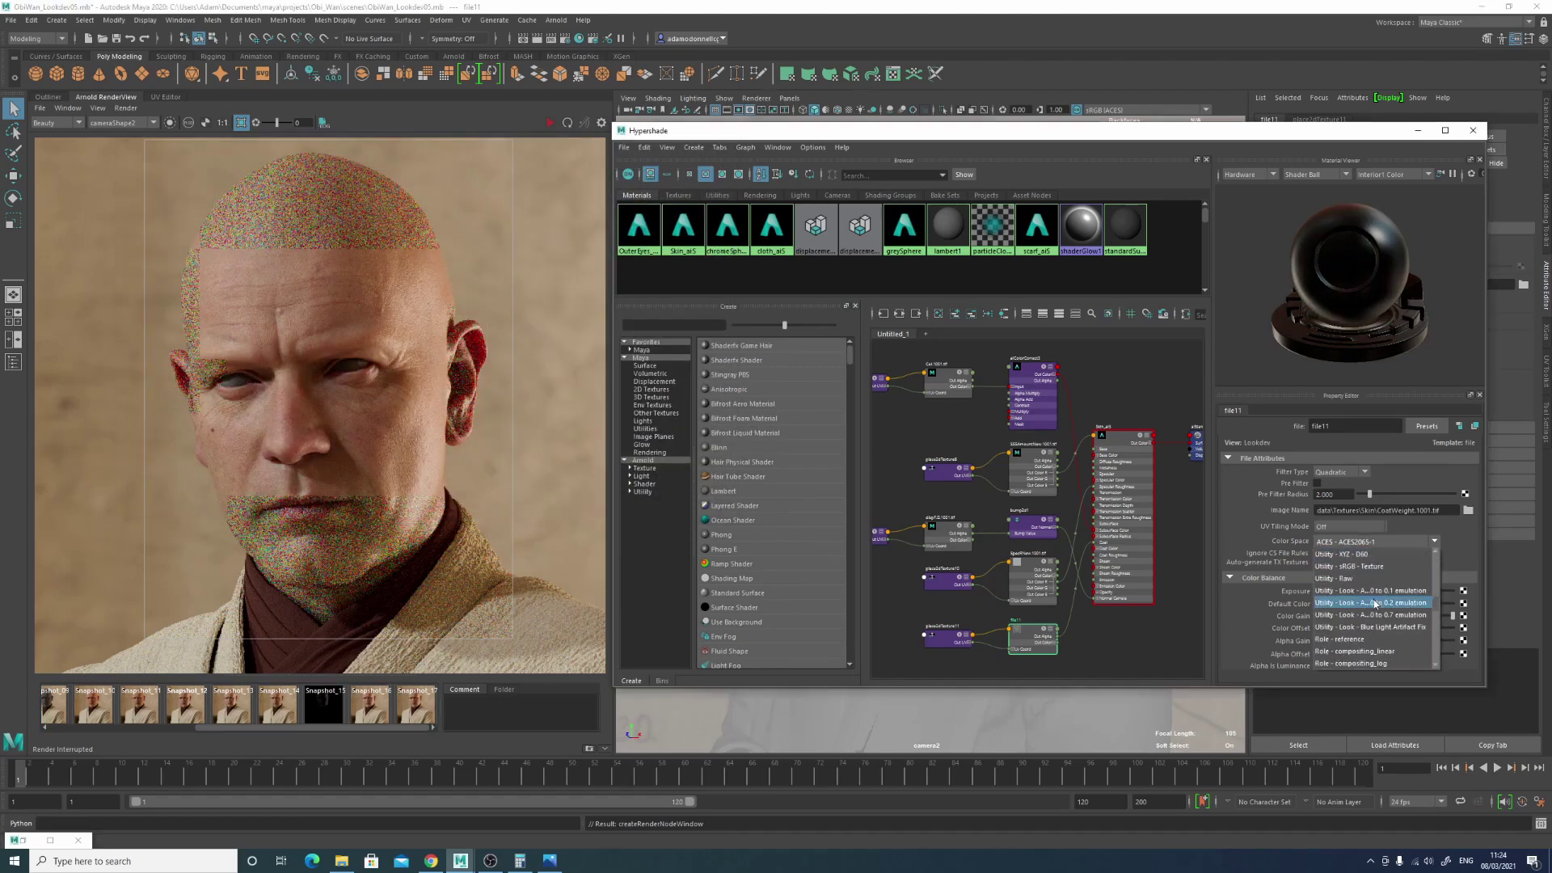
left_click(1361, 579)
left_click(1365, 474)
left_click(1351, 485)
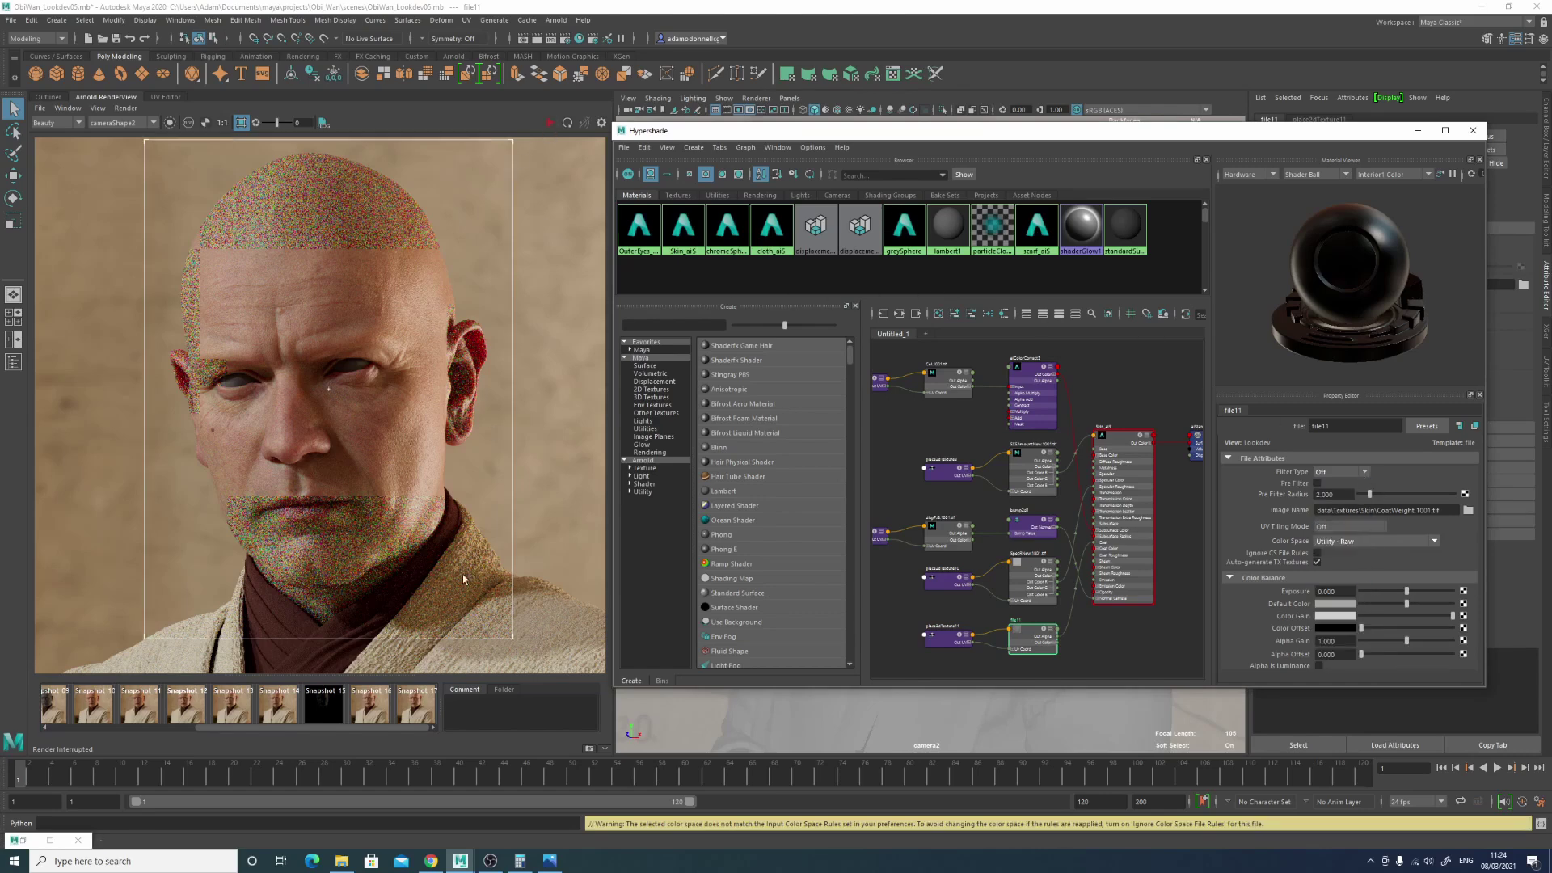
Step: Drive the Coat input of Skin_aiS with Out Color R of CoatWeight.1001.tif instead of Out Alpha
left_click(524, 210)
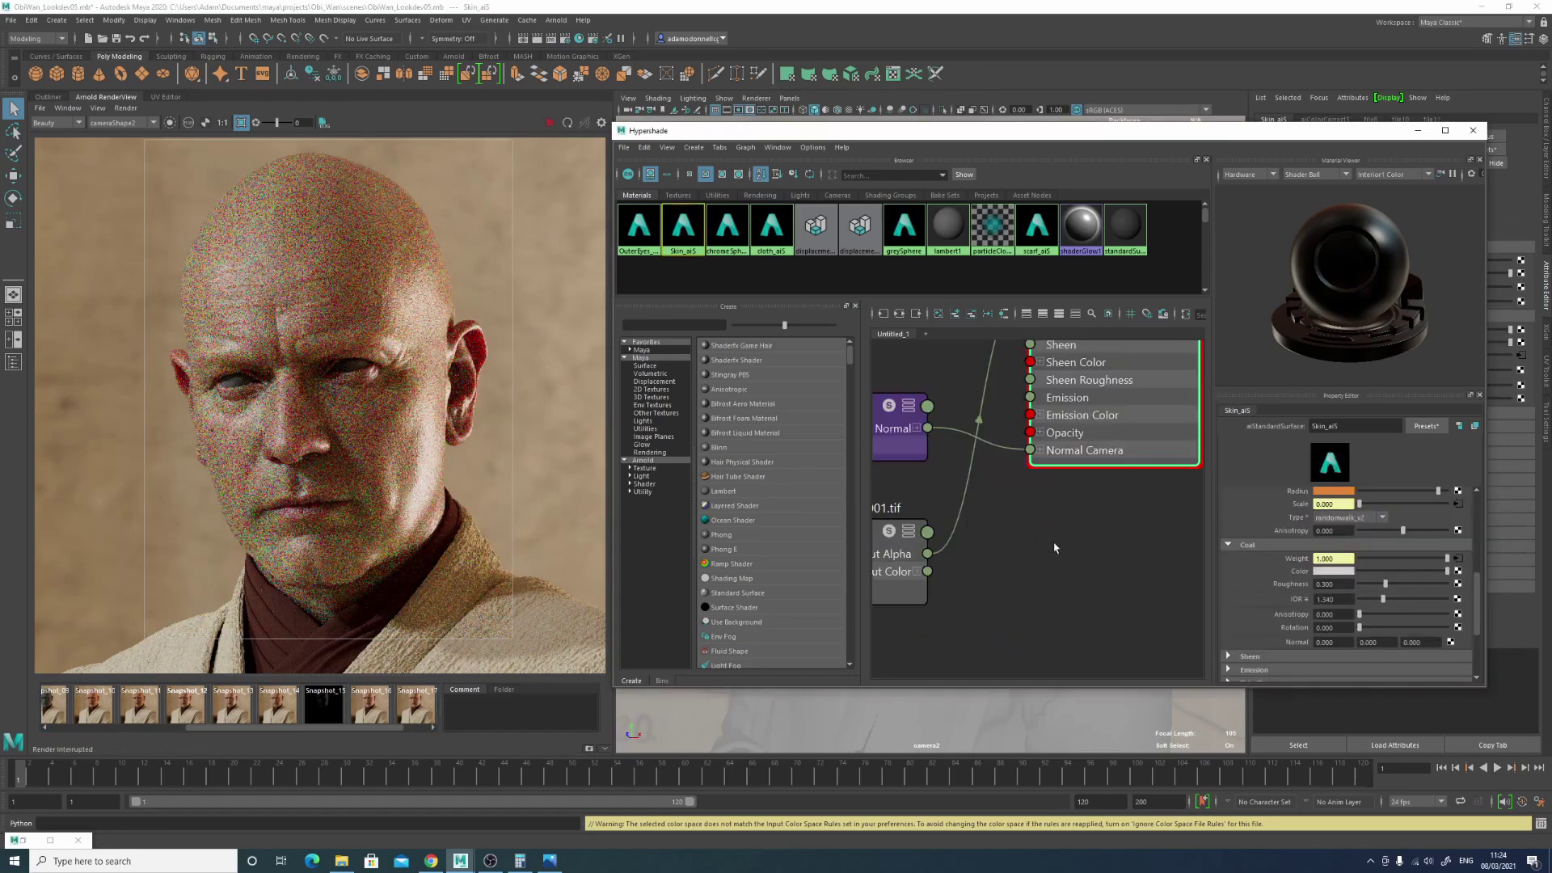
scroll(1054, 548, "down", 1)
scroll(1075, 573, "down", 3)
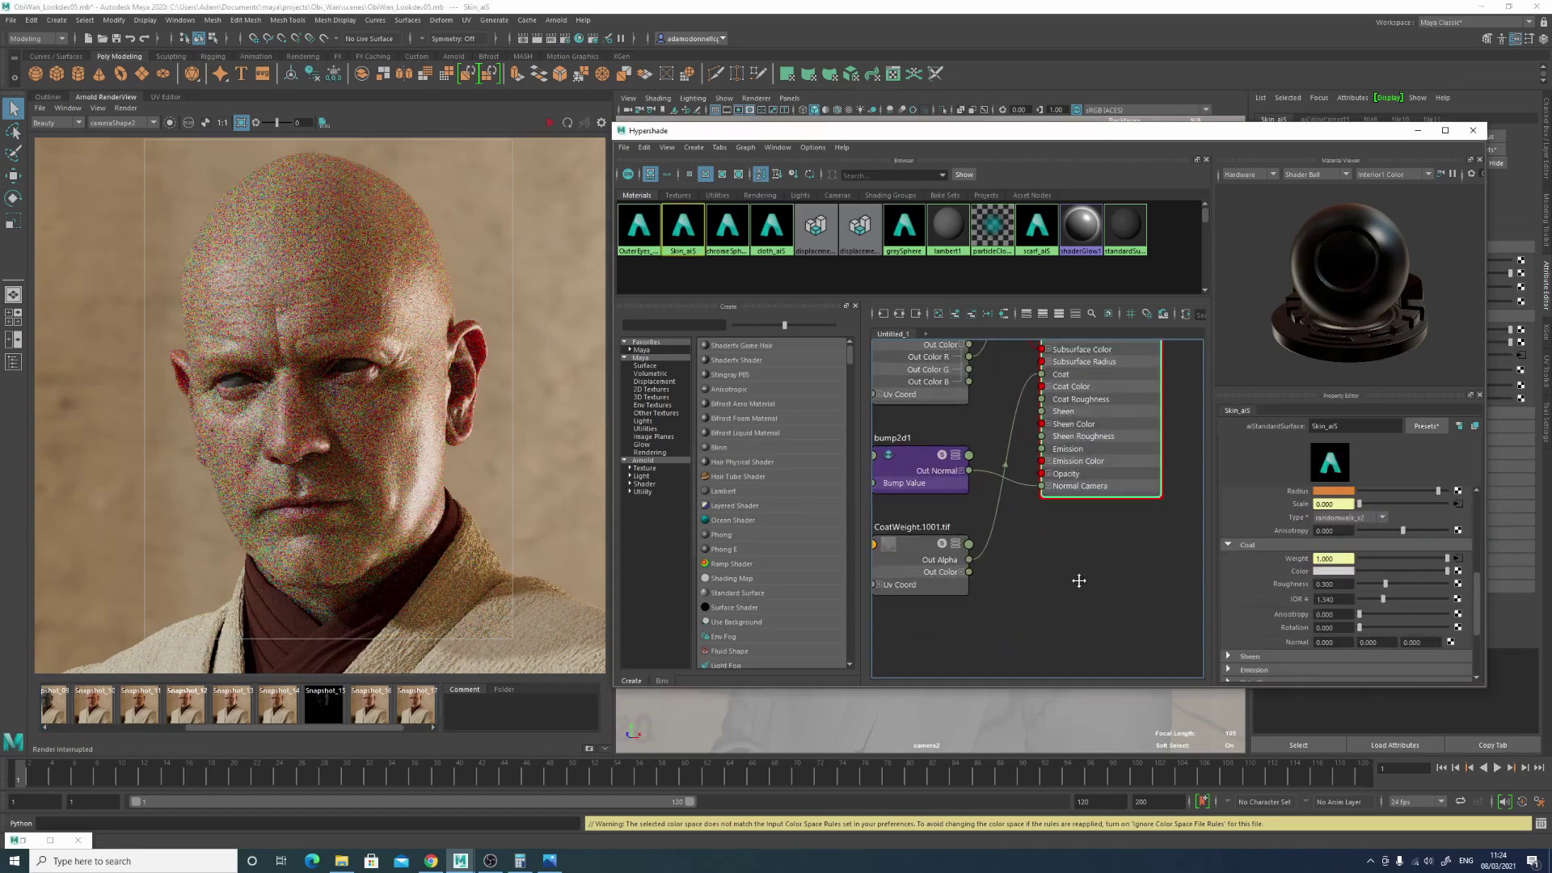
left_click(997, 612)
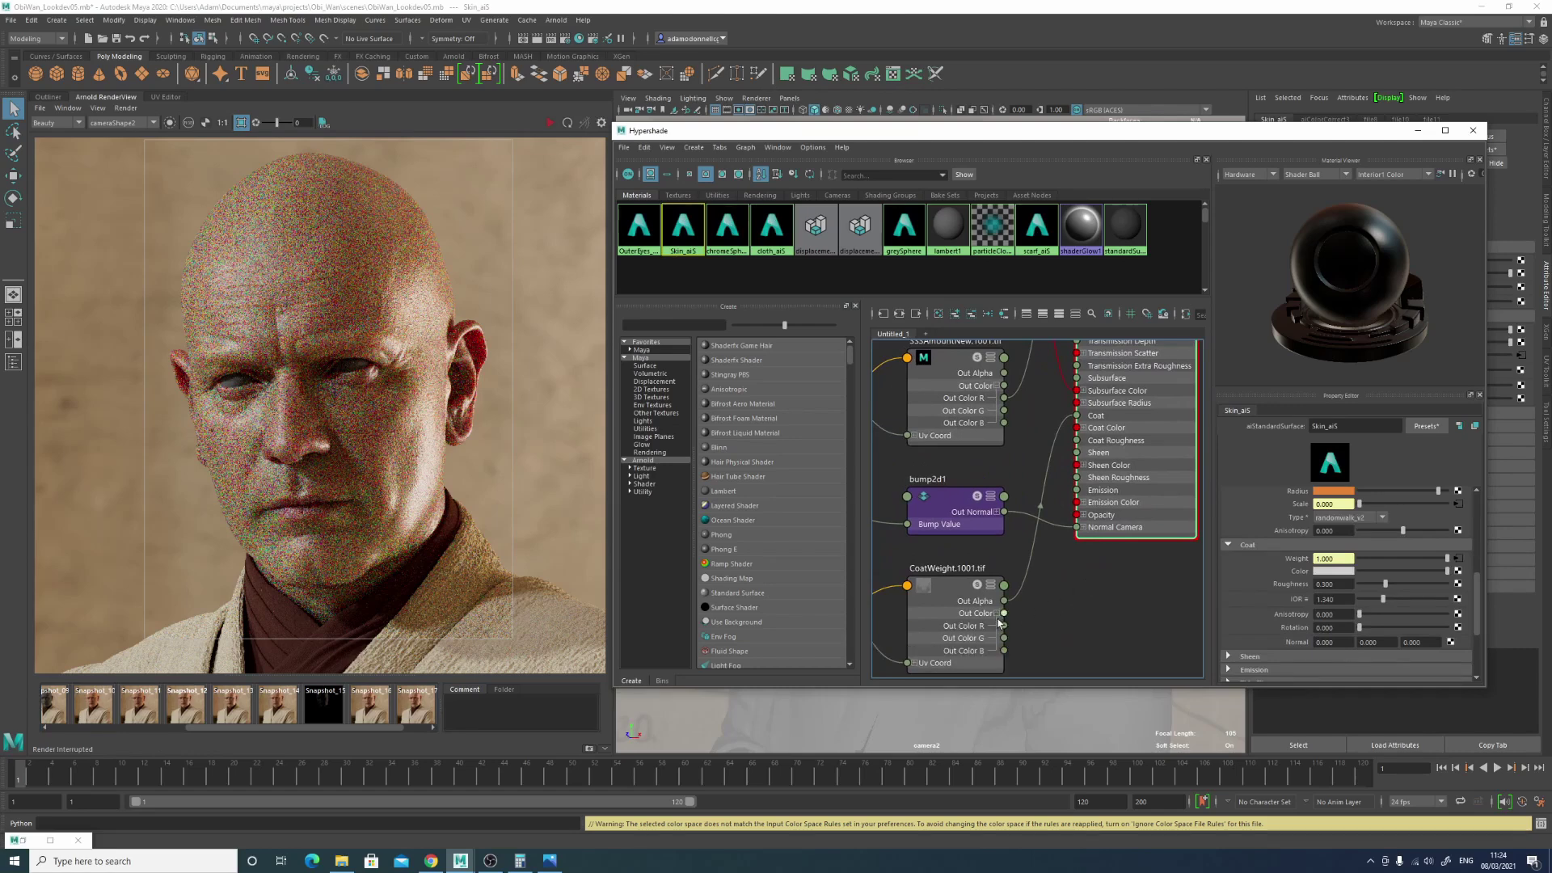
left_click_drag(1012, 603, 1076, 416)
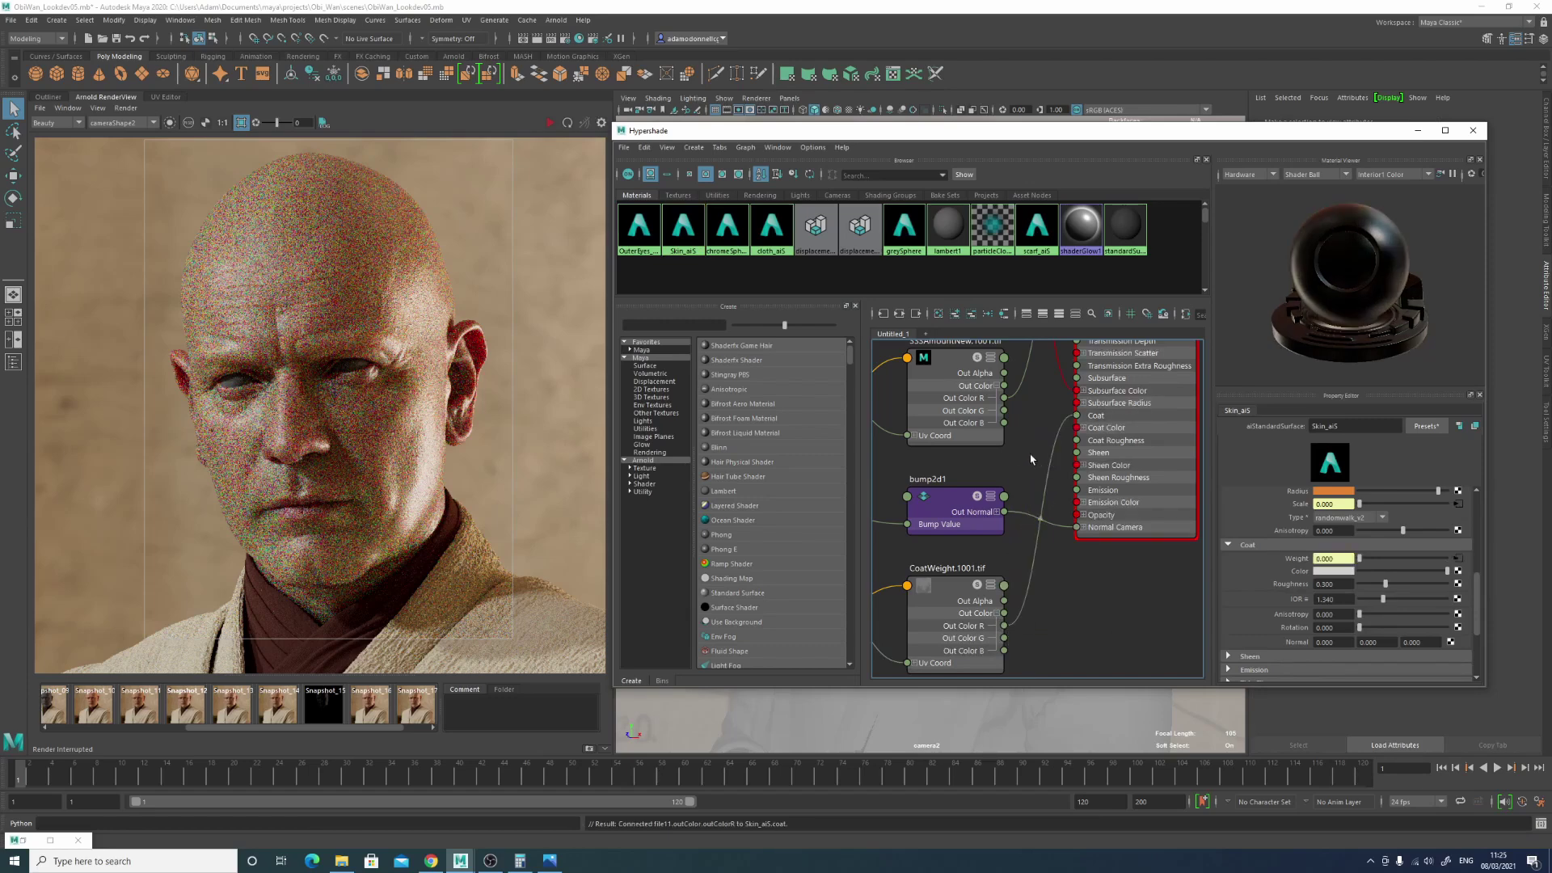
Step: Re-render the head with the coat weight map, inspect the cheek and ear up close and stop the render
left_click(527, 227)
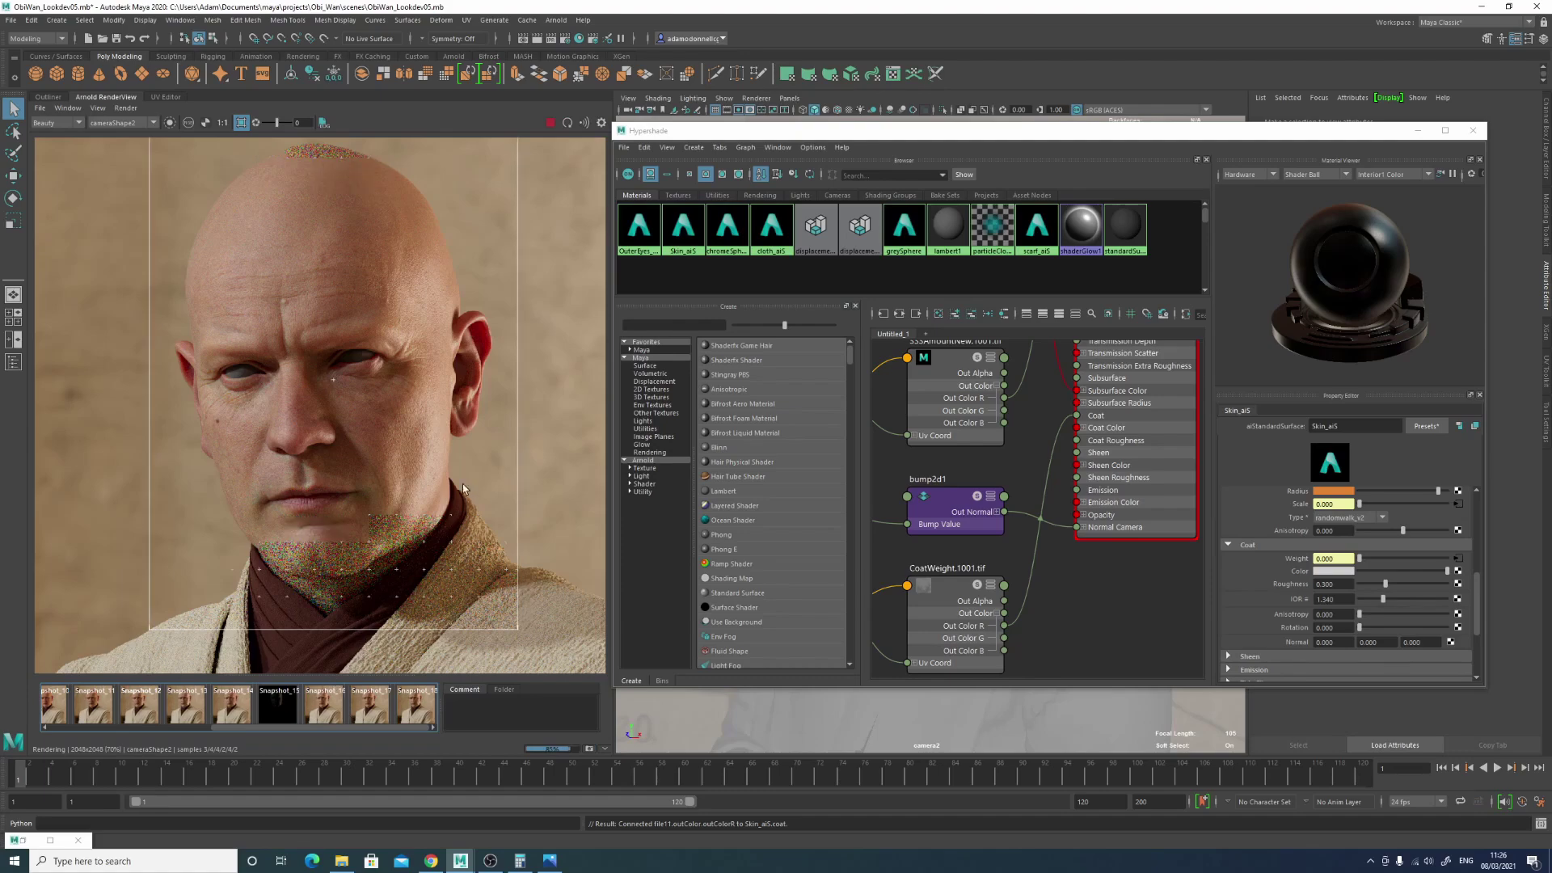
scroll(472, 488, "up", 2)
scroll(416, 482, "up", 2)
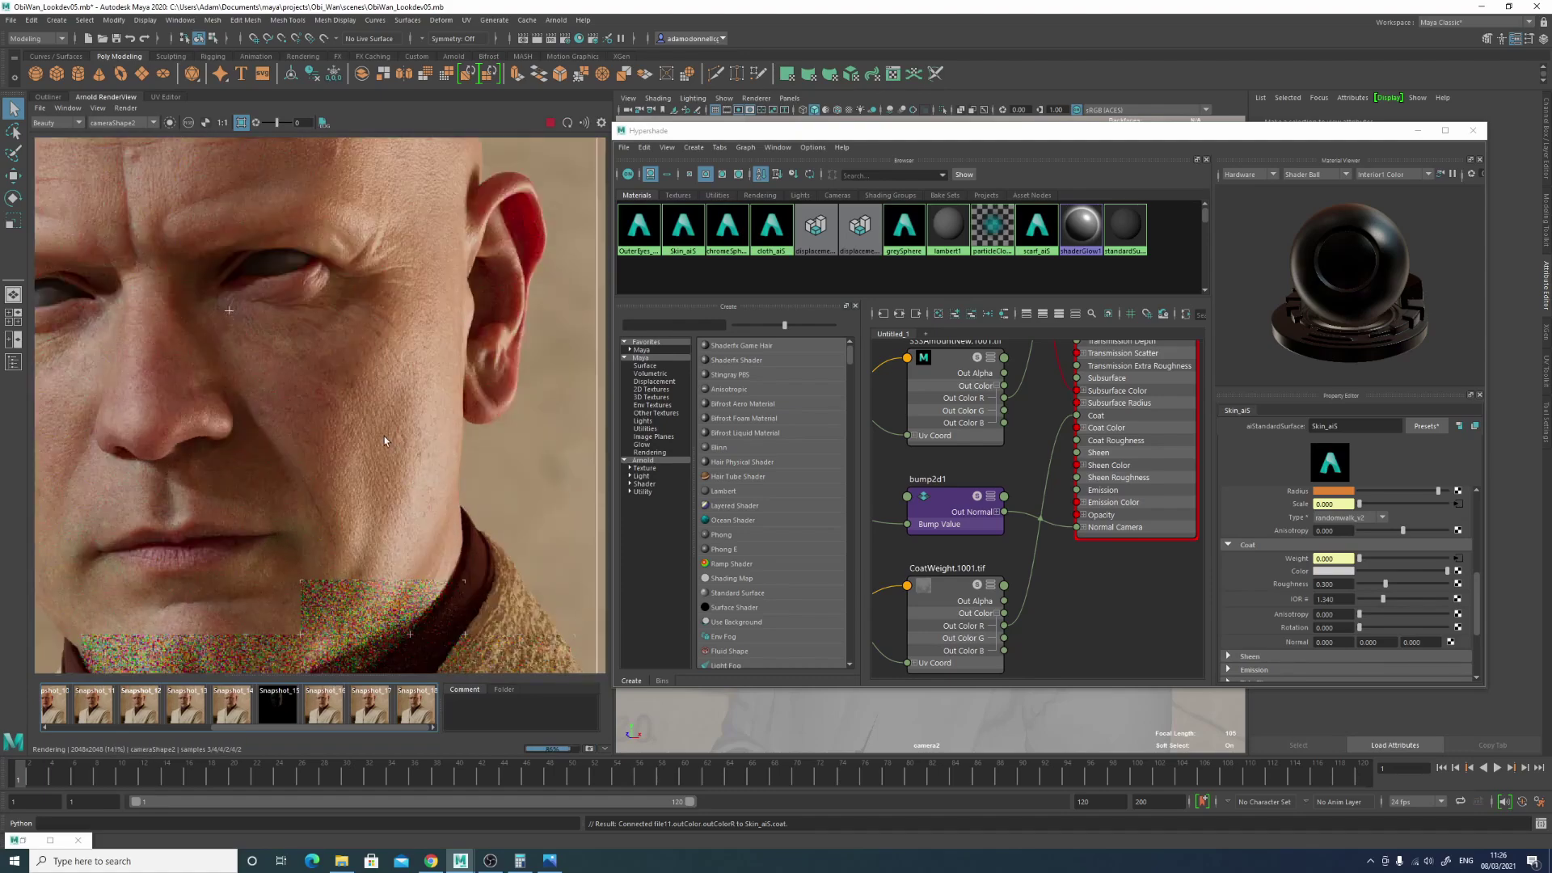
scroll(383, 429, "down", 2)
scroll(383, 429, "down", 2)
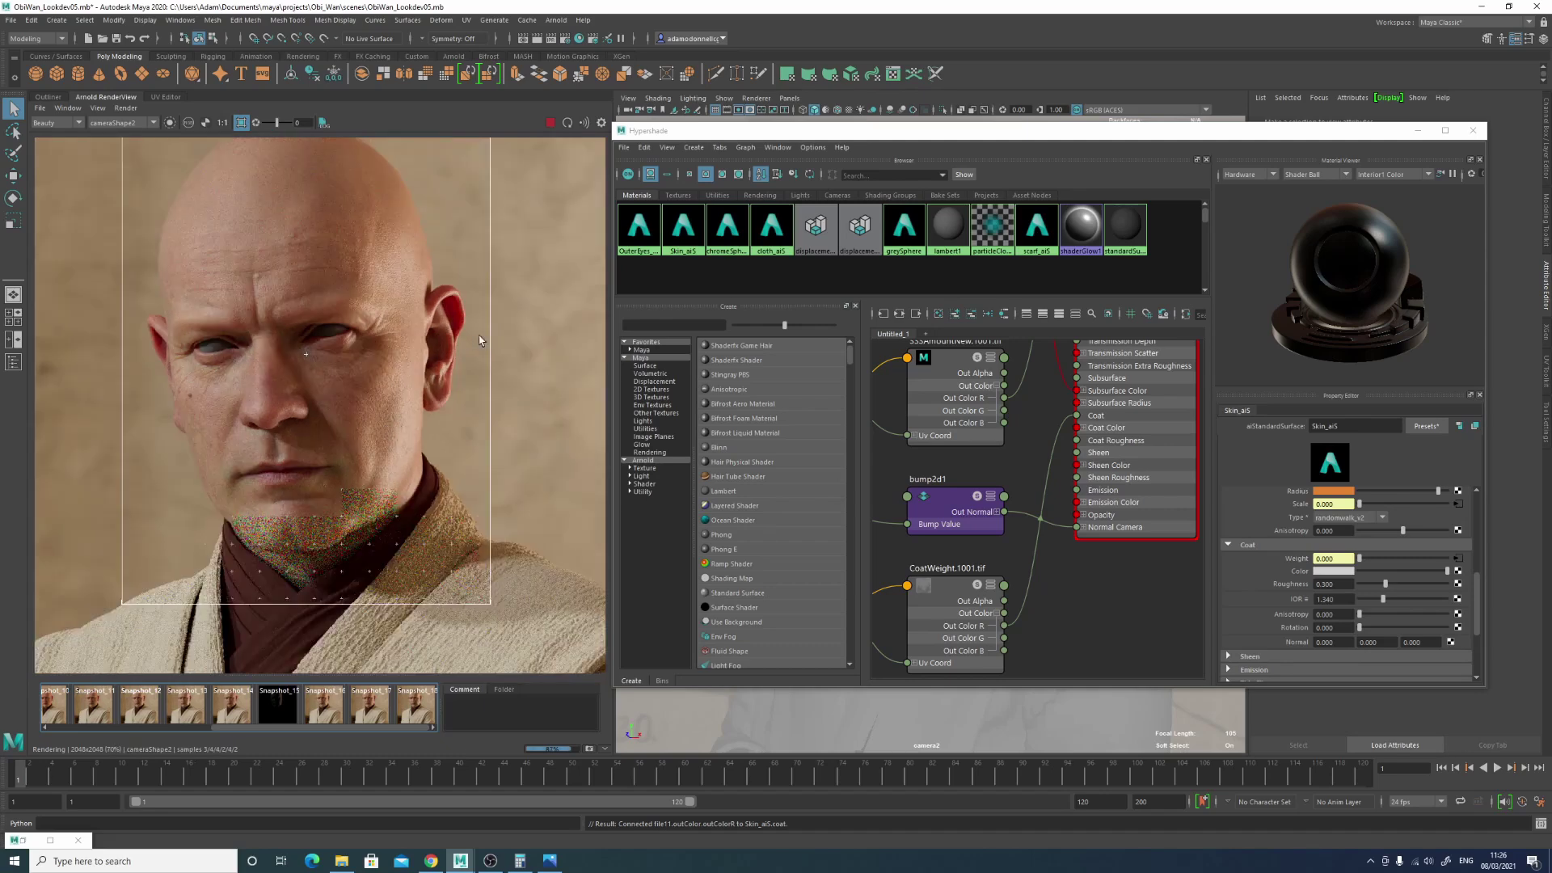
middle_click_drag(506, 360, 503, 405)
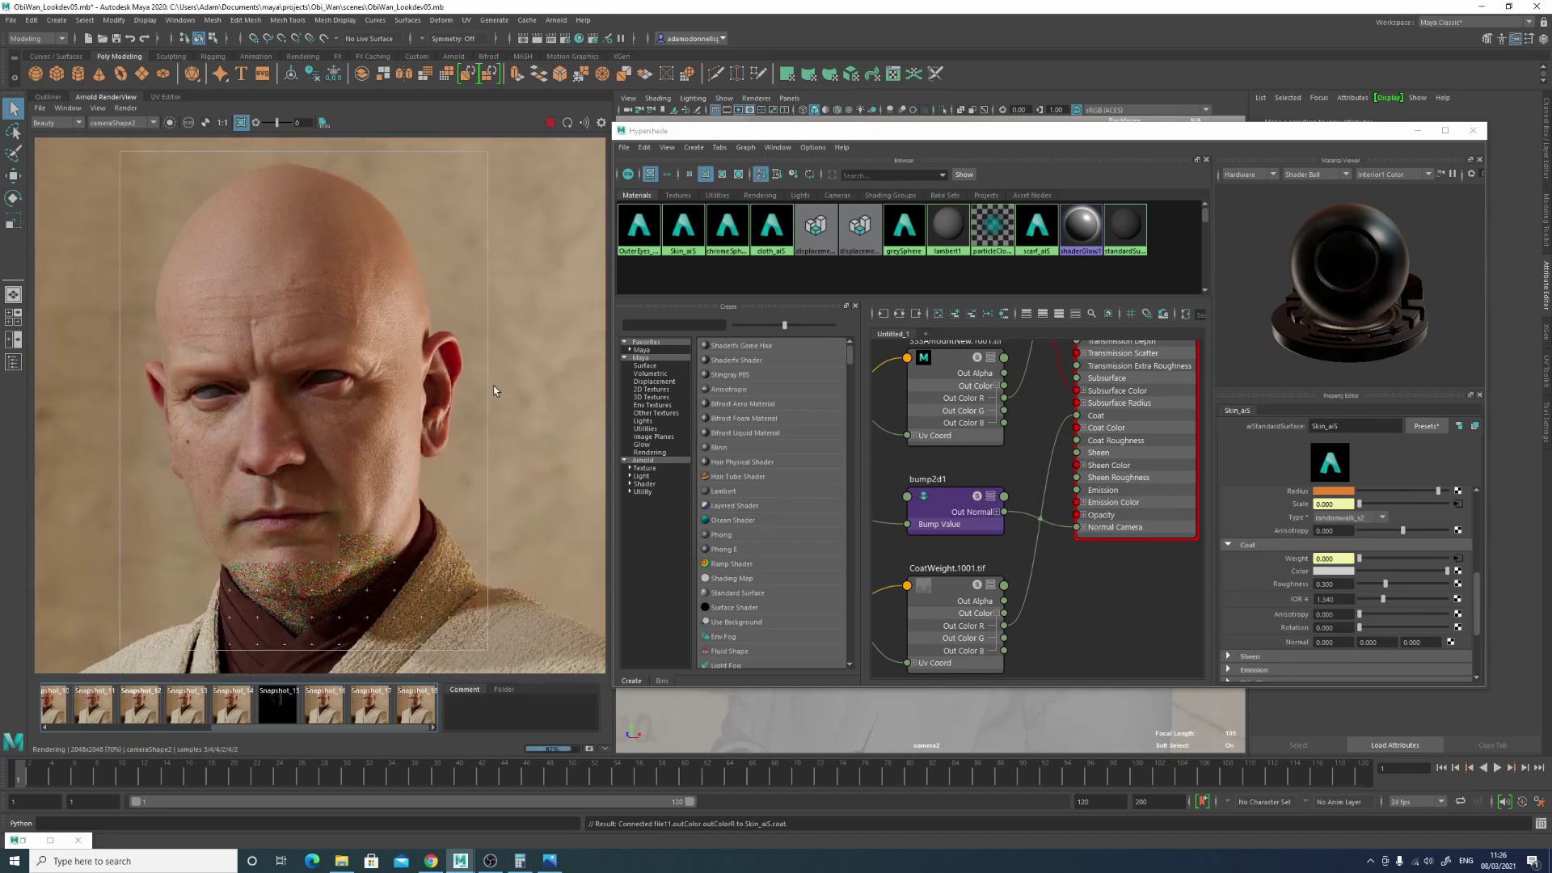
left_click(551, 122)
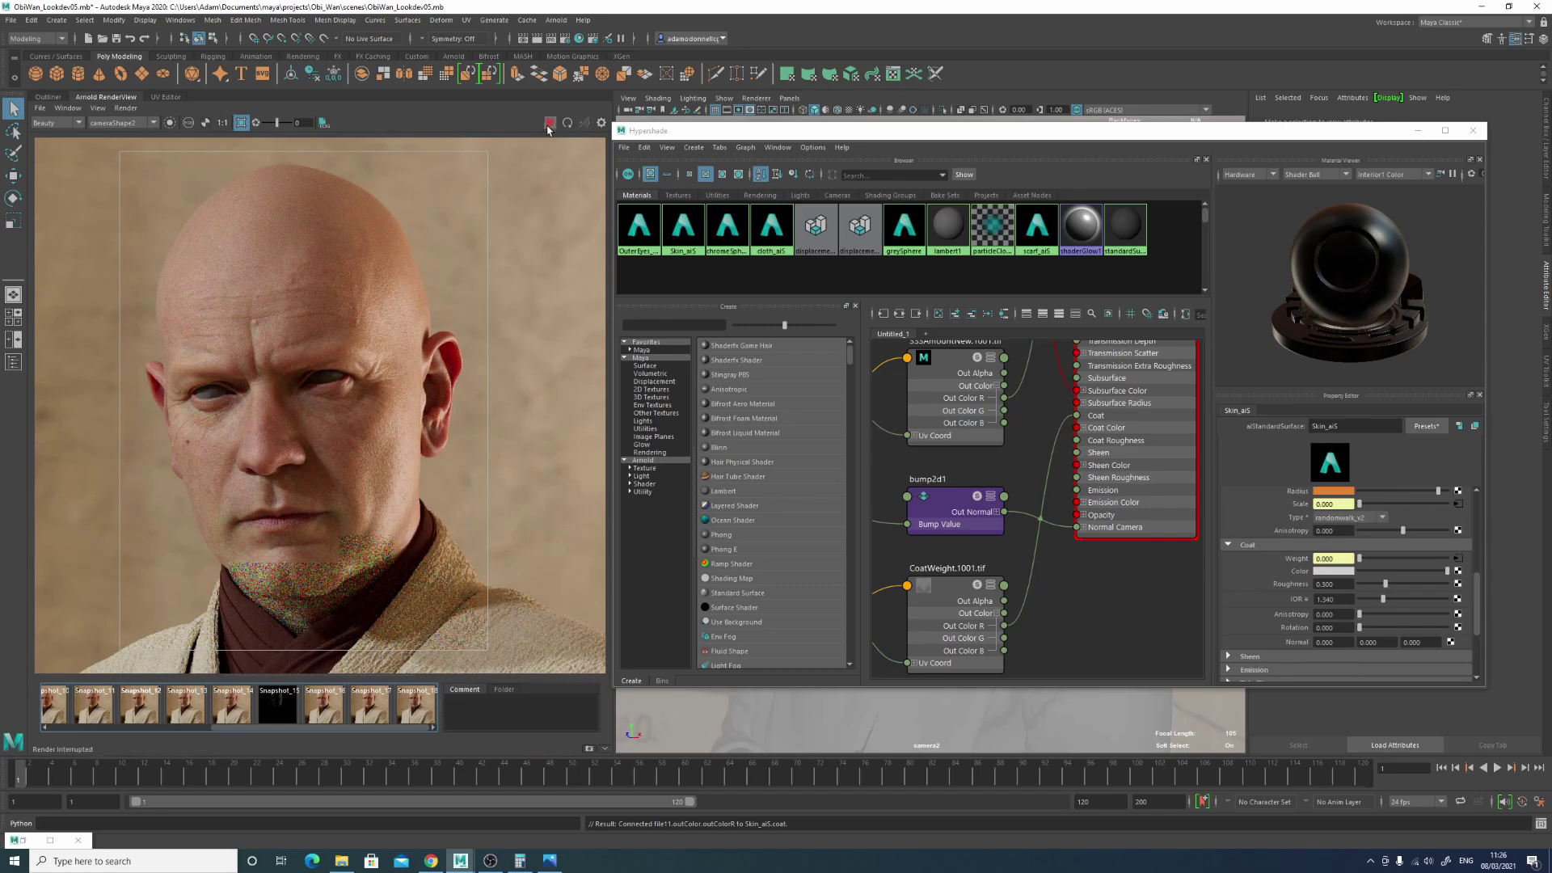
Step: Set the coat roughness of Skin_aiS to 0.2
left_click(1321, 584)
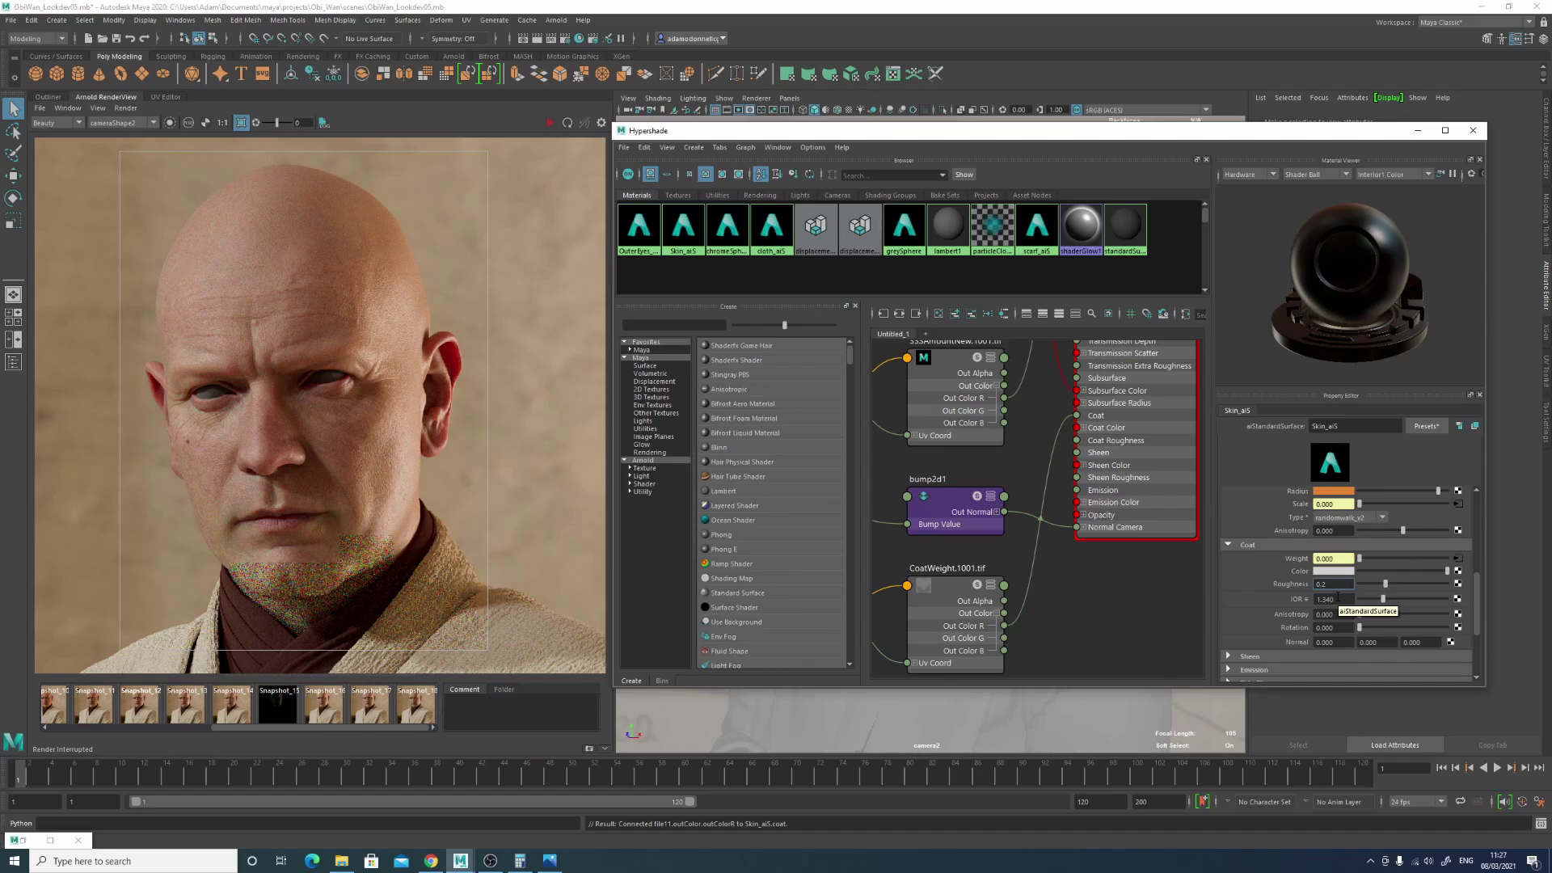
left_click(1338, 598)
scroll(1092, 582, "down", 3)
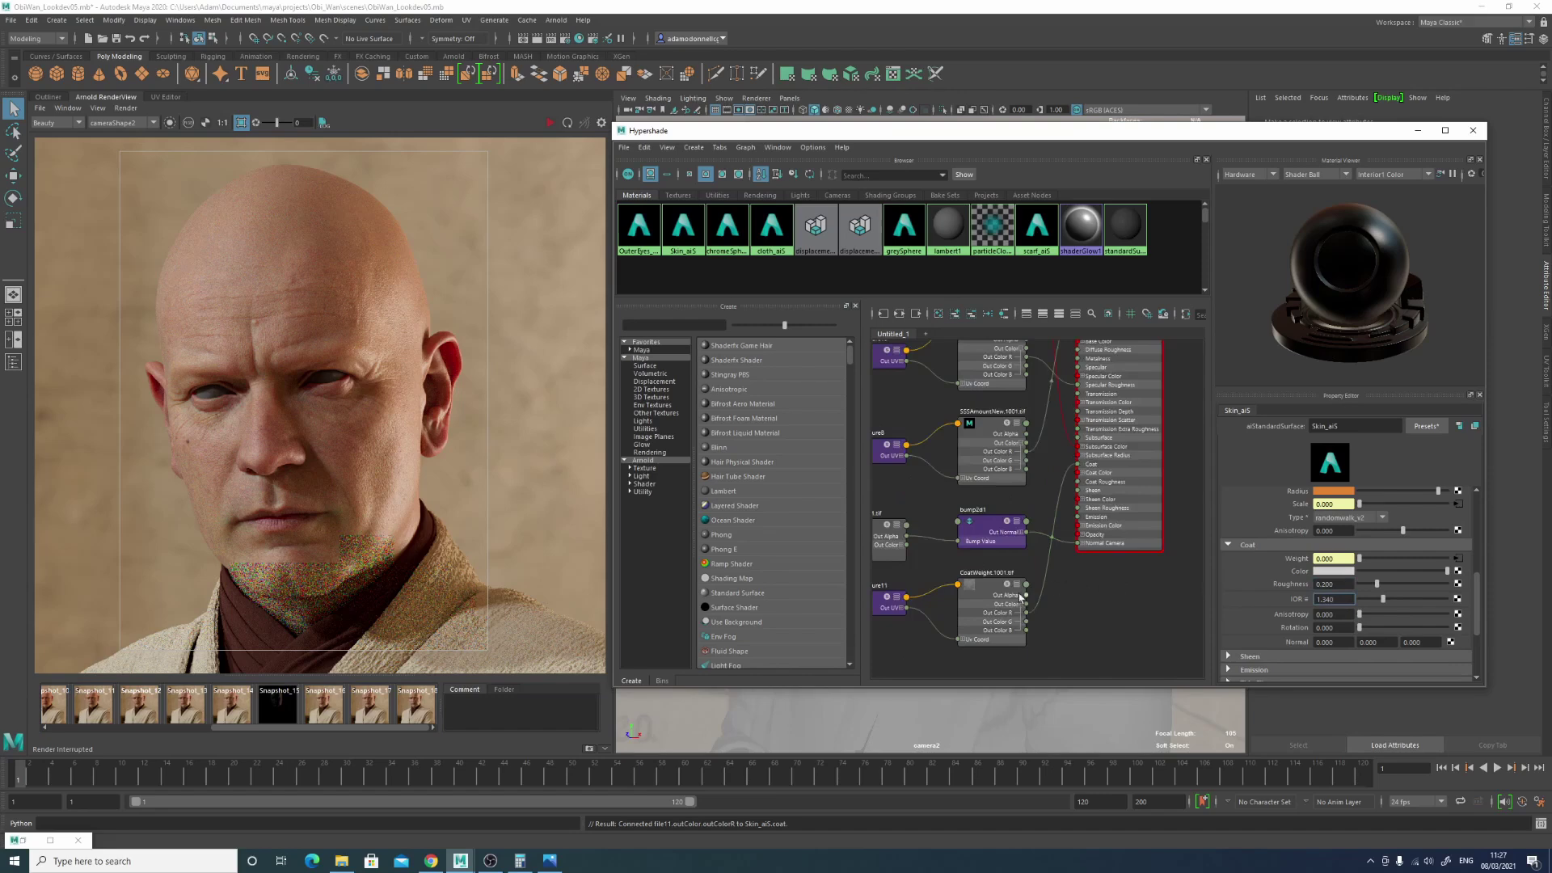
Step: Make room beside the CoatWeight.1001.tif file node and create an aiColorCorrect node in the skin graph
left_click(944, 602)
left_click_drag(944, 602, 924, 621)
left_click(1001, 611)
key("Tab")
type("ai")
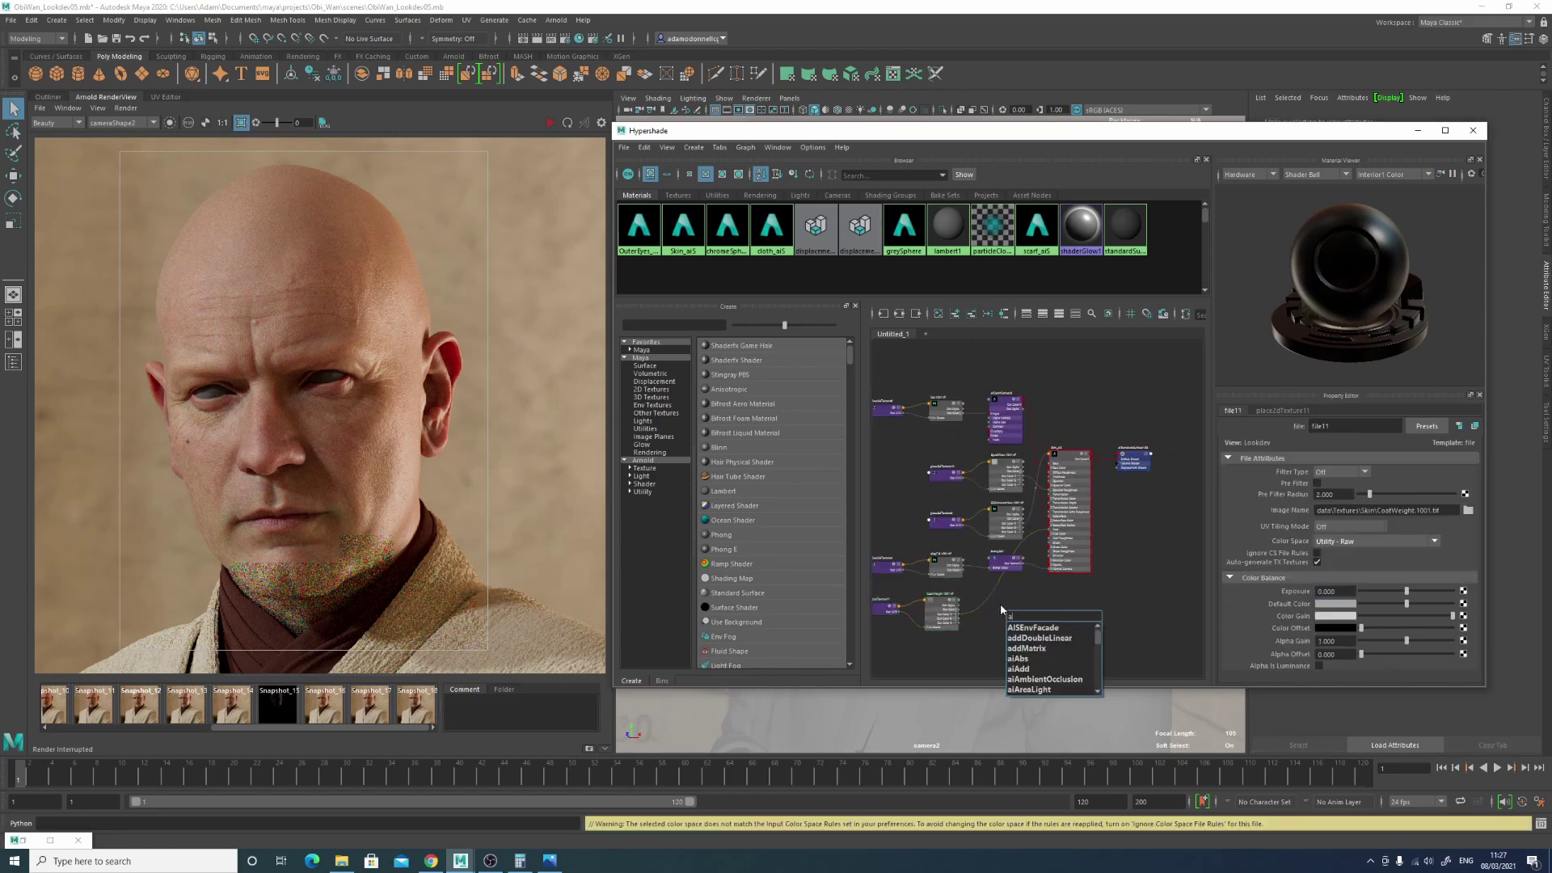
type("co")
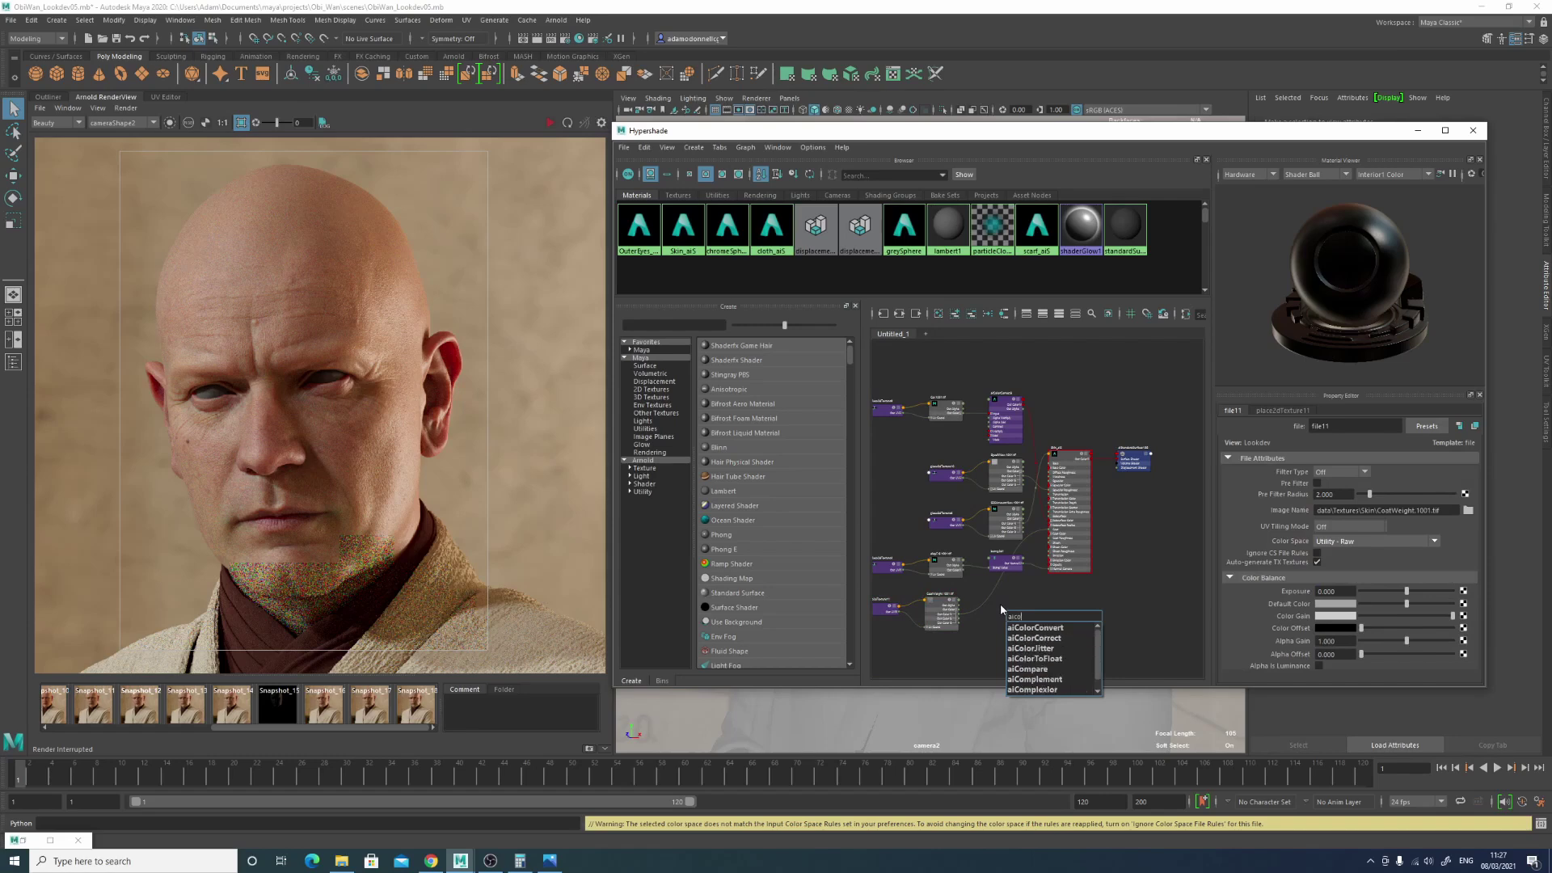
left_click(1034, 638)
Step: Route Out Color R of CoatWeight.1001.tif into Input R of the aiColorCorrect node and its Out Color R into Skin_aiS's Coat
scroll(1034, 634, "up", 5)
left_click_drag(1026, 606, 981, 583)
left_click_drag(1092, 439, 1021, 589)
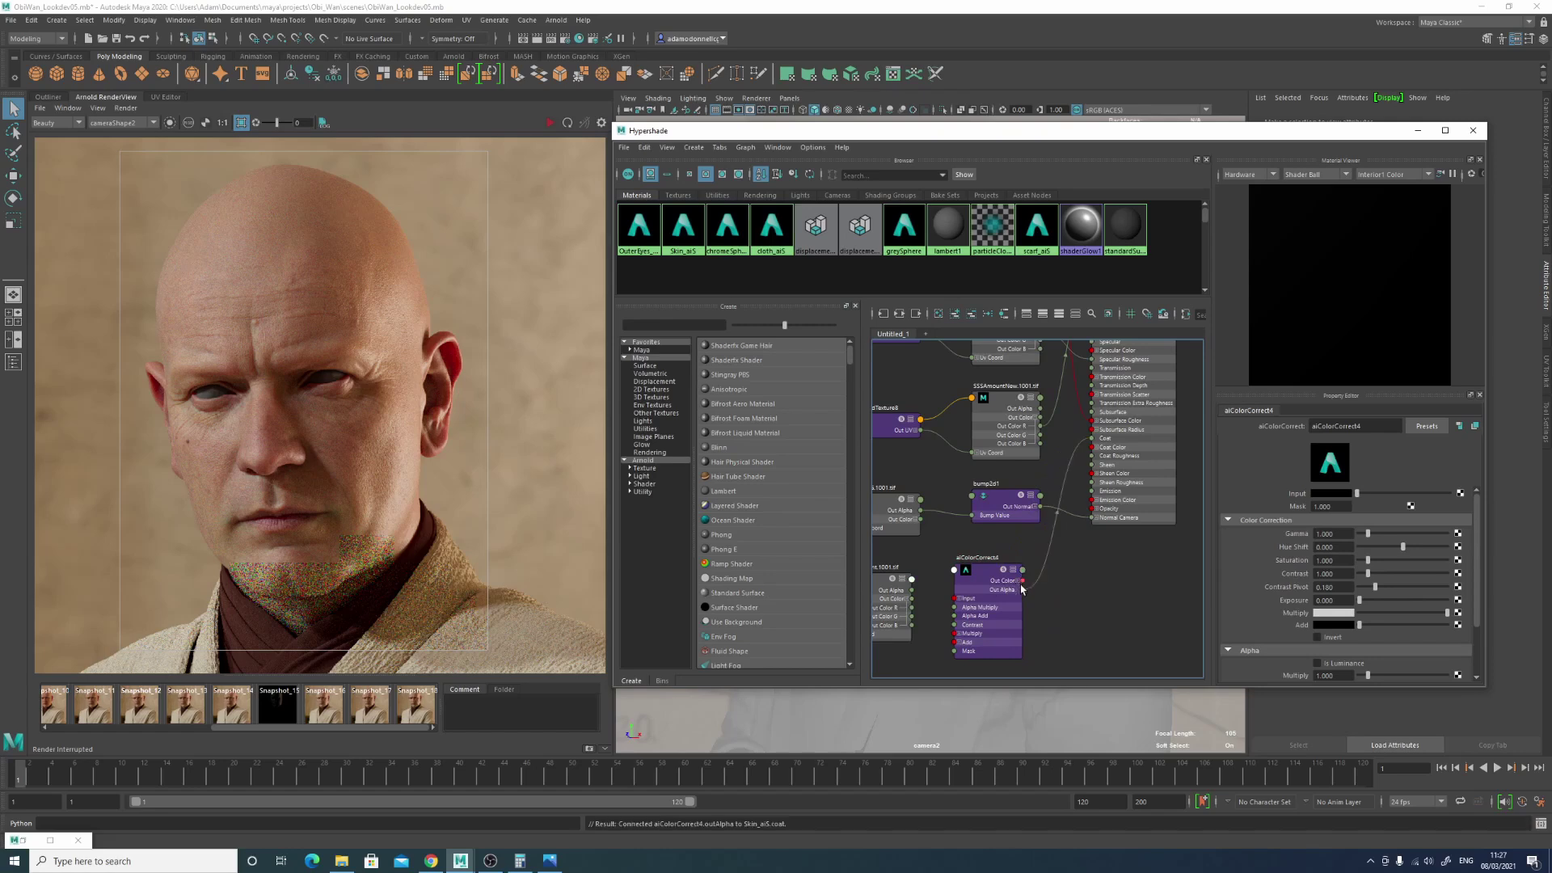
left_click(1018, 580)
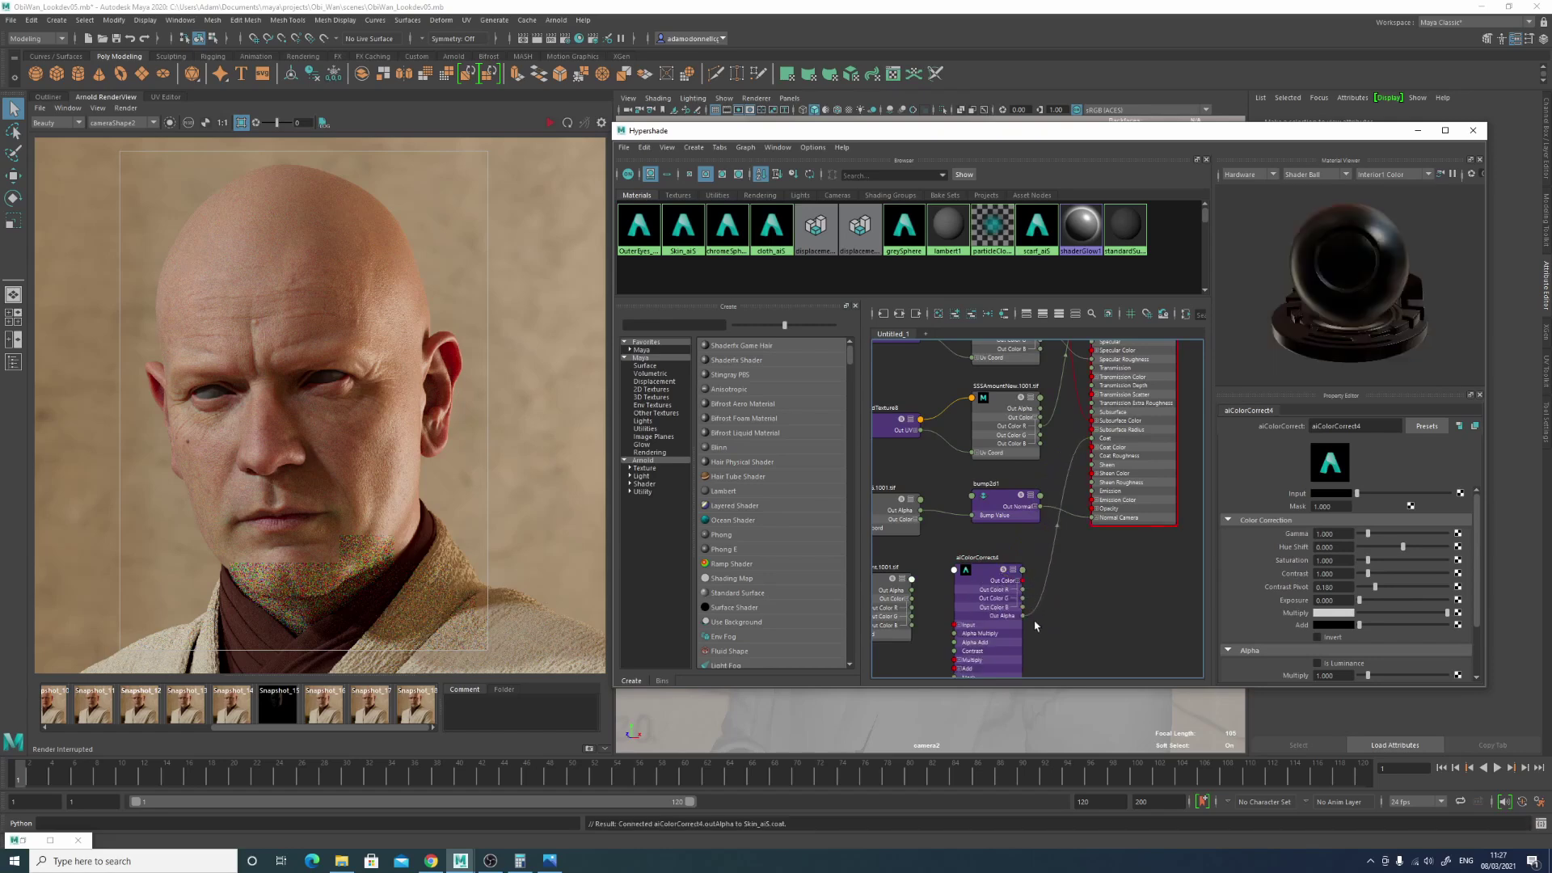
left_click_drag(1025, 614, 1024, 590)
left_click_drag(912, 607, 954, 633)
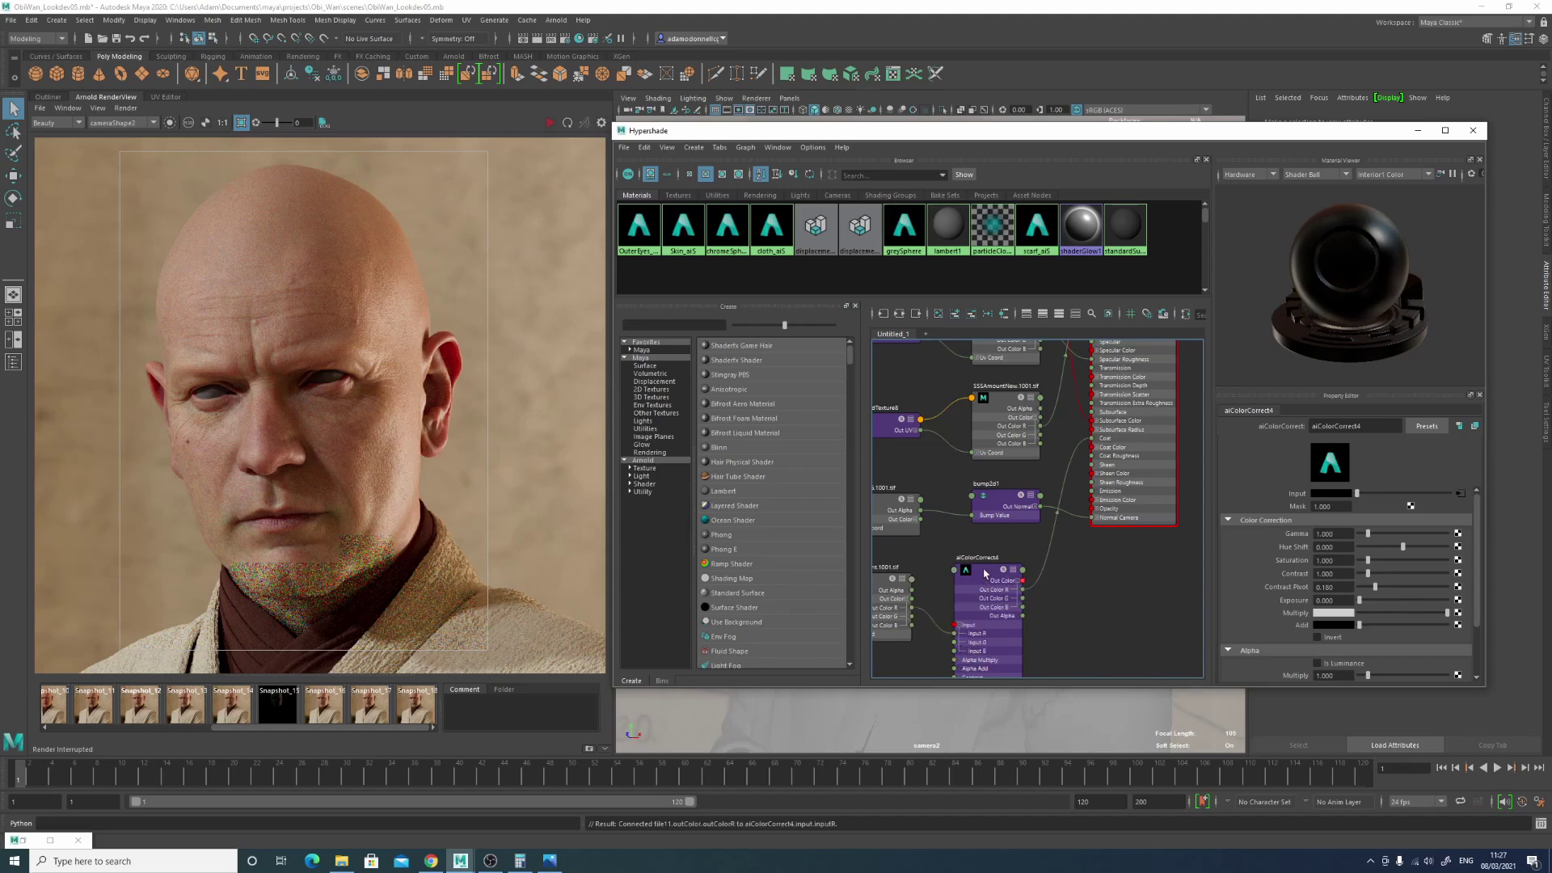
Step: Set the contrast of the coat weight's aiColorCorrect node to 1.1 and re-render the head
double_click(1328, 574)
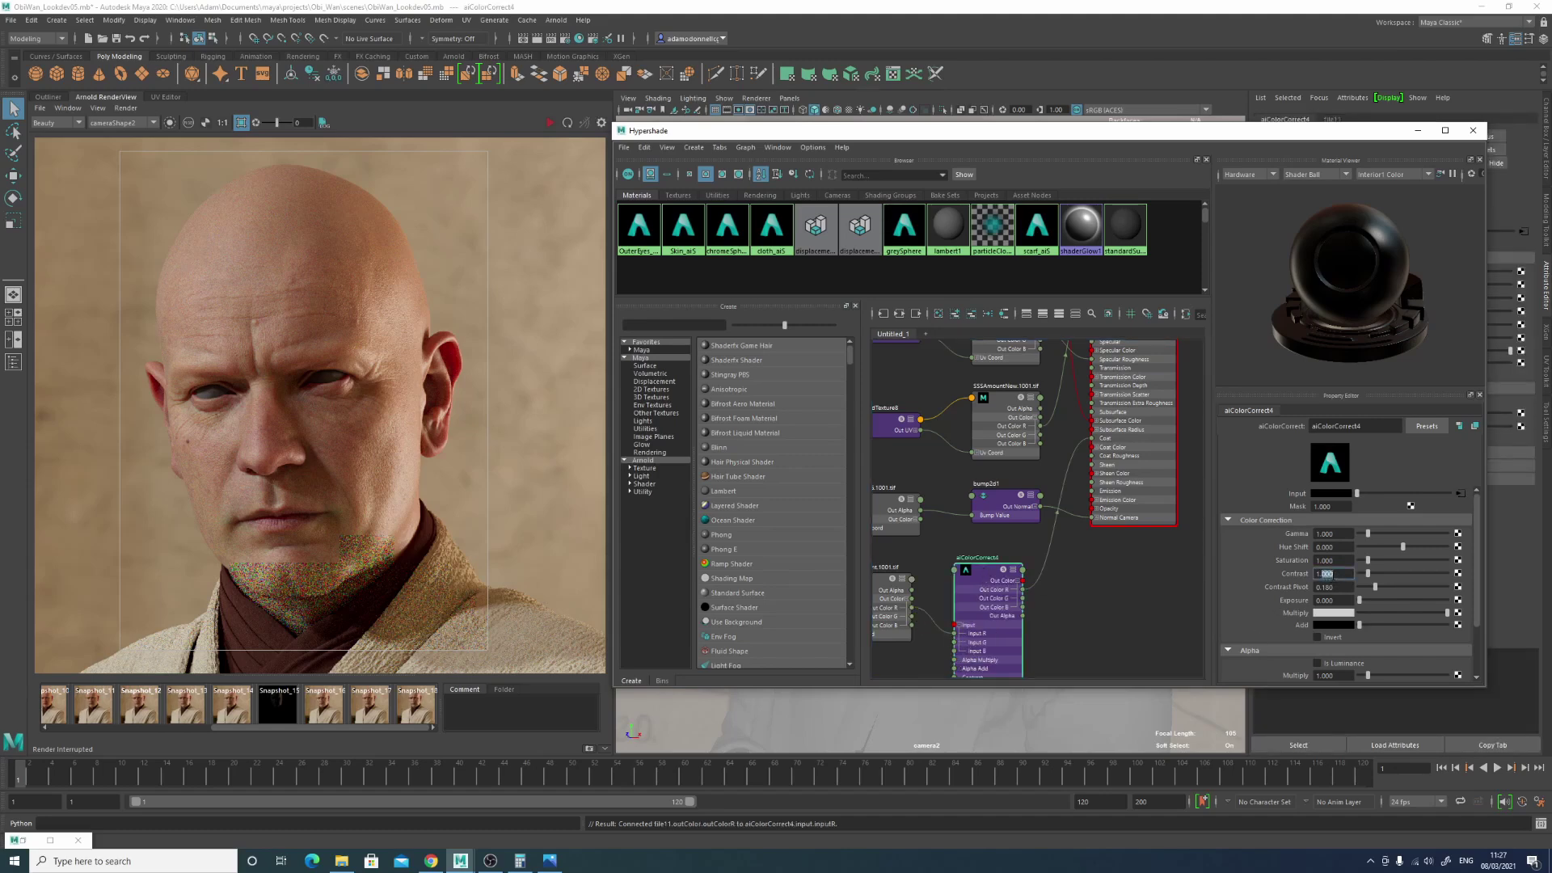
type("100")
left_click(1334, 587)
left_click(547, 126)
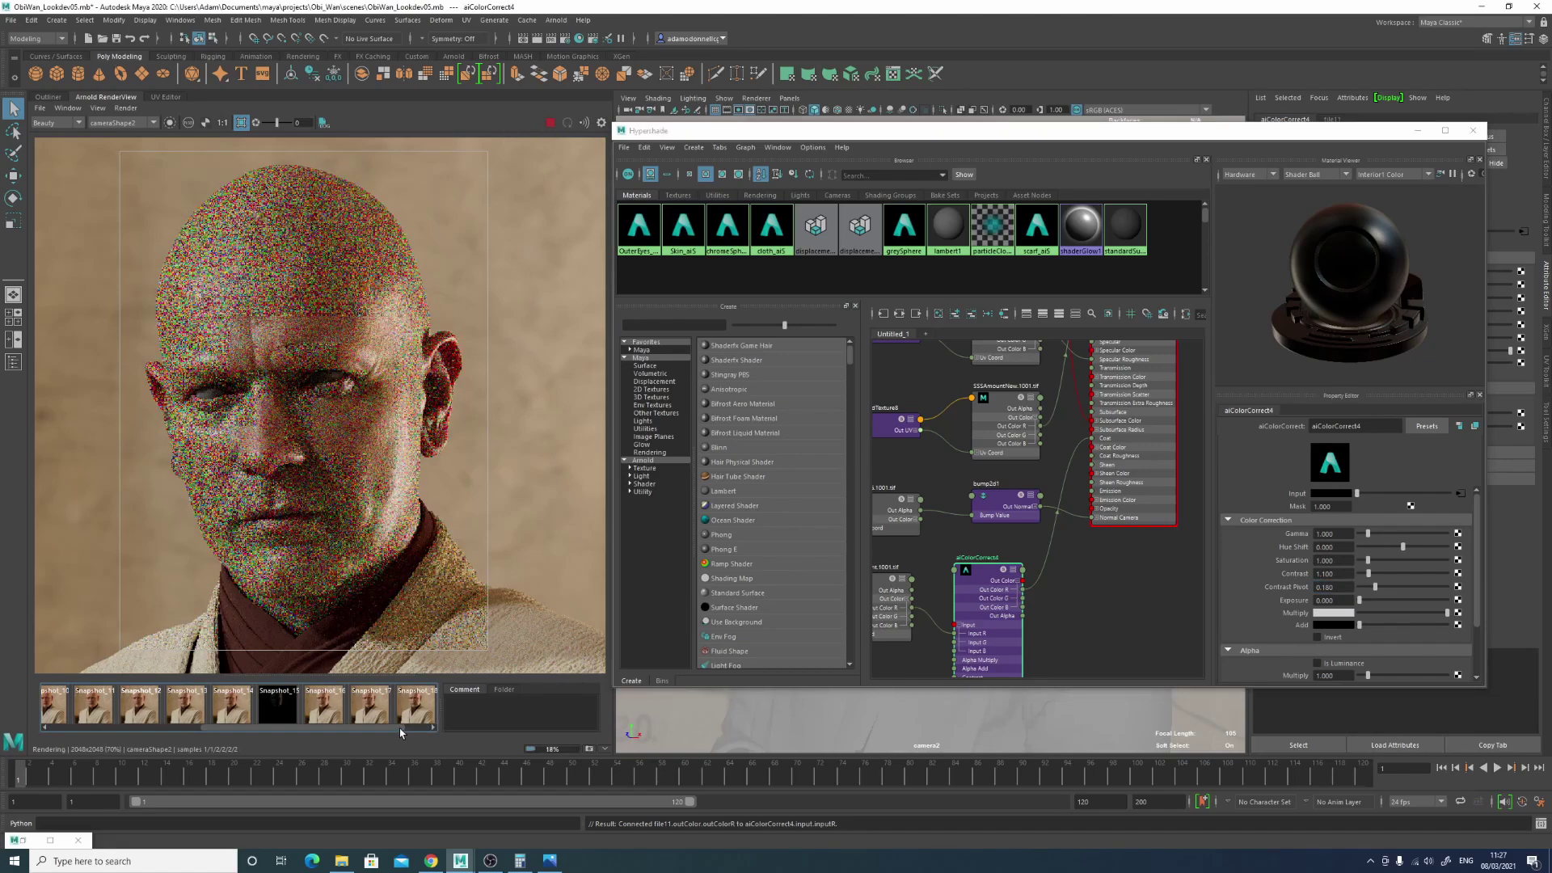
Step: Compare the forehead, eyes and cheek of the new render up close with the latest stored snapshot
scroll(247, 340, "up", 5)
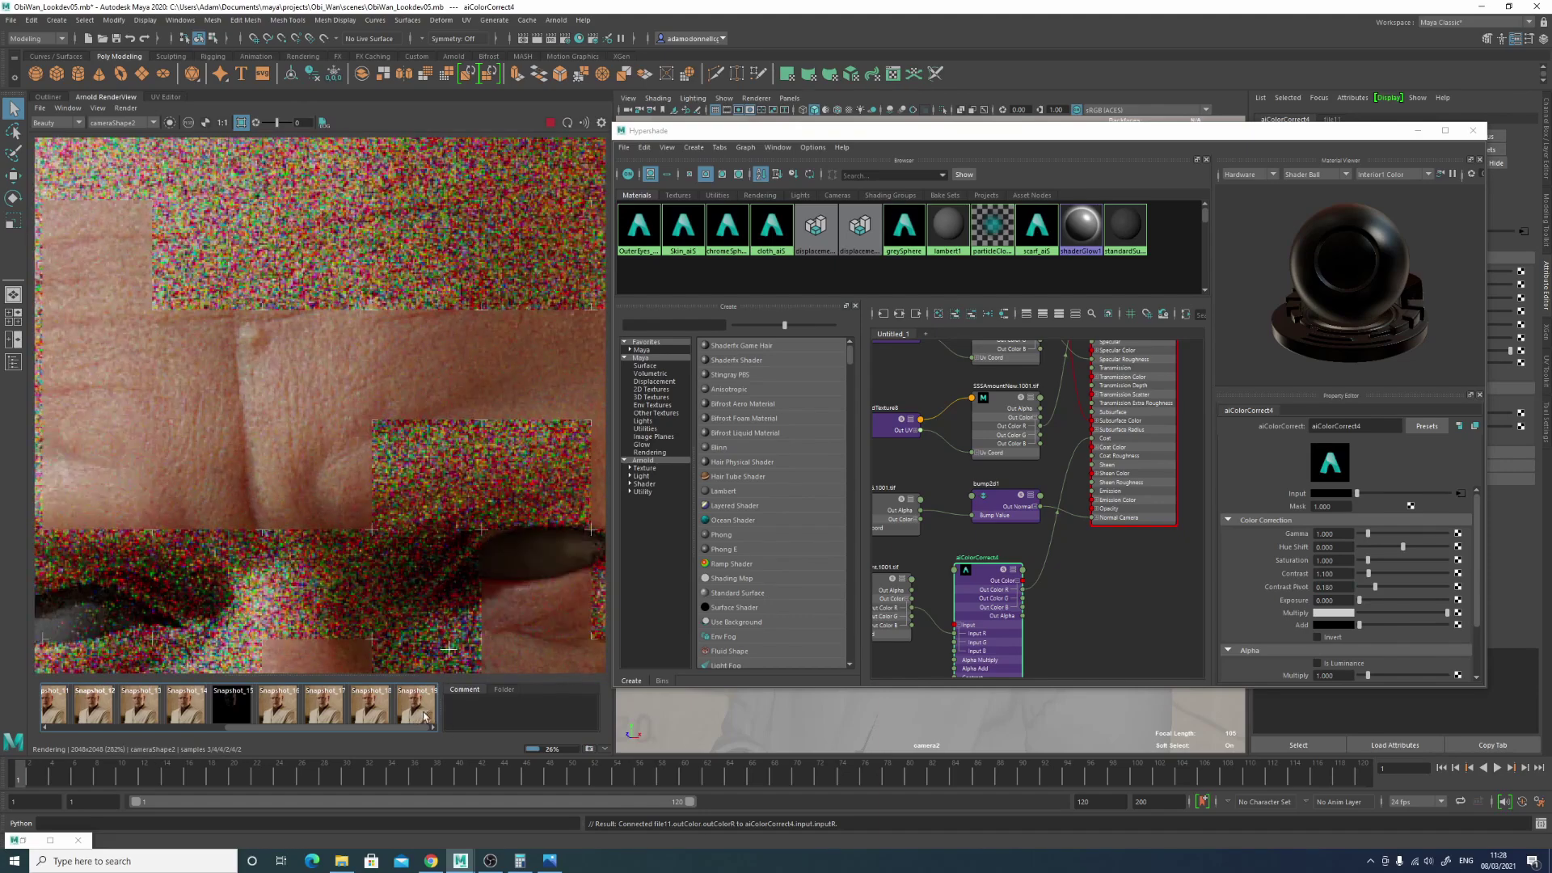
left_click(418, 710)
left_click(419, 710)
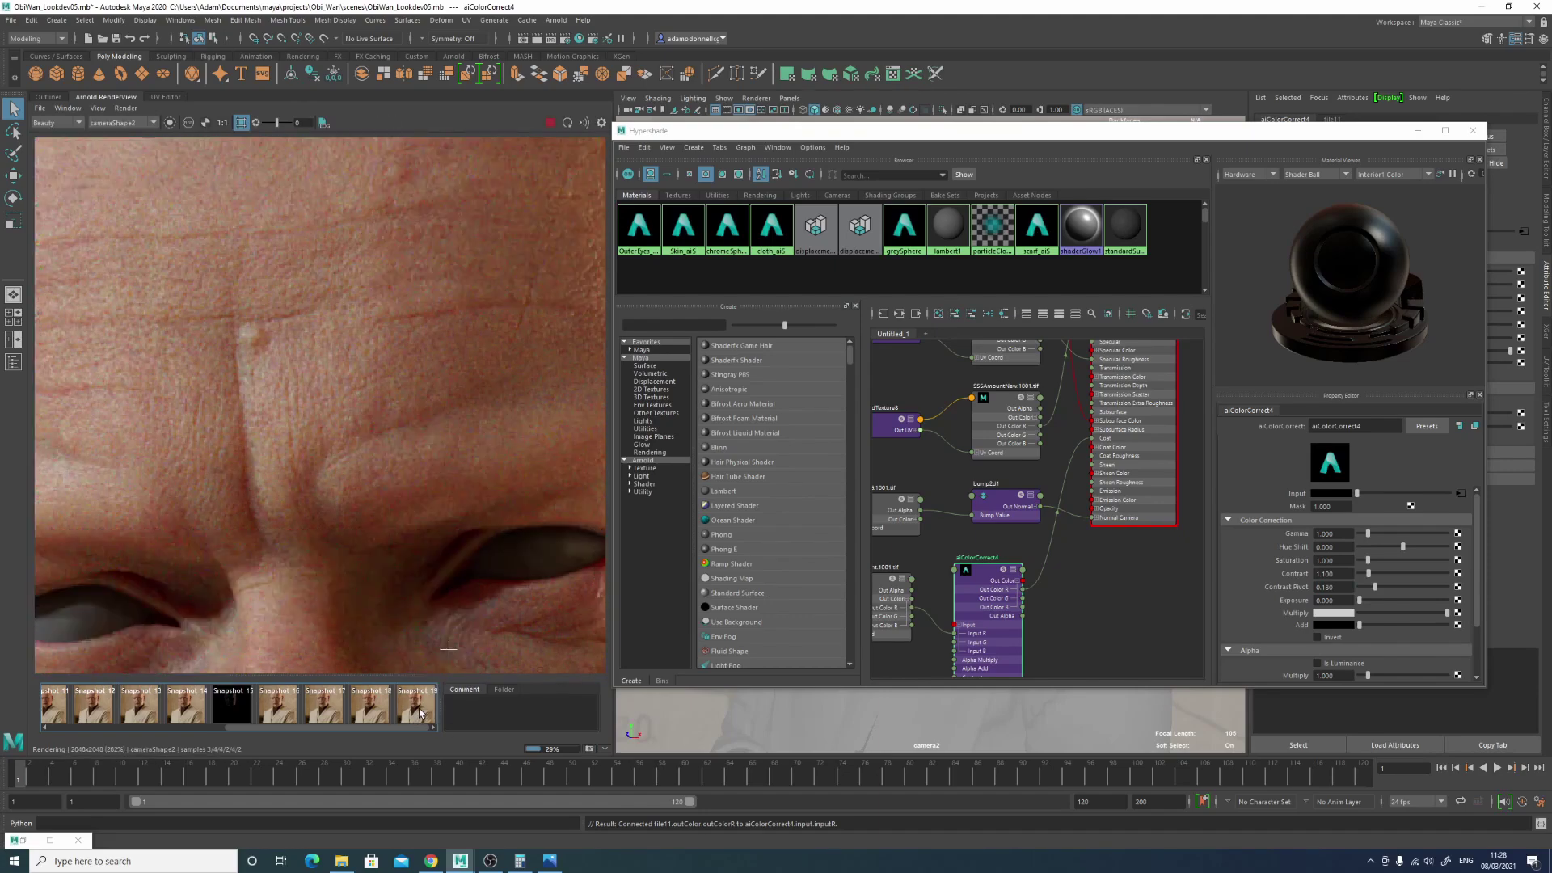
scroll(254, 371, "down", 4)
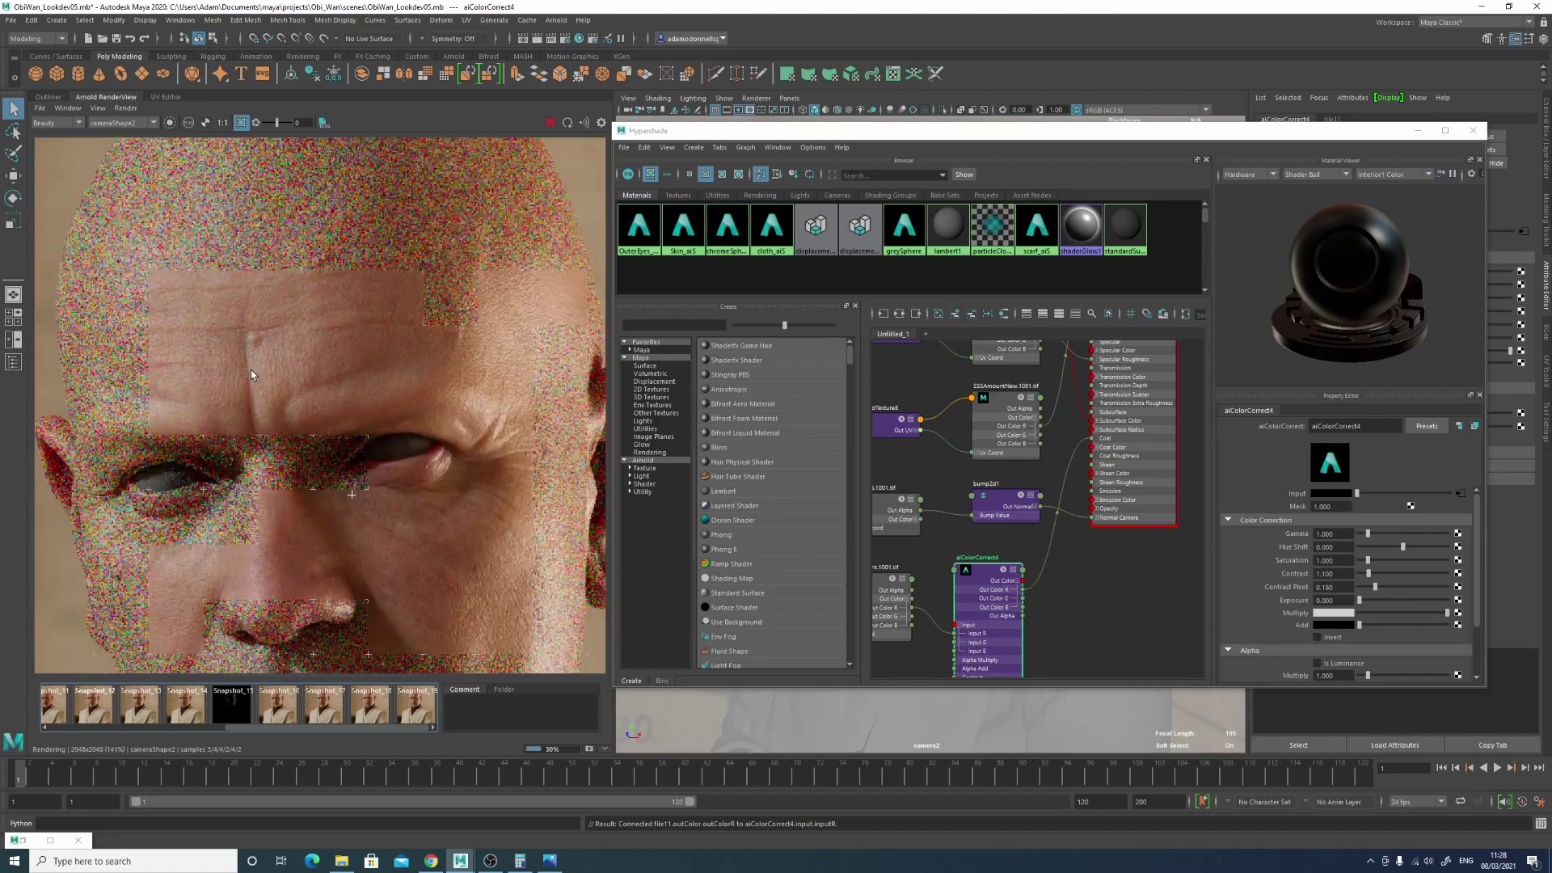
scroll(275, 380, "down", 2)
scroll(448, 546, "up", 4)
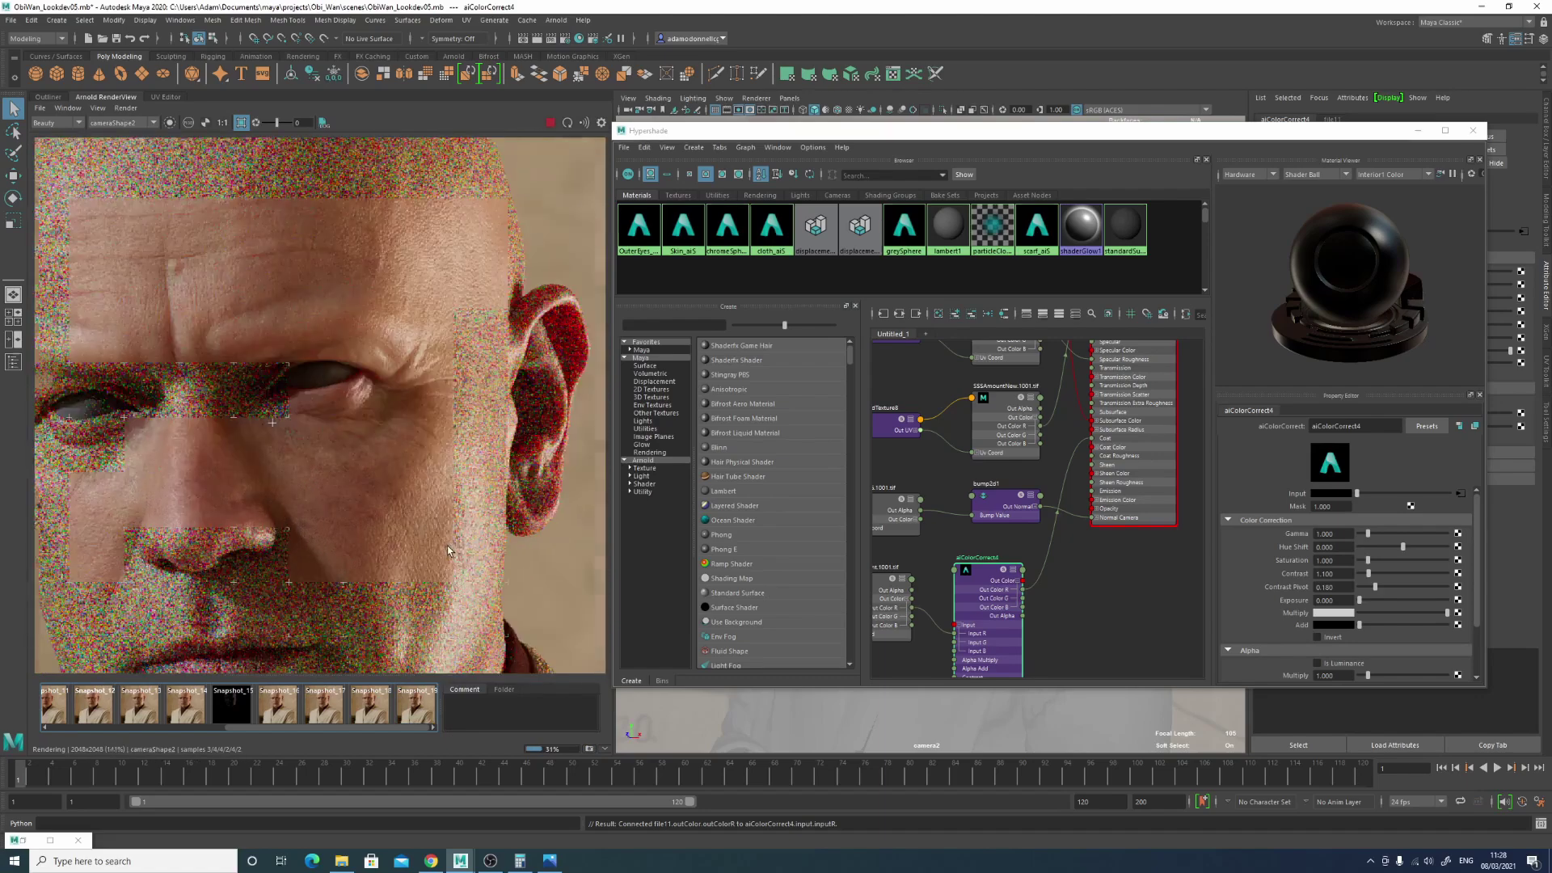
left_click(411, 719)
left_click(414, 717)
left_click(415, 717)
left_click(415, 717)
left_click(423, 709)
scroll(428, 484, "down", 3)
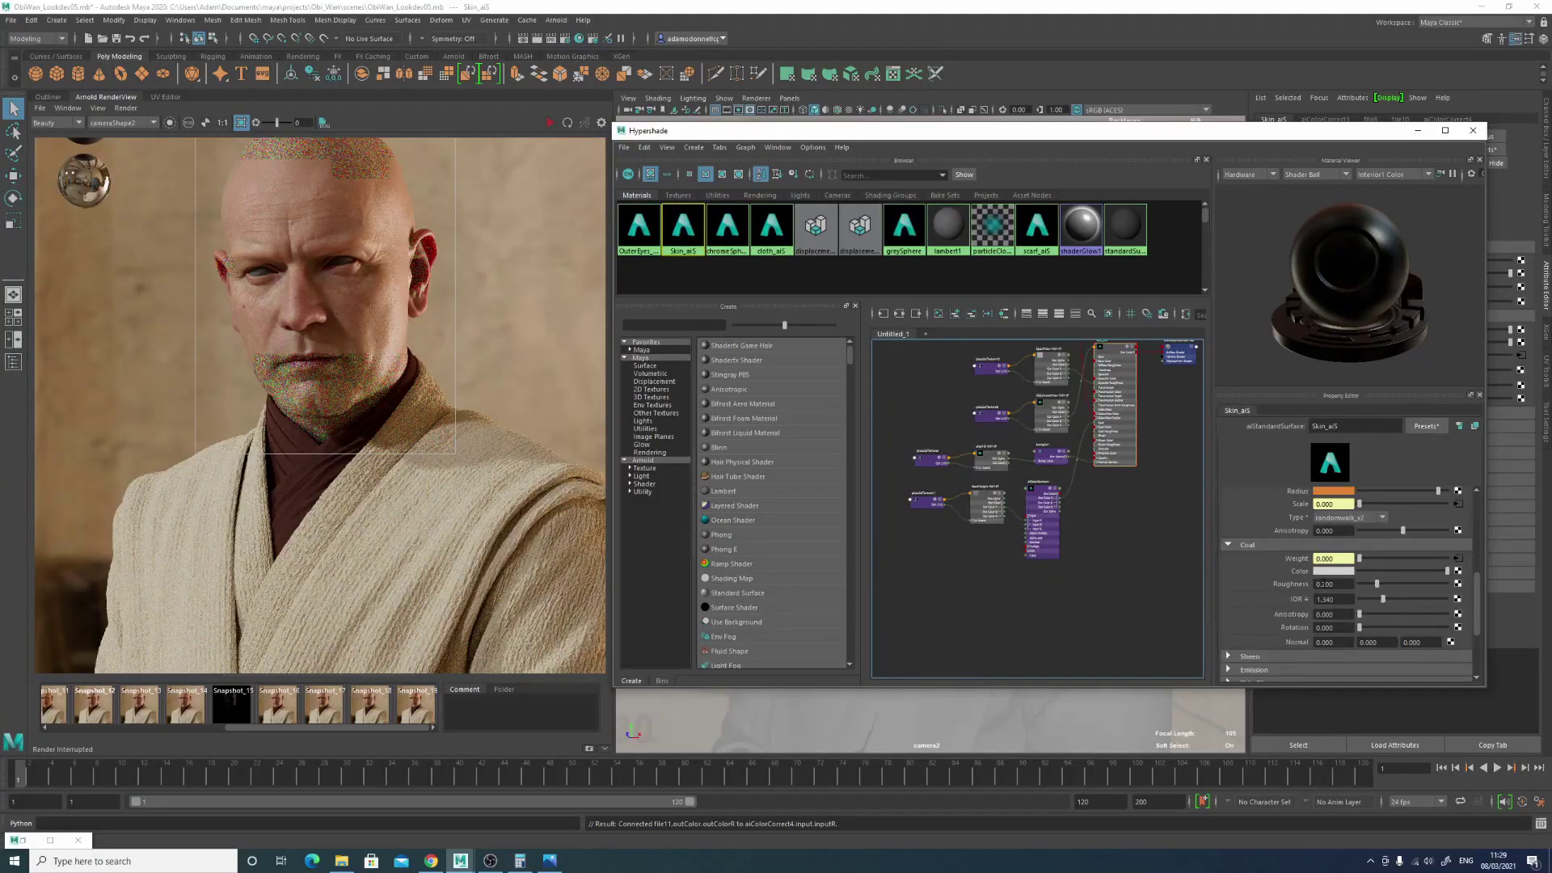
Step: Set the coat roughness of Skin_aiS to 0.14 and re-render the head
left_click(1330, 583)
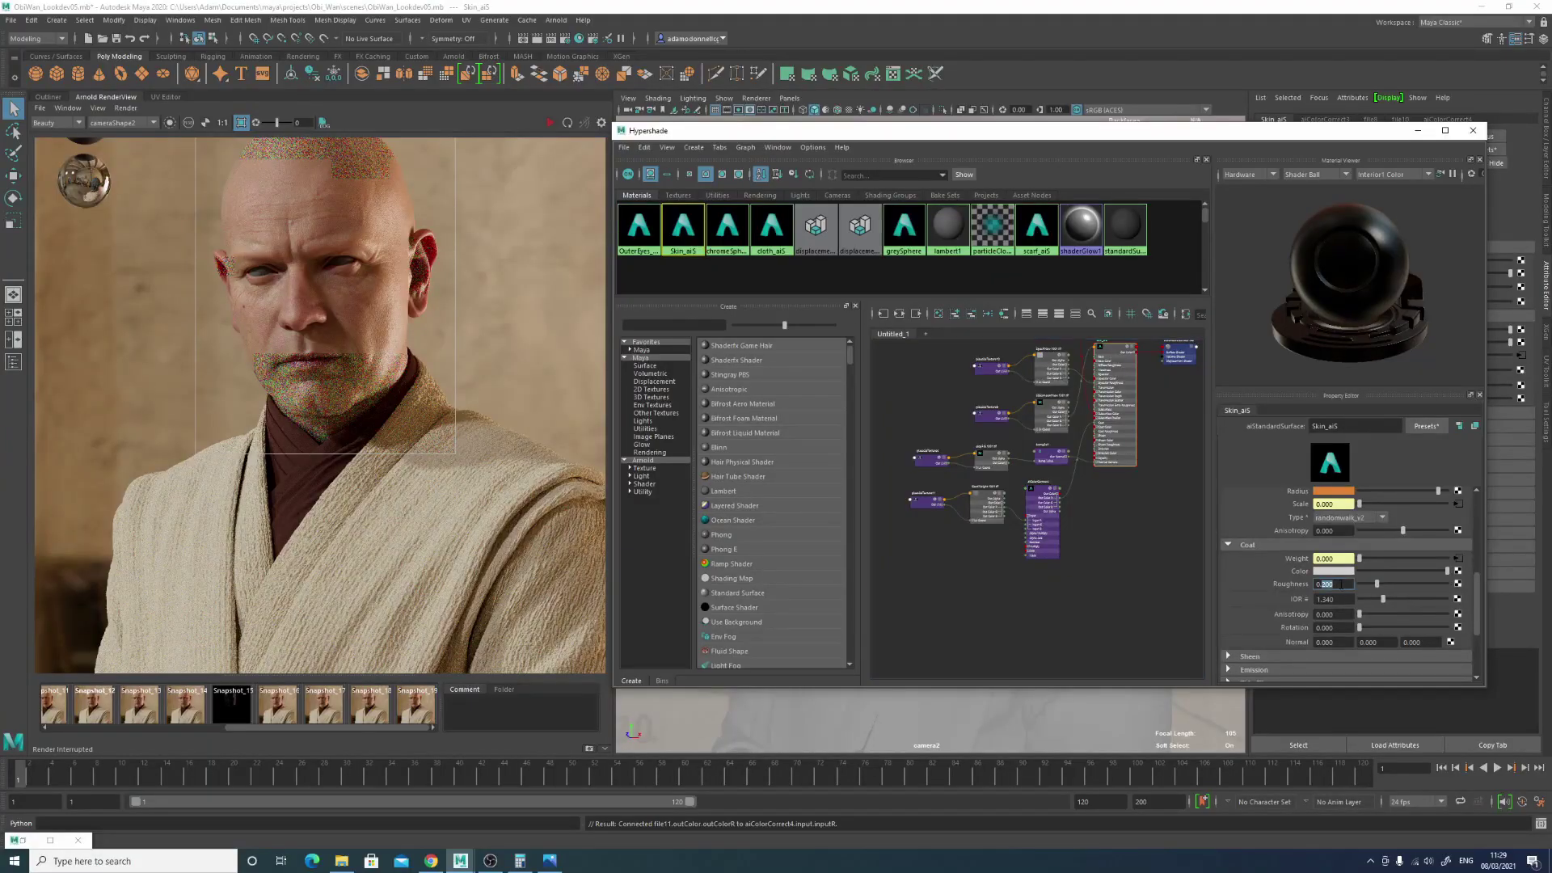
type("0.14")
key("Return")
left_click(985, 623)
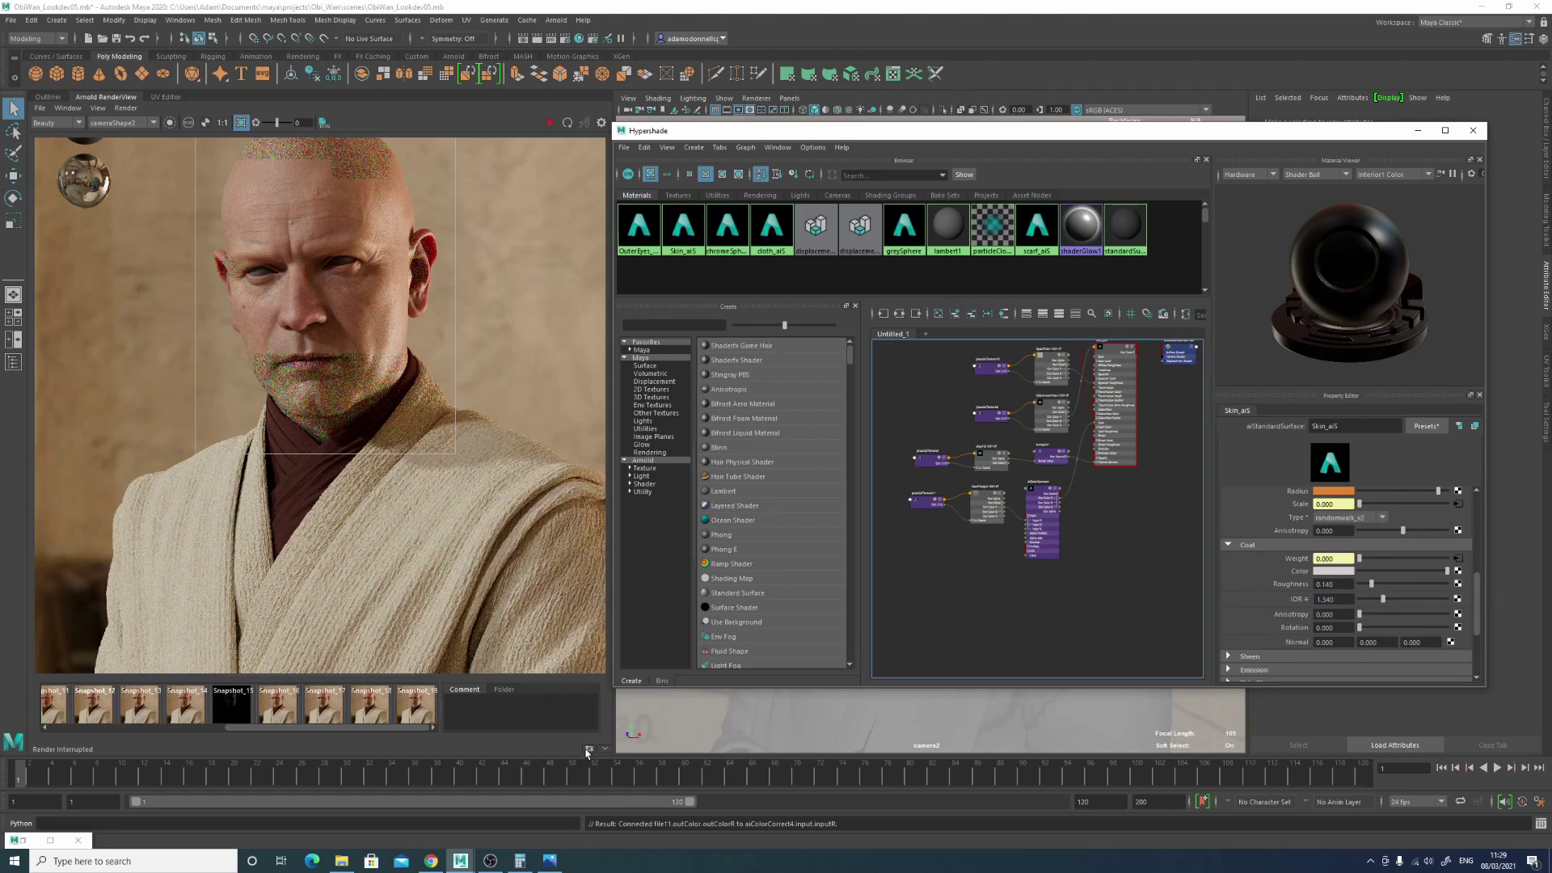
left_click(566, 122)
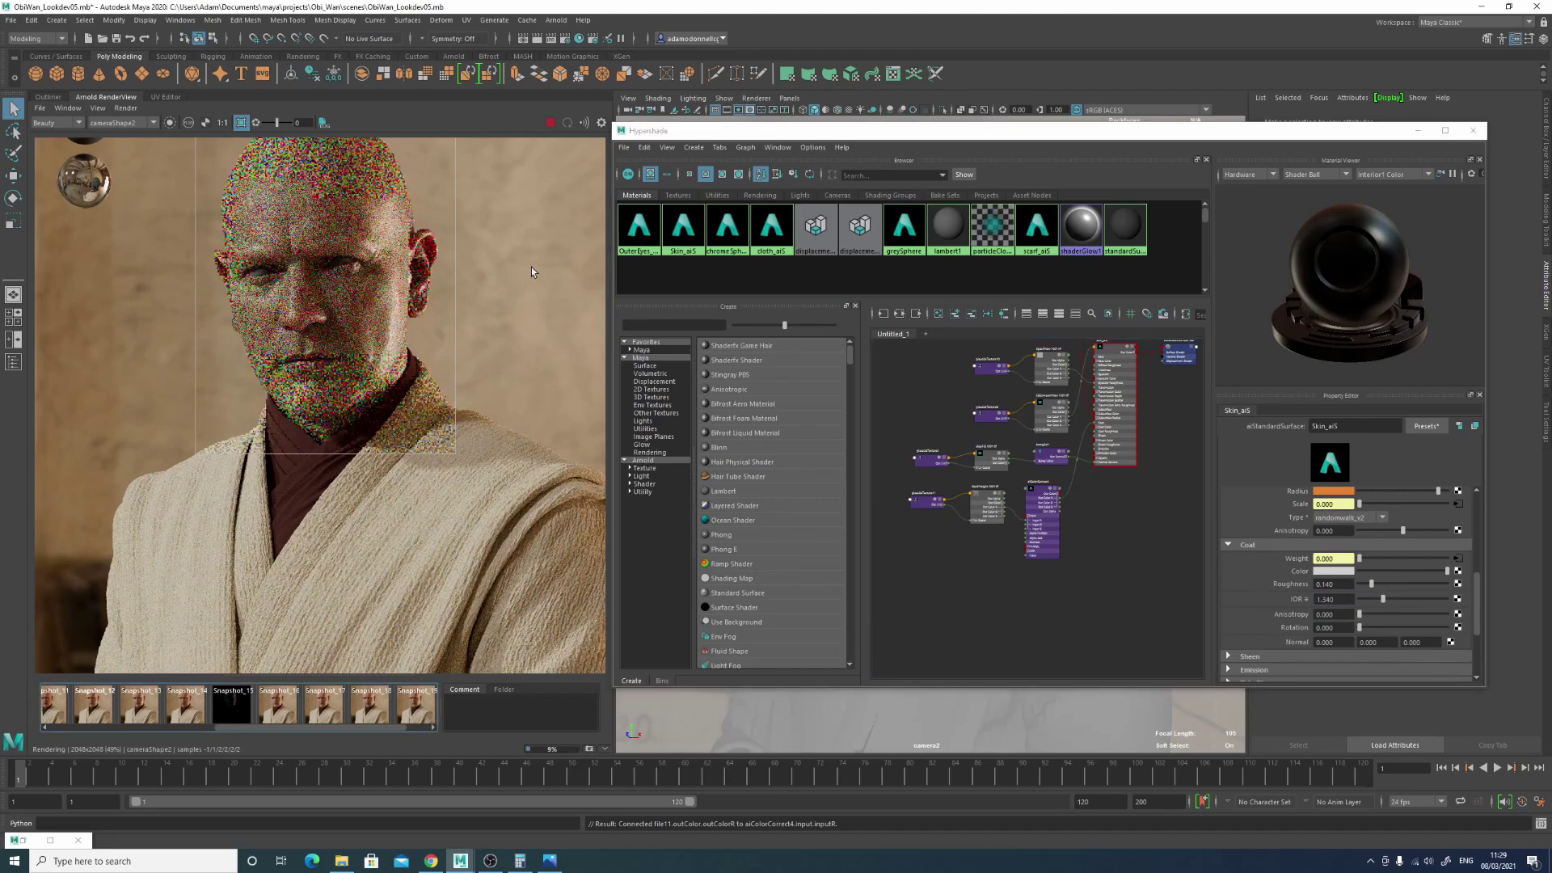
Step: Examine the specular and coat AOVs of the face up close, ending on the Beauty view of the whole bust
left_click(58, 123)
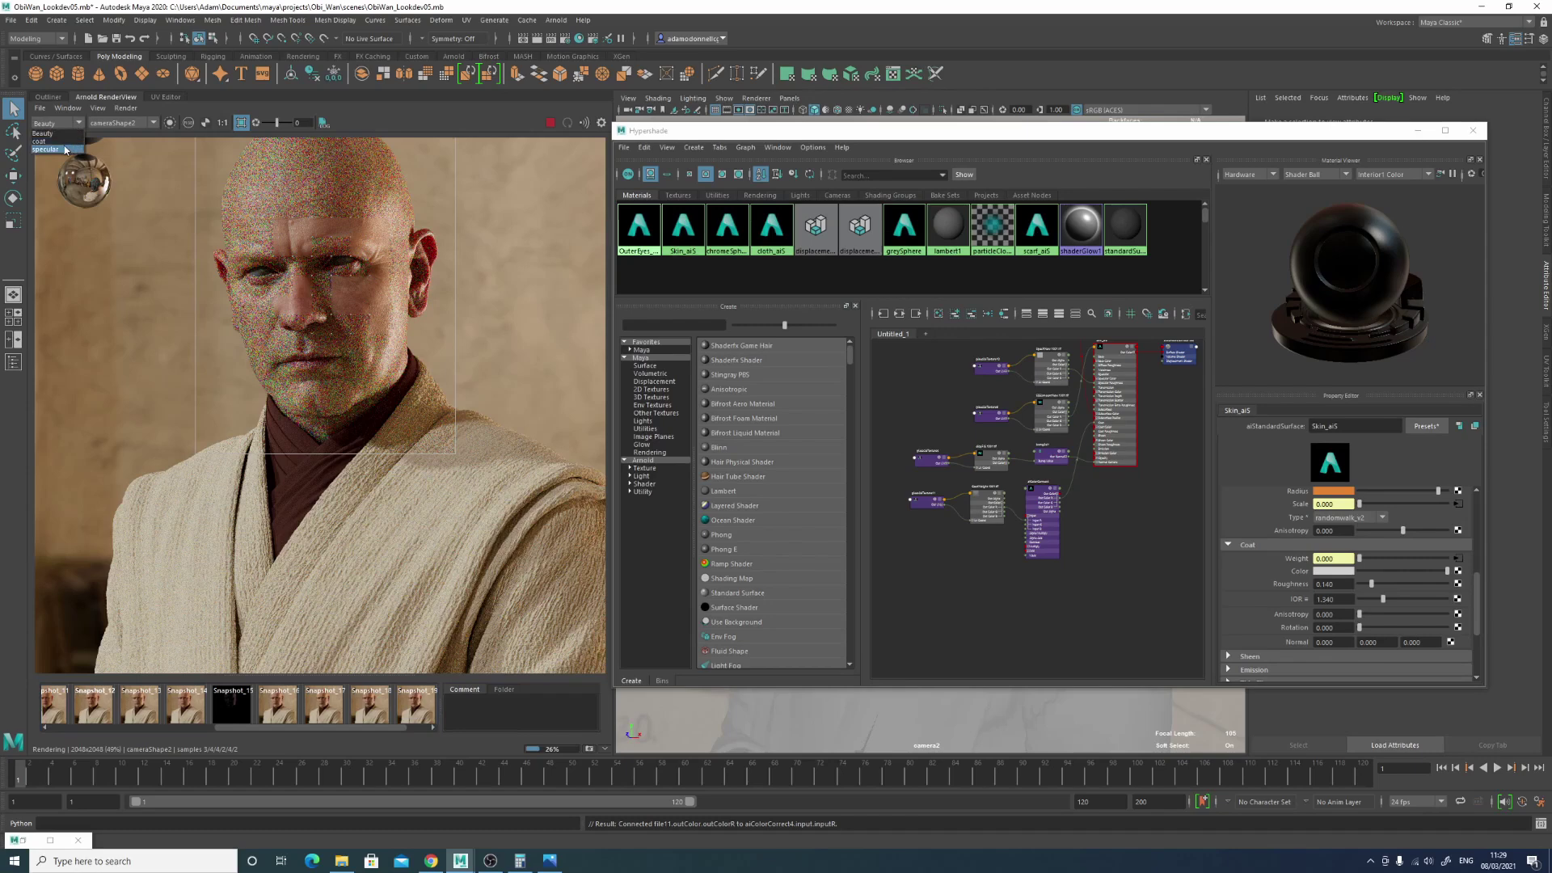
left_click(49, 149)
scroll(334, 221, "up", 5)
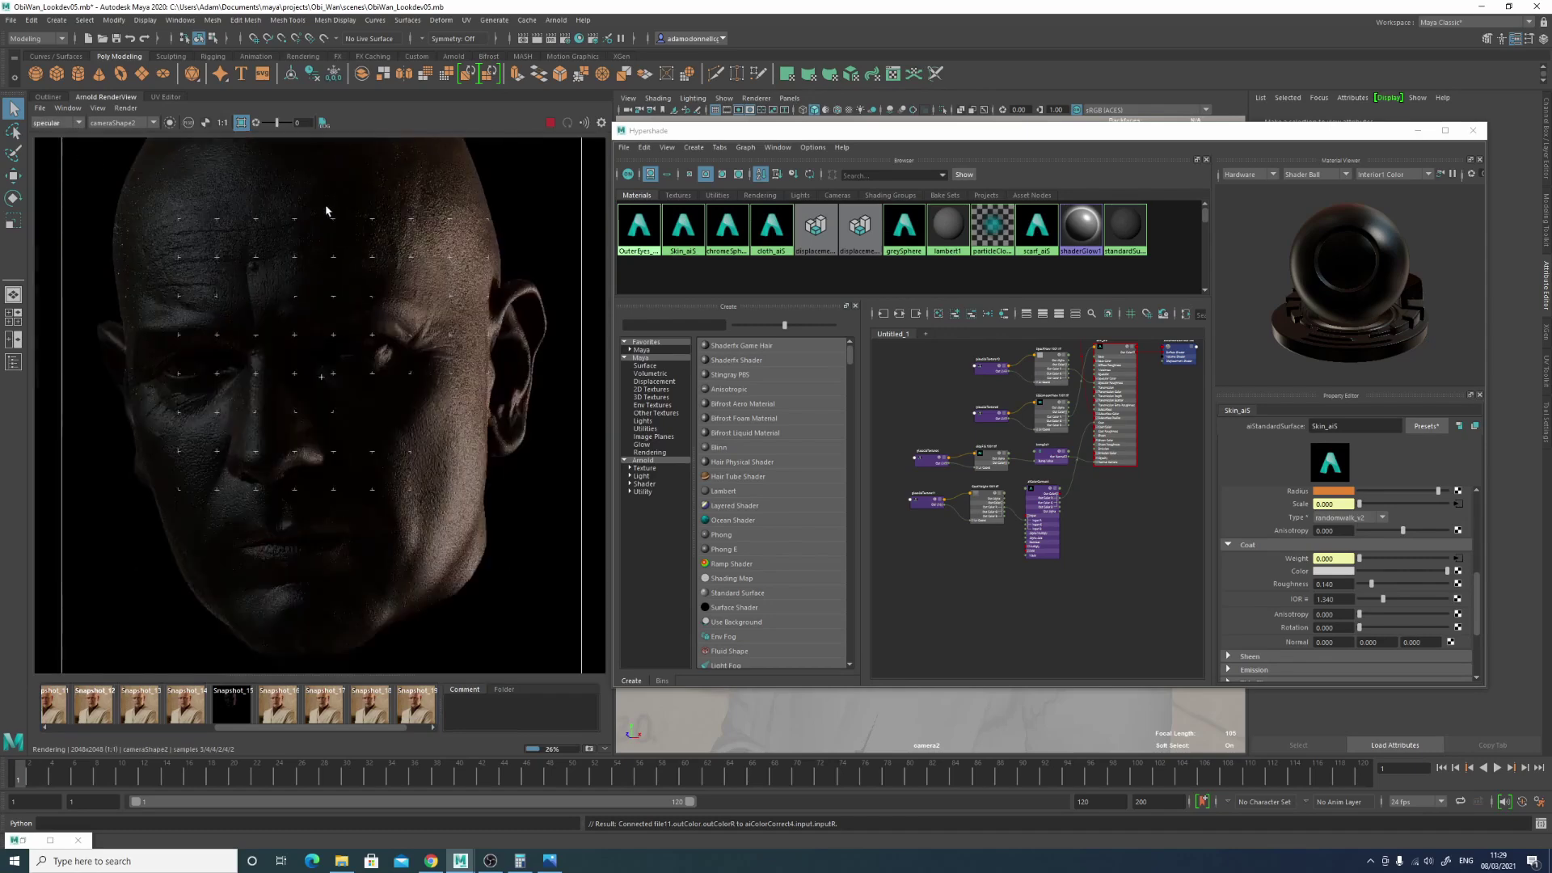
left_click(57, 122)
left_click(75, 142)
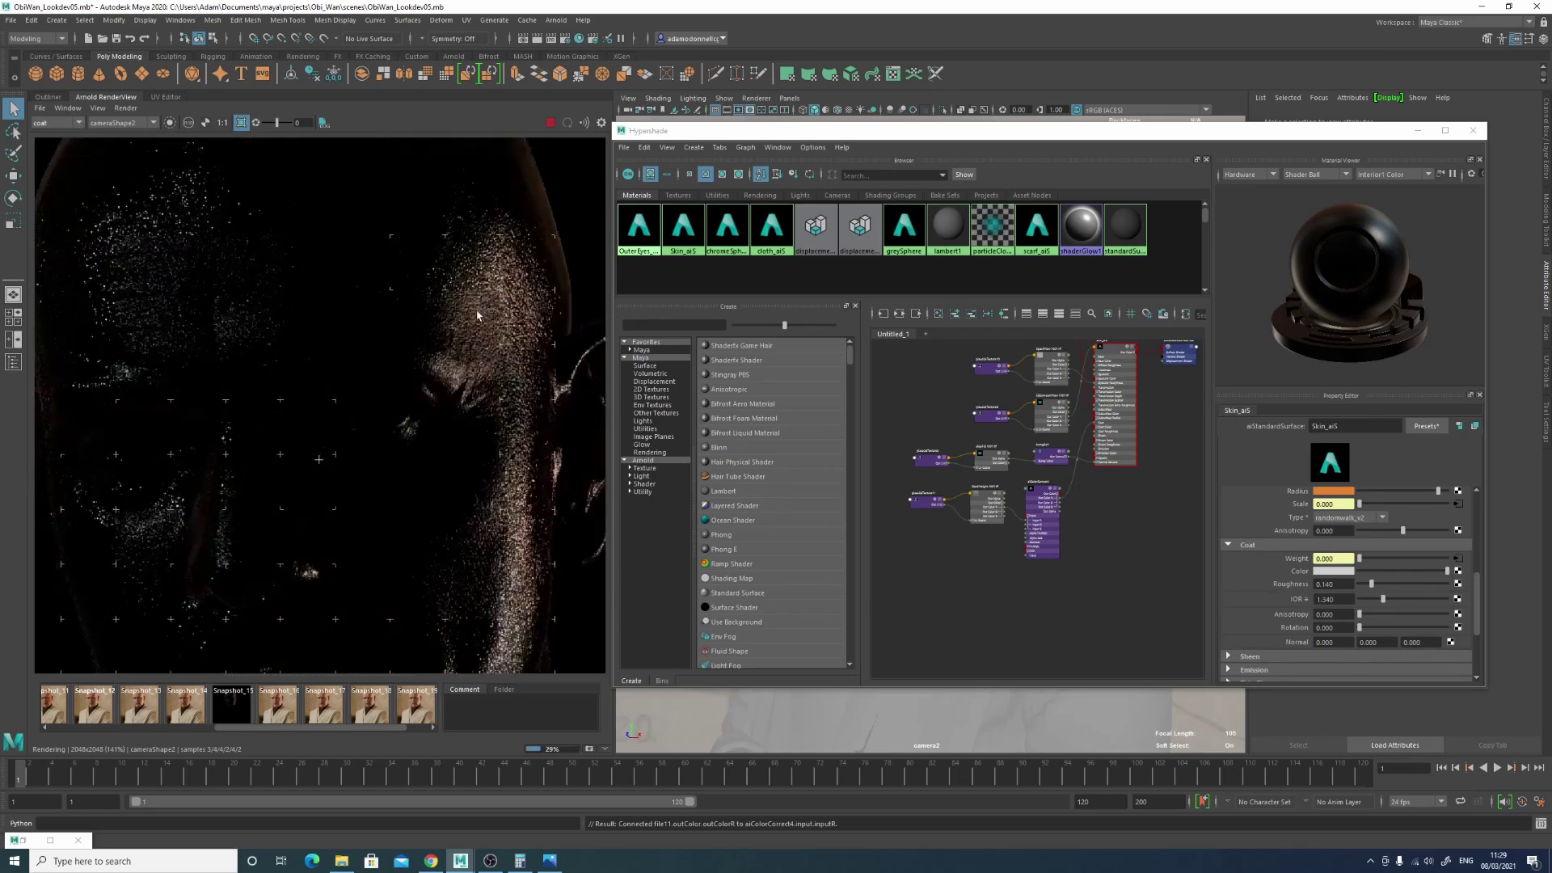
scroll(479, 319, "down", 1)
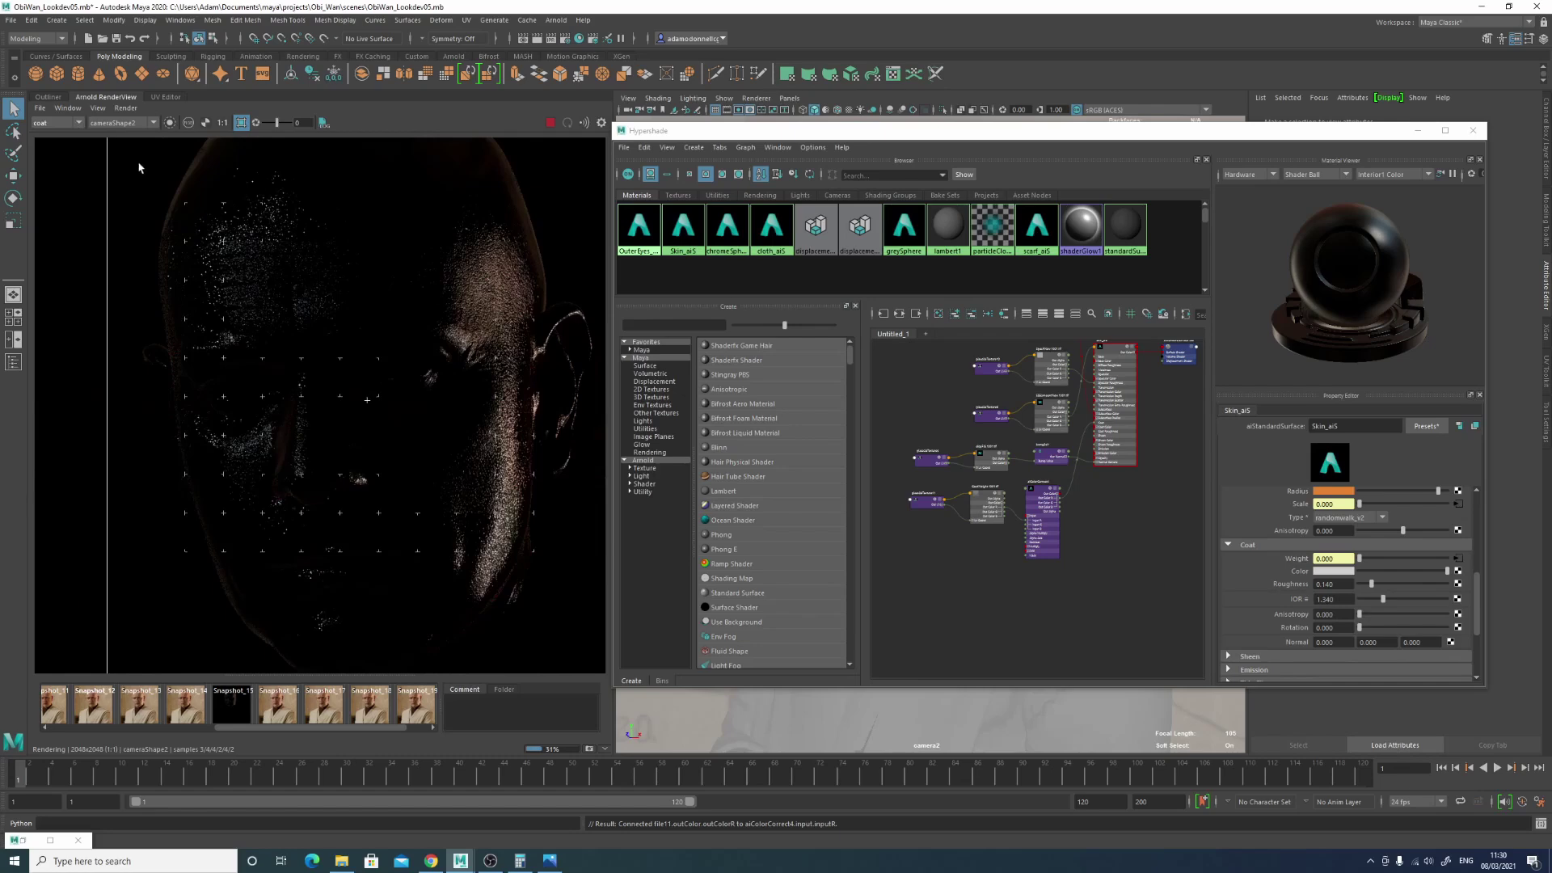
left_click(64, 123)
left_click(63, 141)
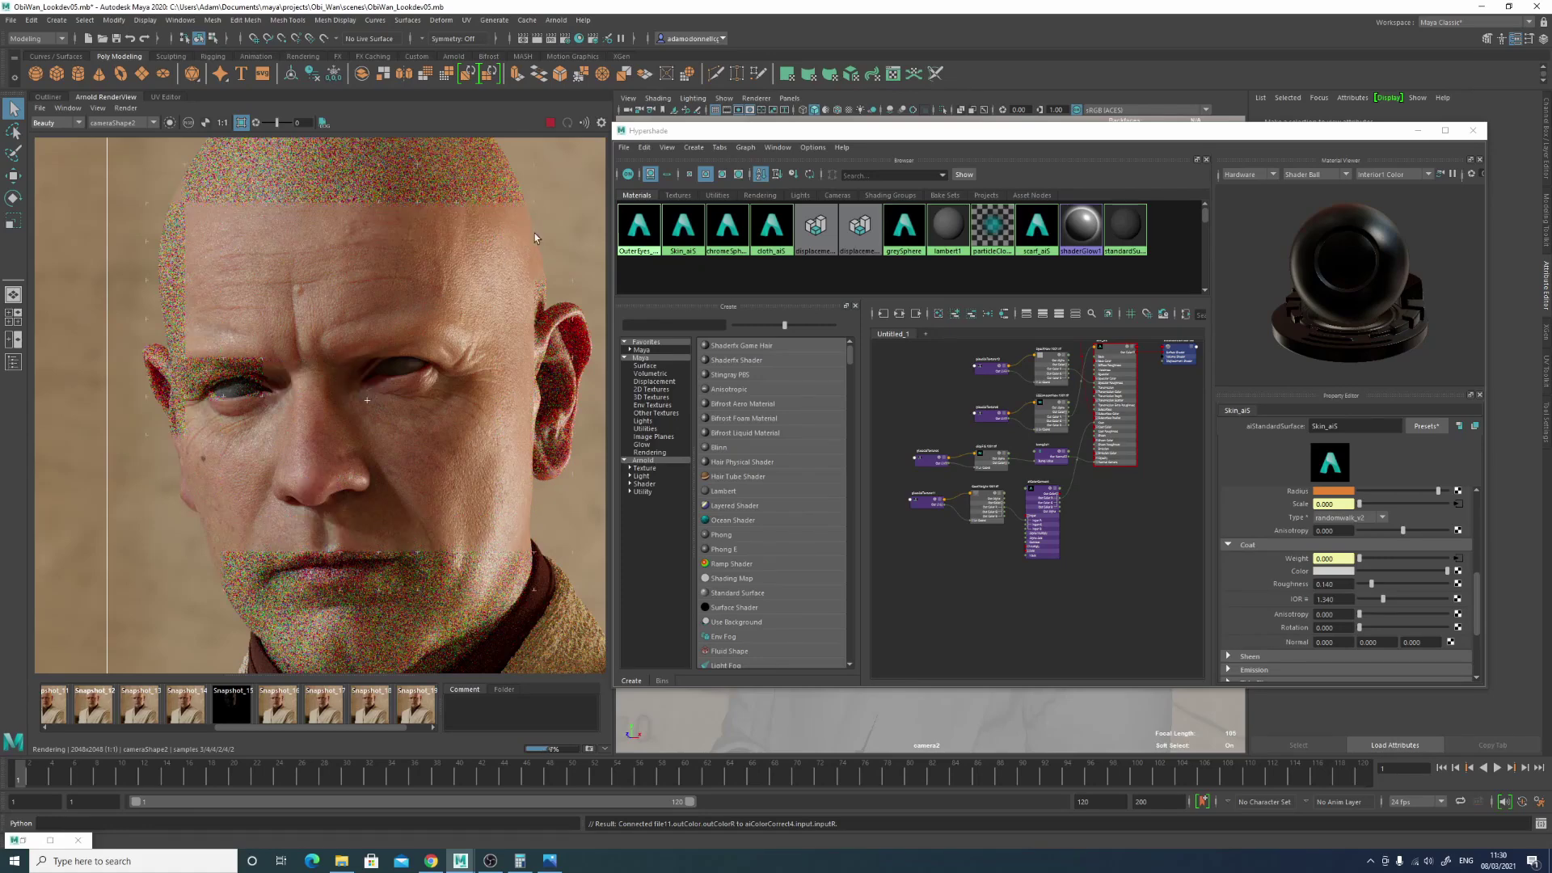
scroll(501, 260, "down", 4)
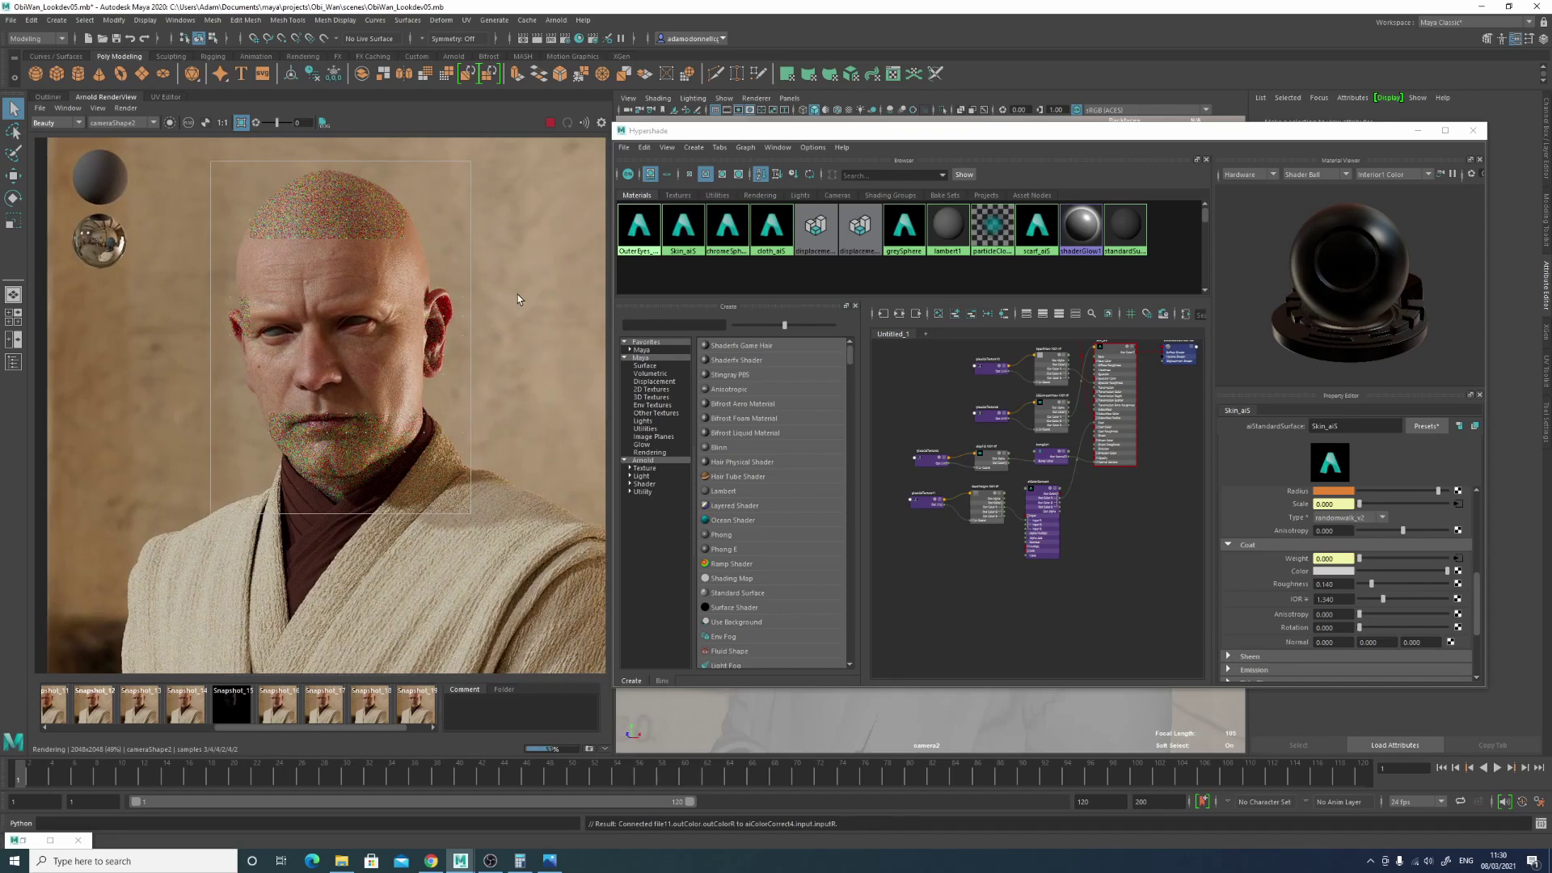
Step: Switch to the Photos app and enlarge the actor reference photo to study its face beside the render
left_click(550, 861)
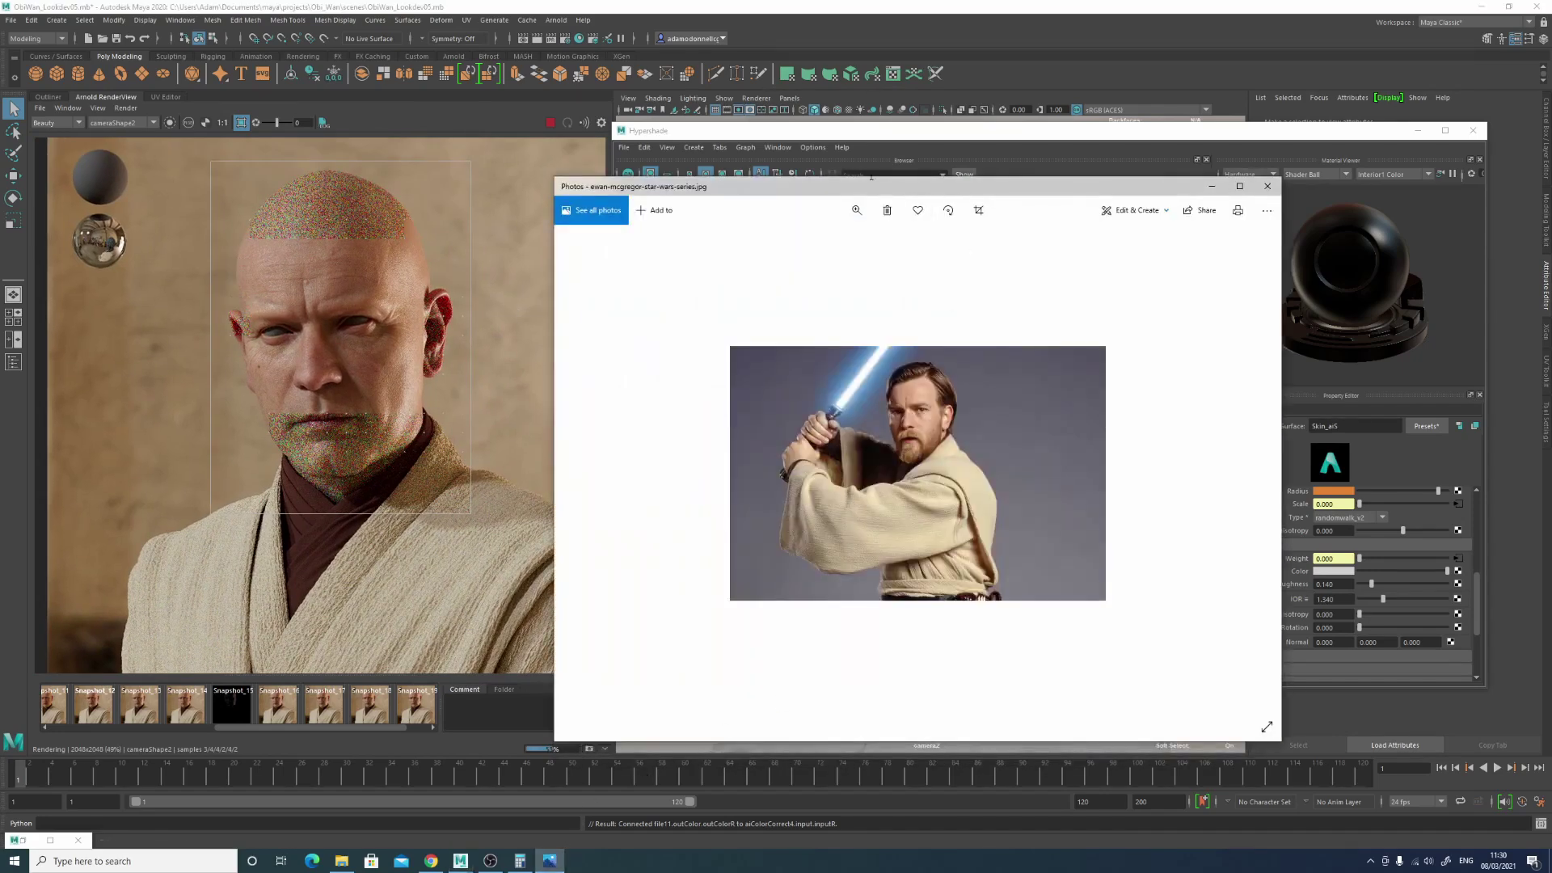
left_click(856, 211)
left_click(847, 247)
left_click_drag(848, 253, 867, 259)
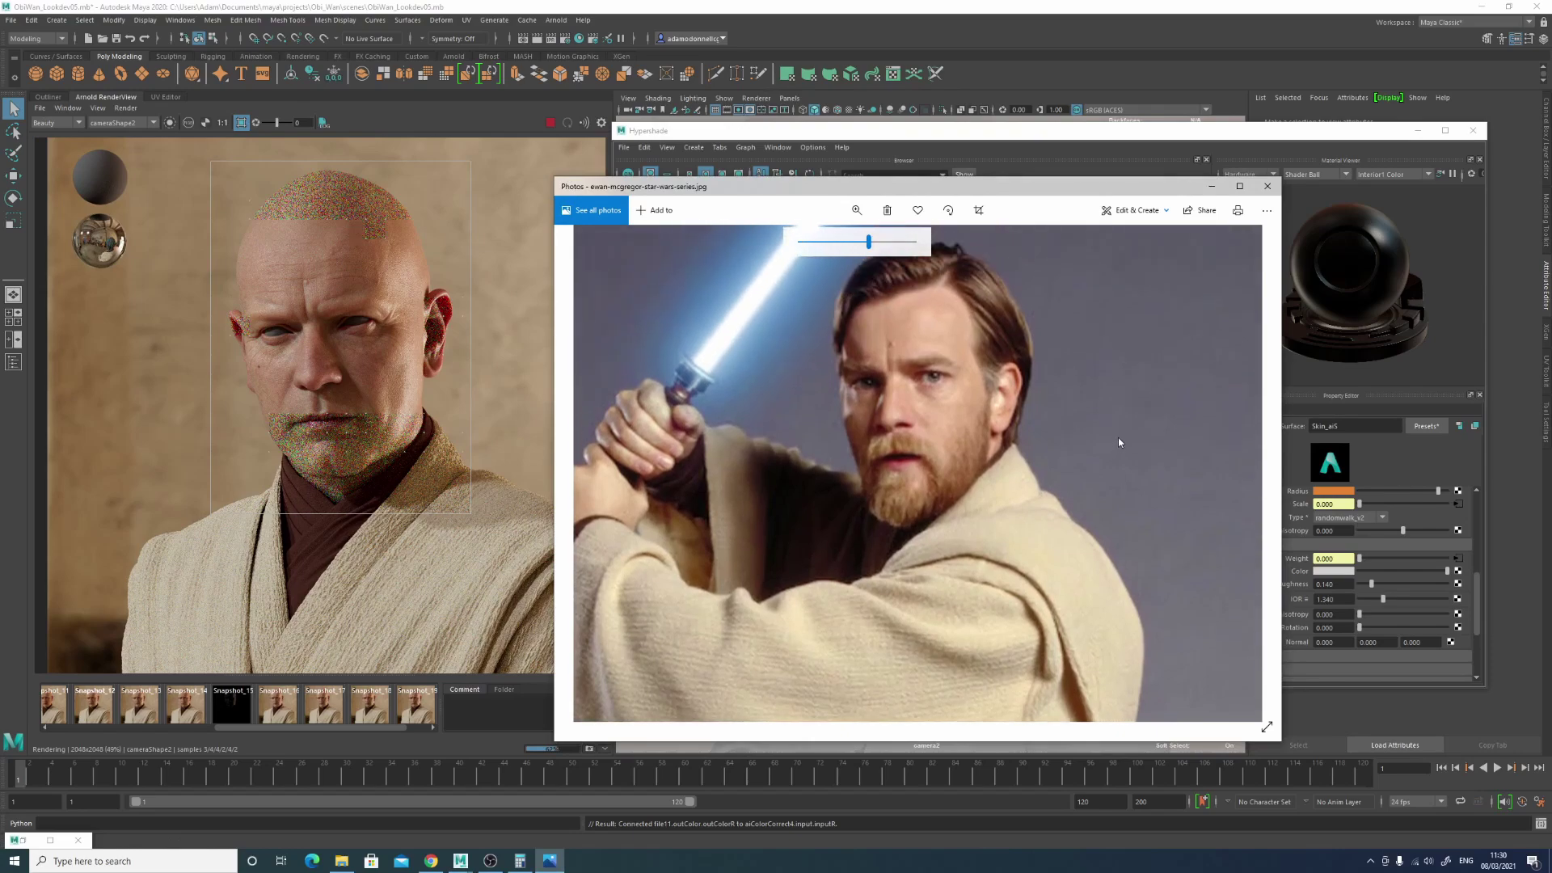
left_click_drag(1119, 442, 1118, 435)
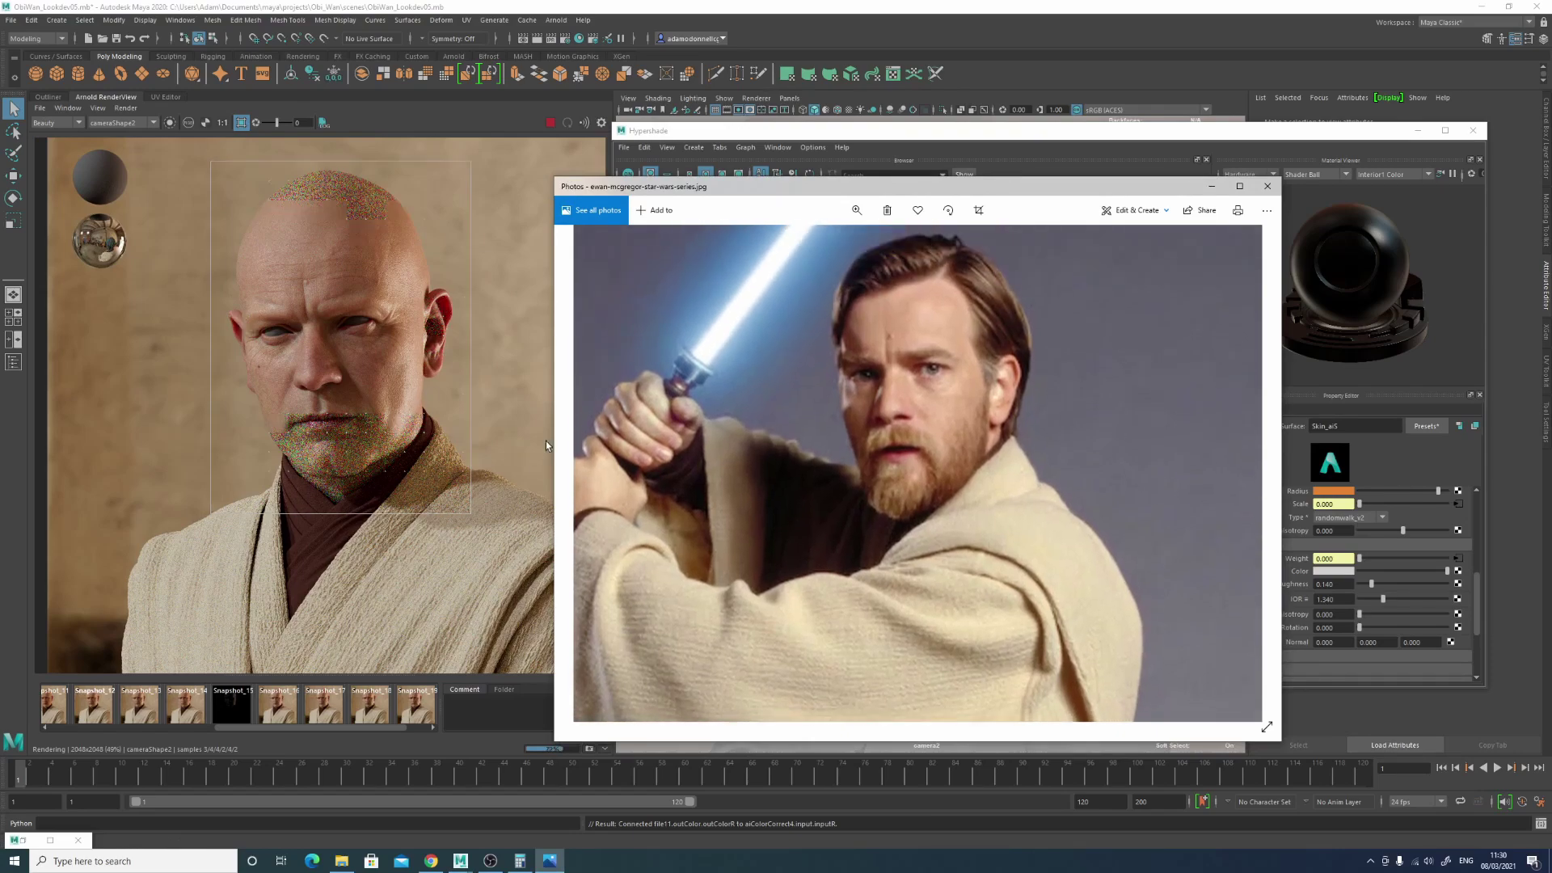
Step: Compare the nose, cheeks and forehead of the current render with earlier snapshots, both up close and from afar
scroll(312, 381, "up", 6)
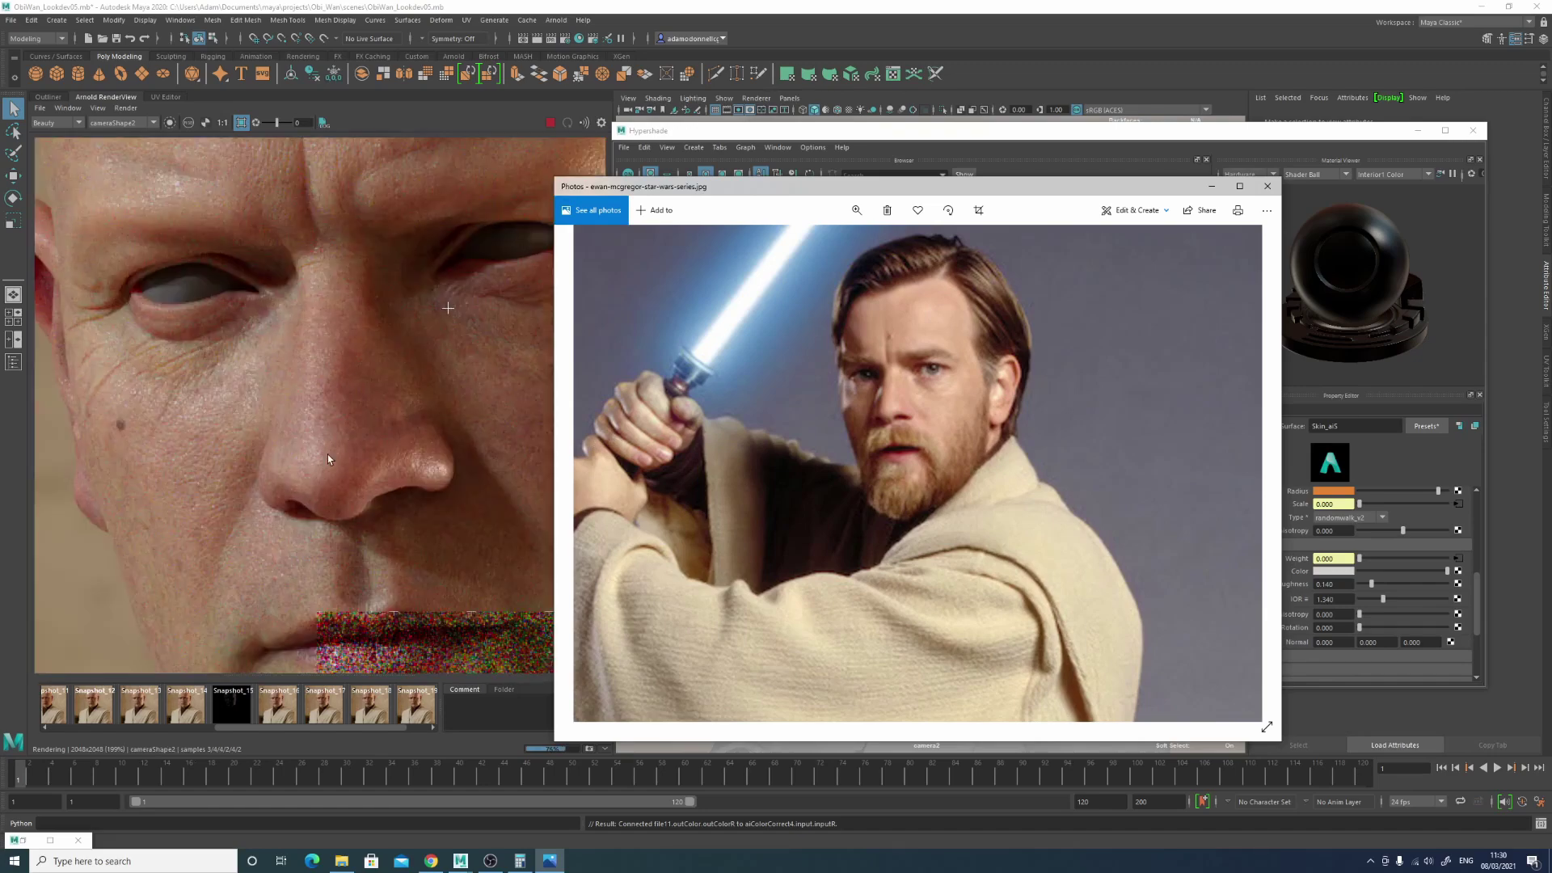
left_click(402, 727)
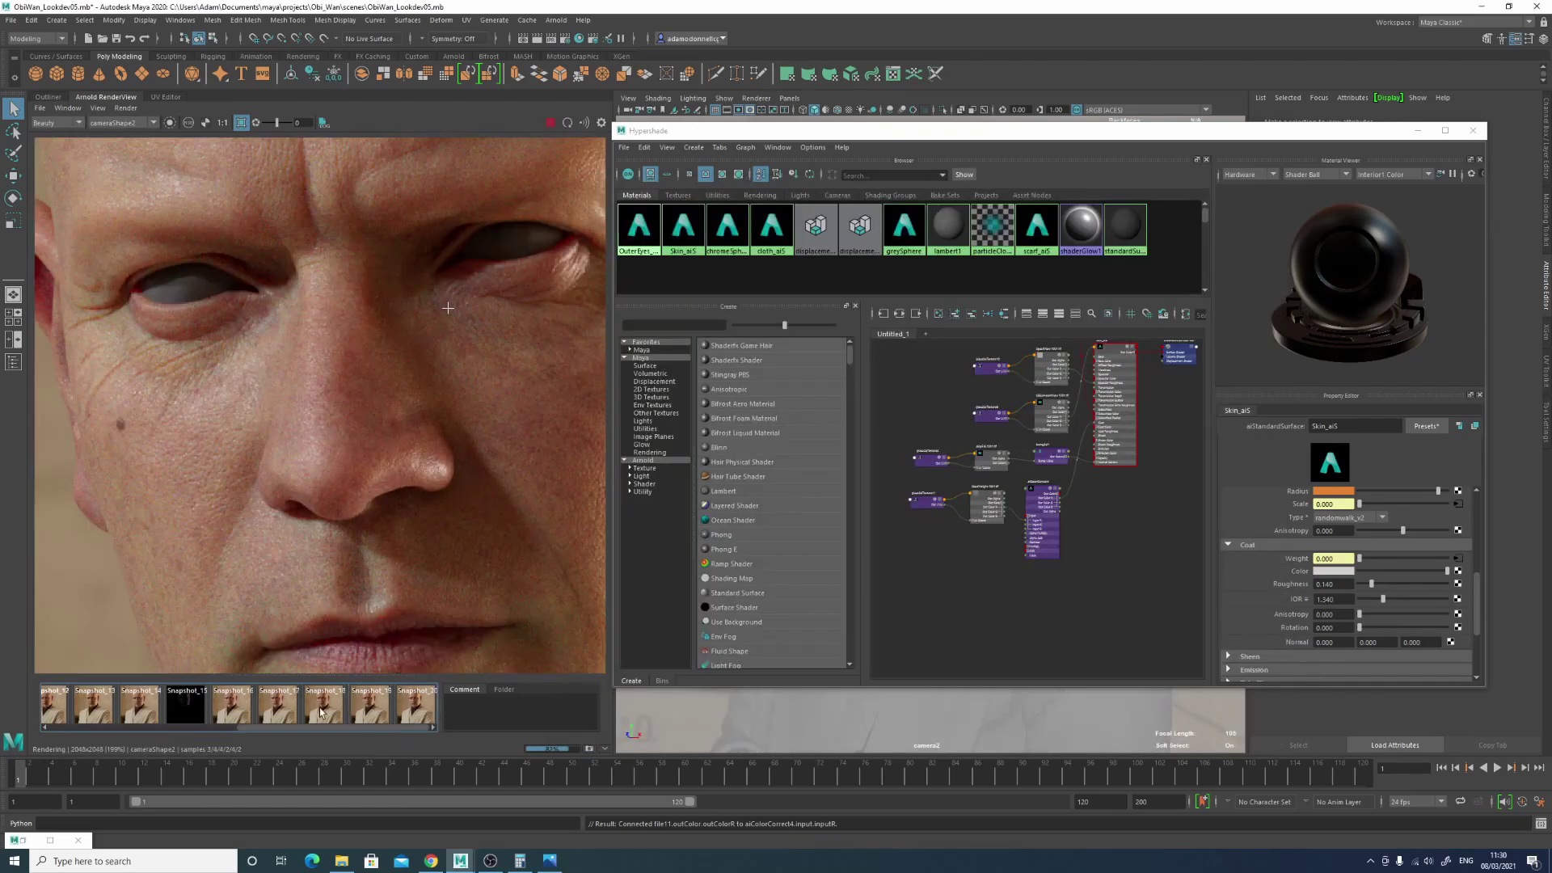
scroll(448, 308, "down", 2)
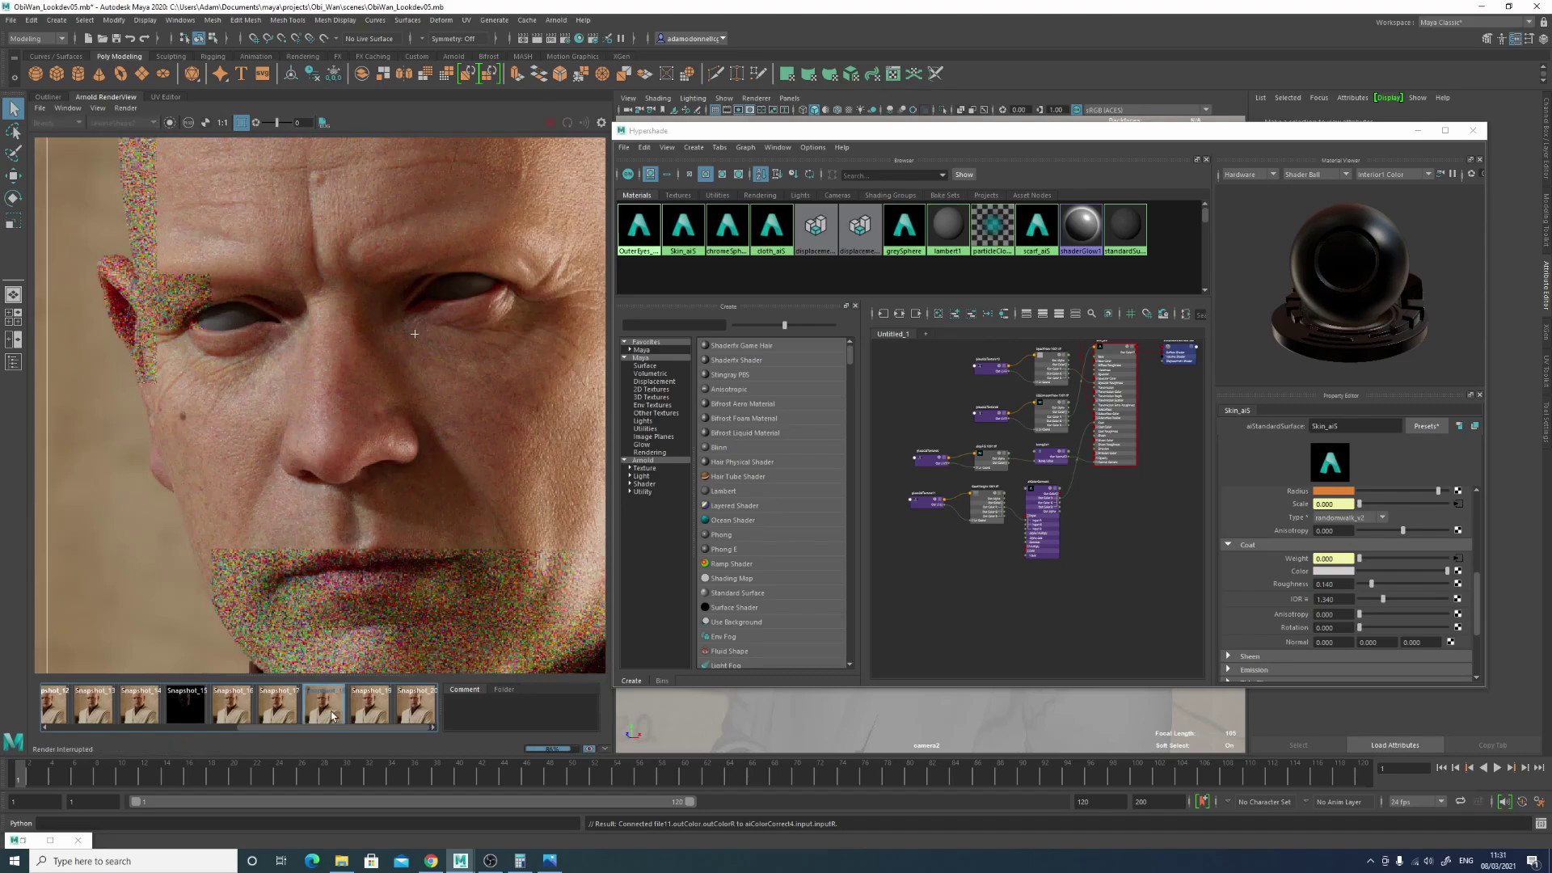
left_click(278, 707)
scroll(266, 383, "down", 2)
left_click(291, 704)
scroll(288, 422, "down", 2)
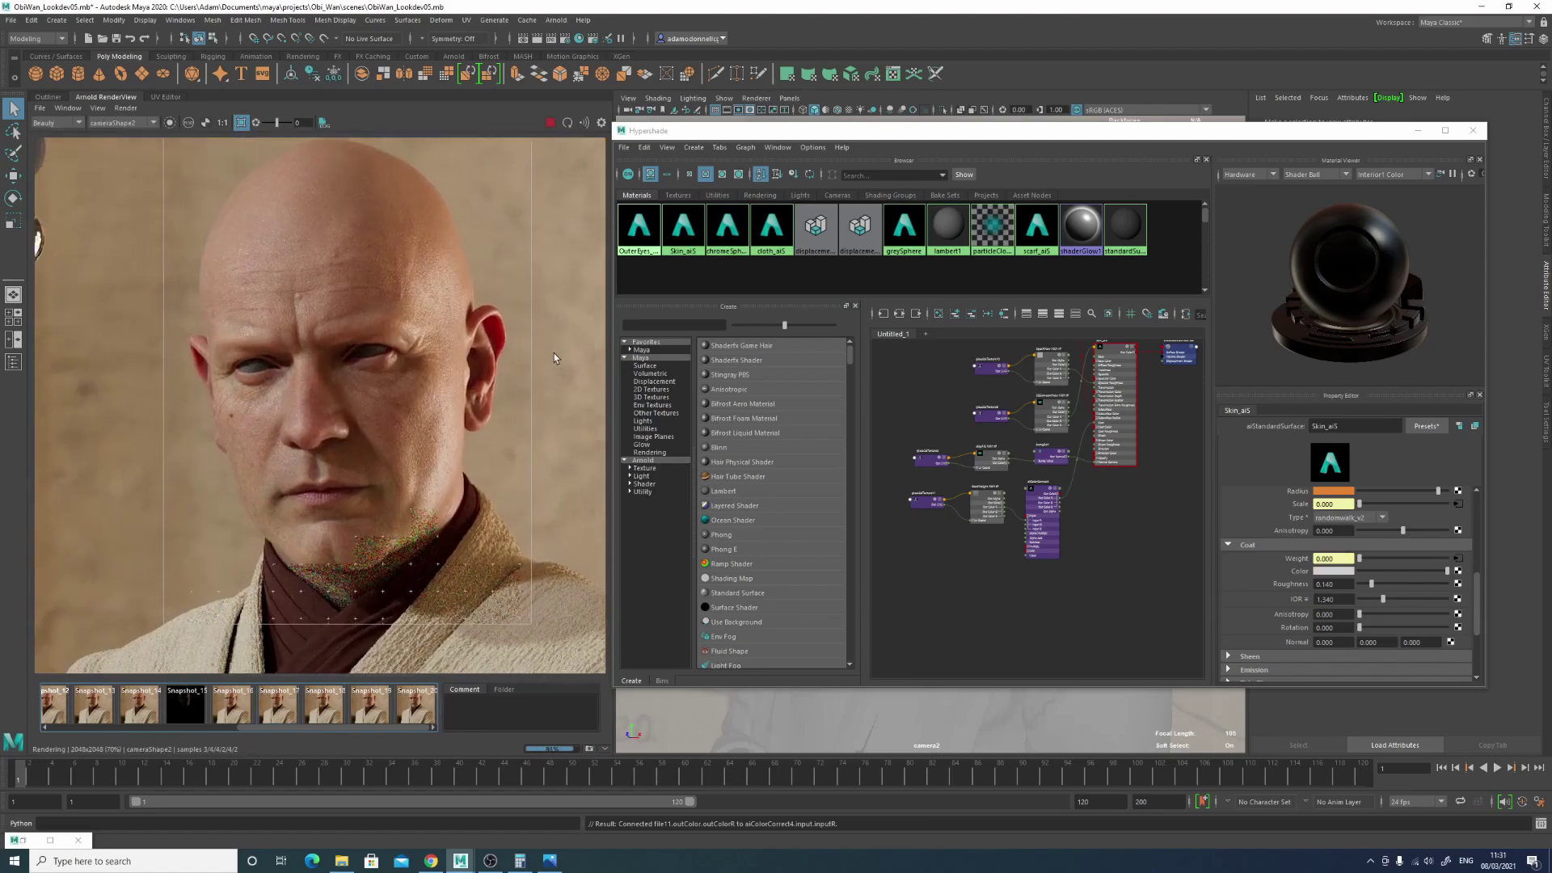
scroll(275, 291, "up", 3)
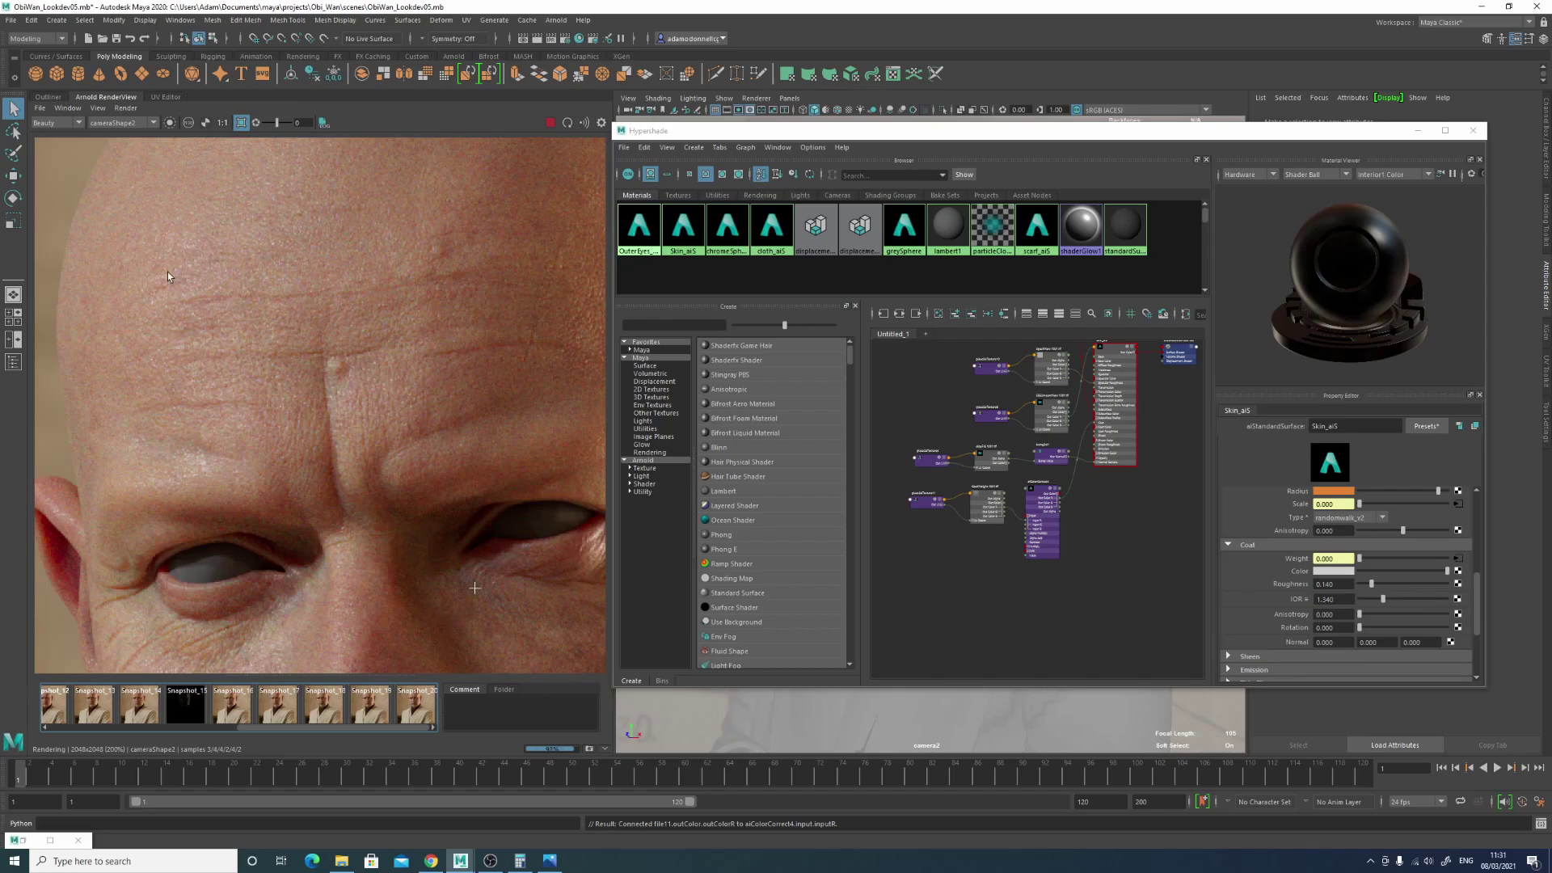
scroll(208, 376, "down", 4)
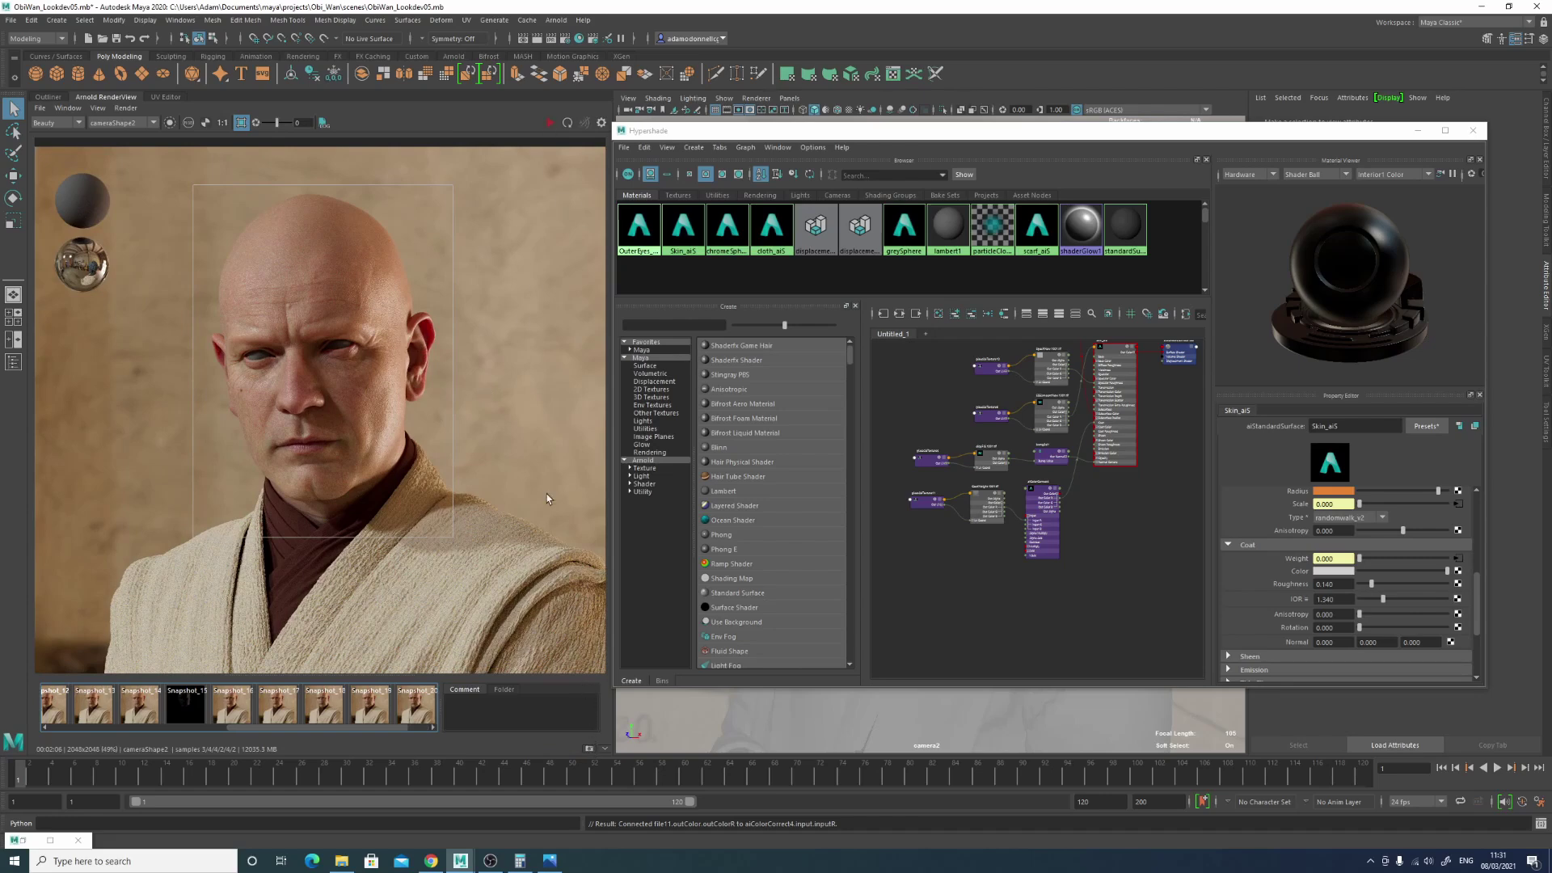
Step: In the common render settings, change the image size preset for a 3072 x 3072 render
left_click(565, 38)
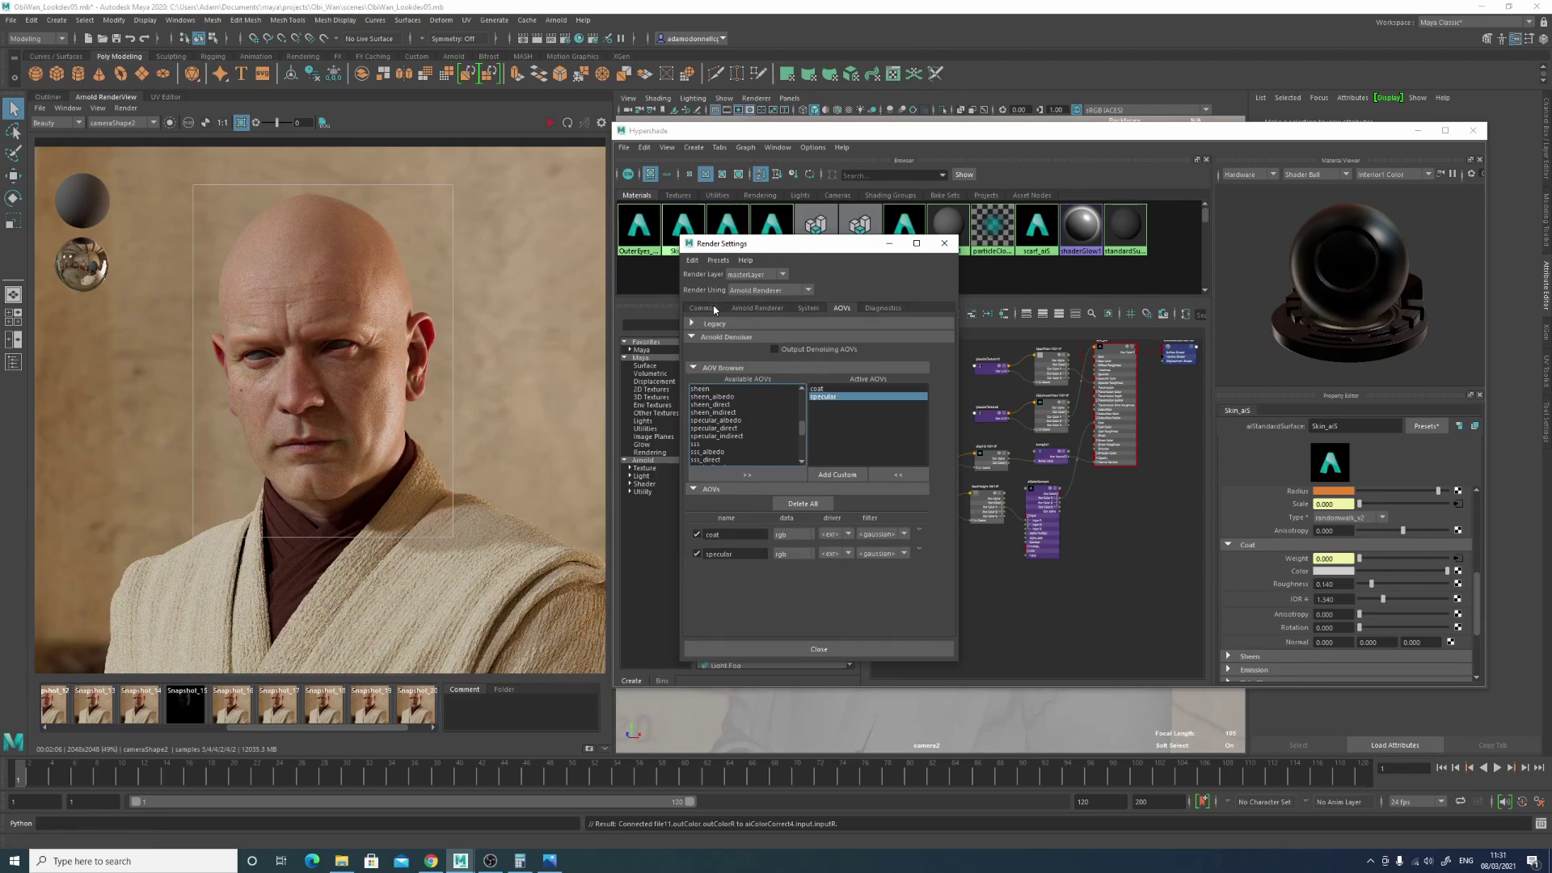
scroll(952, 457, "down", 3)
scroll(952, 457, "down", 5)
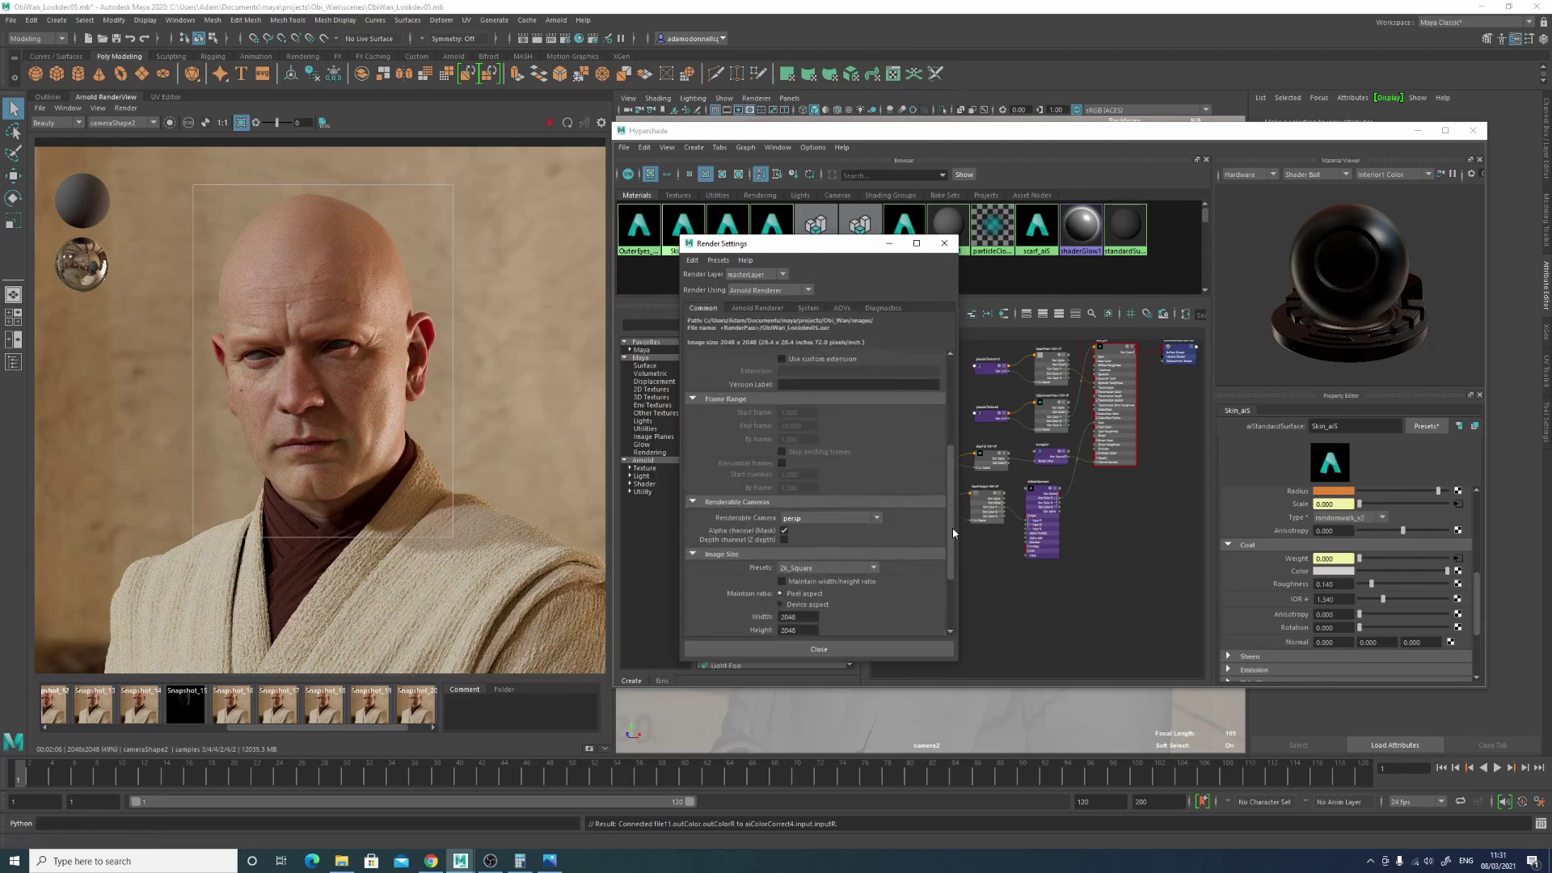
left_click(845, 568)
left_click(841, 641)
Step: Set the Arnold Camera (AA) samples to 4 and start a new render of the character
left_click(770, 308)
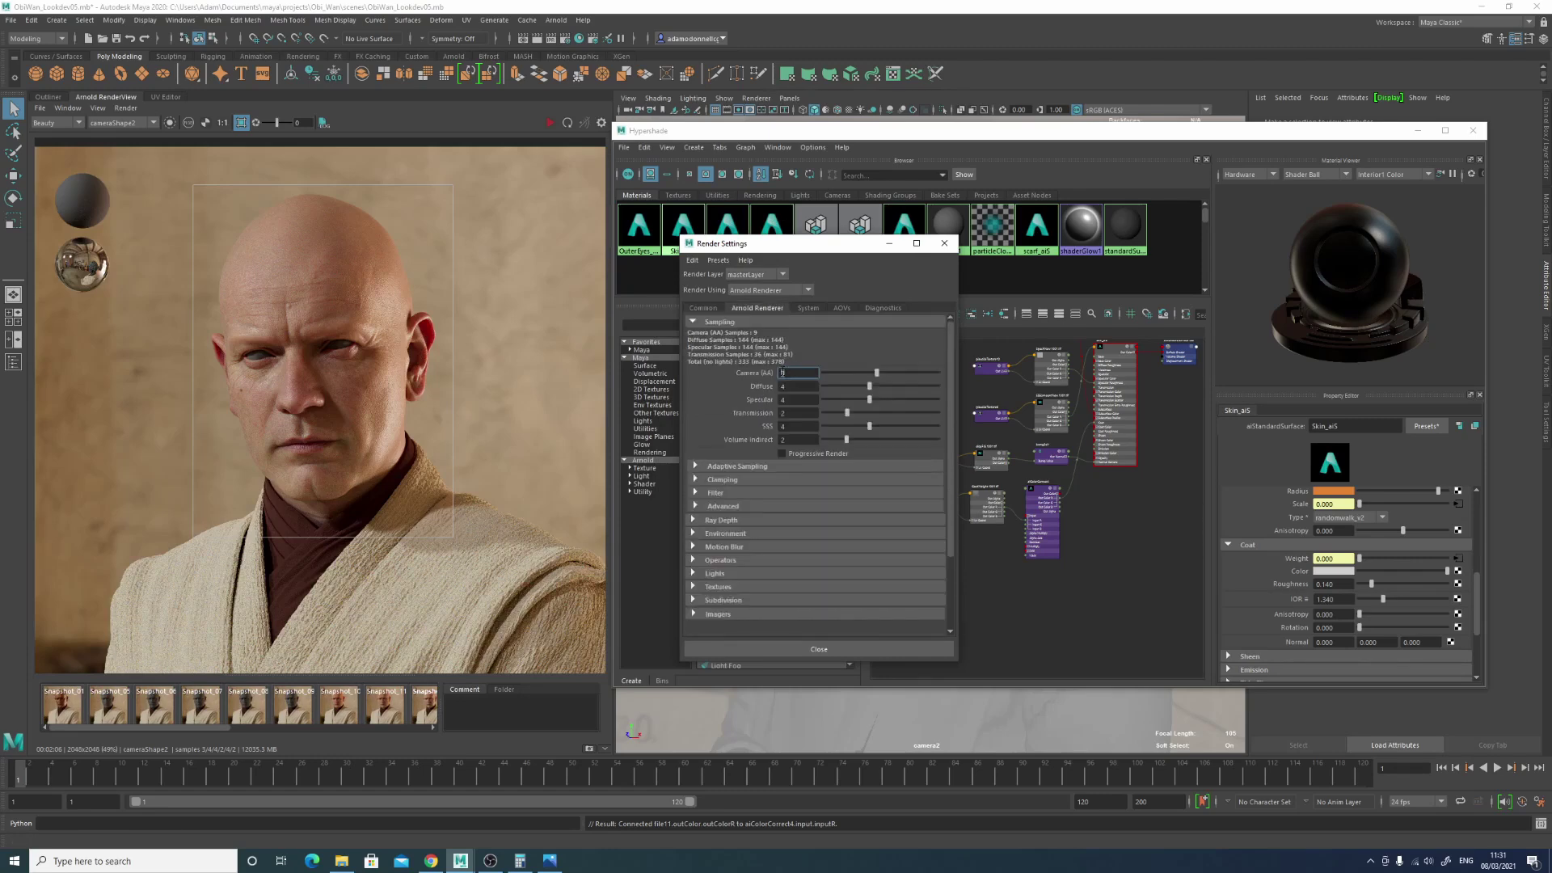
double_click(783, 372)
double_click(797, 399)
left_click(554, 323)
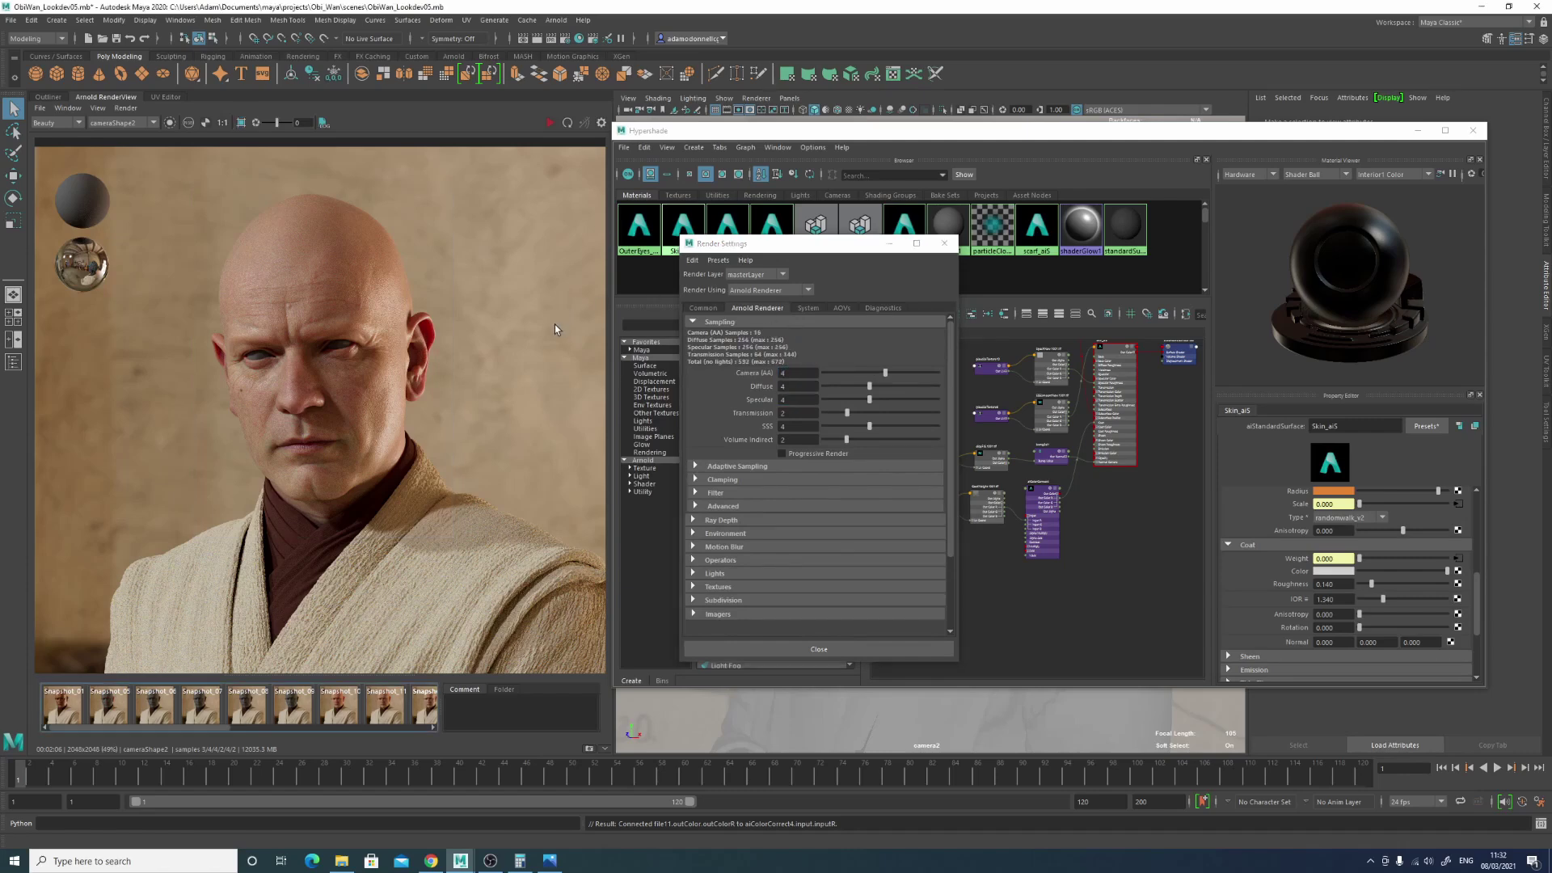
left_click(549, 124)
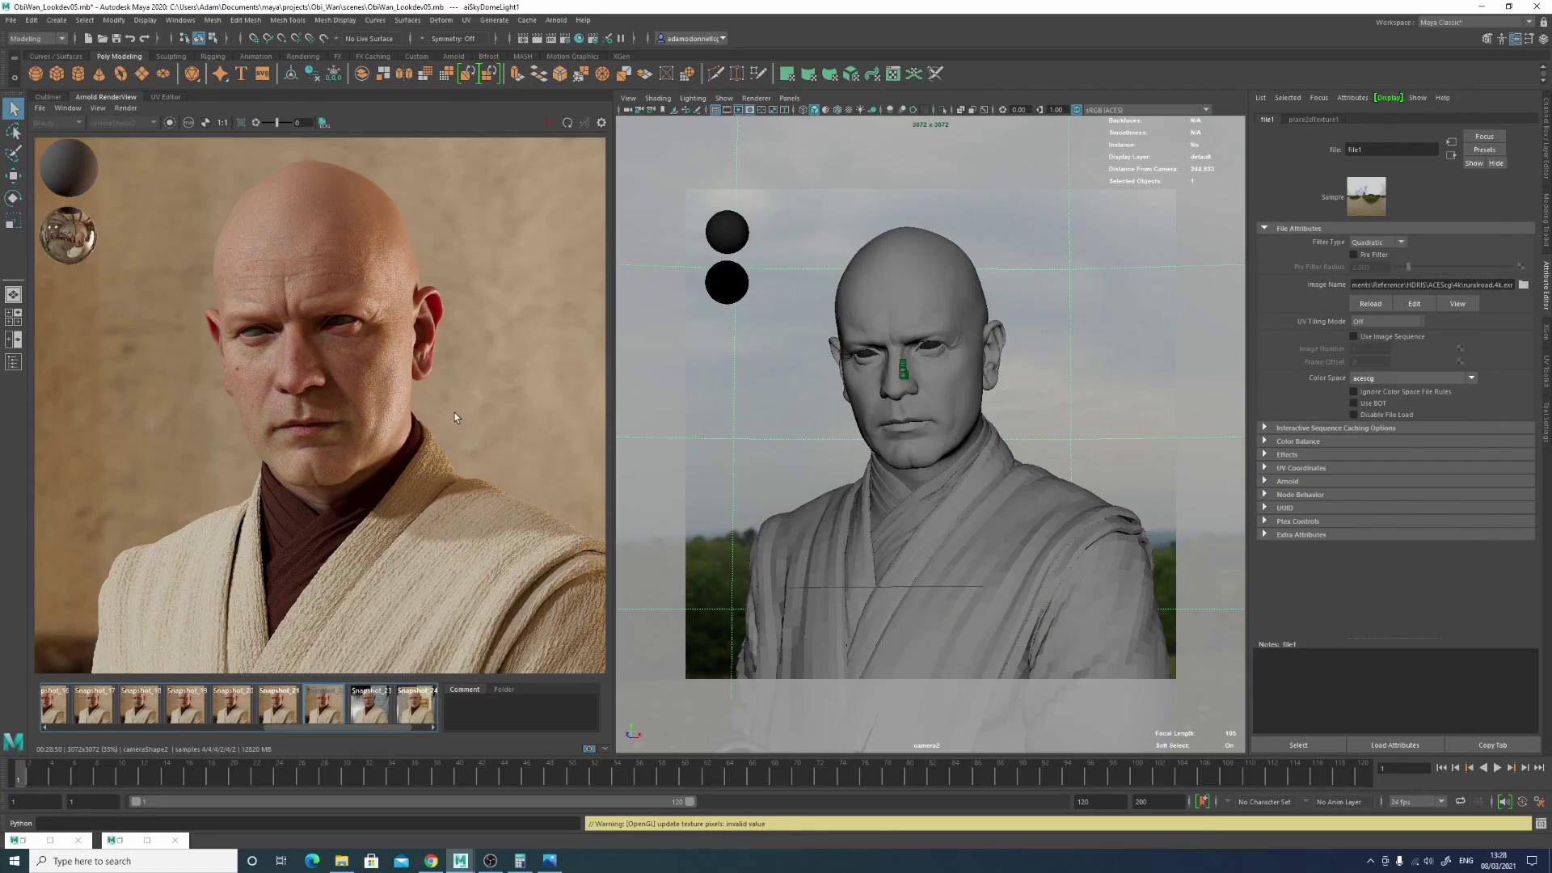
Step: Examine the face in the warm-lit render, both up close and from afar, and bring up Snapshot_23 for comparison
scroll(319, 395, "up", 3)
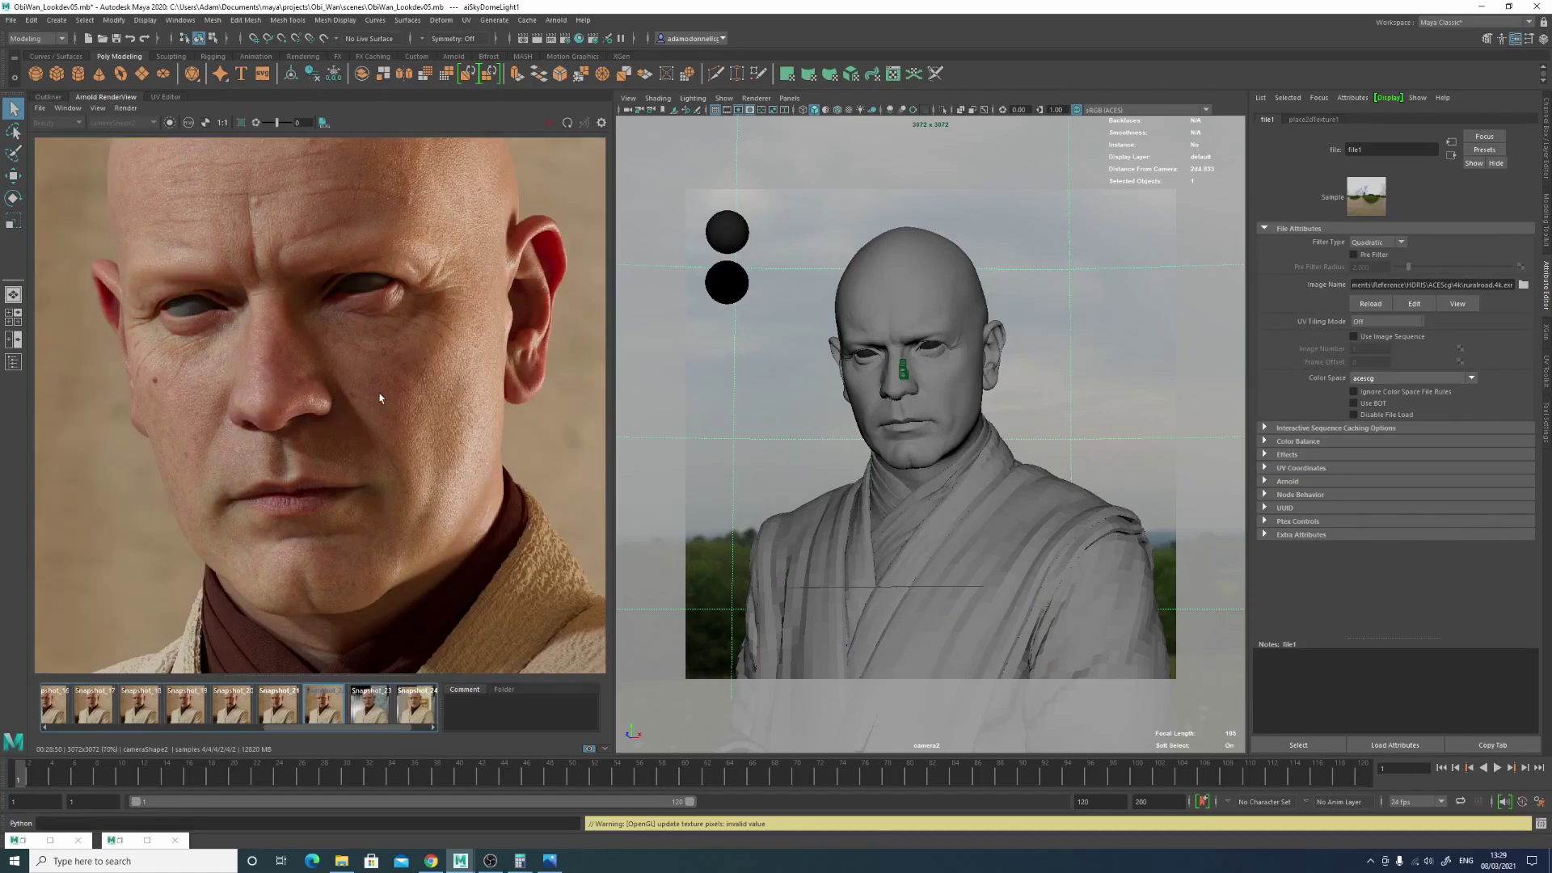
middle_click_drag(105, 411, 100, 448)
scroll(100, 449, "down", 2)
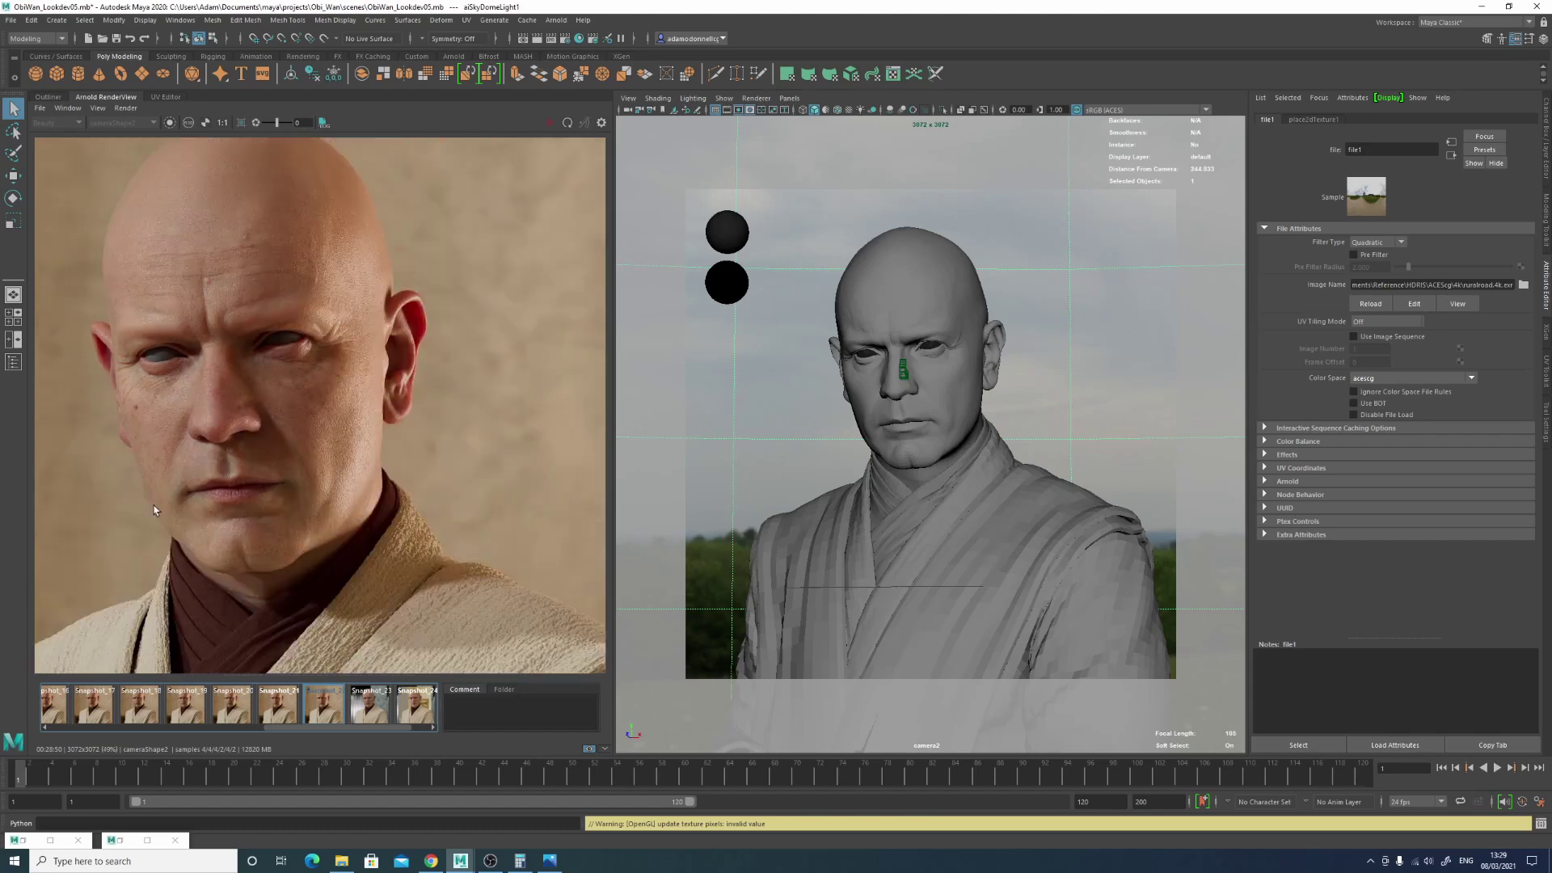
left_click(369, 705)
middle_click_drag(424, 493, 482, 503)
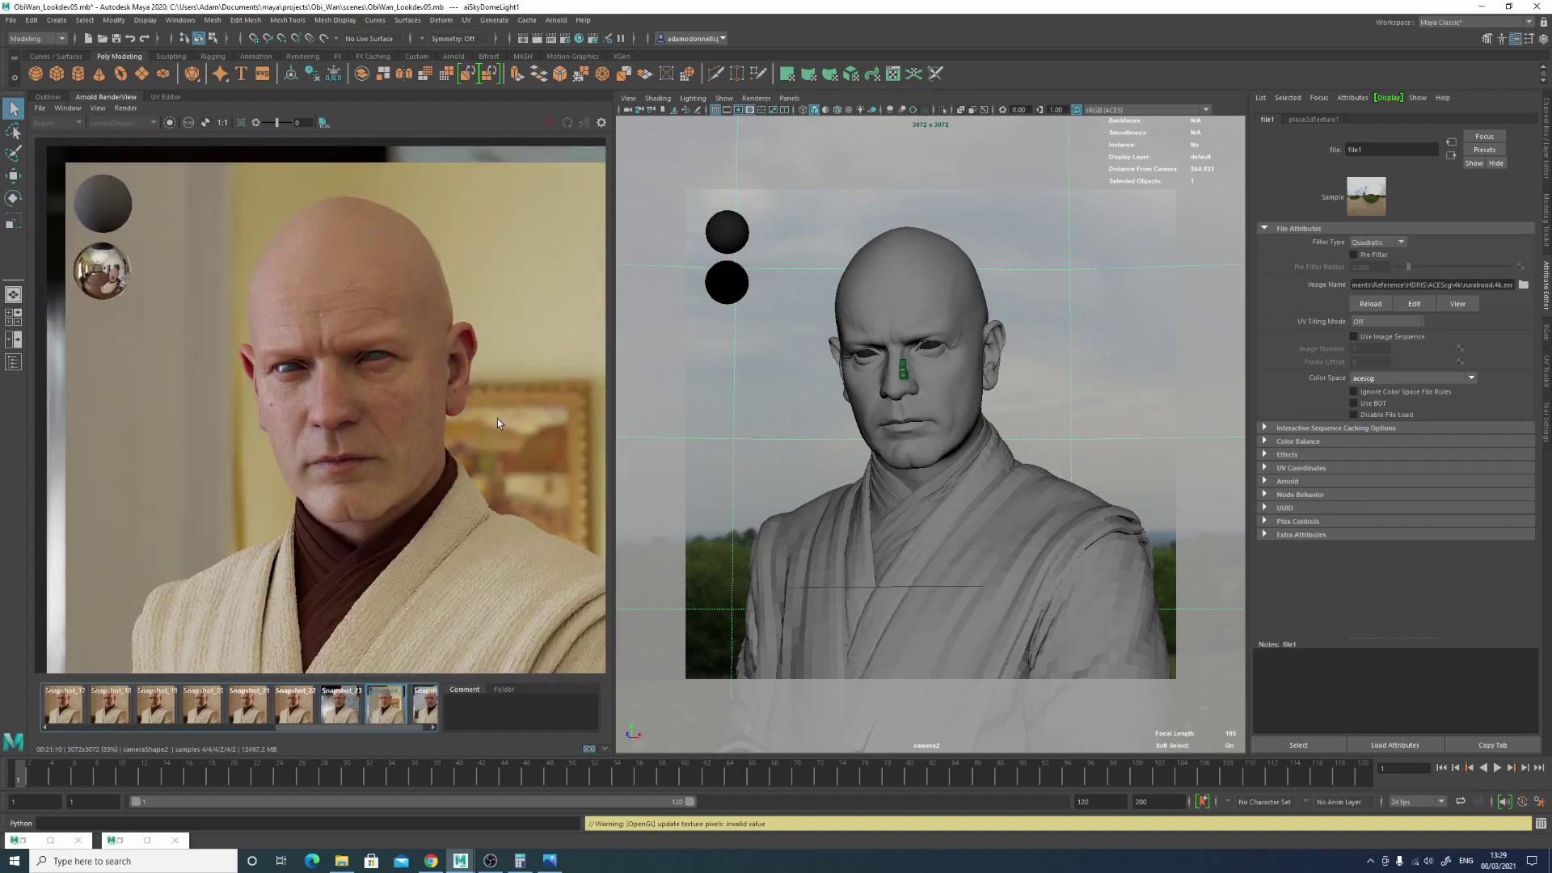
Step: Inspect the forehead, eyes and cheeks in the indoor-lit snapshot and in the render under the cloudy sky HDRI
middle_click_drag(497, 419, 463, 391)
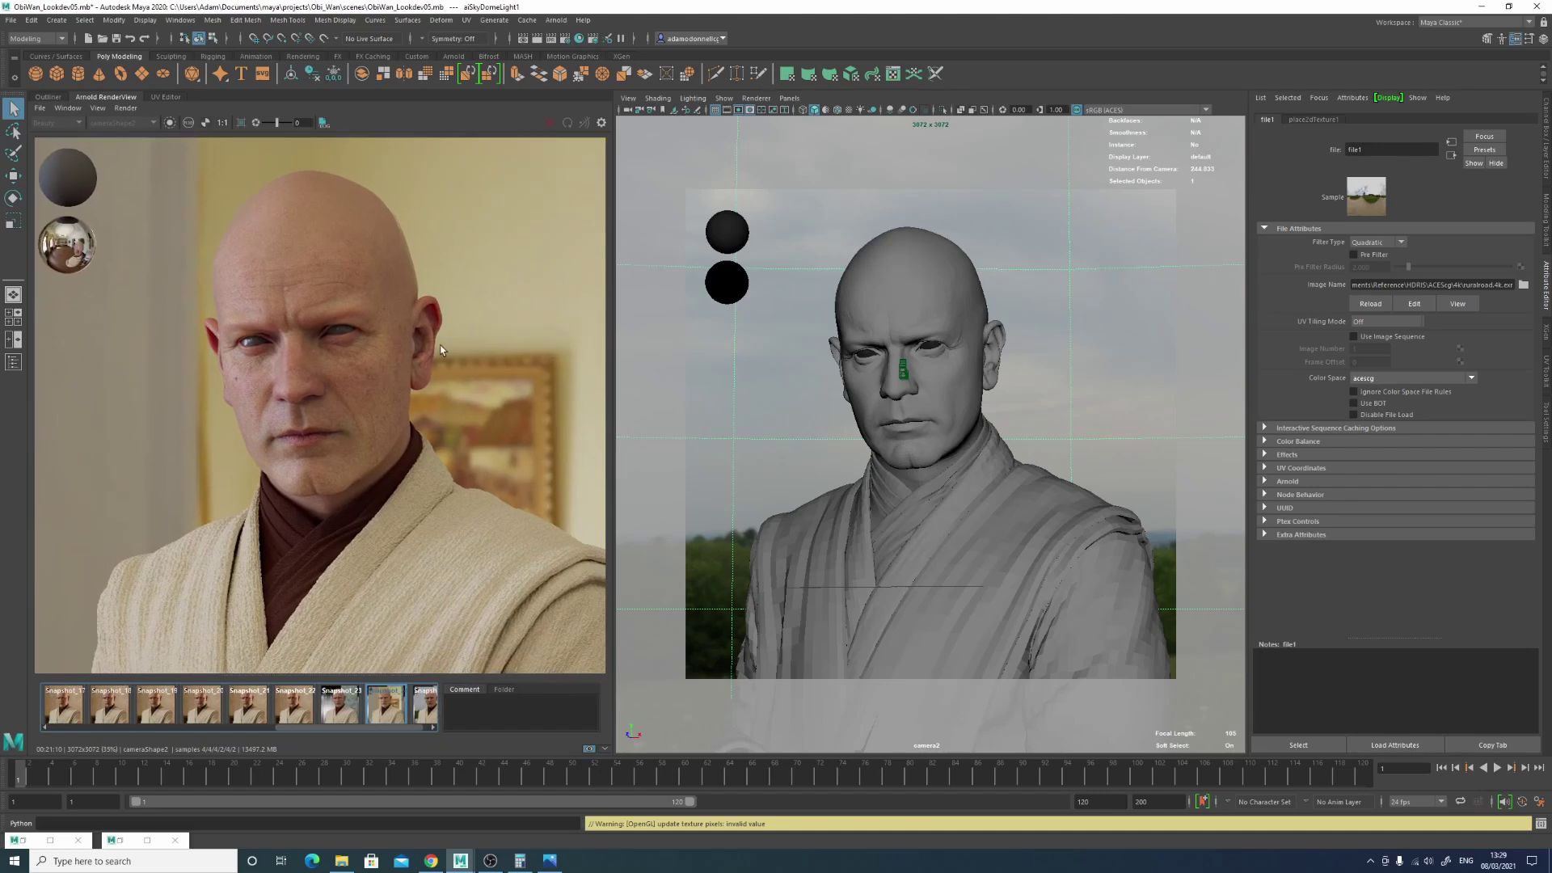
scroll(231, 302, "up", 5)
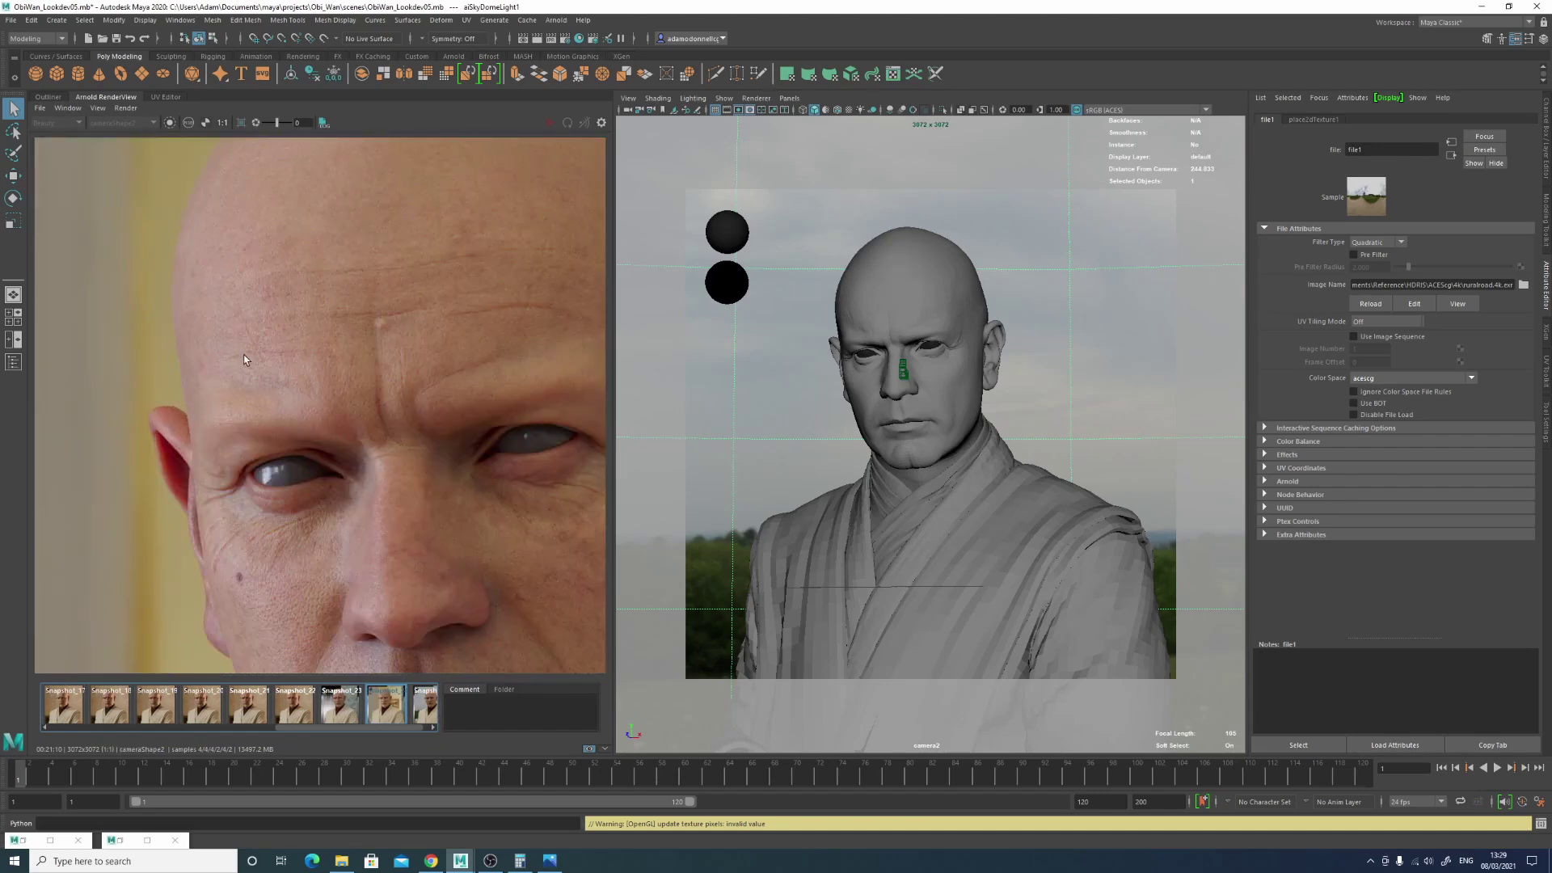
scroll(242, 365, "down", 3)
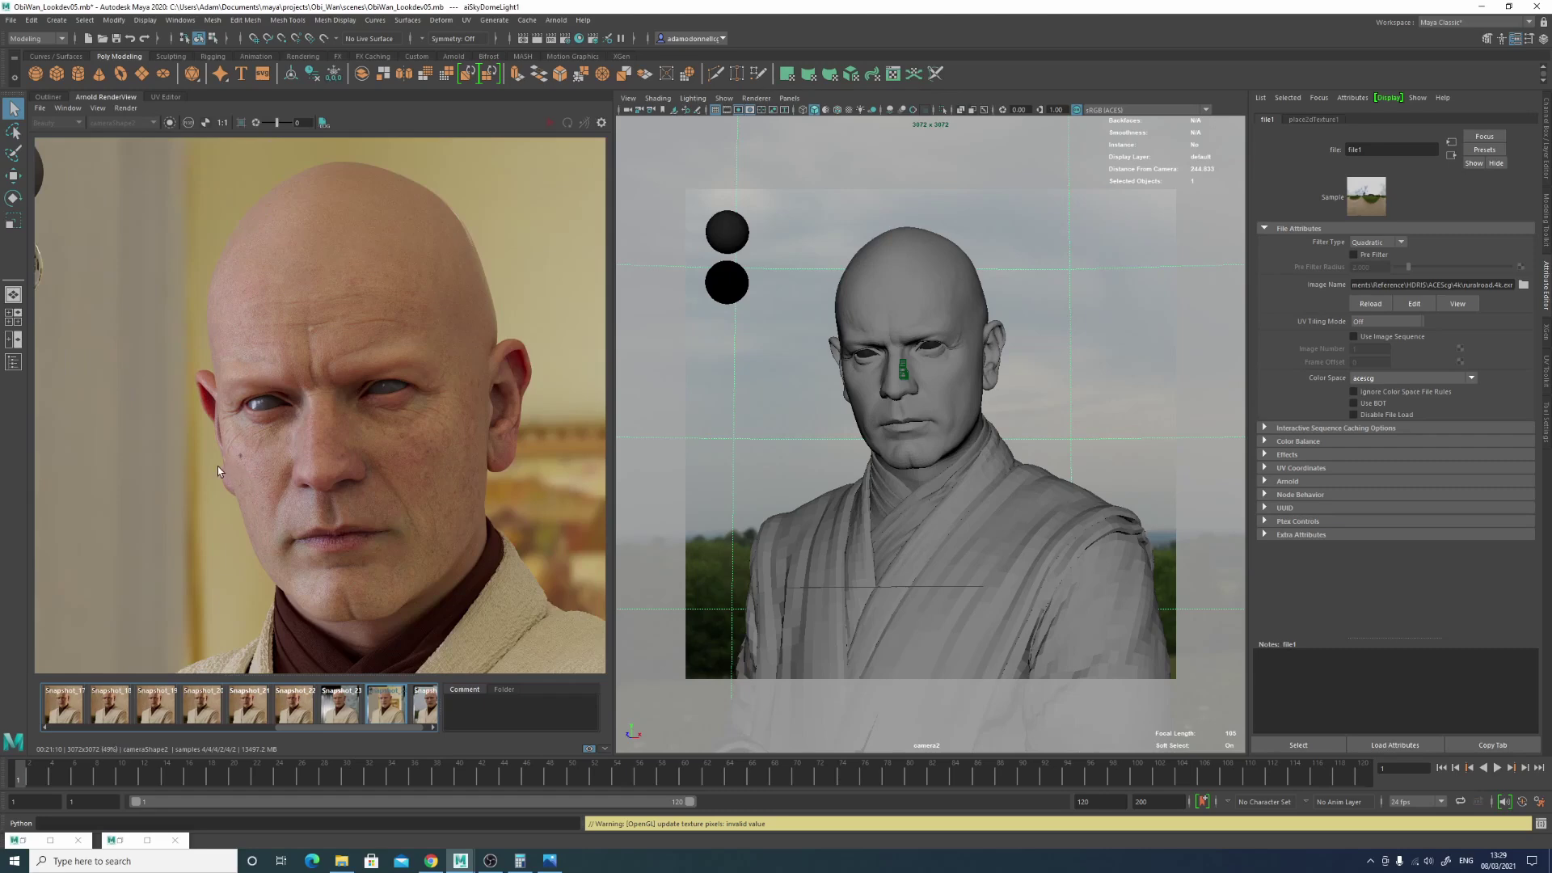
left_click(426, 708)
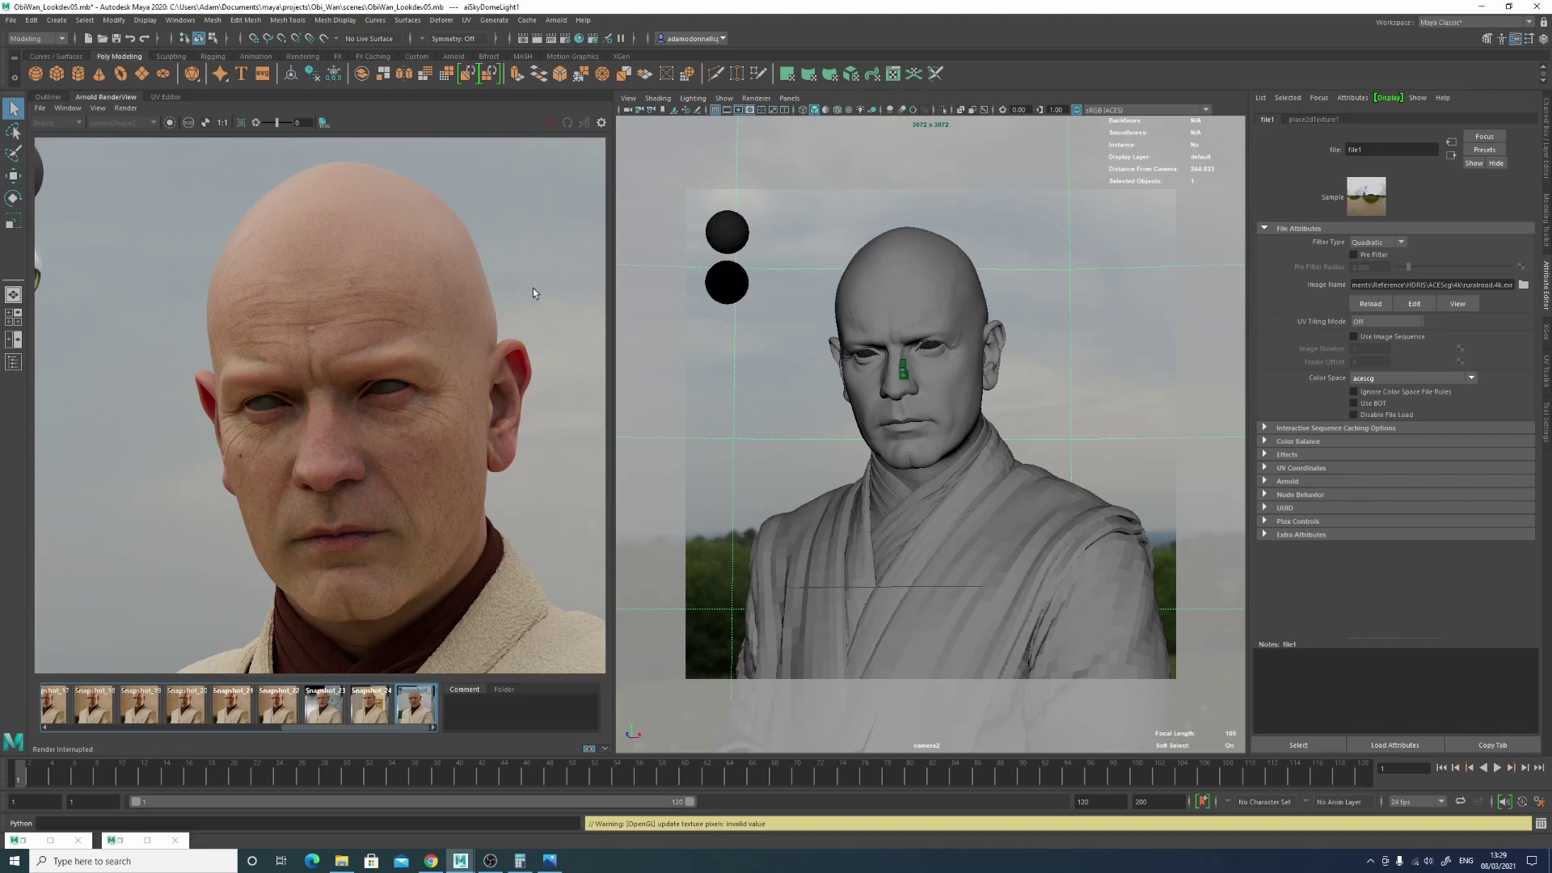
scroll(319, 485, "up", 3)
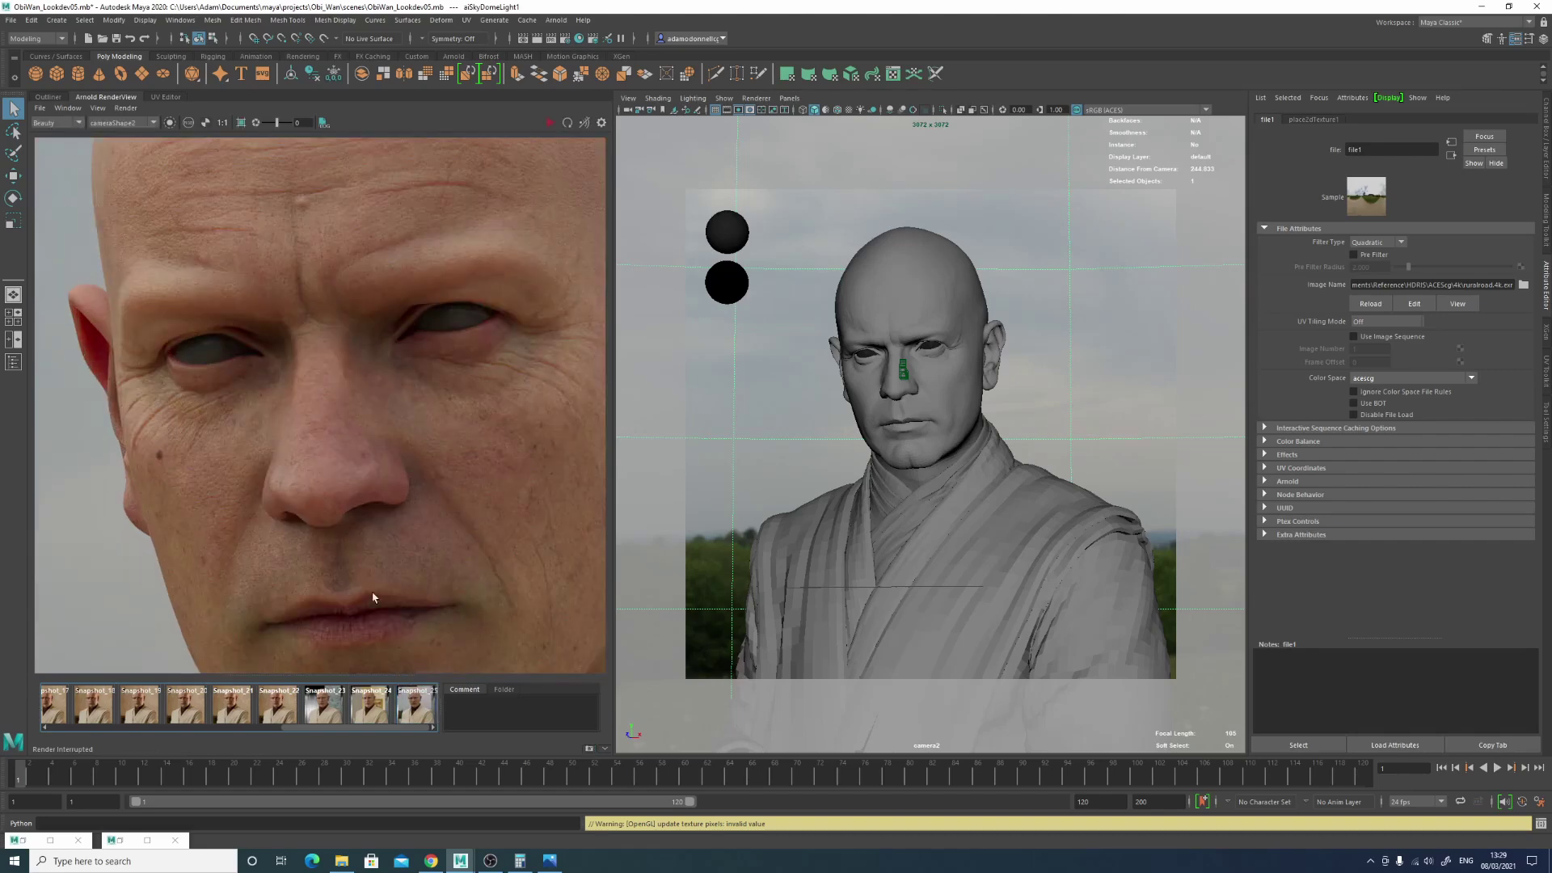
Step: View the coat and specular AOVs of the head and return the render display to Beauty
left_click(61, 123)
left_click(41, 140)
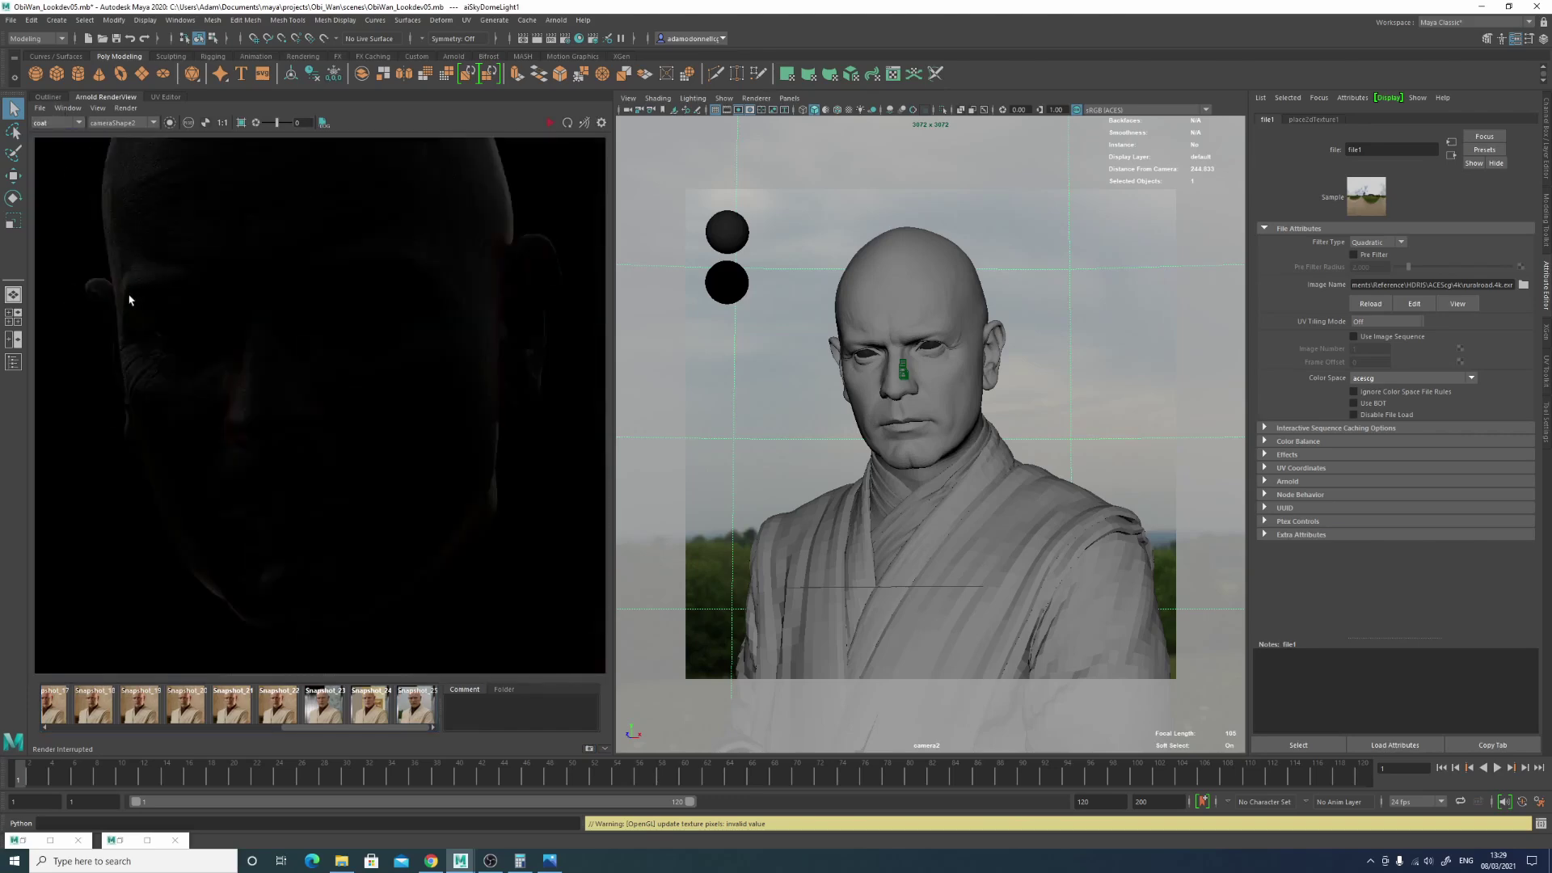
left_click(75, 127)
left_click(46, 149)
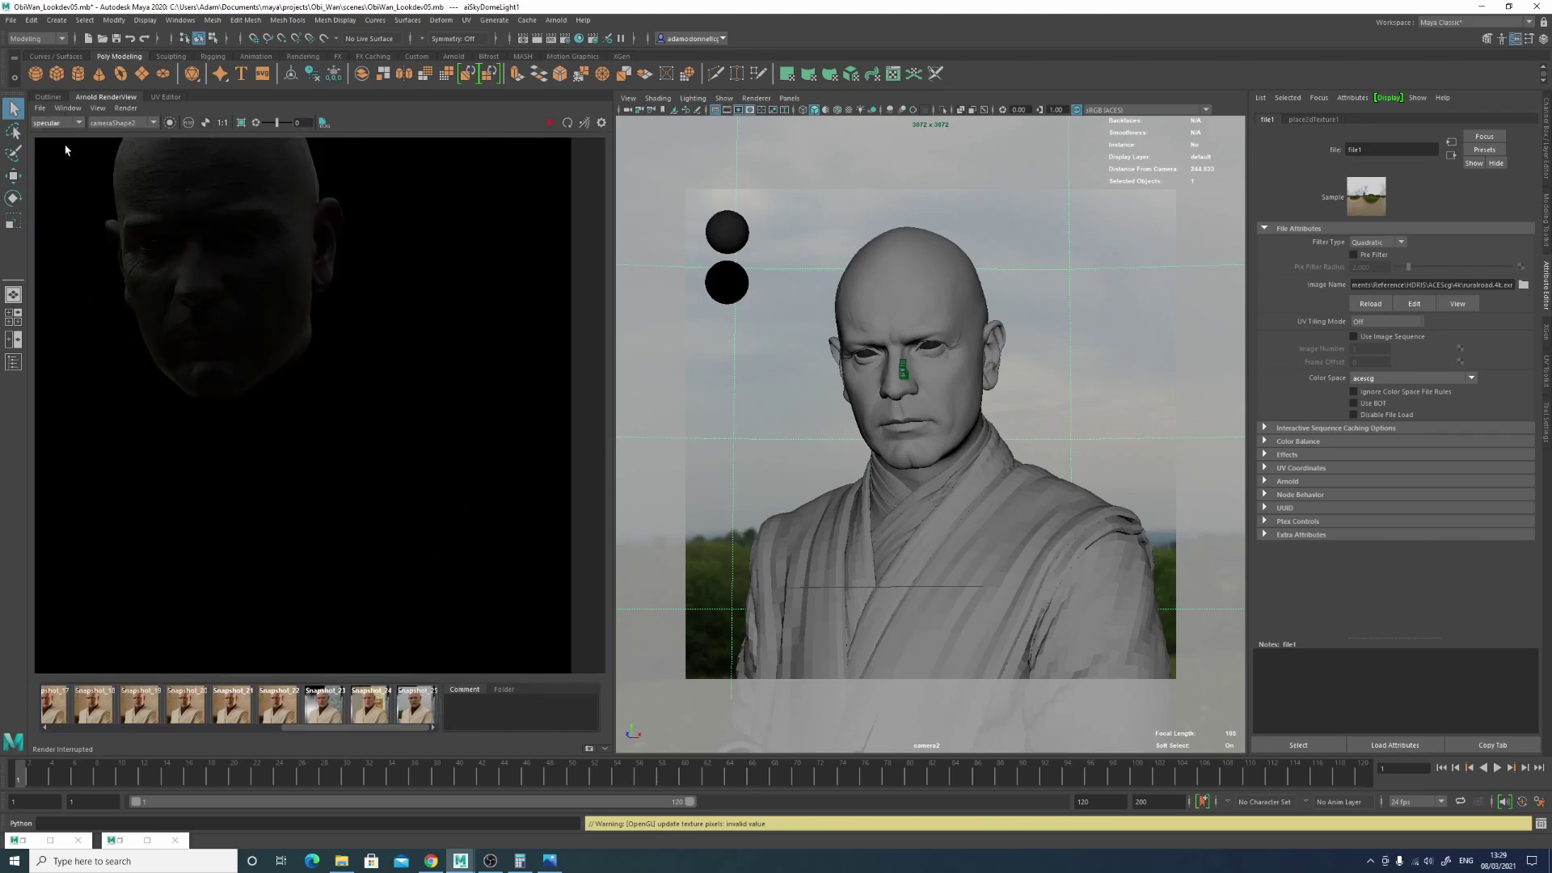
left_click(62, 125)
left_click(43, 133)
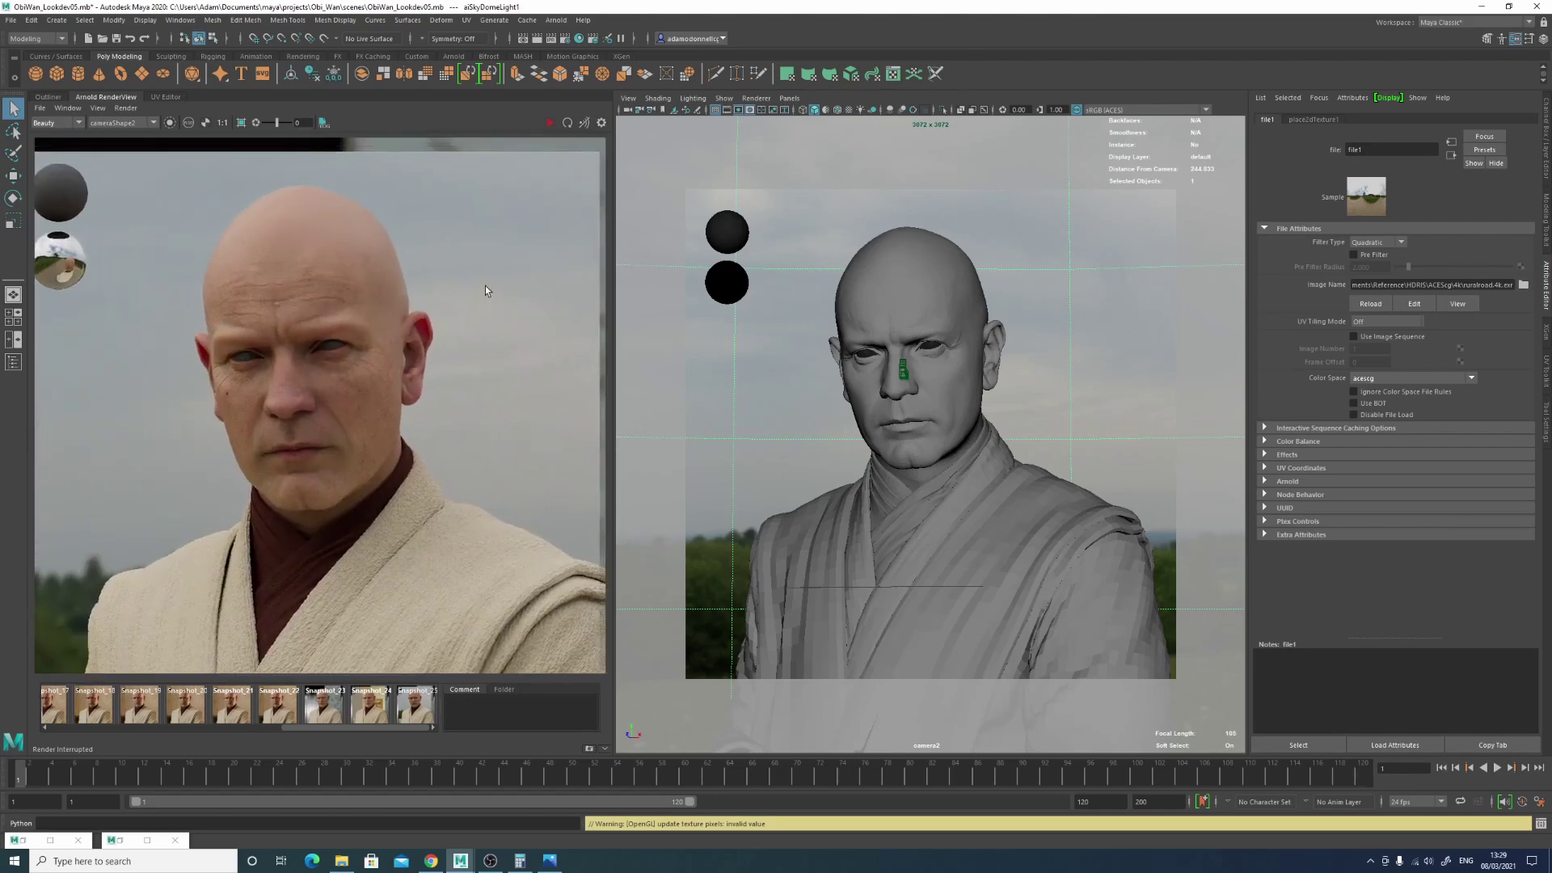
Step: Compare the face across the last three snapshots to judge the skin under each HDRI lighting
scroll(201, 356, "up", 2)
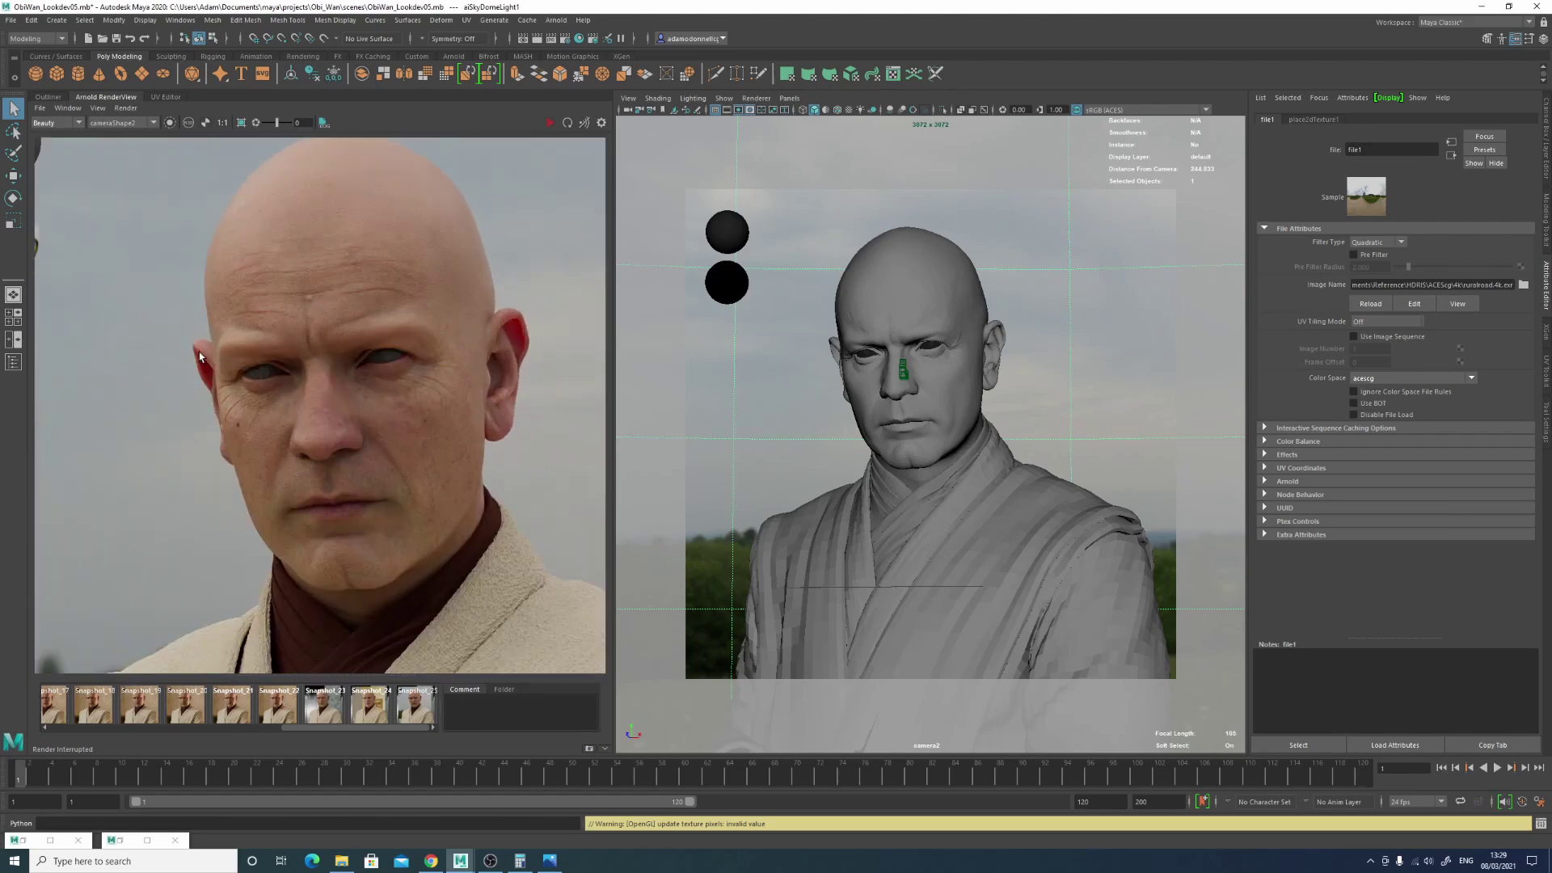
left_click(330, 706)
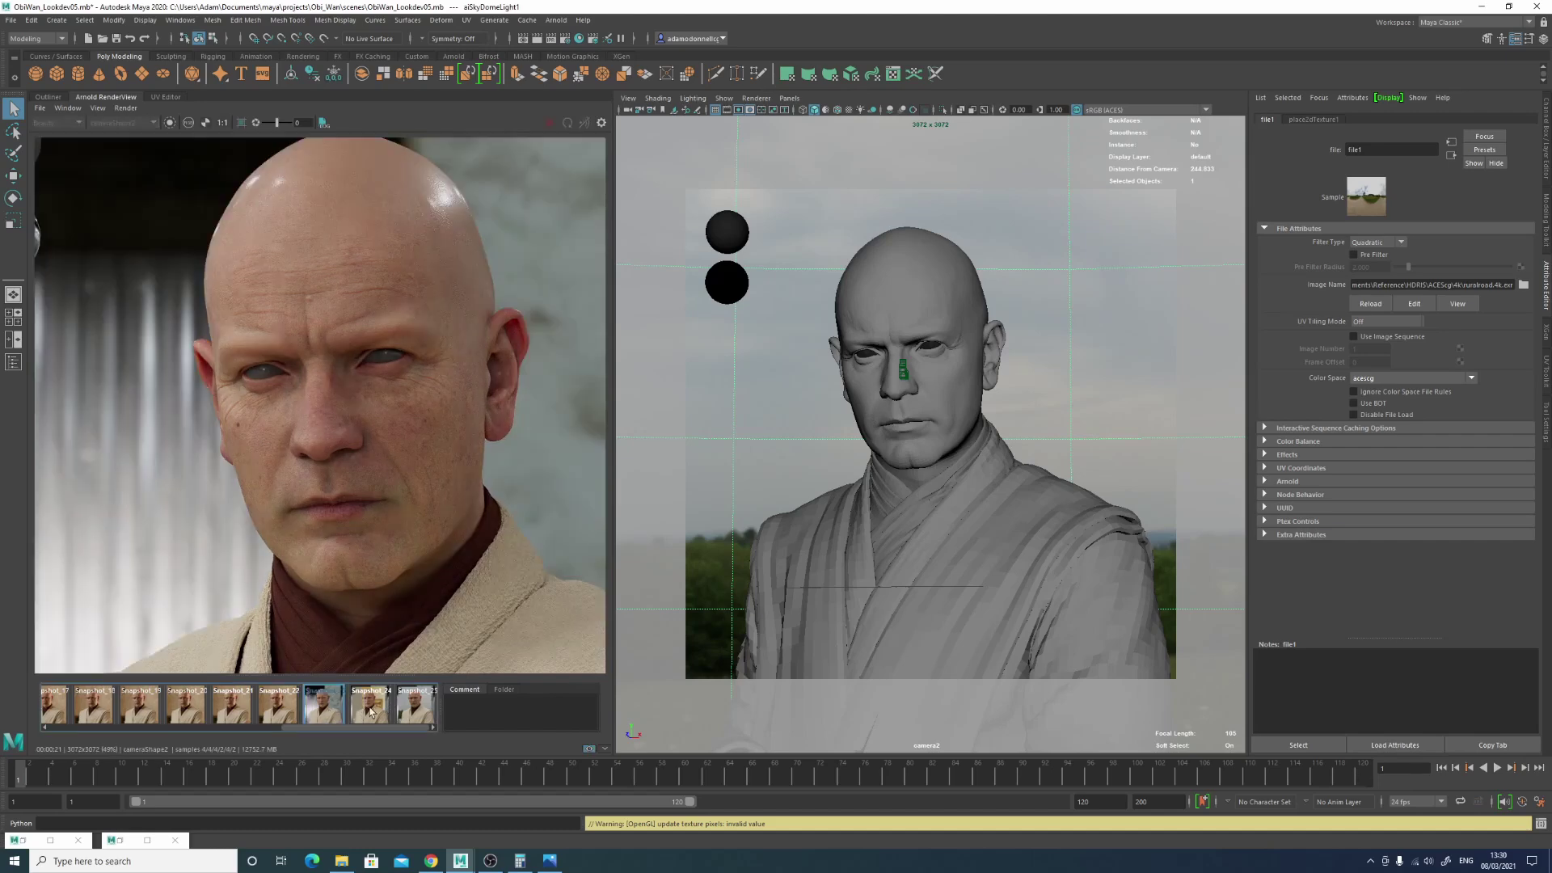
left_click(380, 709)
left_click(403, 709)
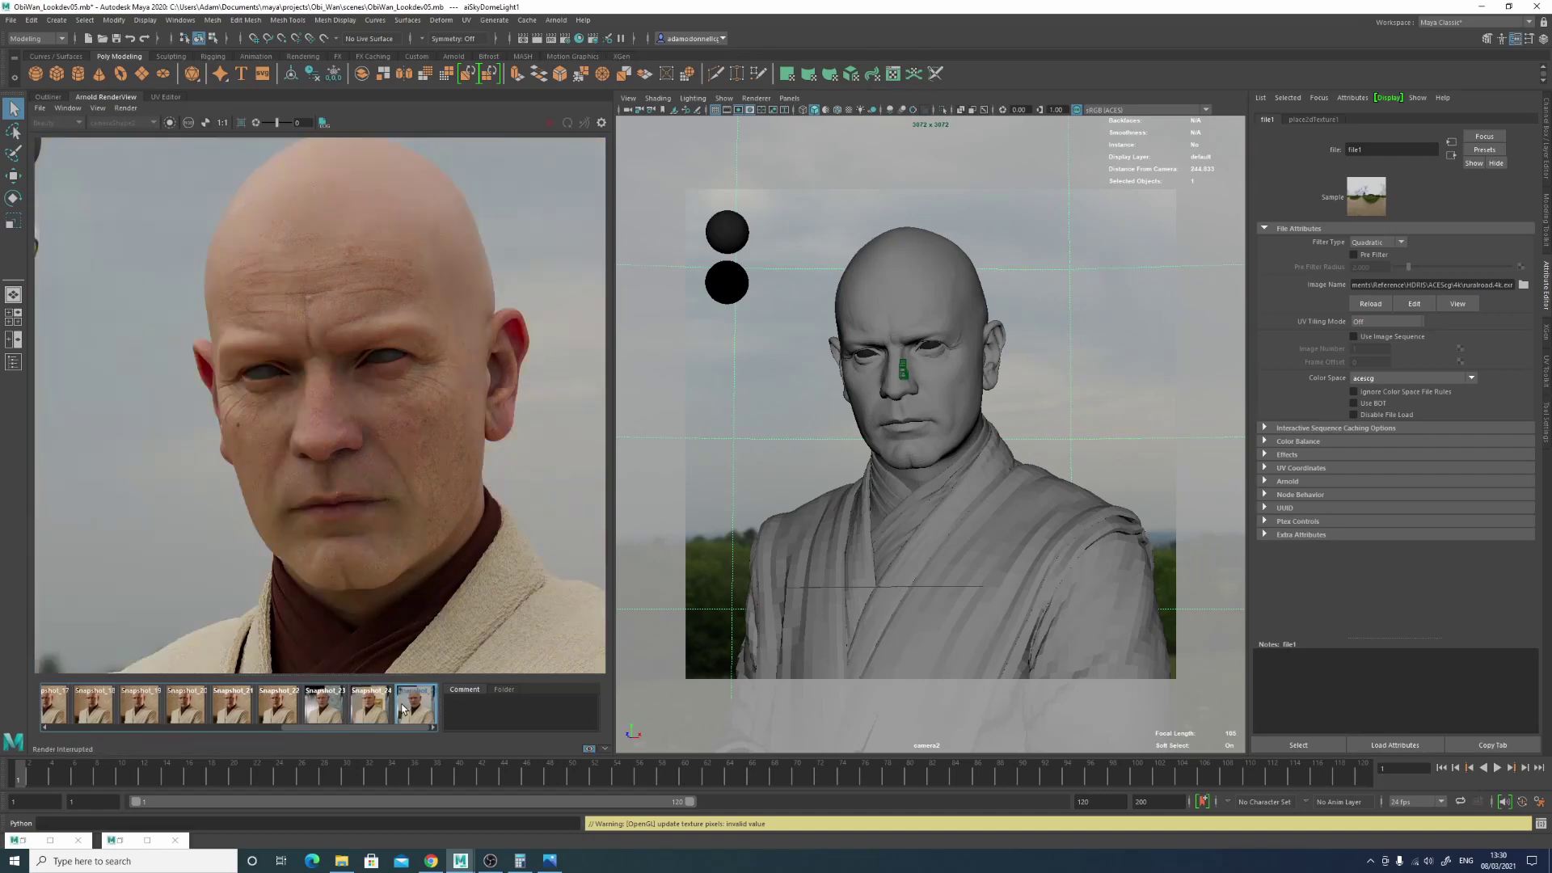